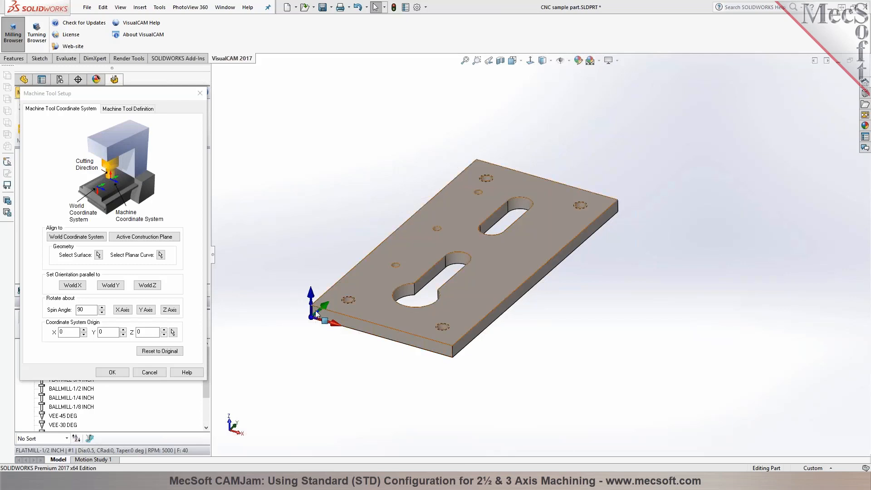
Rotate the machine coordinate system 180 degrees about the X axis
left_click(372, 338)
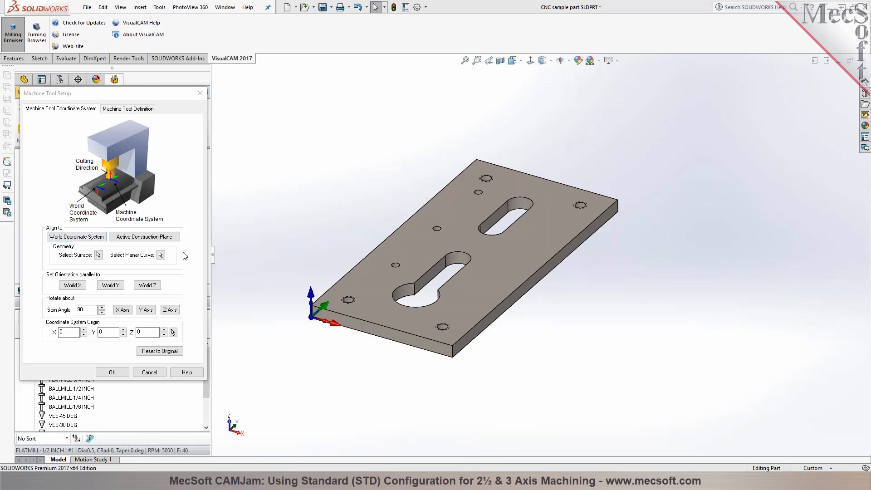
middle_click_drag(599, 408, 576, 368)
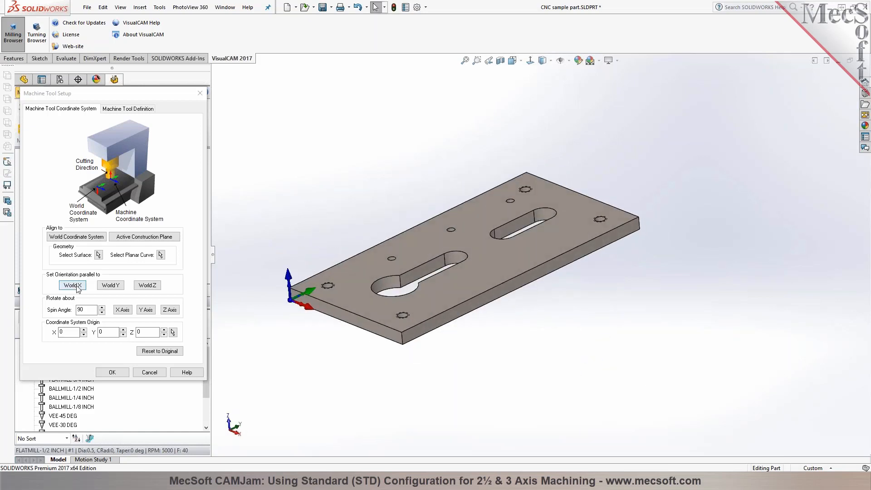
double_click(83, 311)
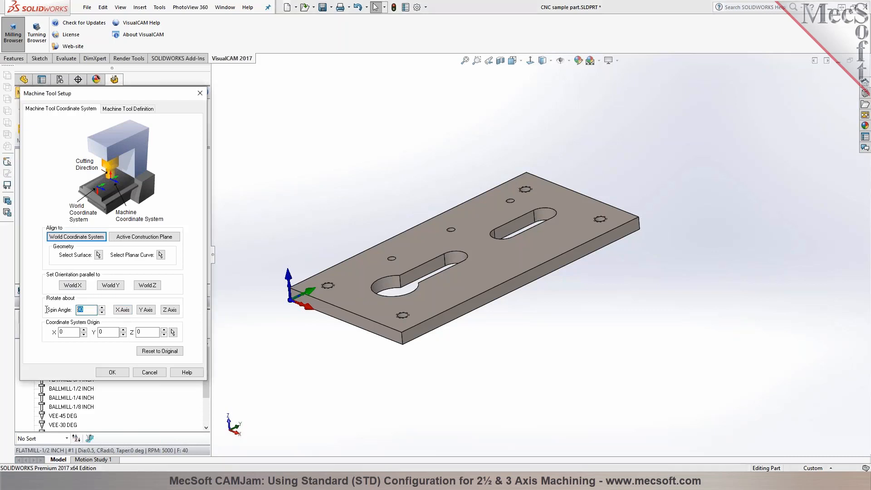
type("18")
left_click(129, 311)
middle_click_drag(487, 372, 418, 146)
middle_click_drag(466, 415, 441, 175)
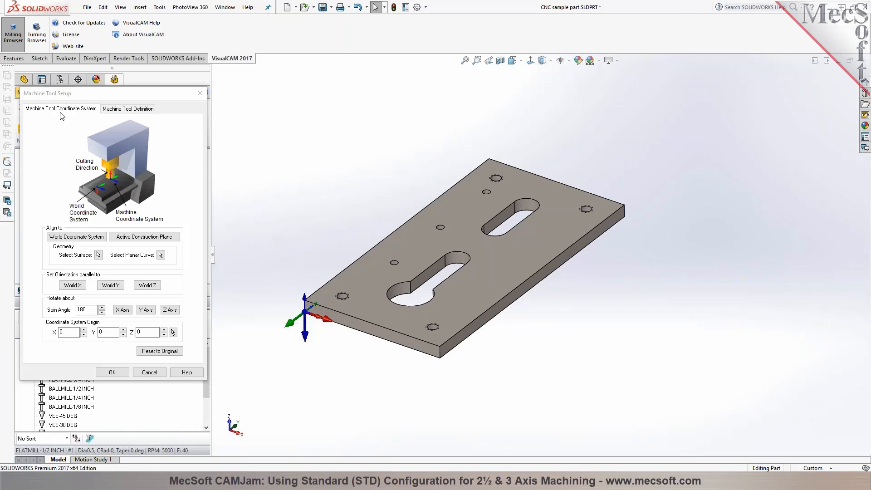
Rotate the machine coordinate system back by 180 degrees about the X axis and accept the machine tool setup
left_click(81, 239)
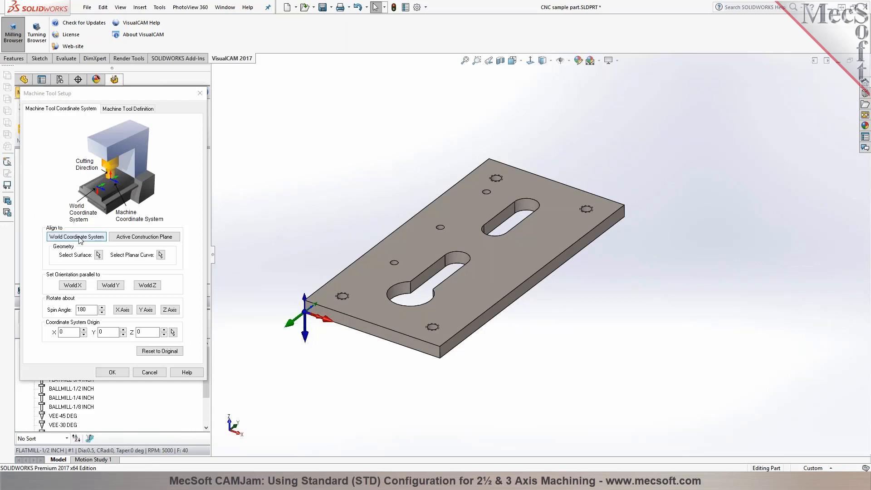
left_click(121, 310)
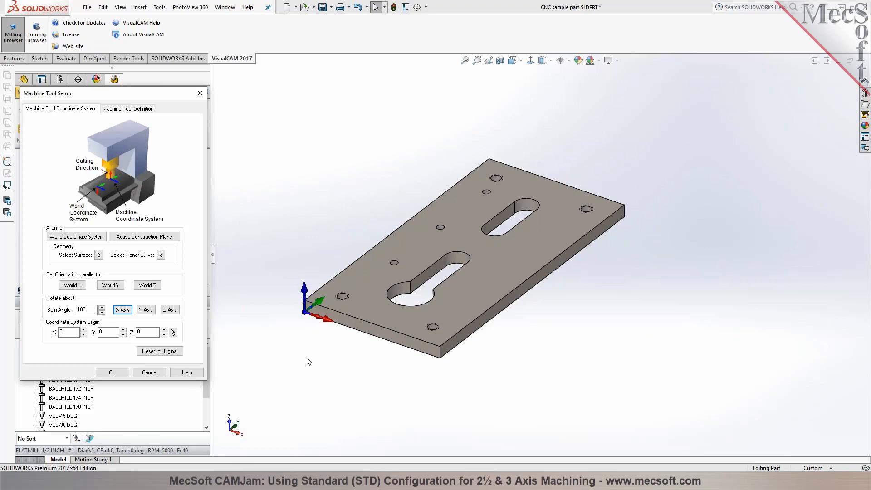
left_click(116, 373)
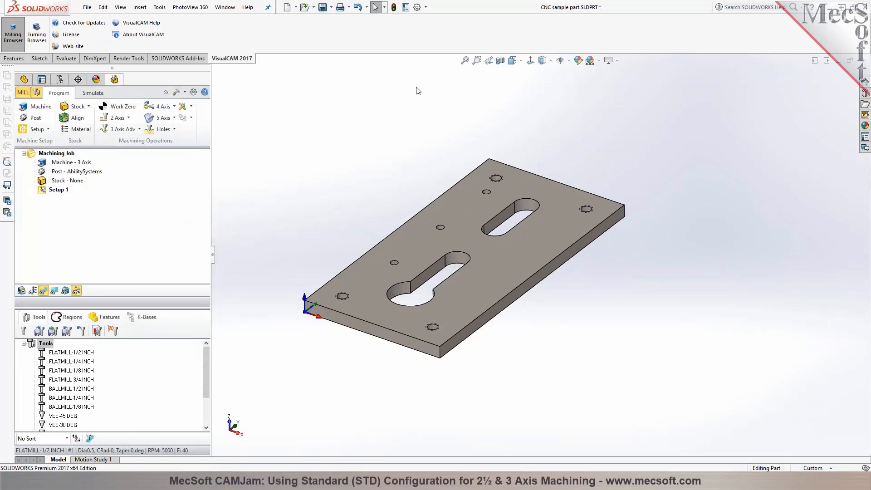
Check the add-ins list to see whether VisualCAM 2017 is active and loaded at start-up
left_click(160, 8)
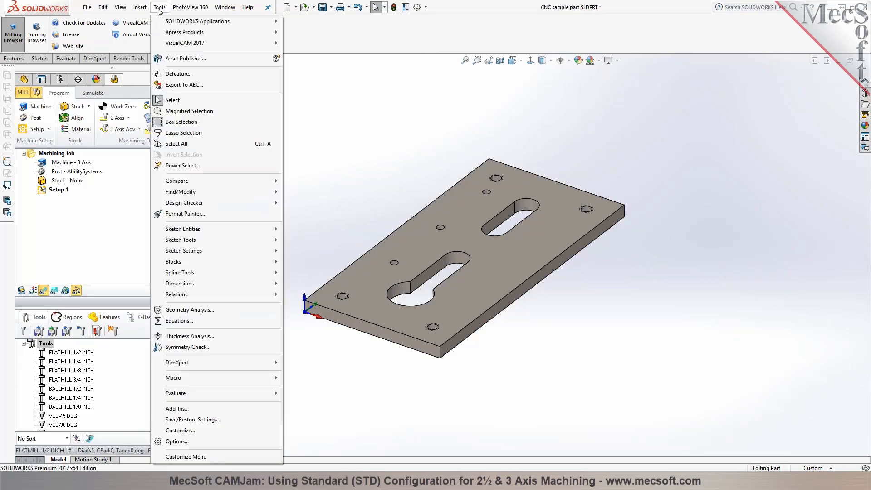
left_click(179, 409)
scroll(360, 222, "down", 5)
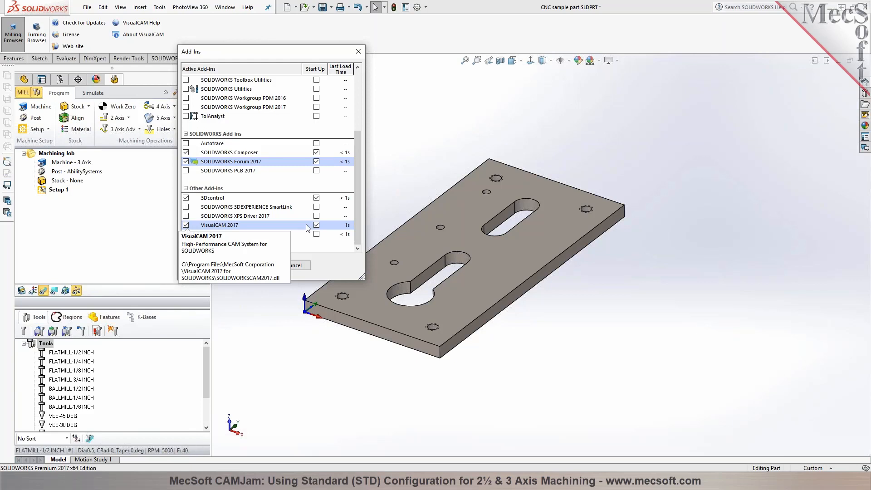
left_click(256, 266)
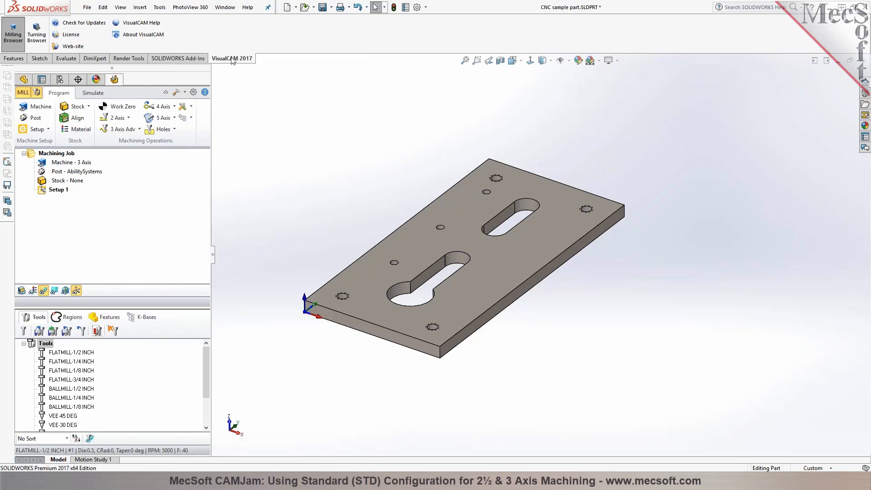
Review the machine tool definition, including its number of axes, and accept the machine tool setup
scroll(508, 194, "down", 2)
scroll(507, 194, "up", 1)
scroll(507, 194, "down", 1)
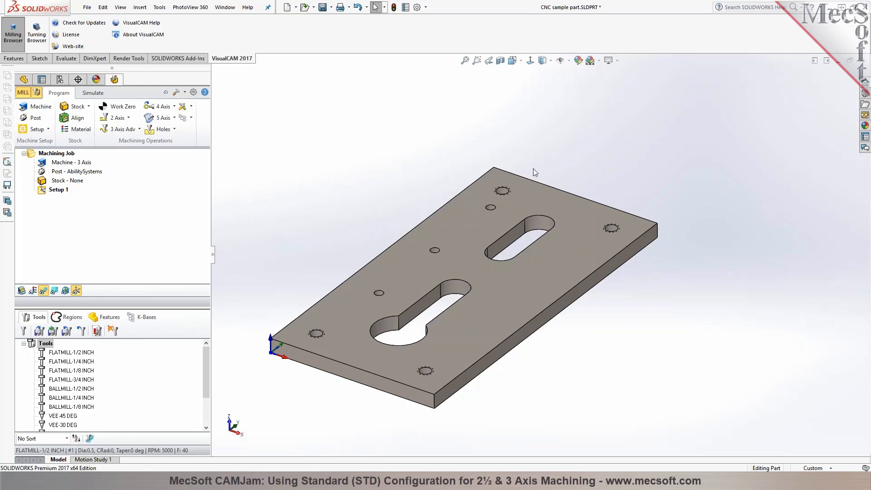
left_click(40, 109)
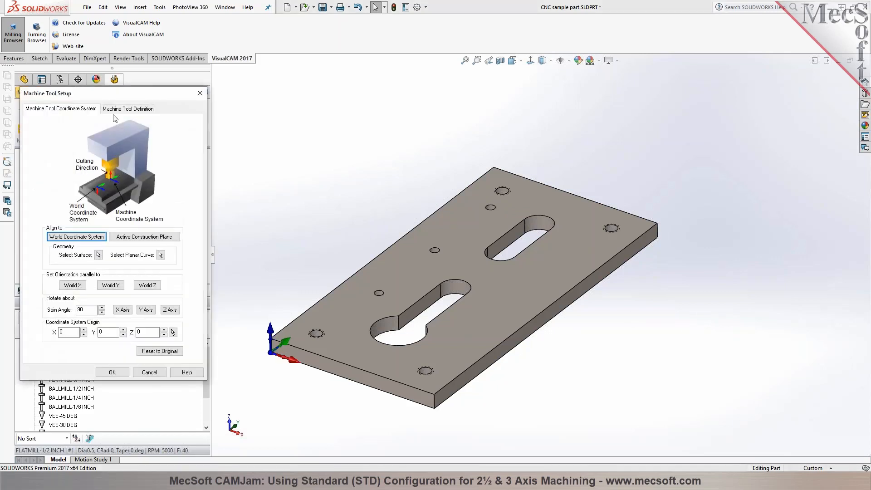
left_click(135, 110)
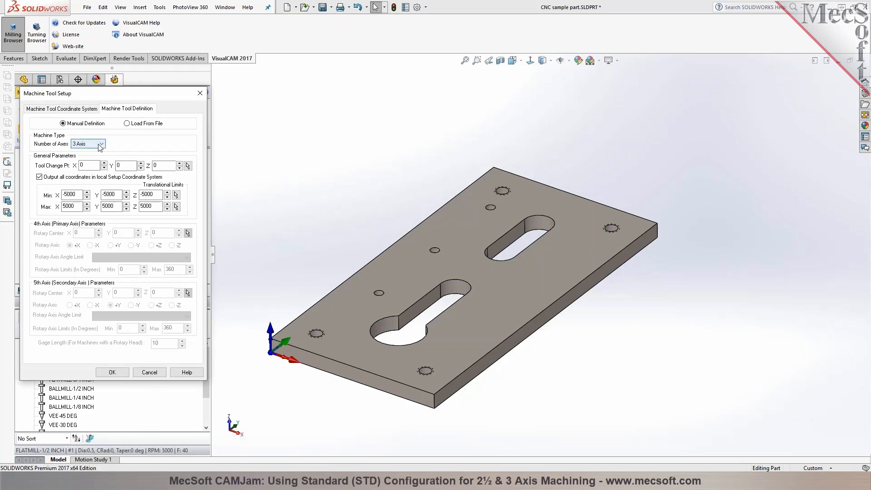
mouse_move(101, 146)
left_click(112, 377)
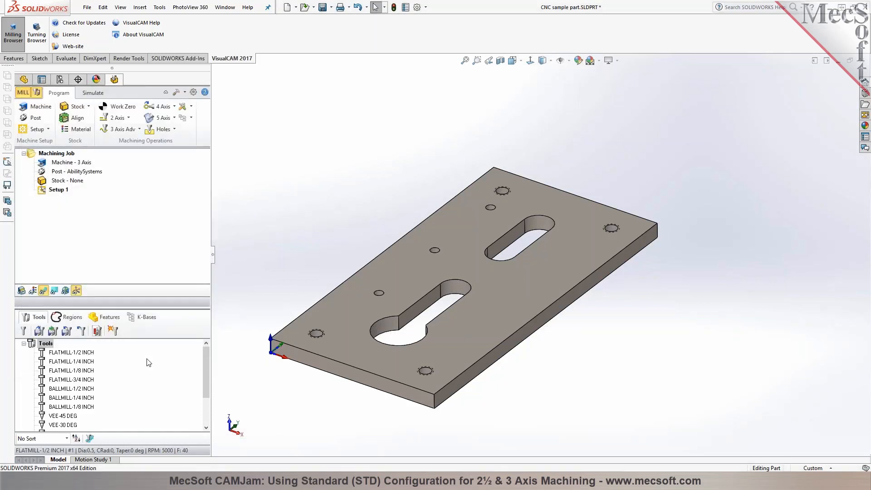
Set the current post processor to CncMasters-Inch and accept the post-processor options
left_click(25, 122)
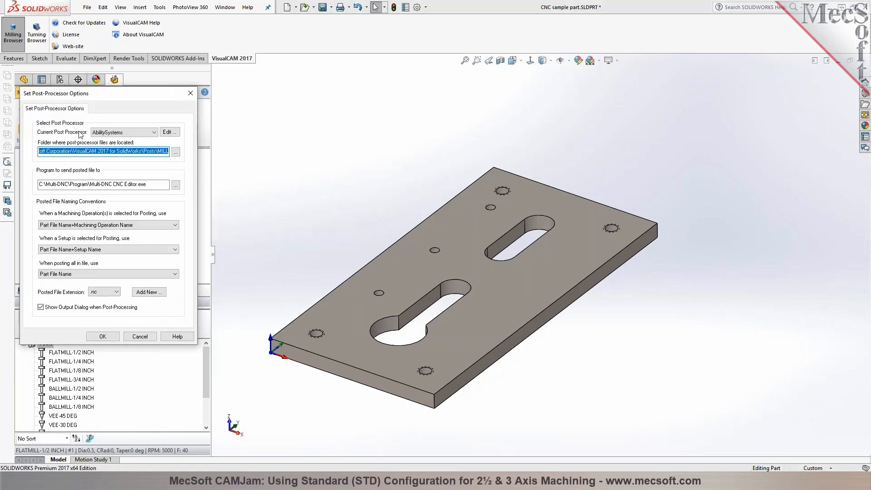
left_click(154, 132)
left_click_drag(154, 154, 156, 172)
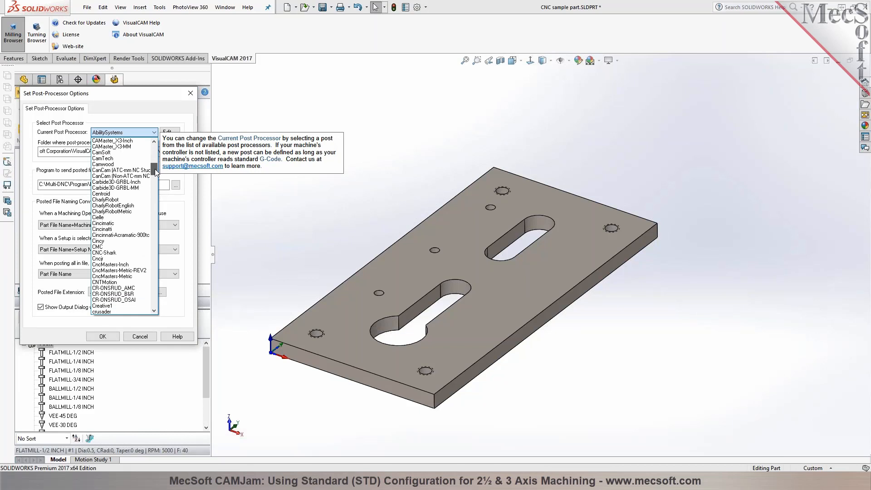
left_click_drag(157, 171, 156, 172)
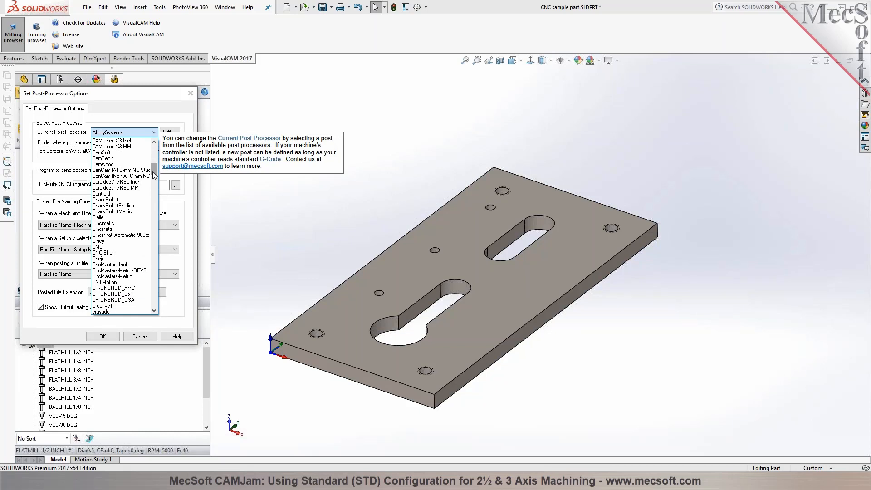
left_click(120, 267)
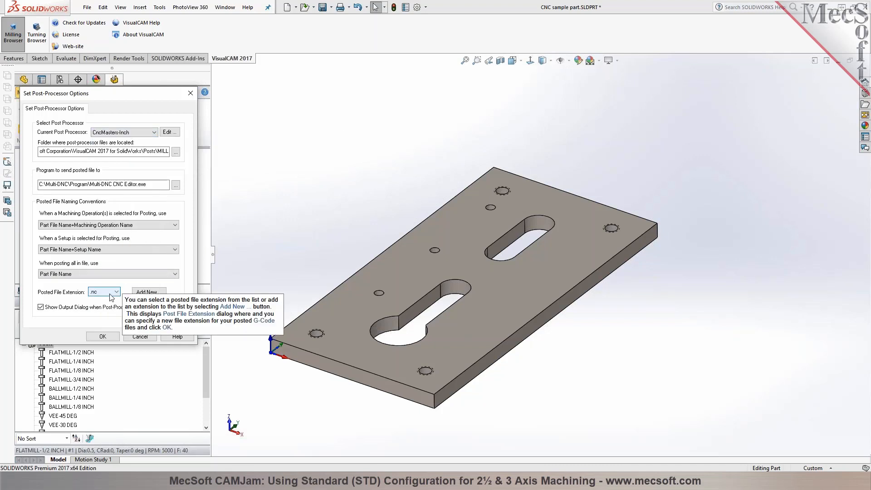
left_click(107, 337)
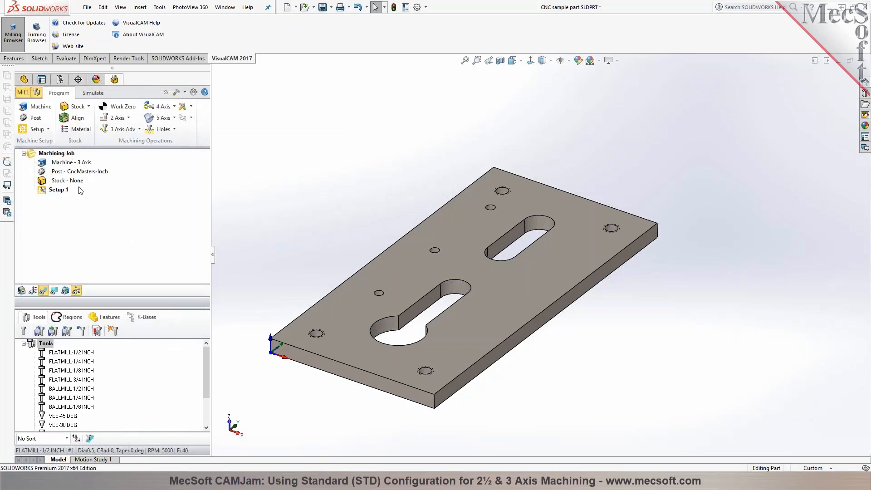
left_click(89, 107)
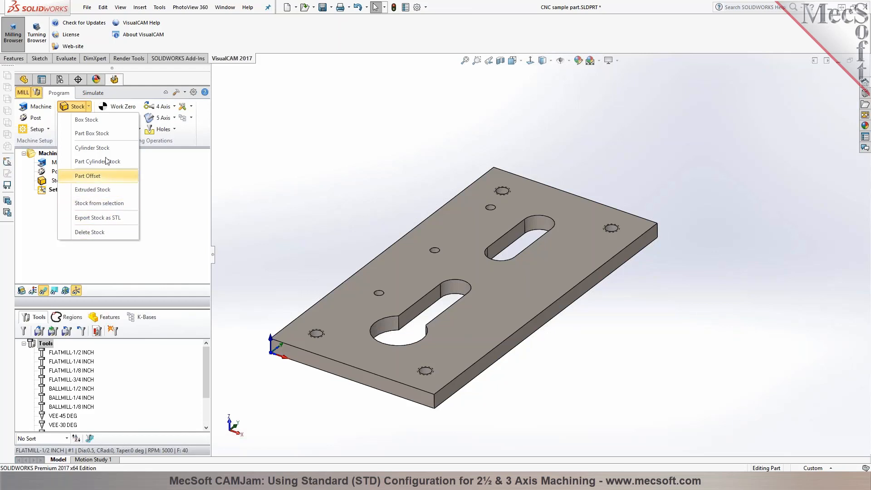
left_click(100, 120)
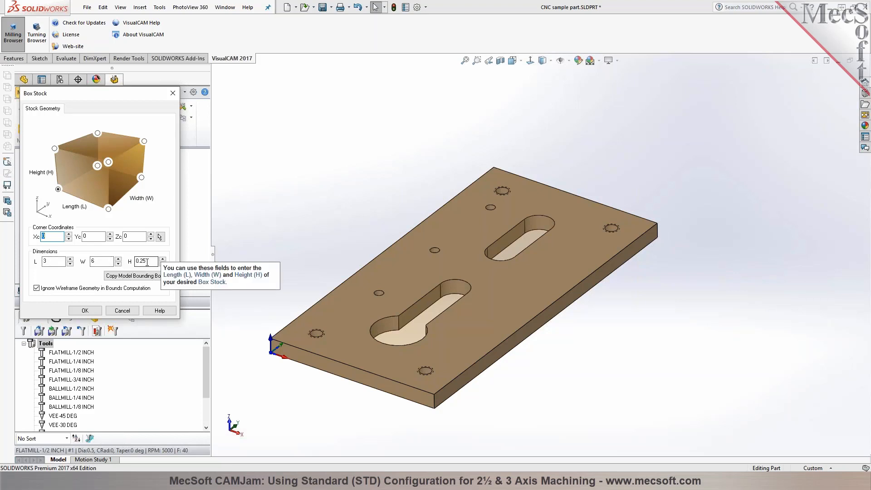
left_click(53, 263)
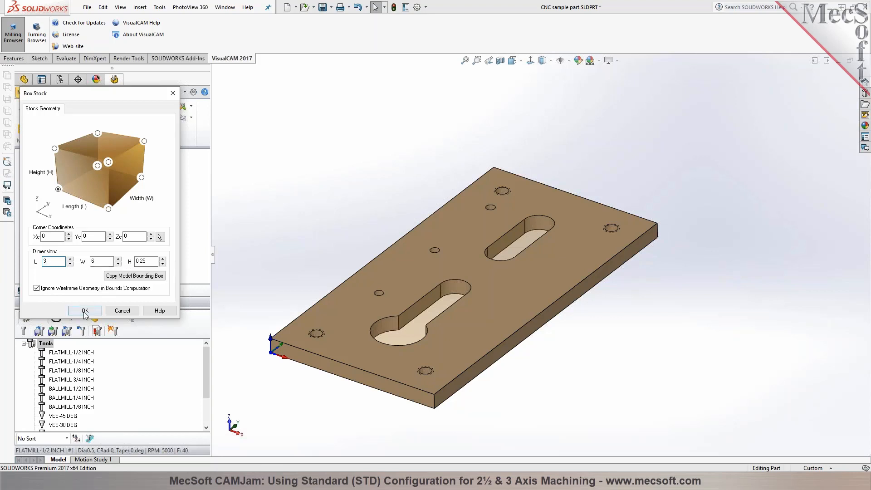
left_click(122, 311)
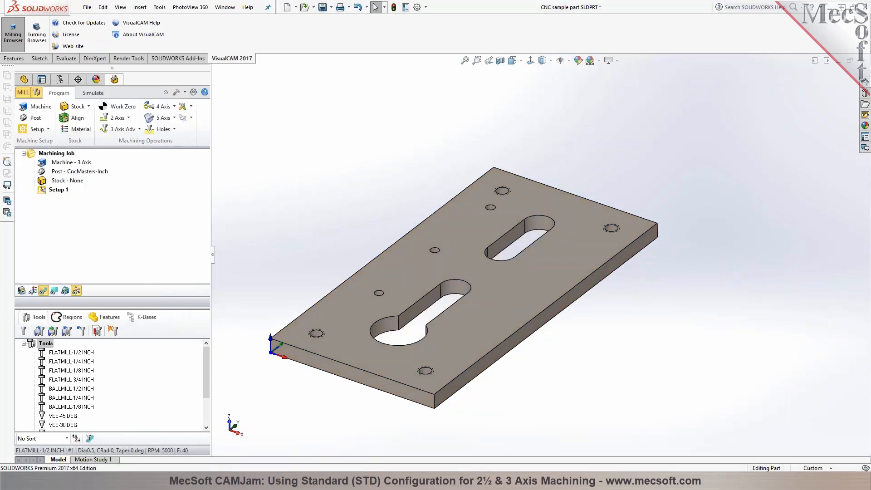
Create a part box stock around the plate with X and Y offsets of 0.05
left_click(89, 107)
left_click(90, 134)
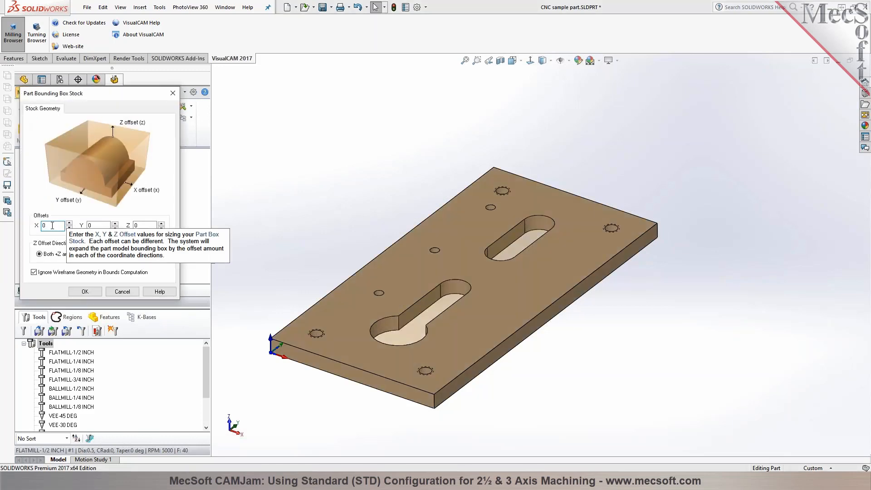
type(".05")
left_click(96, 226)
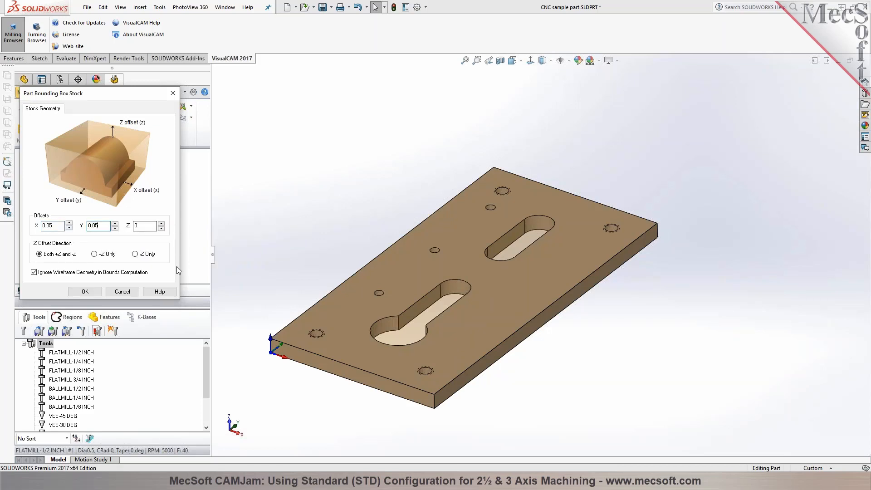
left_click(85, 292)
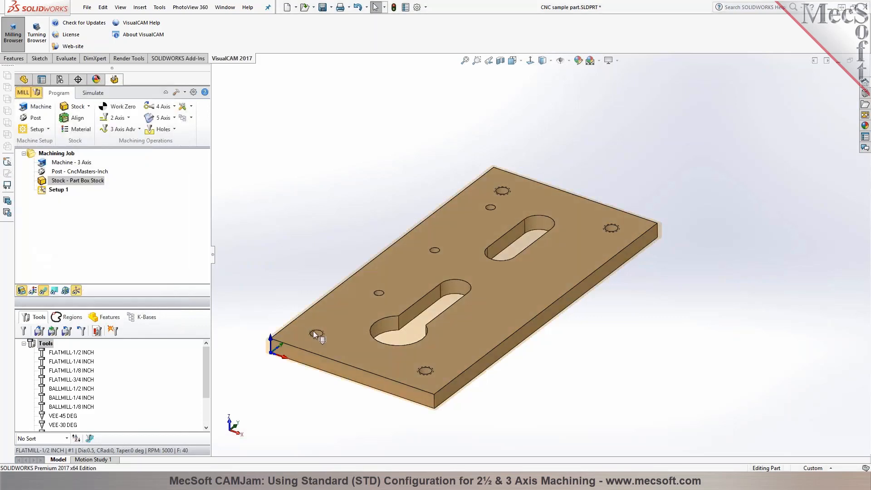
scroll(313, 331, "down", 5)
scroll(297, 350, "down", 1)
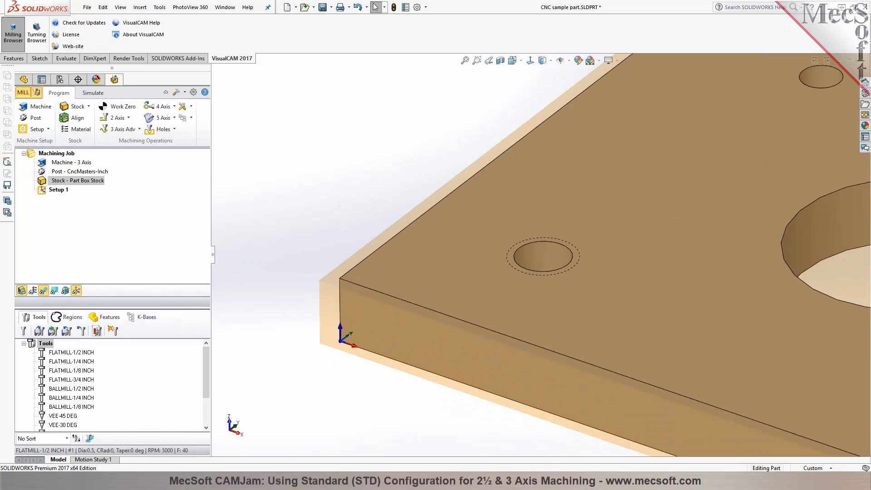
Redefine the part box stock with X and Y offsets of 0 and fit the plate in view
right_click(65, 181)
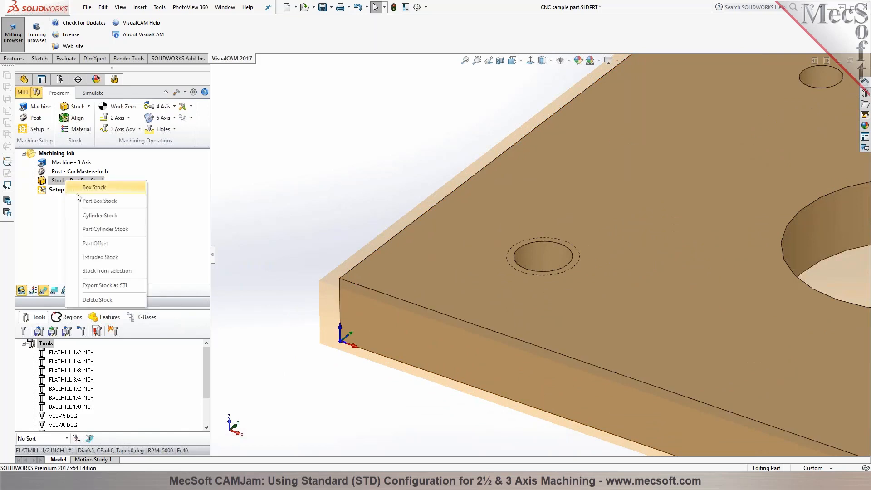
left_click(97, 201)
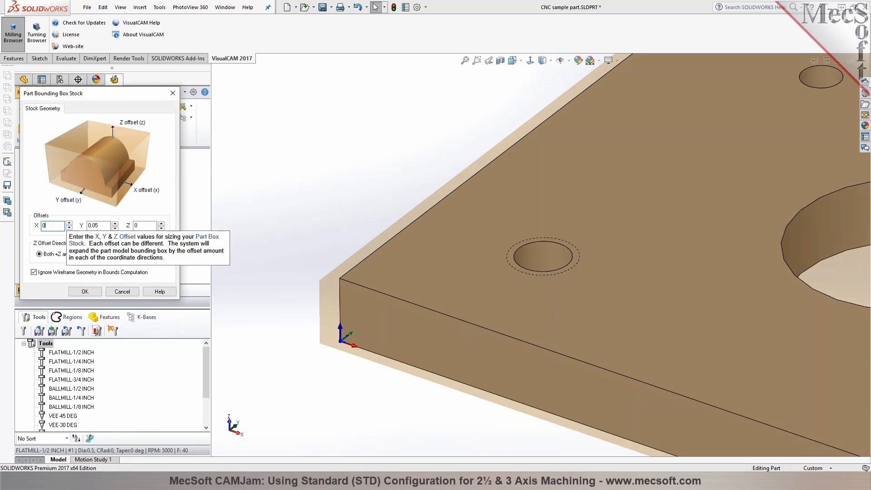
key("Tab")
type("0")
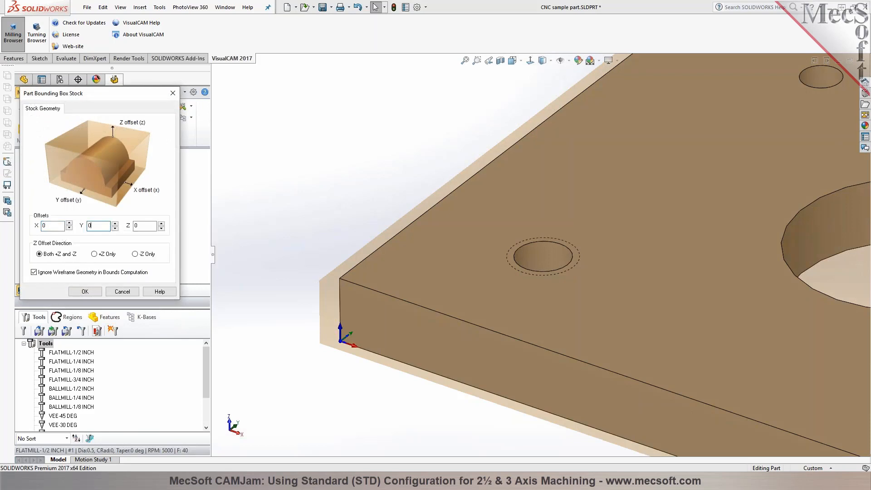
left_click(83, 290)
key("f")
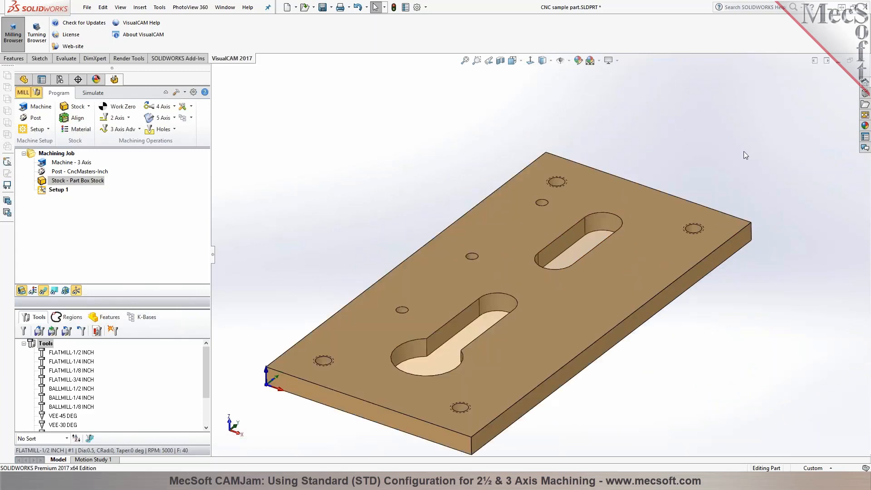
key("z")
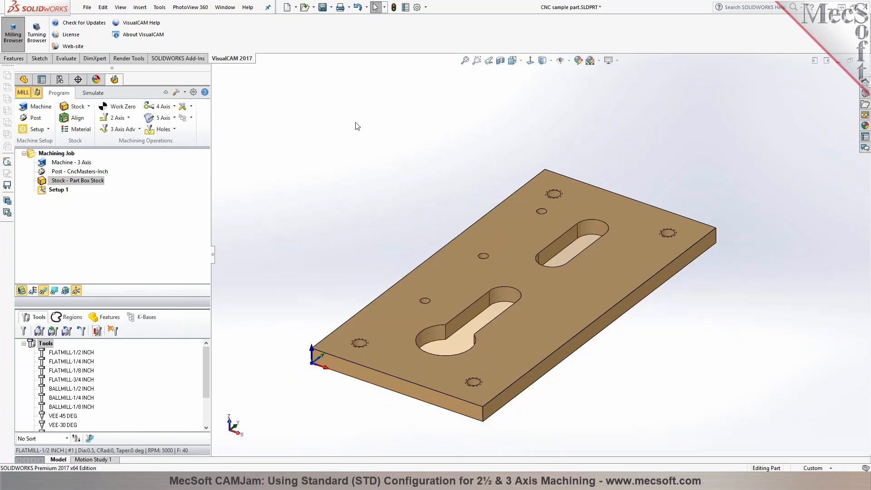
Display the stock model in simulation mode to inspect it and return to programming mode
left_click(98, 93)
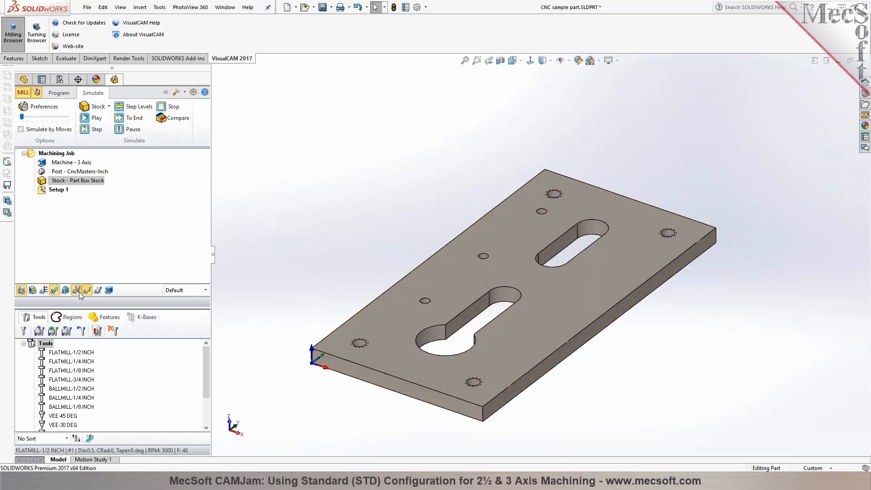
left_click(33, 290)
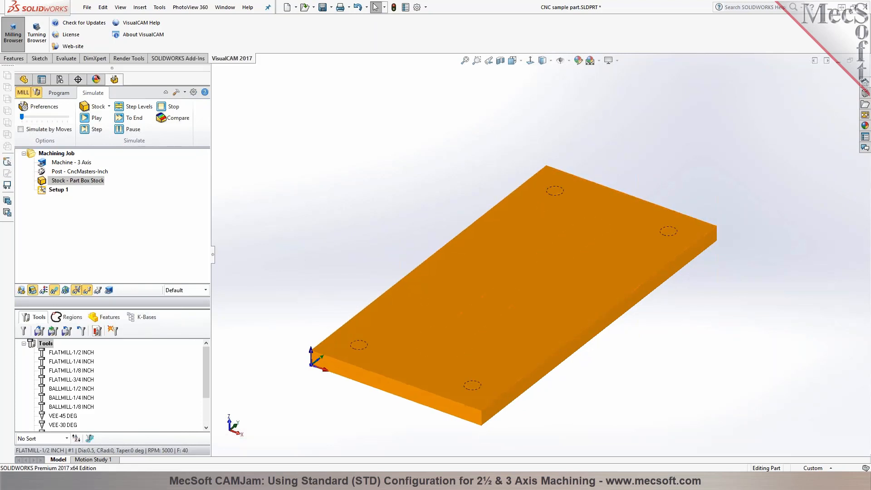
left_click(59, 93)
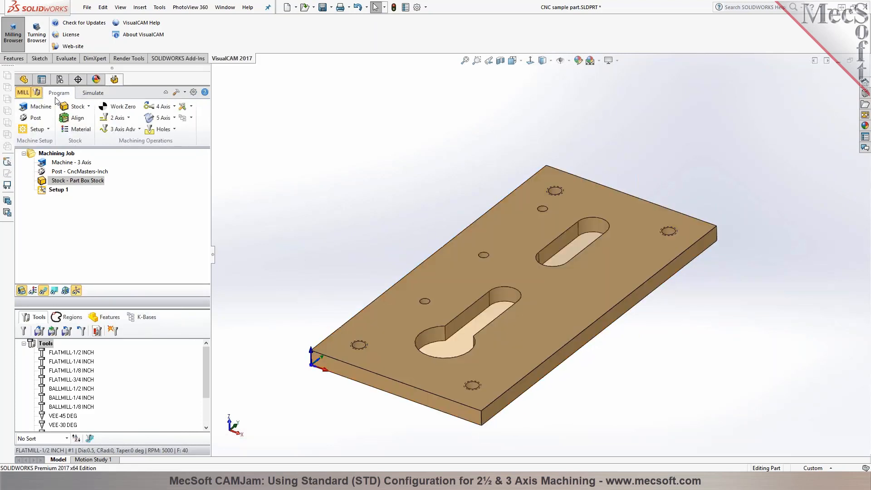
Set the work zero on the stock box at the Highest Z face and South West position, and generate it
left_click(128, 109)
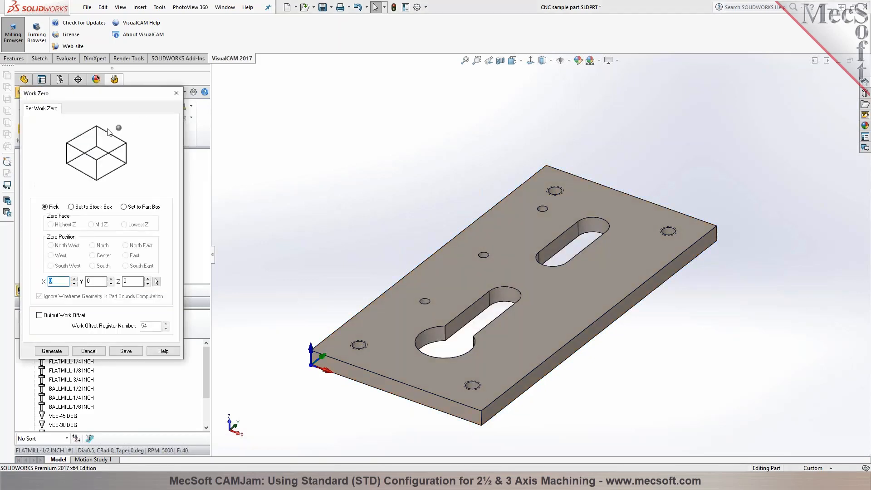
left_click(79, 208)
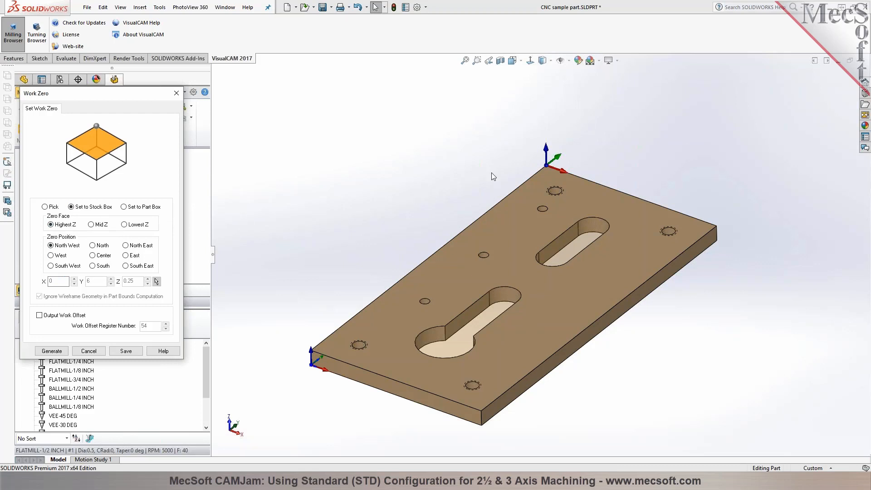
left_click(136, 227)
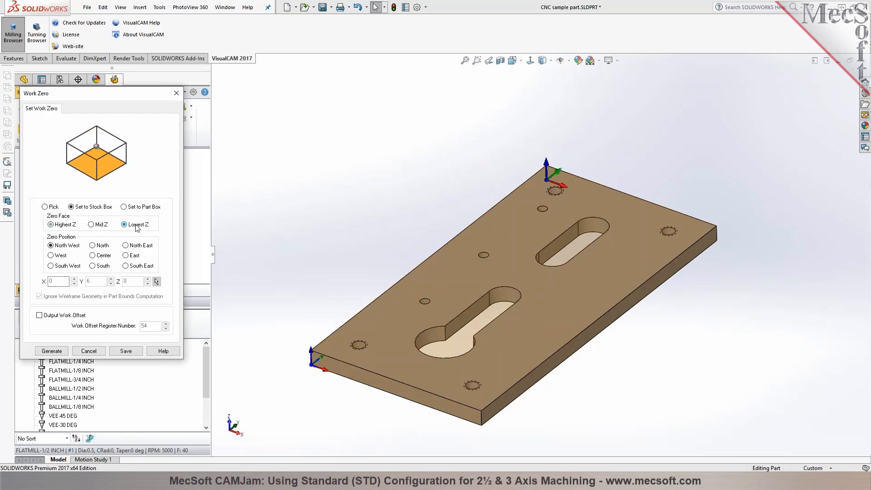
left_click(57, 225)
left_click(62, 266)
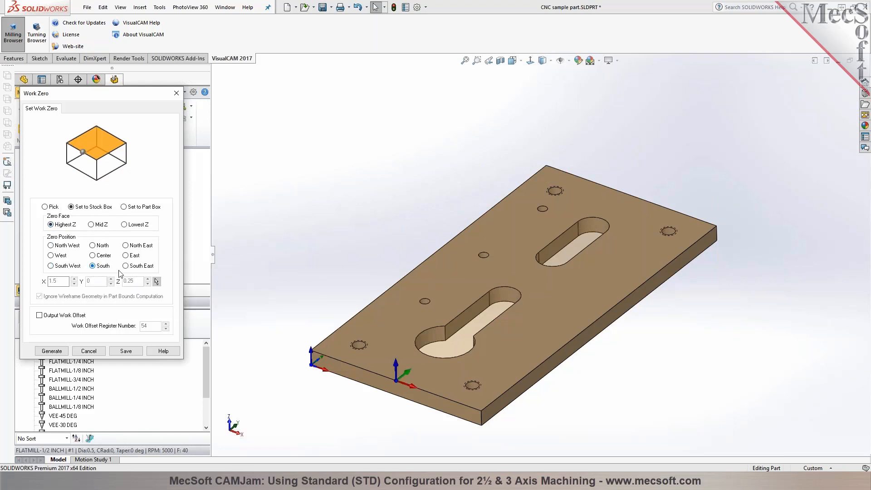
left_click(125, 266)
left_click(56, 268)
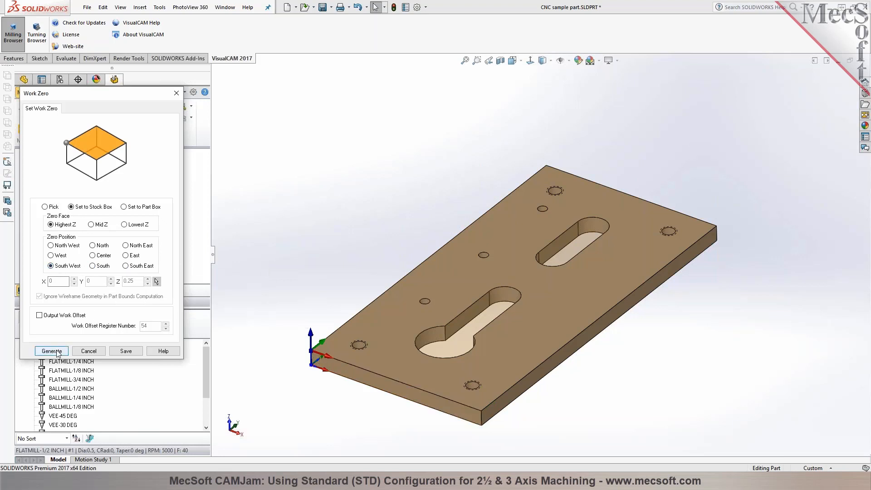
left_click(52, 351)
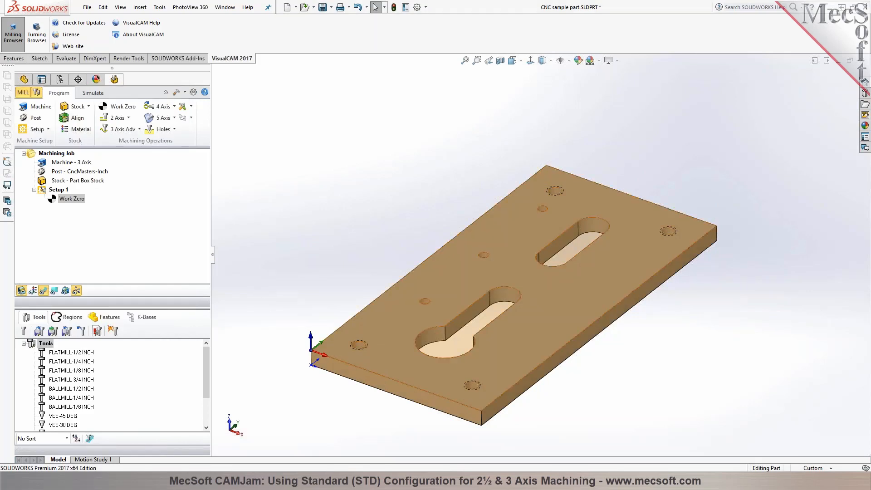
Examine the work zero's coordinates and its placement at the corner of the plate
scroll(357, 422, "down", 4)
double_click(72, 199)
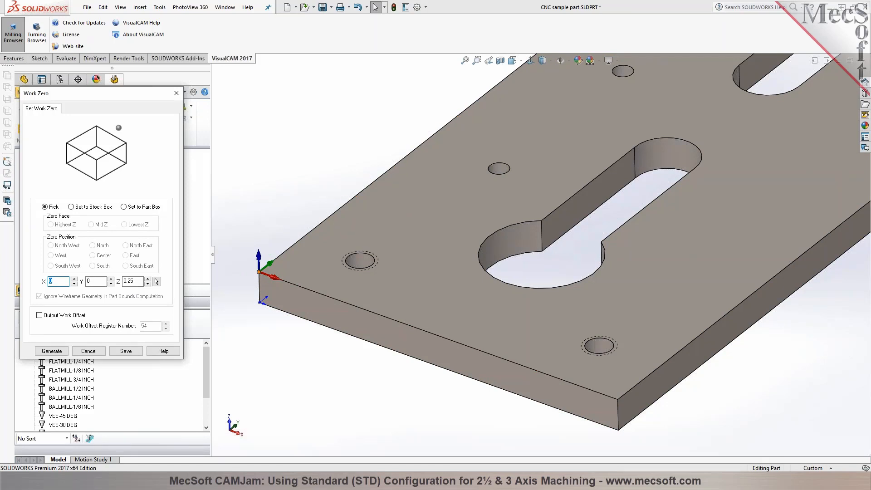
left_click(62, 353)
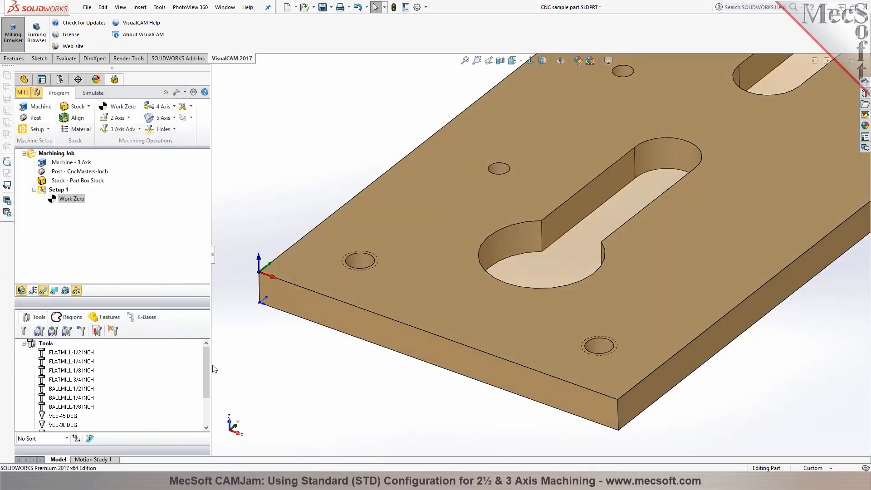
scroll(271, 364, "up", 4)
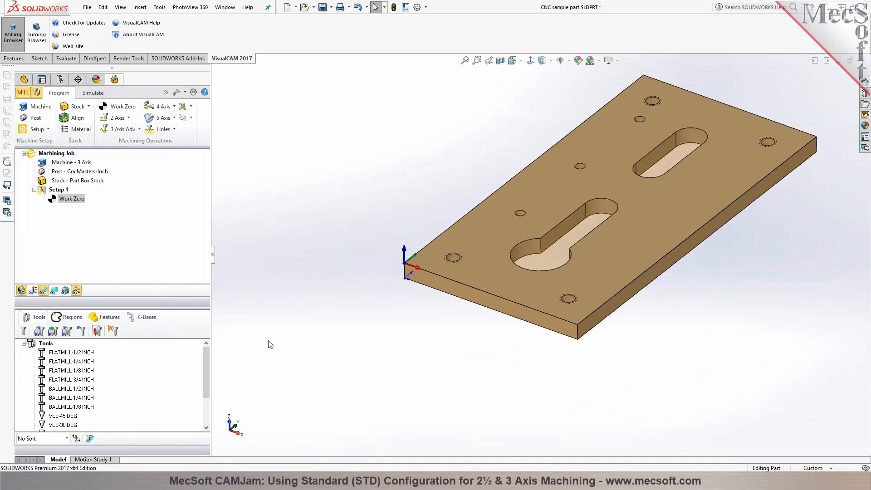
scroll(270, 345, "up", 4)
scroll(673, 170, "down", 3)
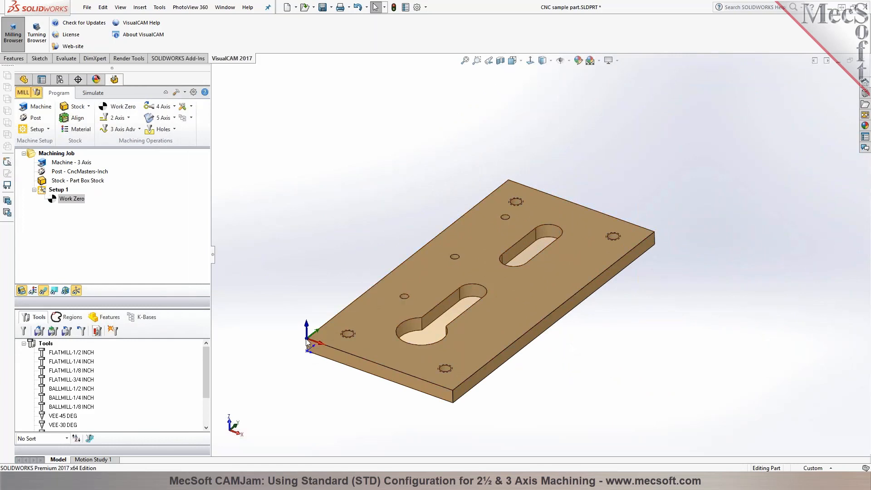
scroll(308, 345, "down", 3)
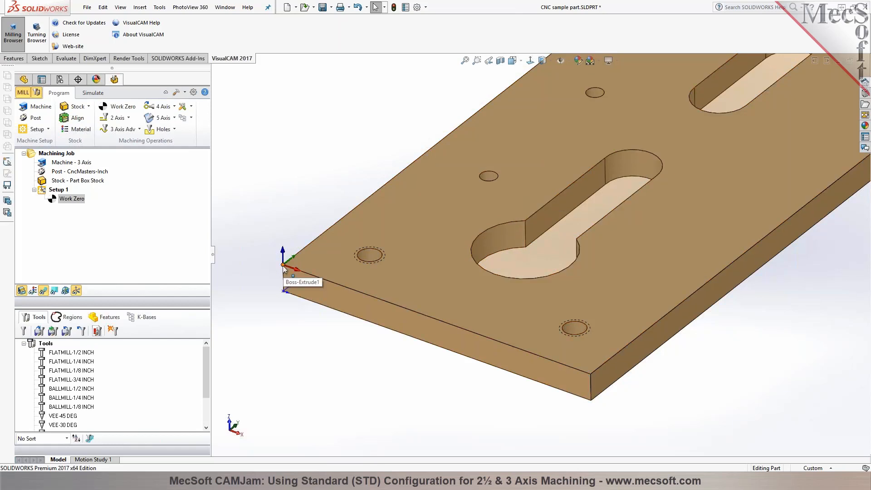
key("f")
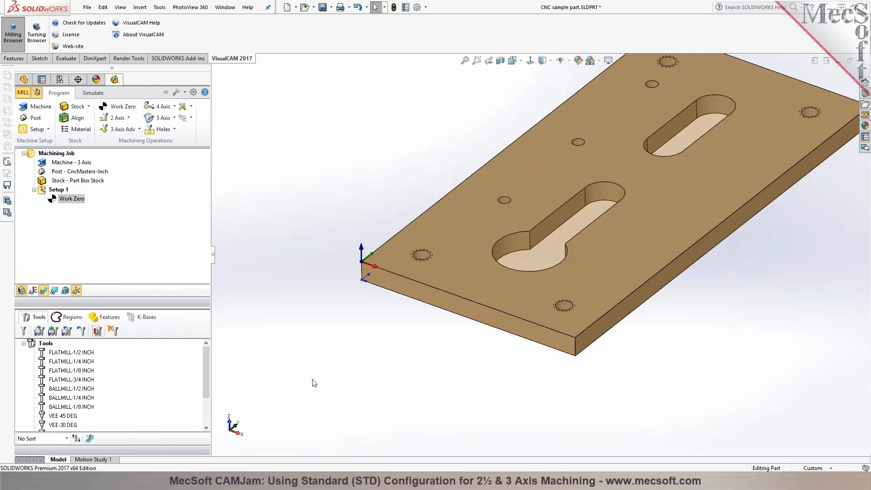
scroll(314, 381, "up", 3)
scroll(650, 178, "down", 1)
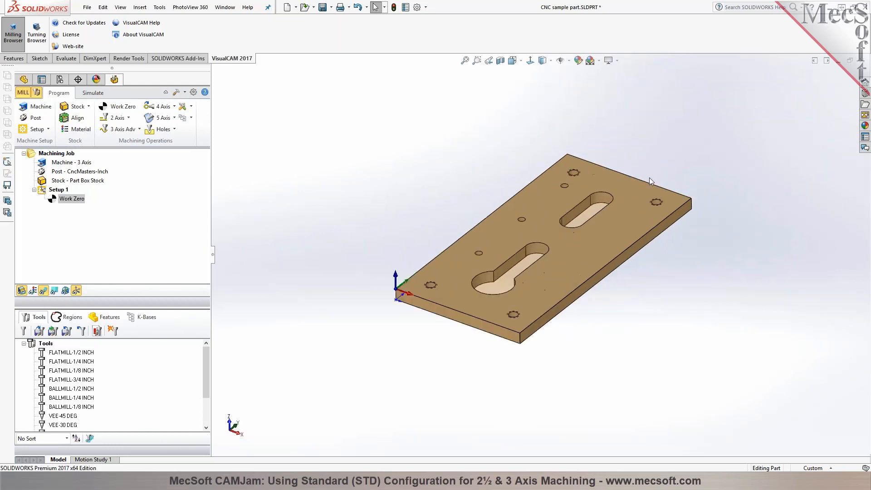
scroll(542, 306, "down", 2)
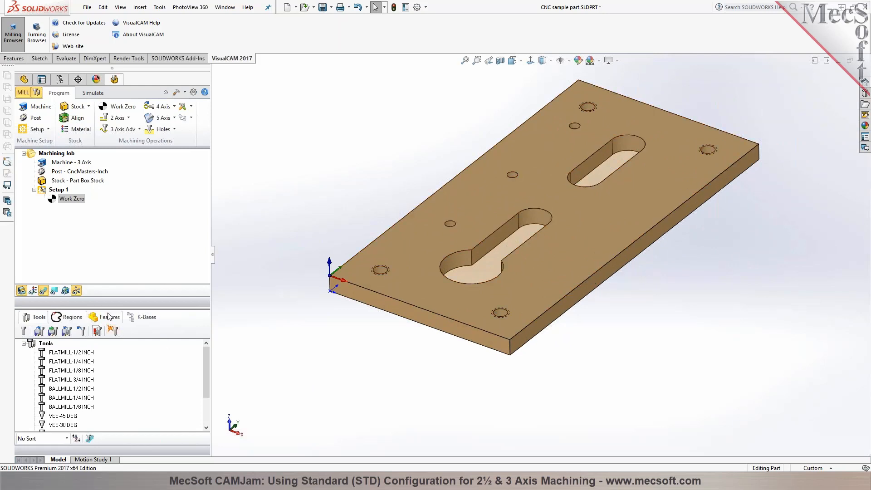
Hide the stock and detect the machining features from the plate's top face
mouse_move(110, 303)
left_mouse_down()
mouse_move(110, 285)
mouse_move(110, 296)
left_mouse_up()
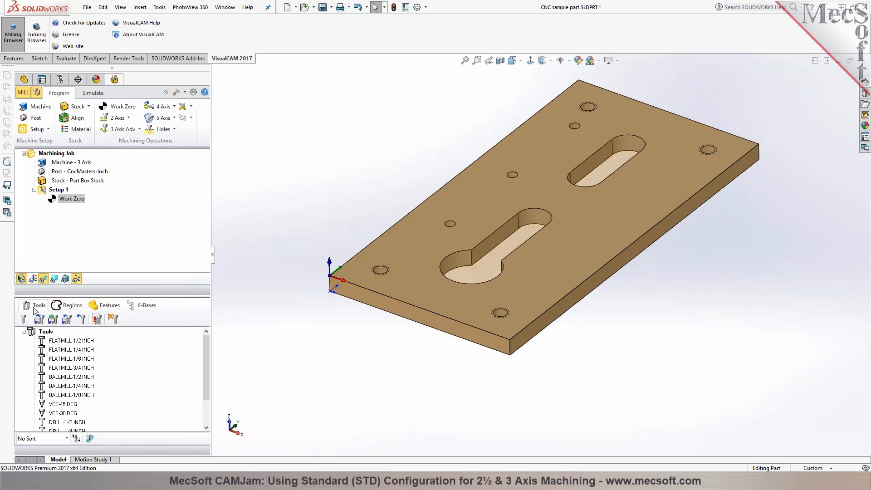
left_click(101, 305)
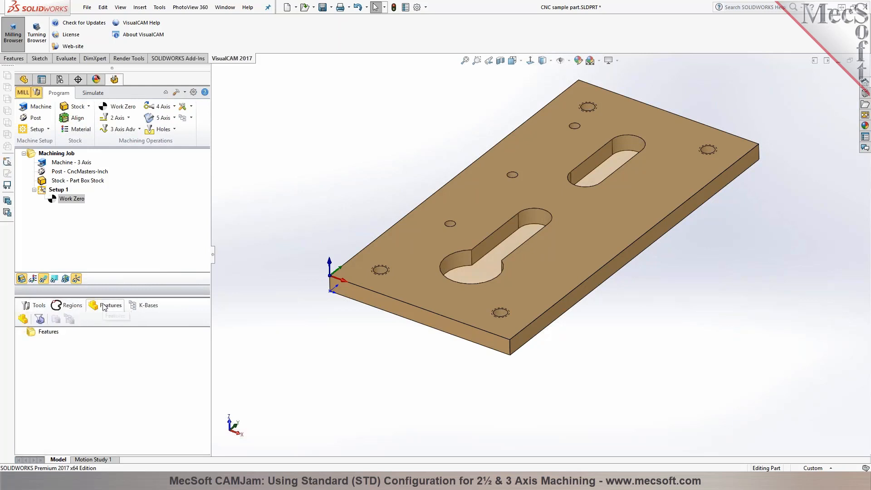
left_click(21, 279)
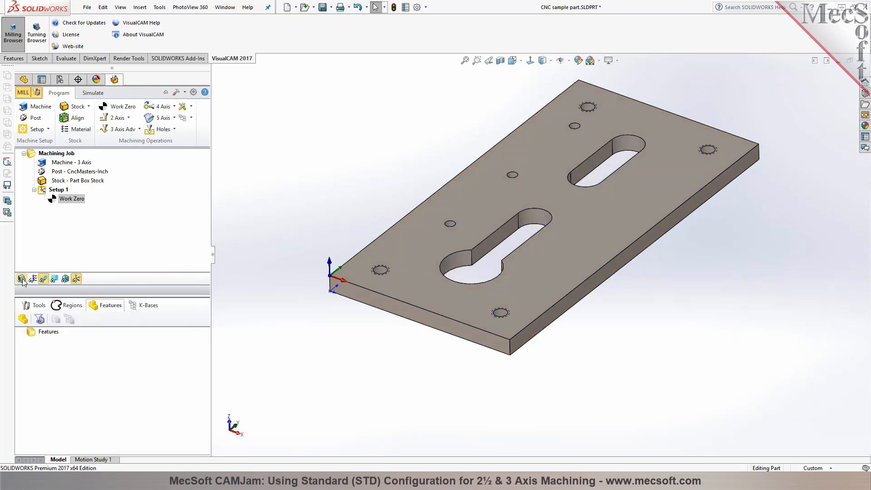
left_click(23, 319)
left_click(410, 232)
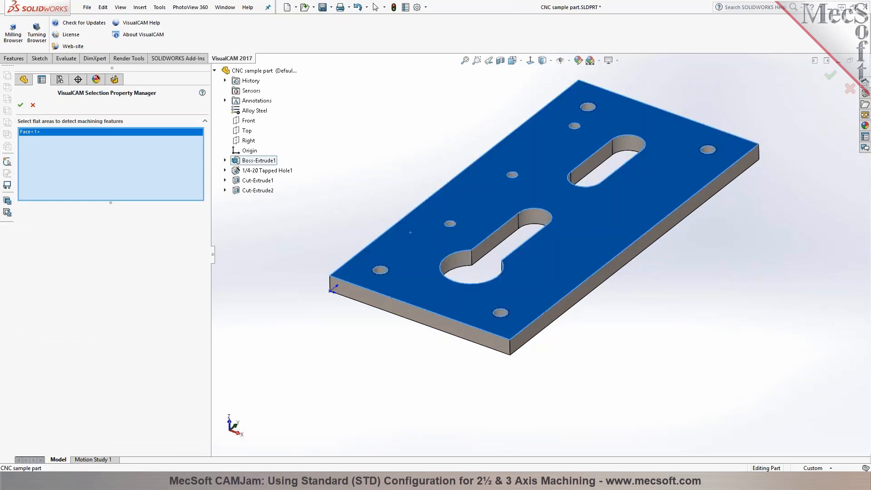
left_click(21, 105)
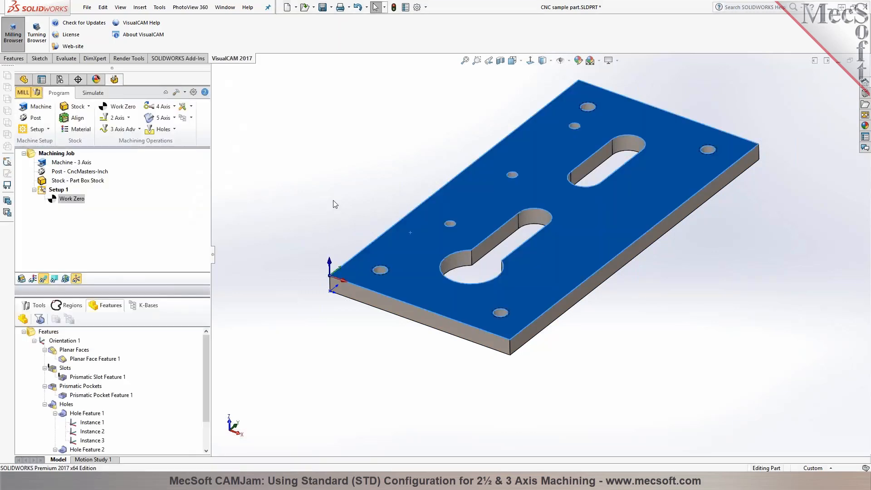
Highlight the detected planar face, slot, pocket and both hole features to examine them on the plate
left_click(95, 359)
left_click(99, 378)
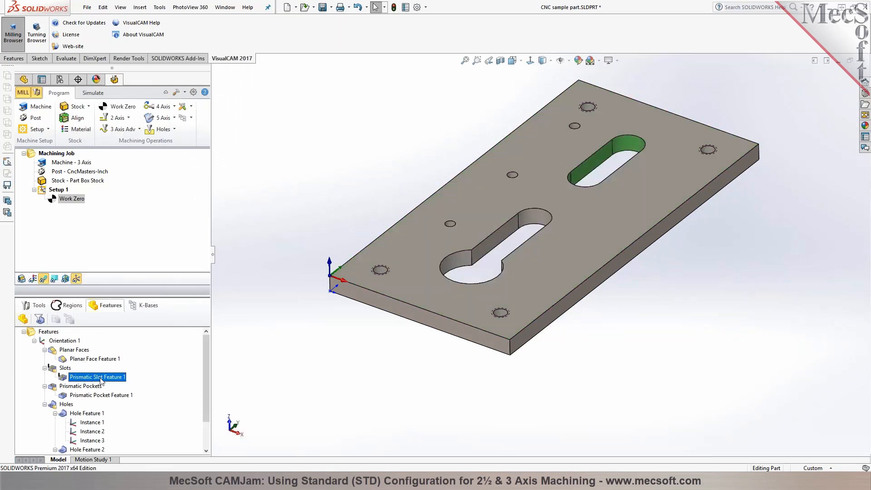
left_click(102, 396)
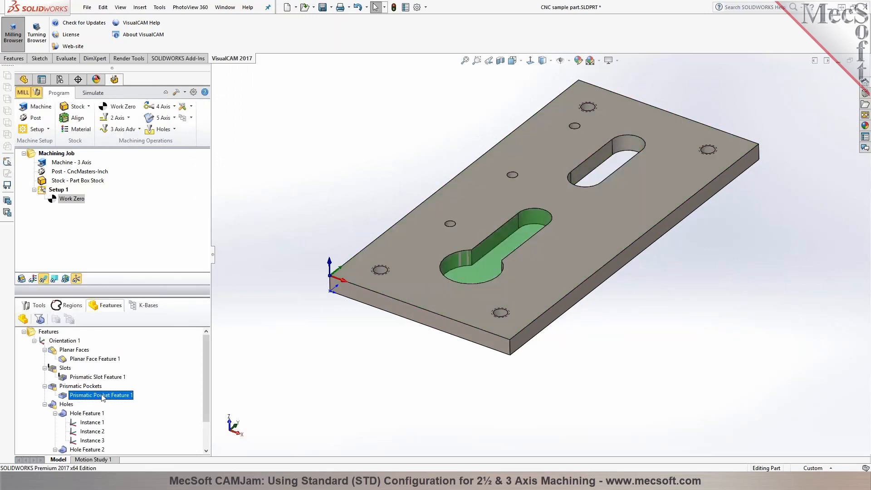
scroll(103, 398, "down", 2)
left_click(93, 377)
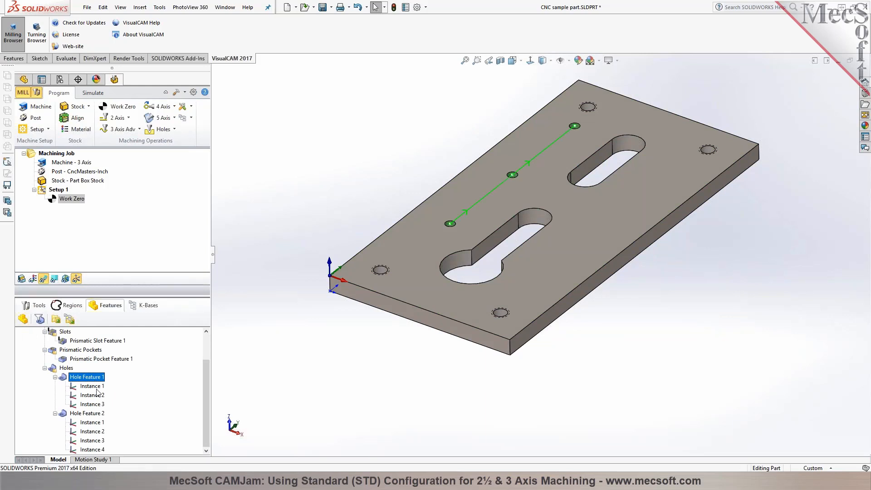
left_click(91, 414)
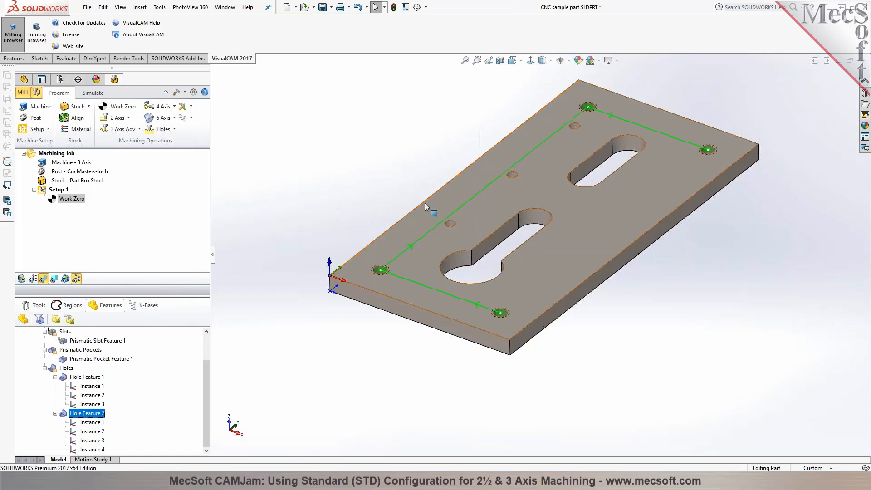
Start a 2 1/2 axis Facing operation on the planar face feature with the FACEMILL-2.5 INCH tool
left_click(79, 344)
scroll(78, 347, "up", 2)
left_click(78, 350)
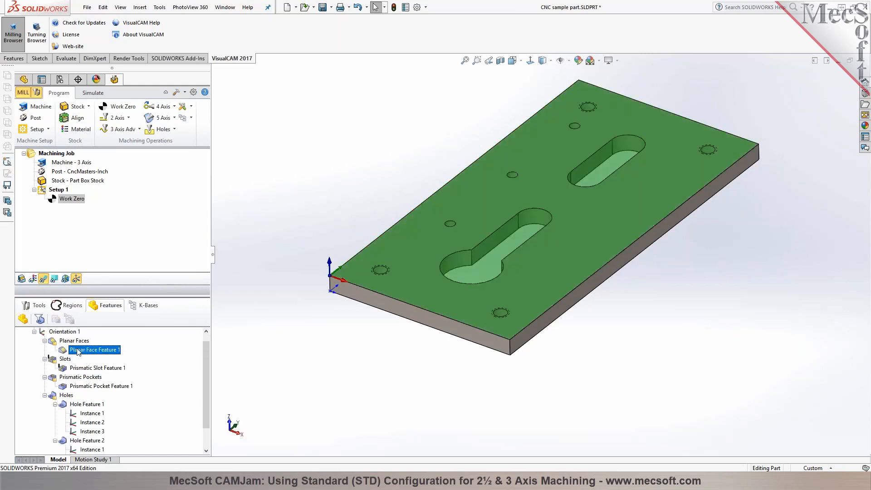
right_click(78, 351)
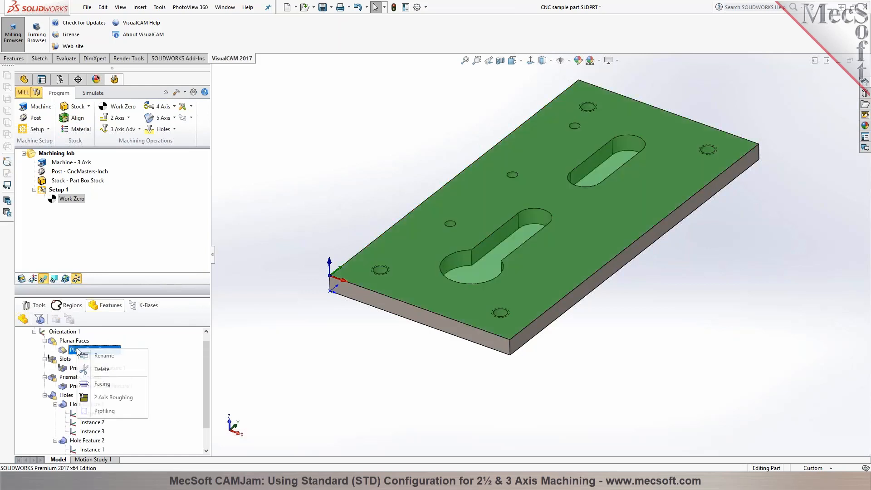
left_click(100, 384)
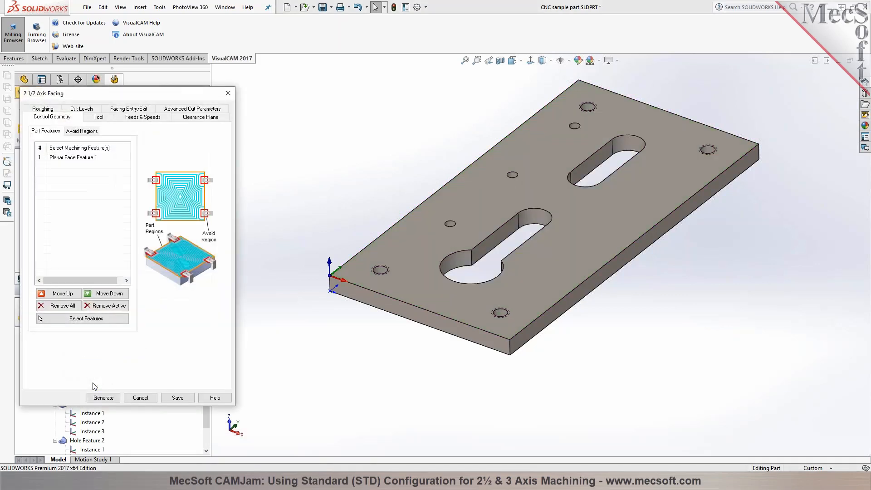
left_click(97, 118)
left_click(86, 234)
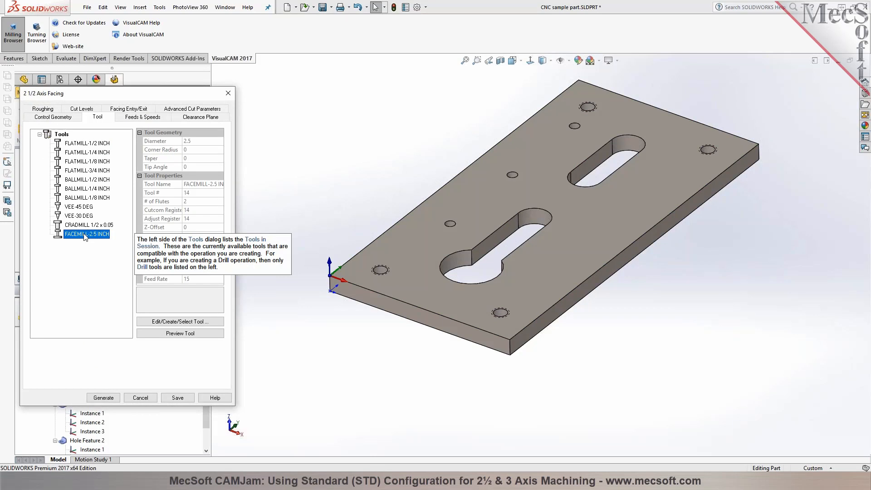
Open the face mill for editing and look through the available tool types, returning to the face mill
left_click(151, 322)
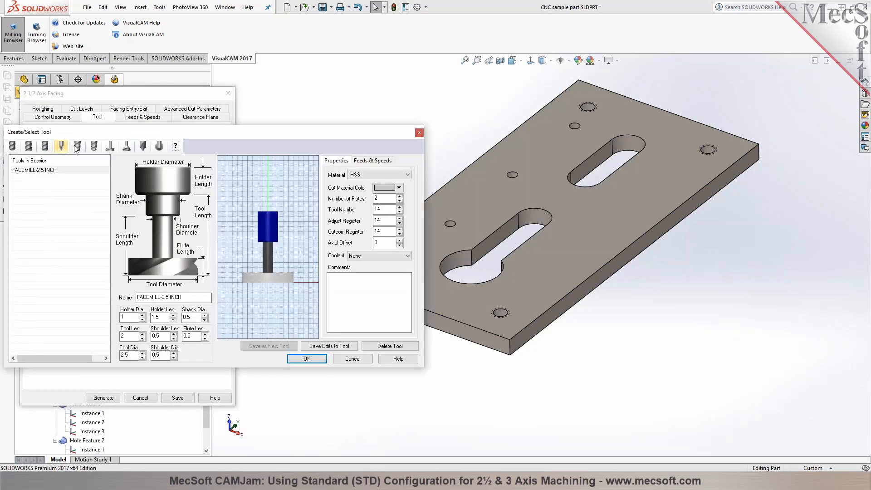
left_click(14, 148)
left_click(29, 149)
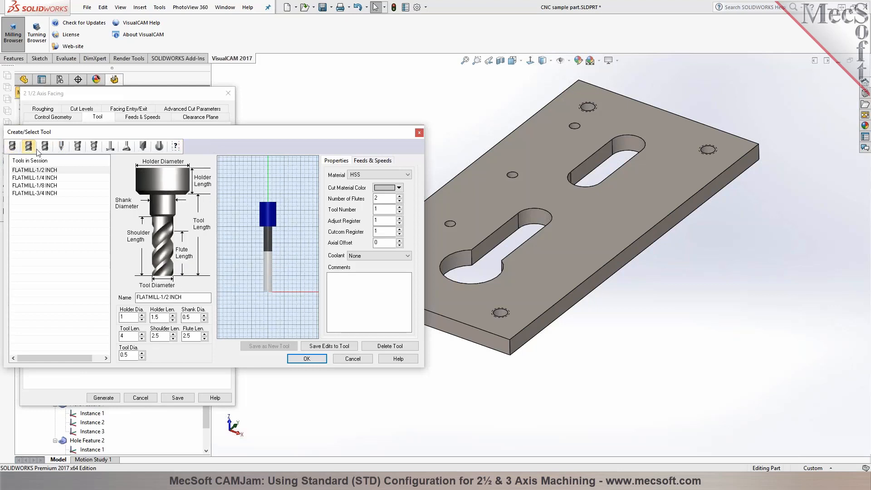
left_click(45, 149)
left_click(61, 147)
left_click(77, 147)
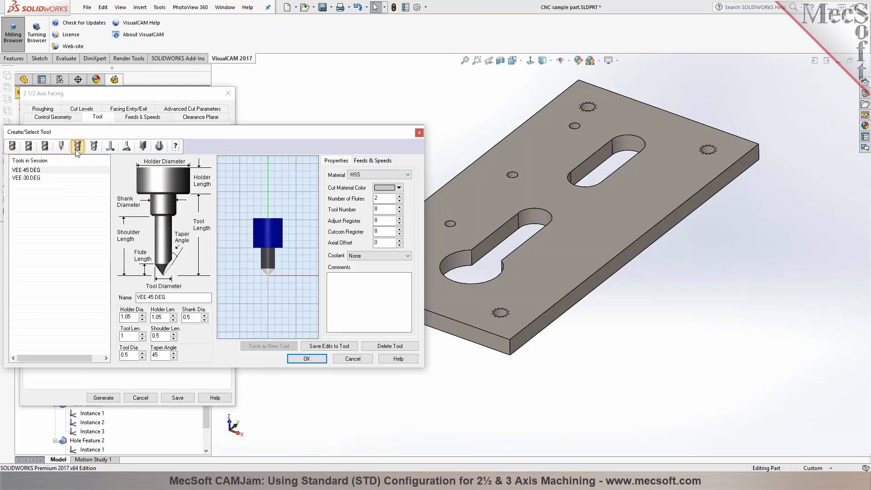
left_click(94, 147)
left_click(110, 147)
left_click(107, 149)
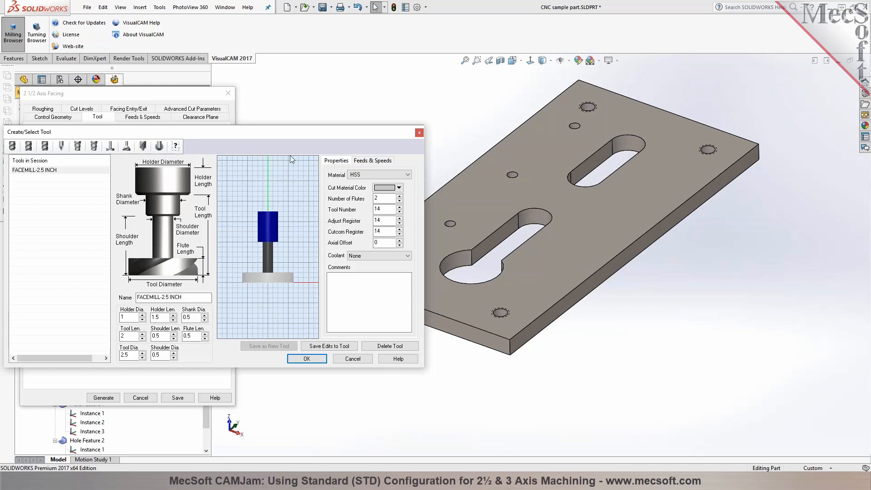
Examine the face mill's feeds and speeds and the stock materials offered in the feeds table, closing both without applying anything
left_click(380, 162)
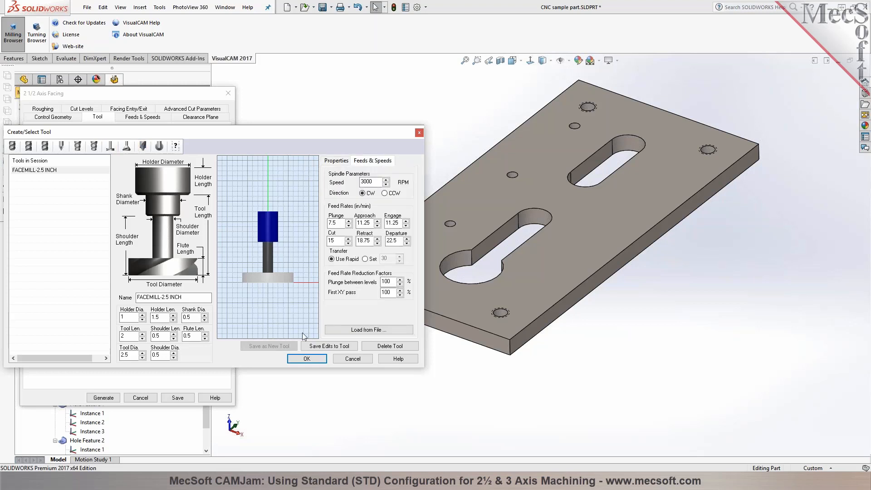
left_click(383, 329)
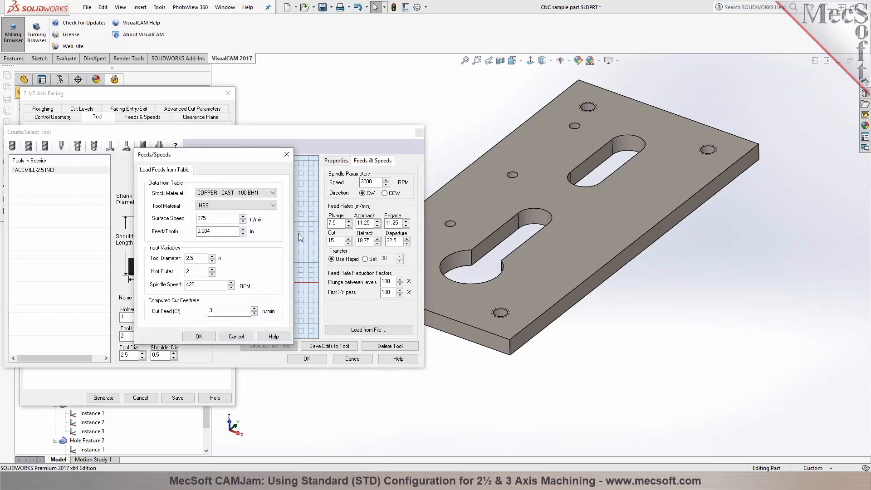
left_click(271, 194)
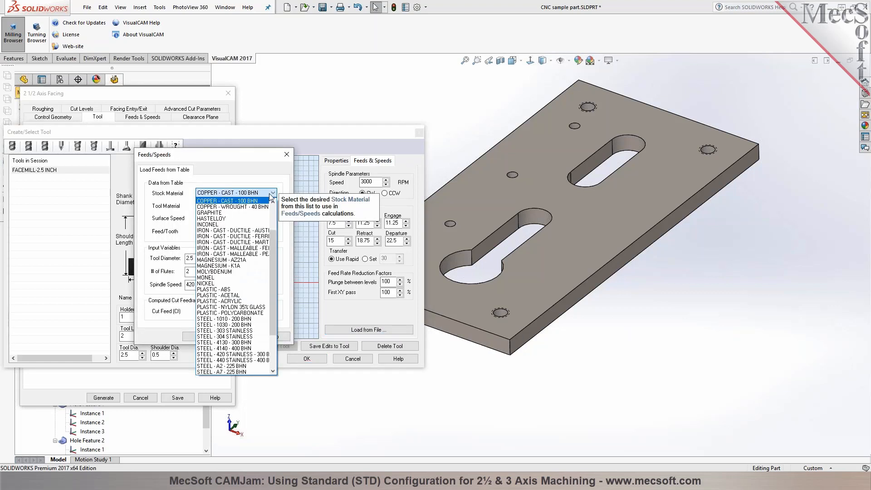
left_click(271, 197)
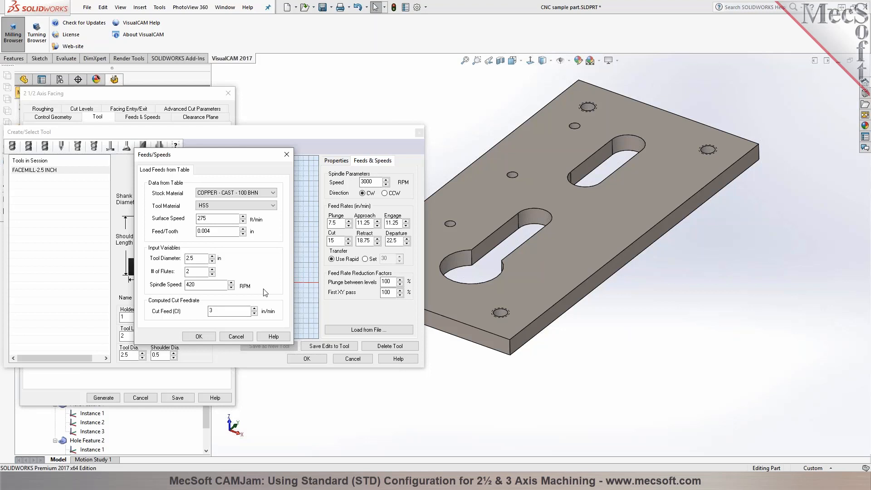
left_click(250, 338)
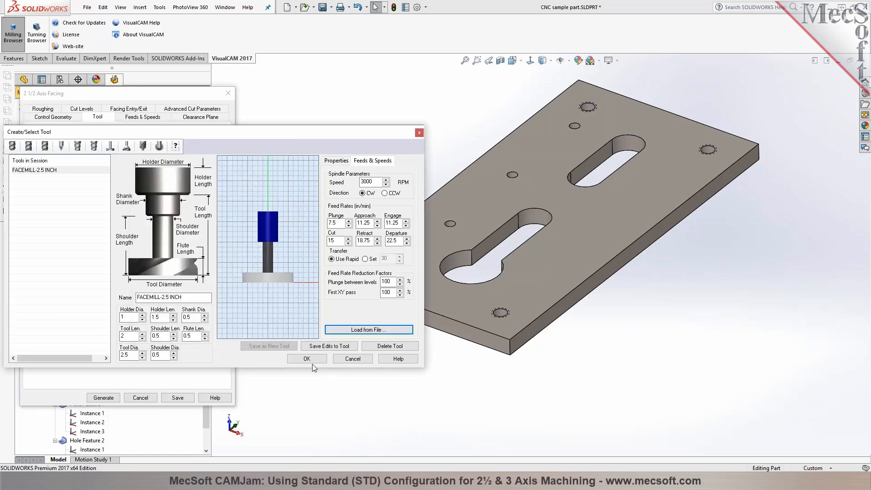
left_click(353, 359)
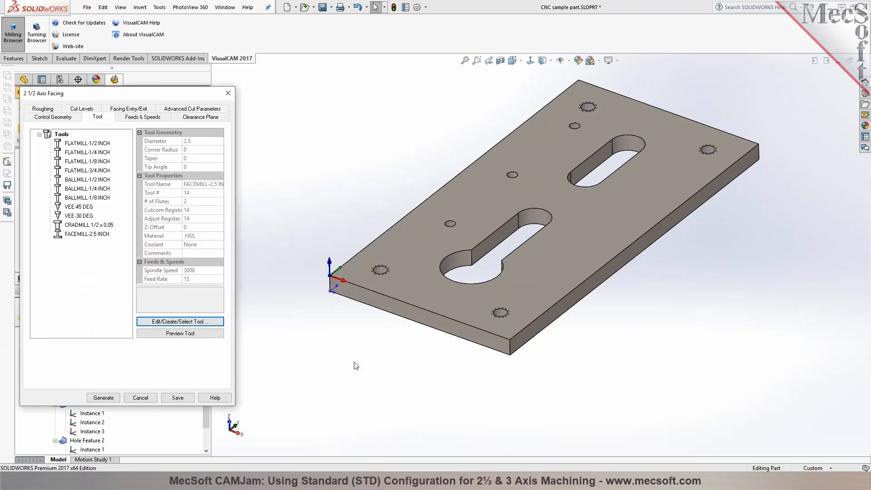
Switch the facing roughing pattern to linear cuts, adjust its angle of cuts and stepover percentage, and review the cut levels
left_click(77, 108)
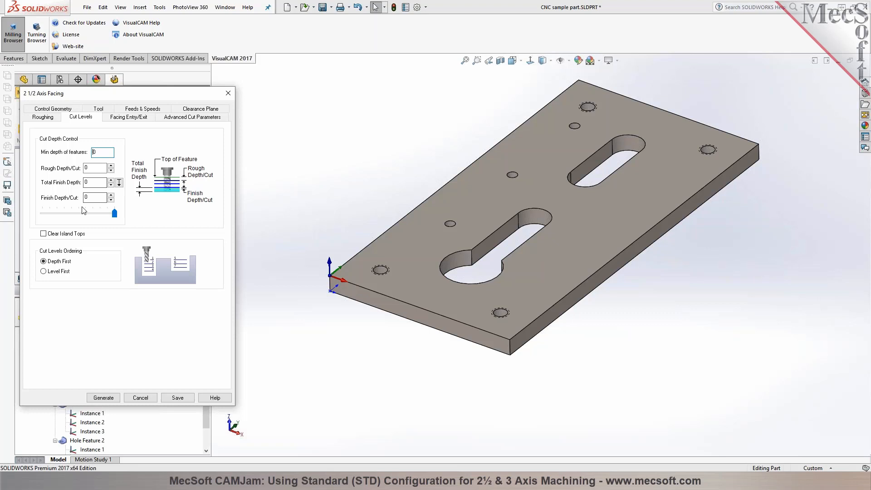
left_click(58, 118)
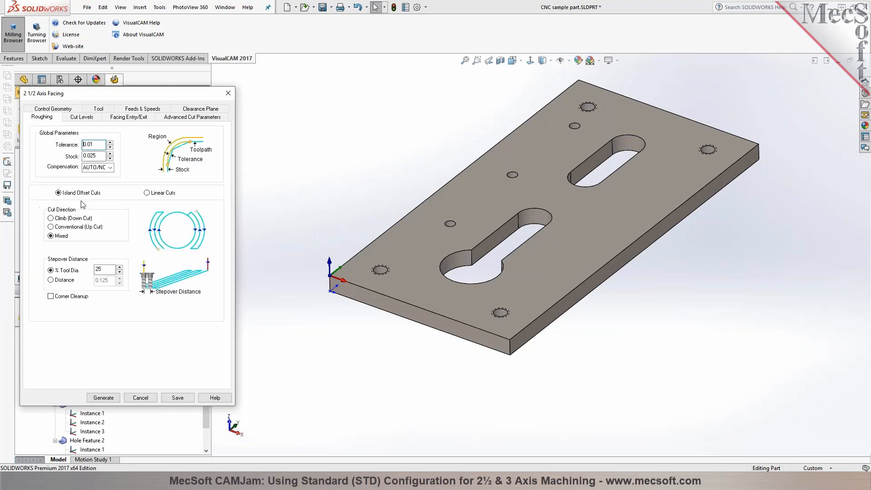
left_click(156, 194)
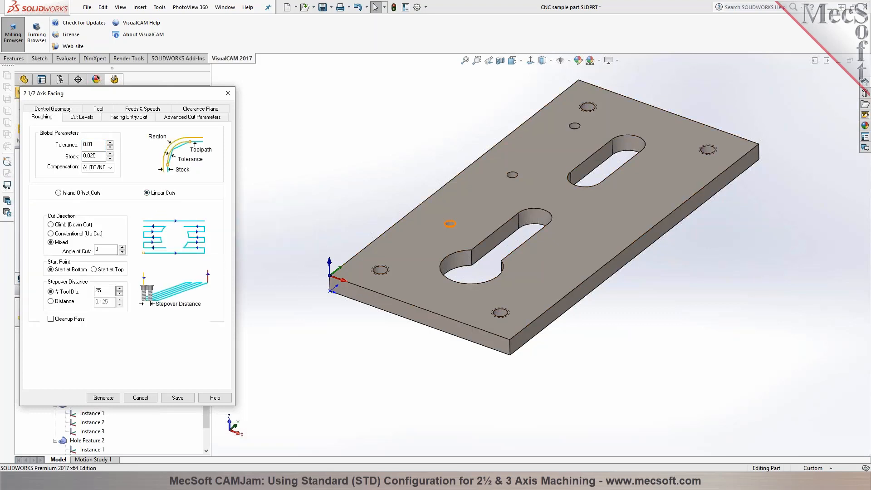
double_click(97, 249)
double_click(105, 290)
left_click(88, 119)
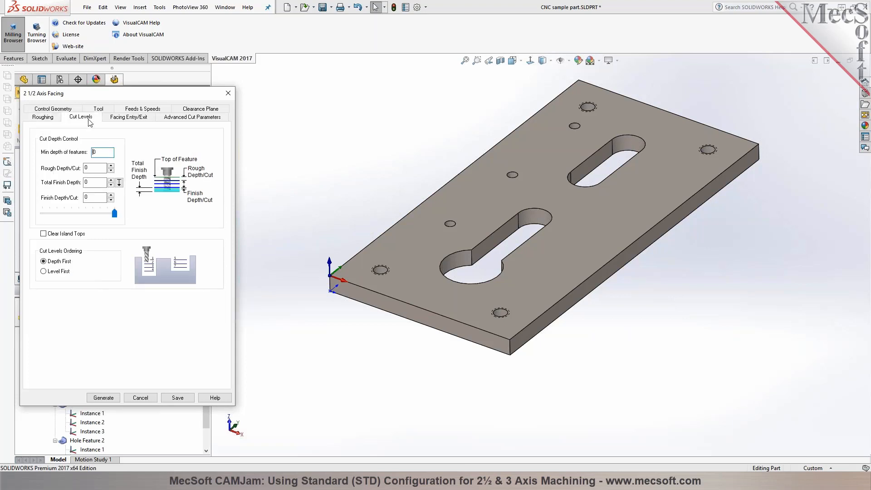
Set the facing entry to Lines & Arcs with a linear engage motion of 0.25 length and a 90-degree angle
left_click(131, 118)
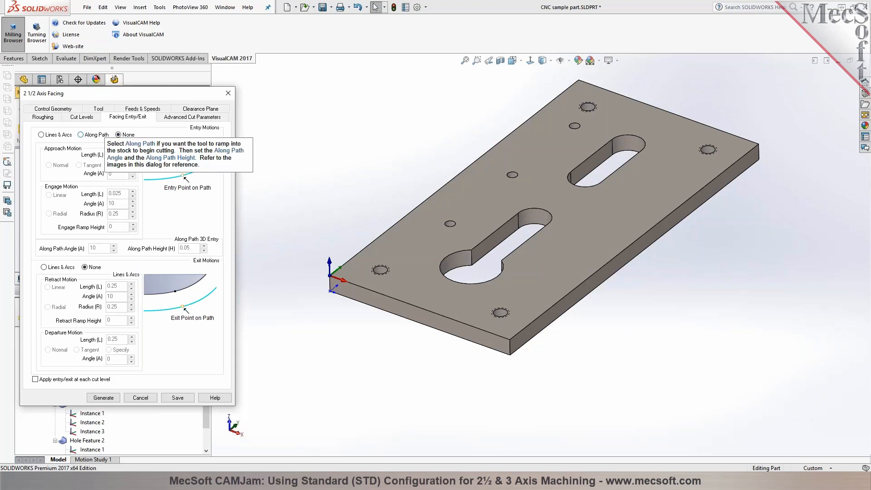
left_click(55, 136)
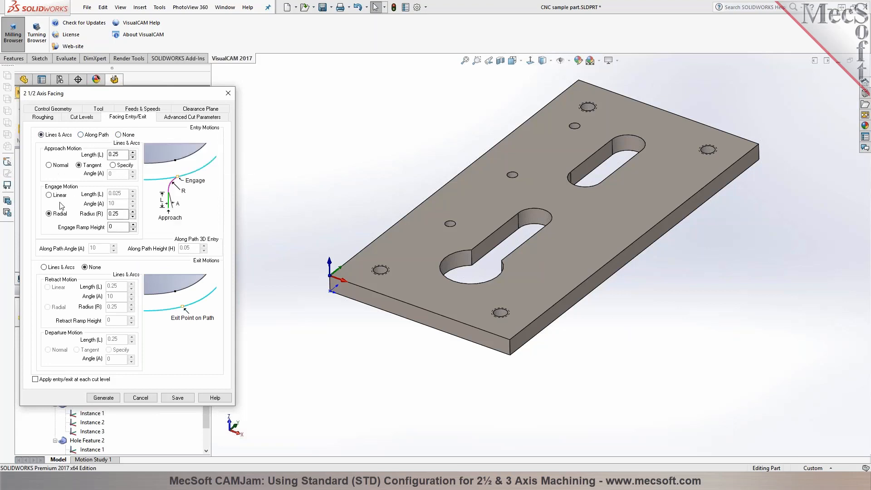
left_click(58, 197)
double_click(116, 203)
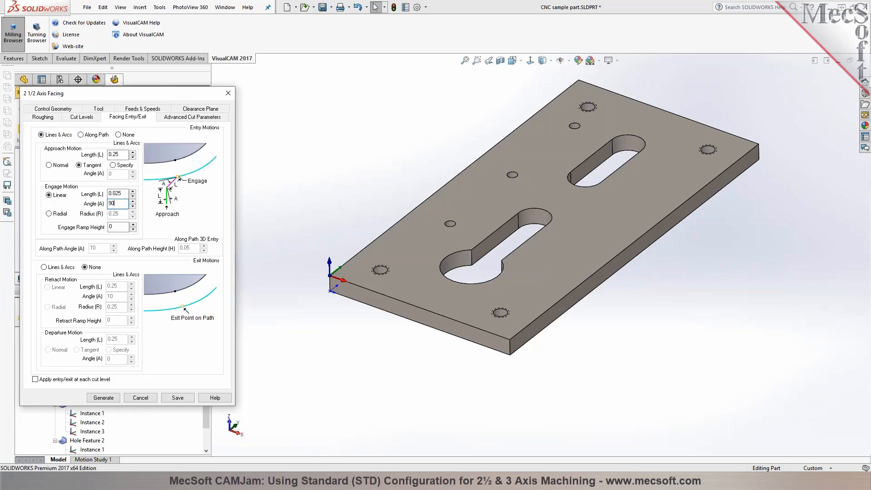
key("shift+Tab")
type("0.")
Adjust the arc fitting tolerance of the facing operation and generate its toolpath
left_click(180, 119)
double_click(108, 198)
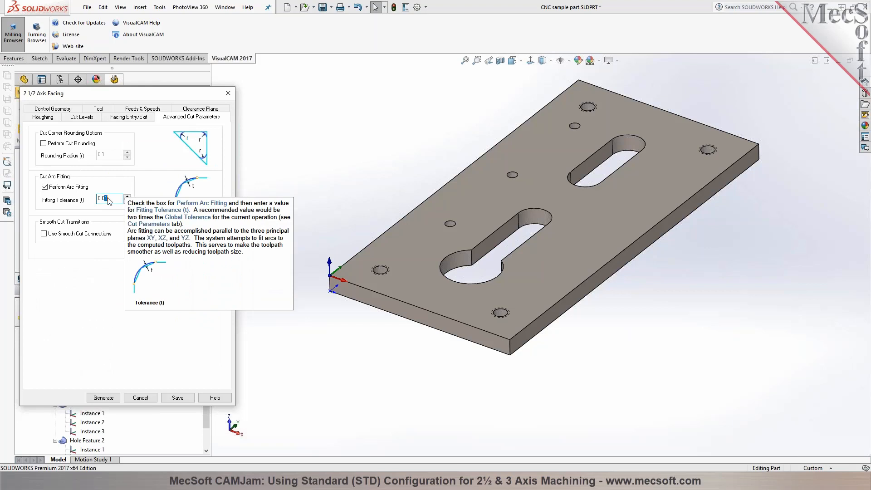
left_click(104, 397)
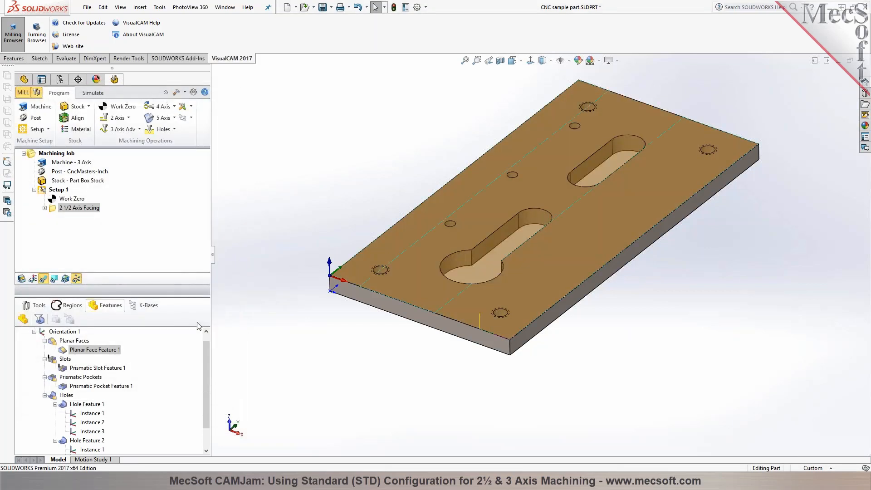
Change the facing operation's linear engage angle to 0 and regenerate the toolpath
double_click(53, 210)
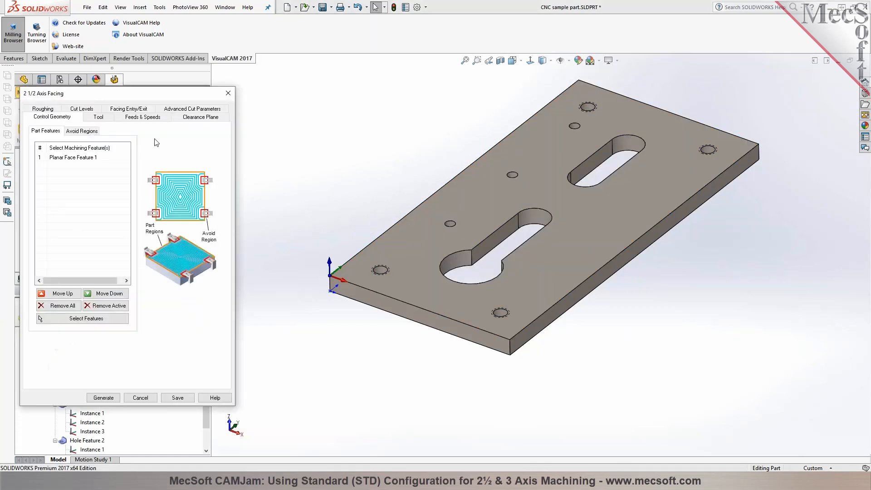
left_click(128, 114)
double_click(112, 204)
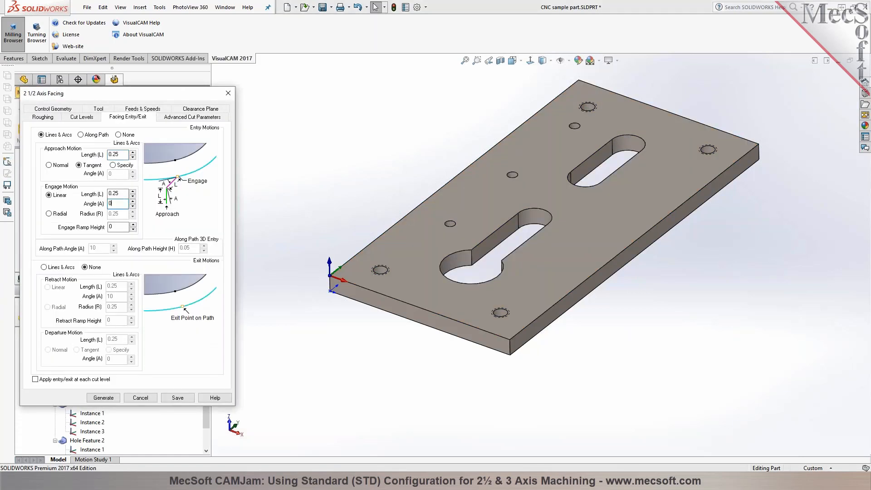
left_click(104, 399)
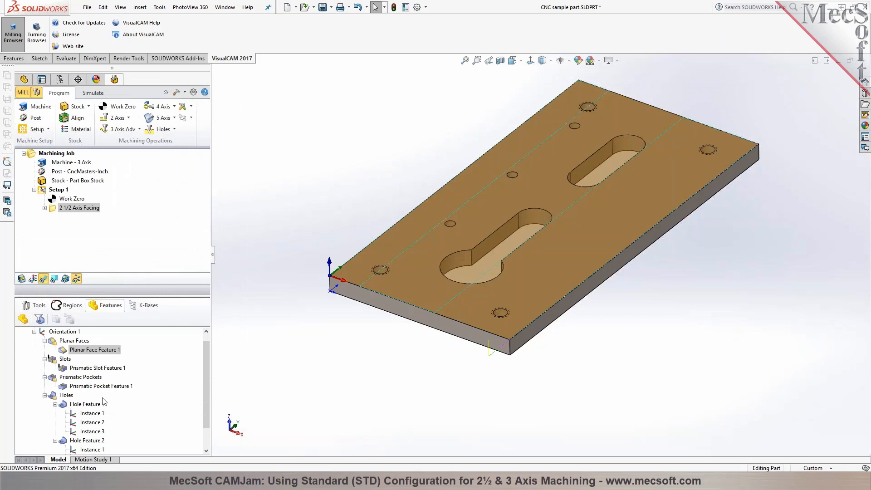
Edit the part box stock so that its Z offset applies in the +Z direction only
left_click(96, 180)
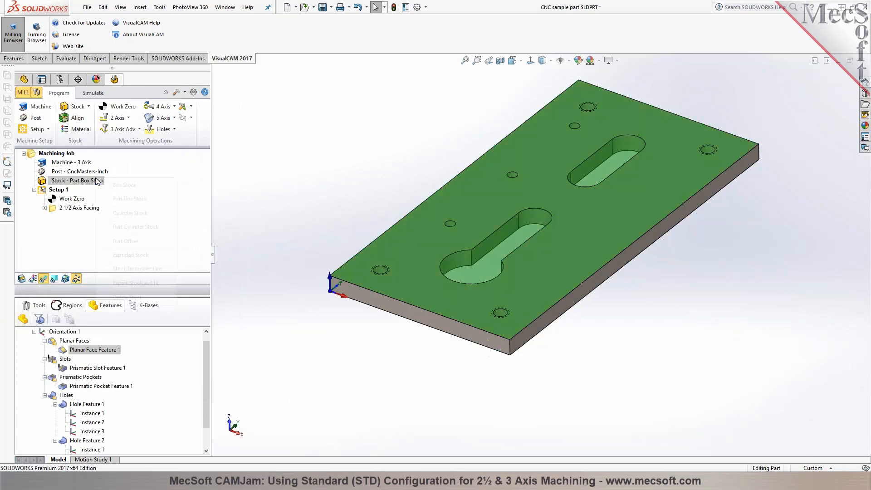
right_click(96, 180)
left_click(105, 198)
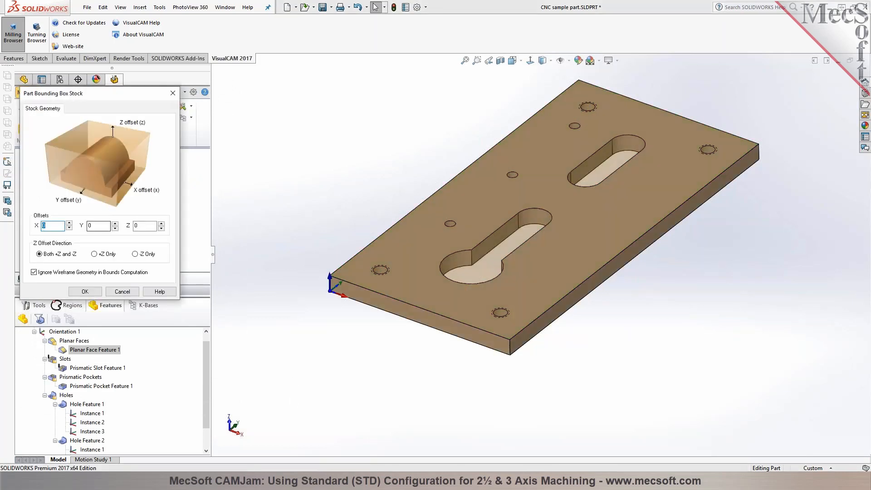
left_click(113, 254)
left_click(85, 291)
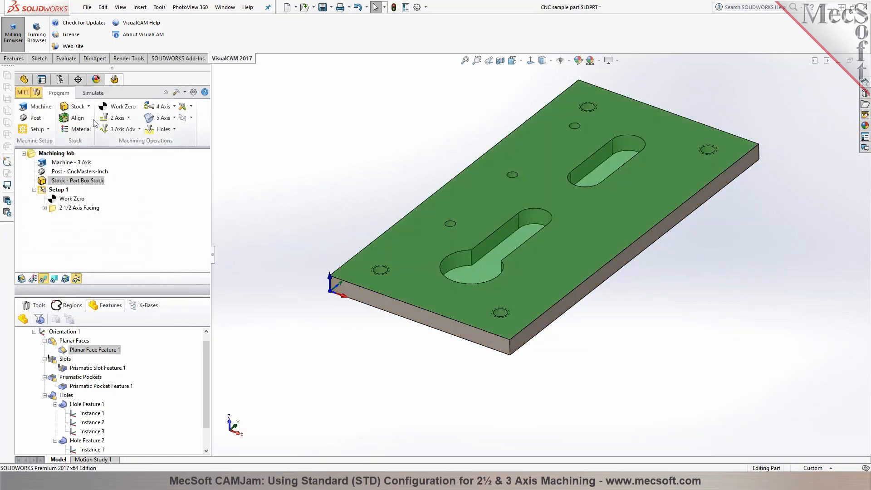
Simulate the 2 1/2 axis Facing operation on the stock and display the tool holder above the face mill
left_click(93, 93)
left_click(73, 208)
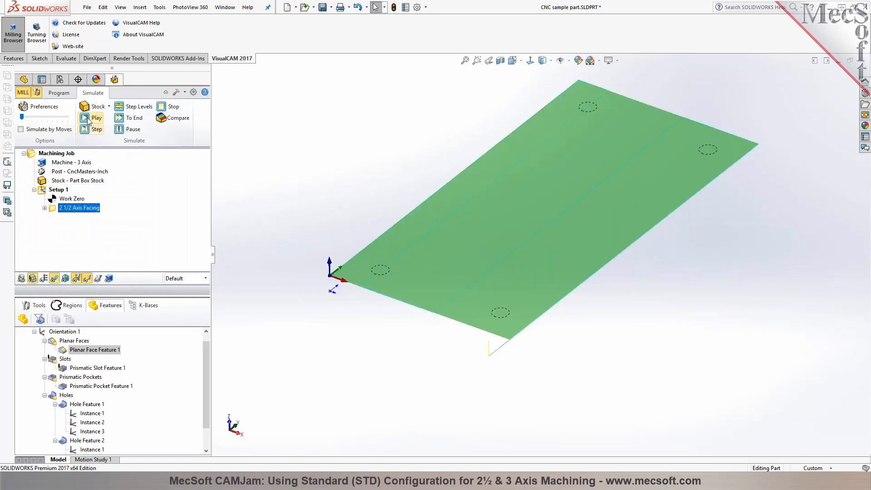
left_click(87, 119)
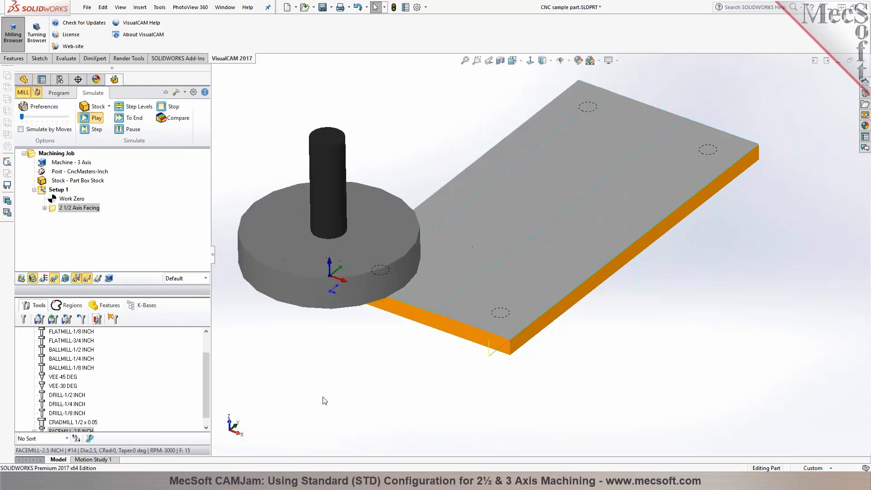
scroll(436, 401, "up", 3)
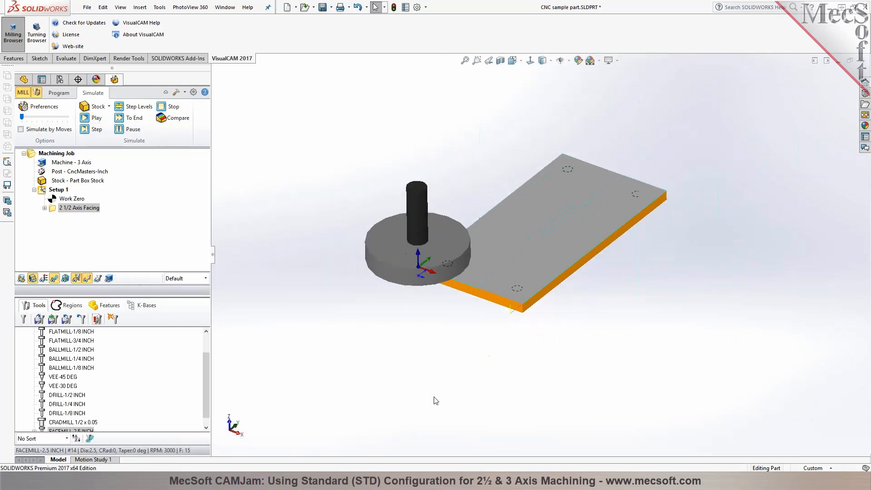
left_click(98, 279)
mouse_move(484, 349)
middle_mouse_down()
mouse_move(488, 314)
mouse_move(487, 352)
middle_mouse_up()
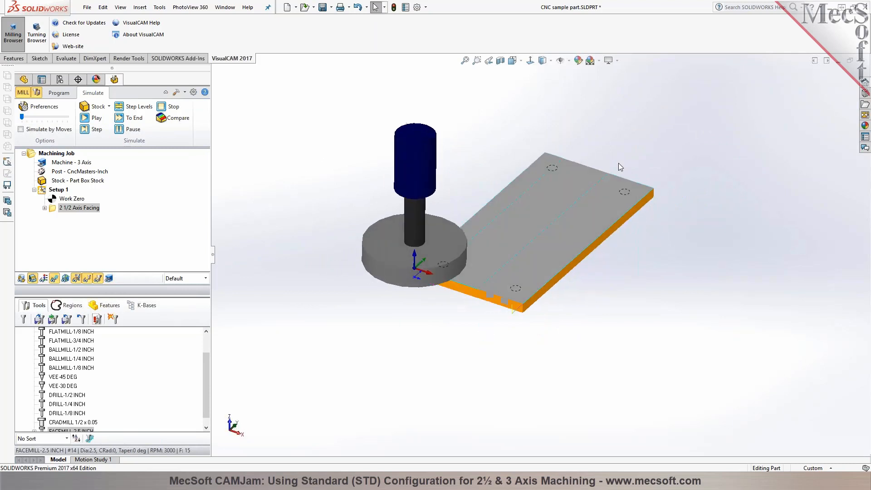
scroll(620, 169, "down", 2)
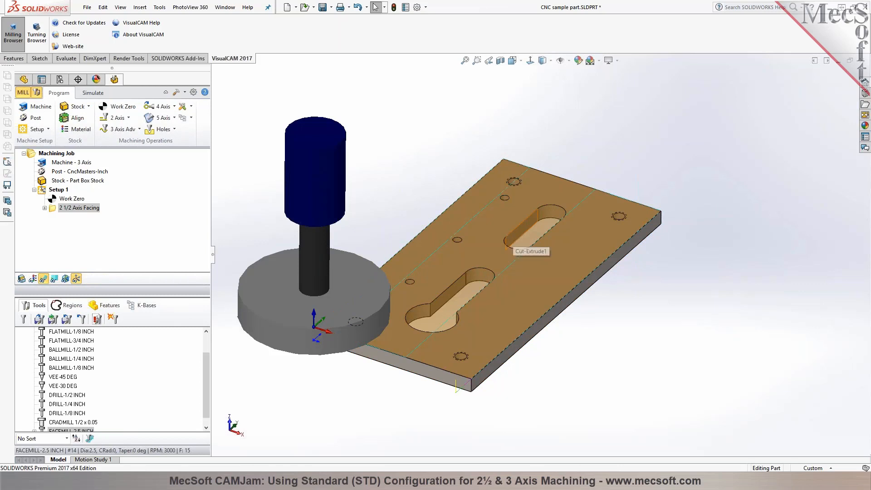
Check the slot's end radius and start a 2 1/2 axis Slotting operation on the prismatic slot feature with FLATMILL-1/2 INCH
left_click(511, 249)
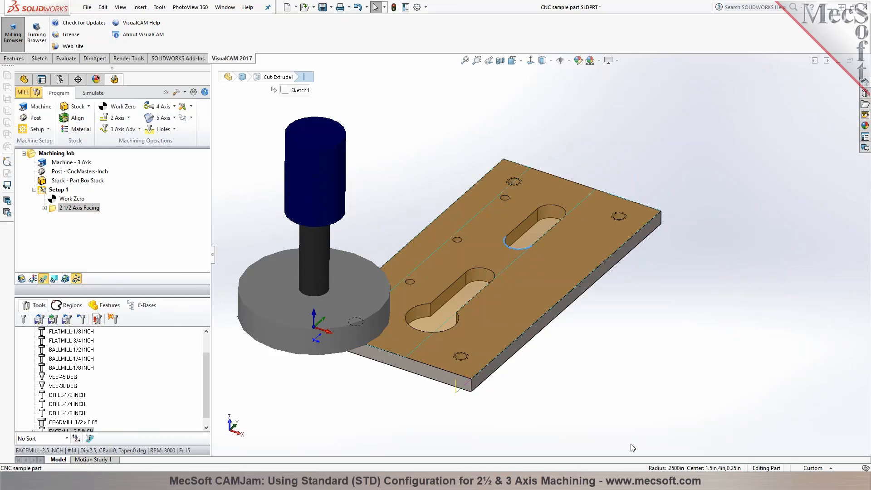
left_click(639, 429)
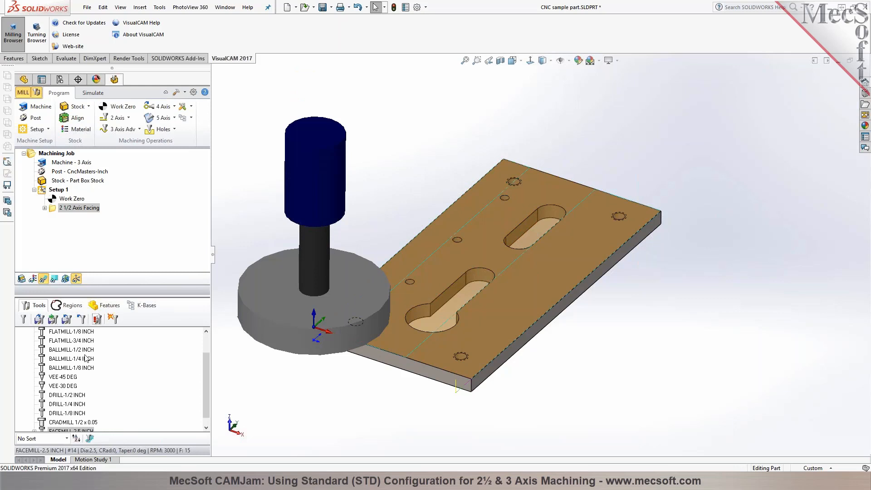
left_click(103, 306)
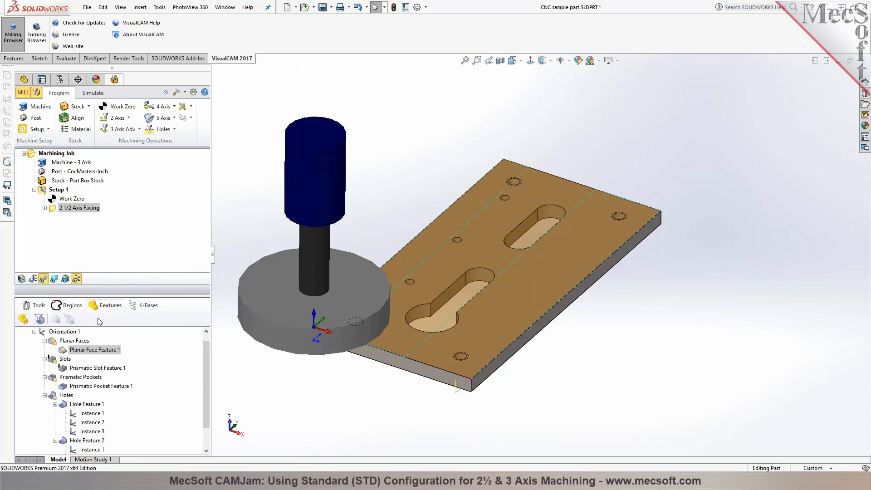
left_click(87, 368)
right_click(87, 370)
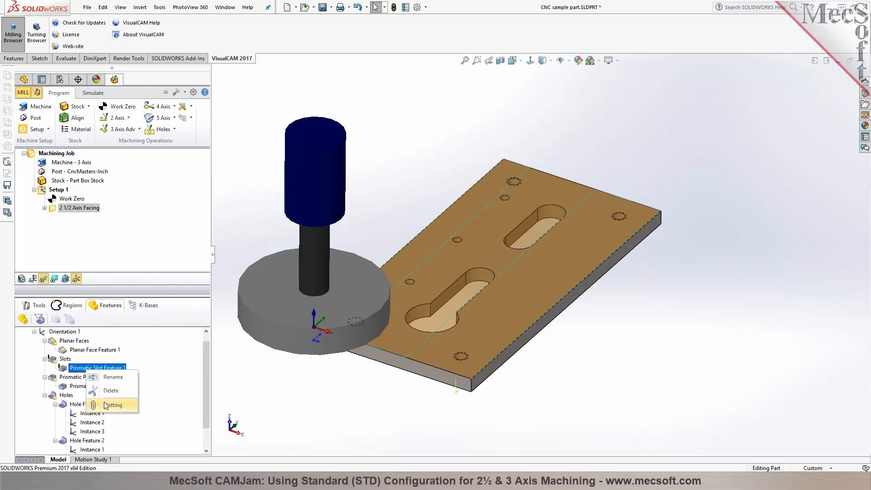
left_click(105, 405)
left_click(97, 117)
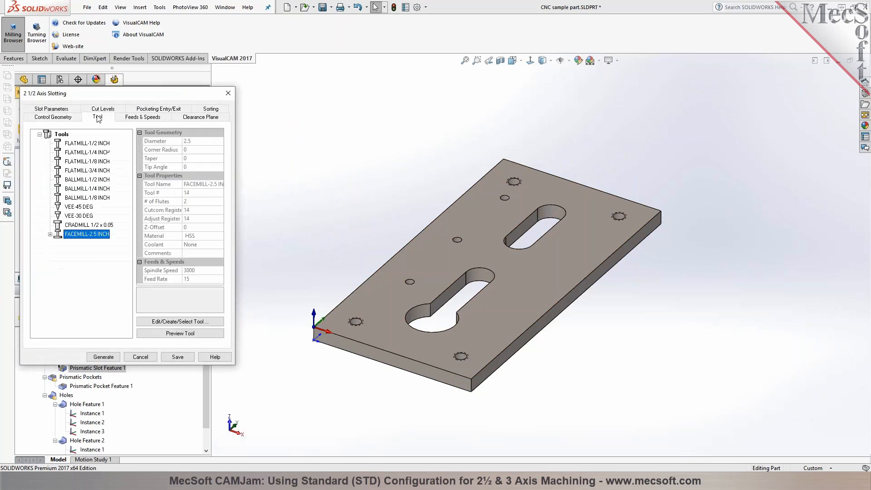
left_click(82, 143)
Enable the cleanup pass for the slotting operation, adjust its cut depth settings and generate the slot toolpath
left_click(65, 110)
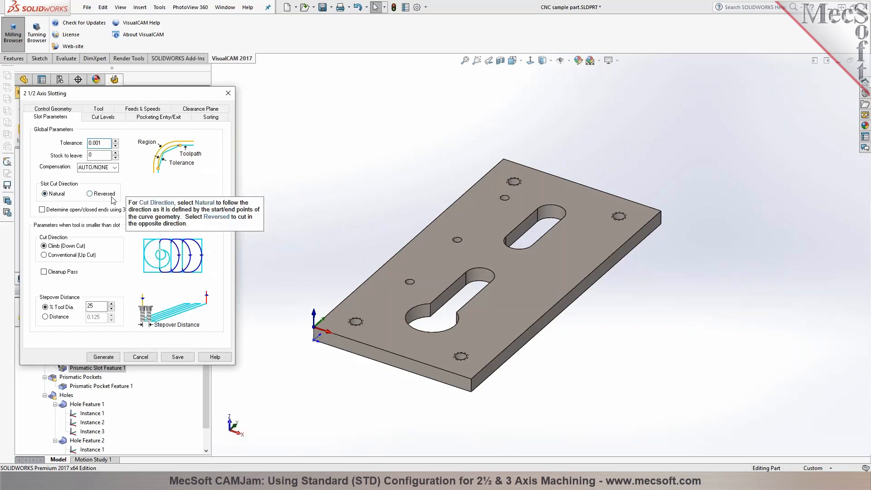
left_click(62, 271)
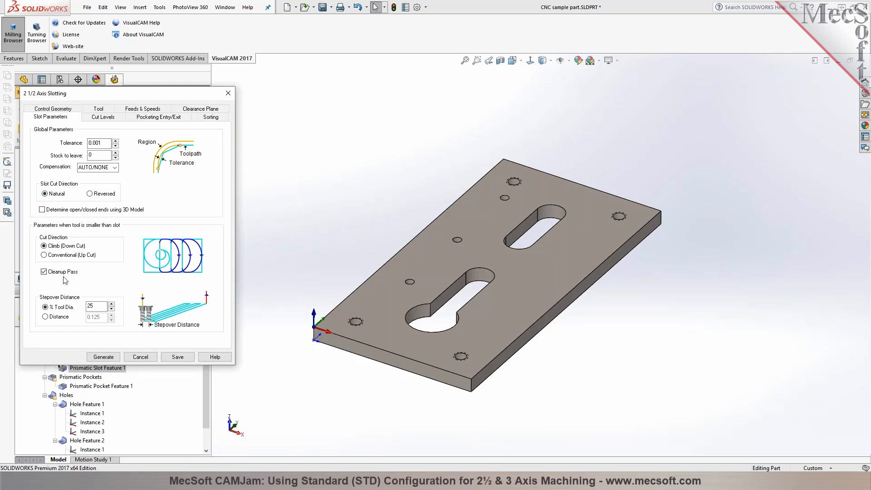
left_click(103, 117)
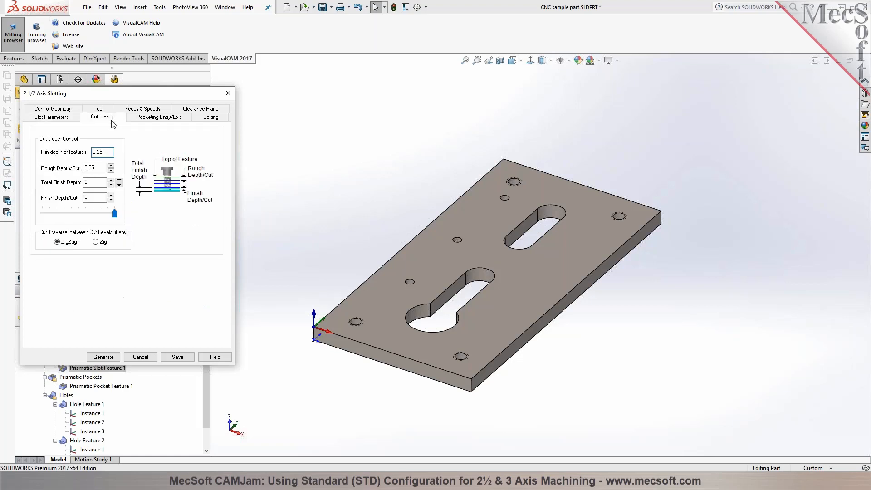
double_click(97, 152)
left_click(91, 168)
left_click(104, 358)
scroll(536, 238, "down", 5)
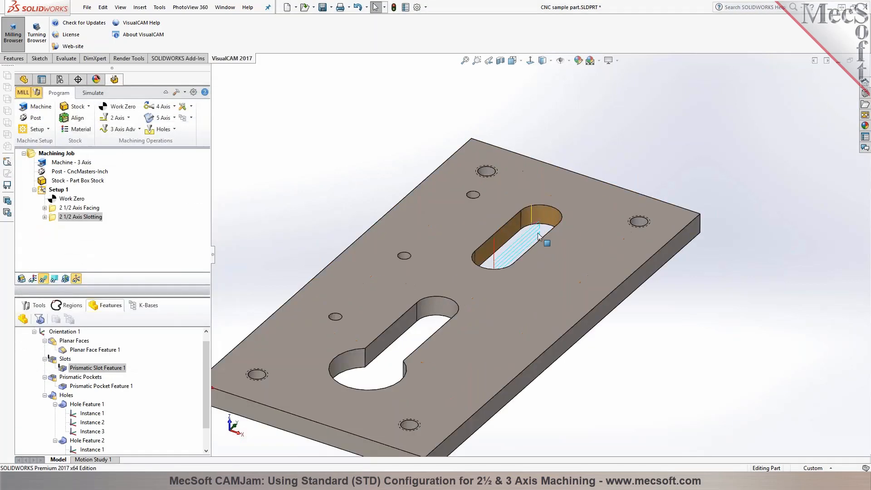
Replace the slotting operation's tool with FLATMILL-1/4 INCH and regenerate its toolpath
middle_click_drag(767, 70, 764, 75)
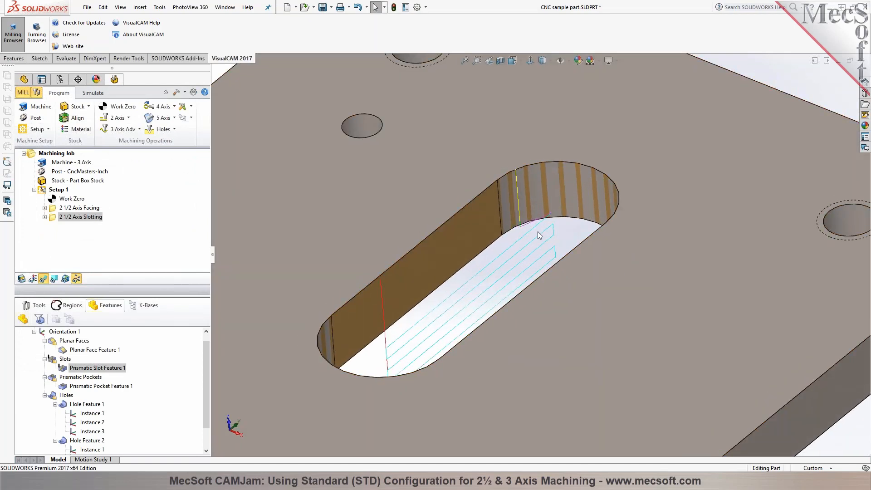
left_click(35, 306)
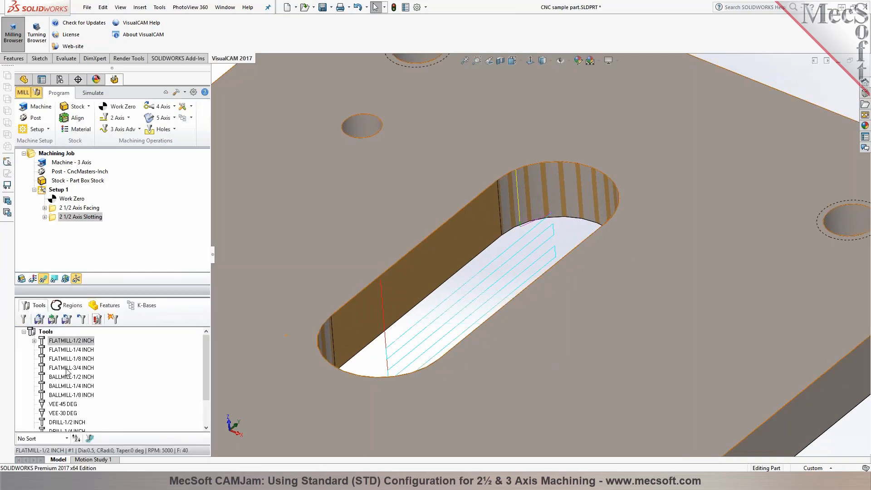
left_click(53, 350)
left_click_drag(42, 353, 72, 221)
right_click(54, 220)
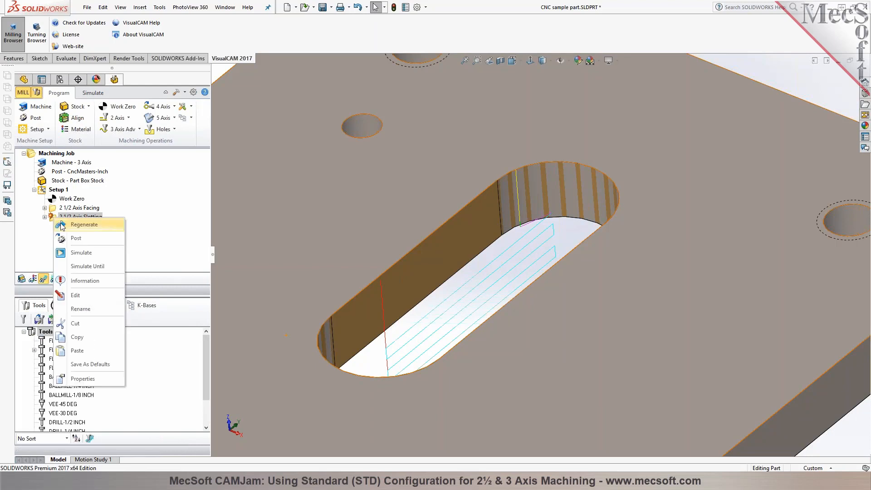
left_click(93, 225)
middle_click_drag(481, 295, 568, 244)
scroll(545, 251, "up", 6)
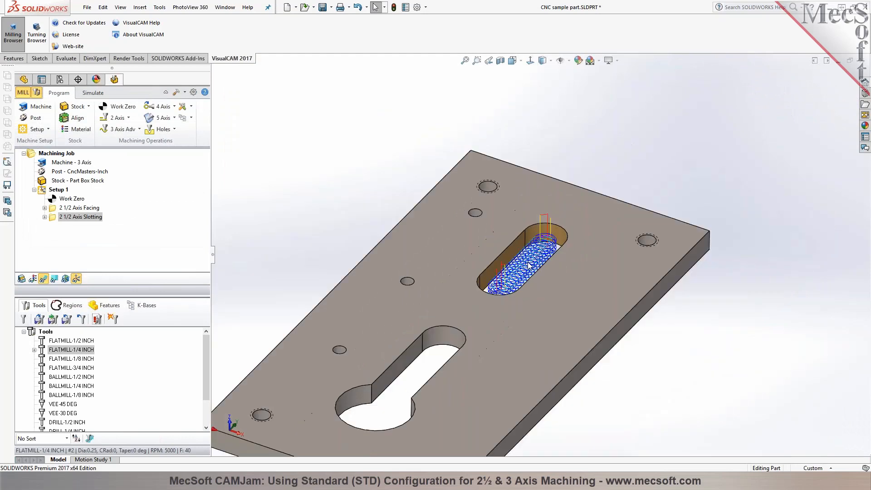
Simulate the regenerated 2 1/2 axis Slotting operation on the stock
scroll(538, 309, "down", 1)
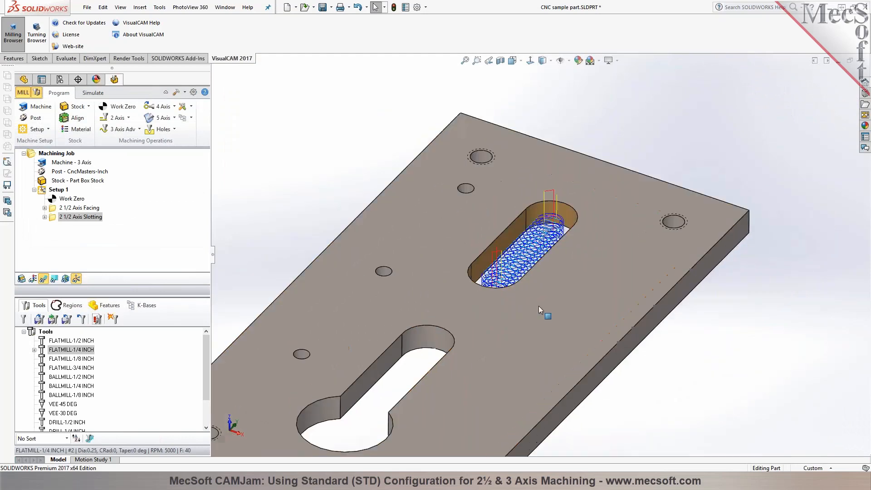
left_click(89, 93)
left_click(88, 118)
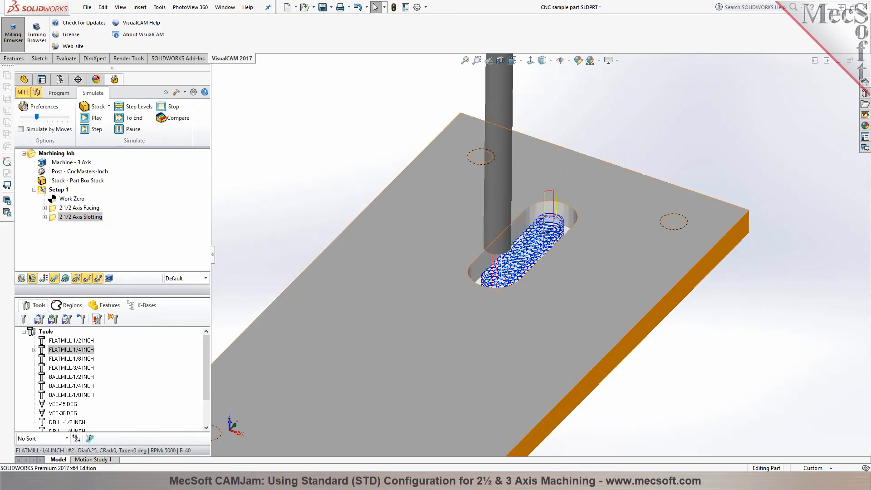
scroll(540, 255, "up", 2)
Start a 2 1/2 axis Pocketing operation on the prismatic pocket feature with FLATMILL-1/4 INCH
left_click(64, 93)
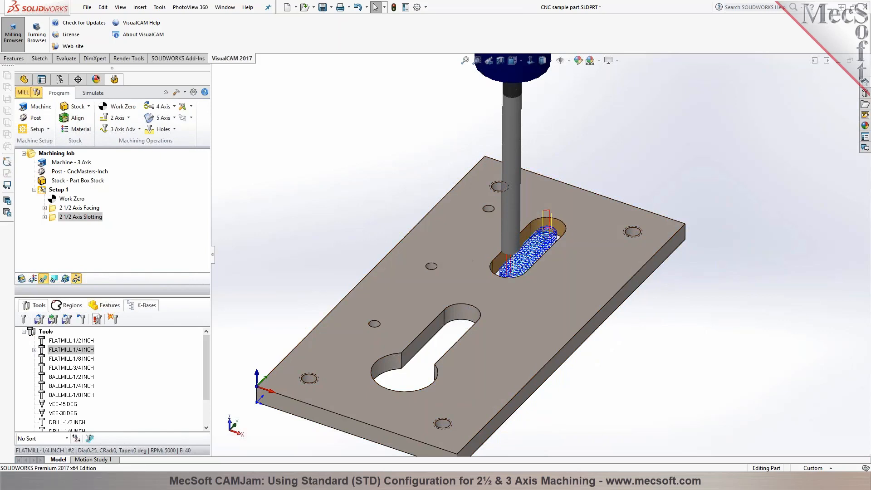
left_click(101, 306)
left_click(83, 387)
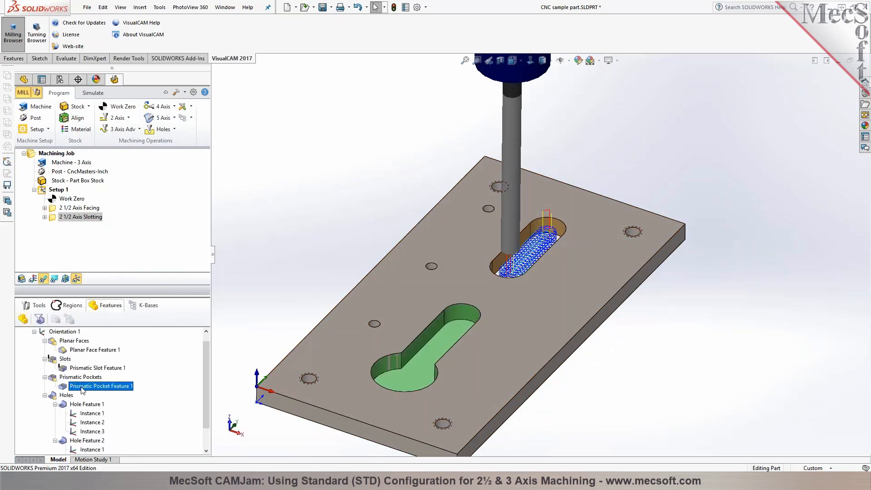
right_click(82, 388)
left_click(108, 422)
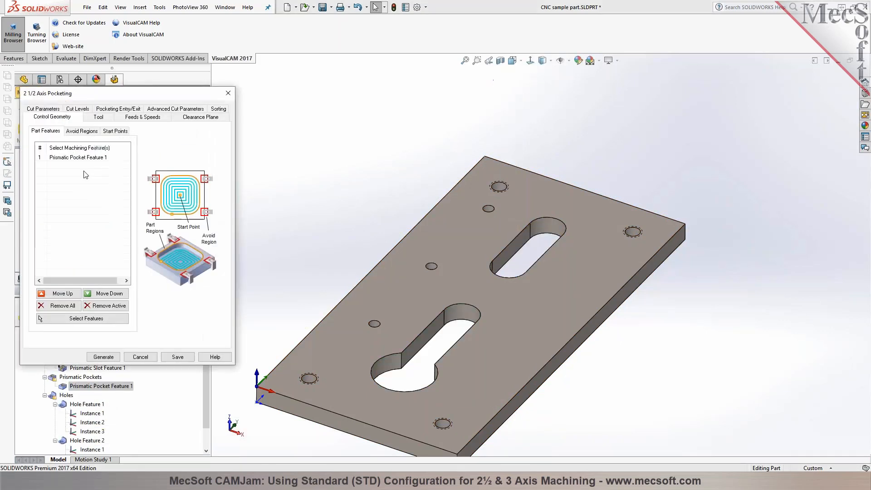
left_click(98, 117)
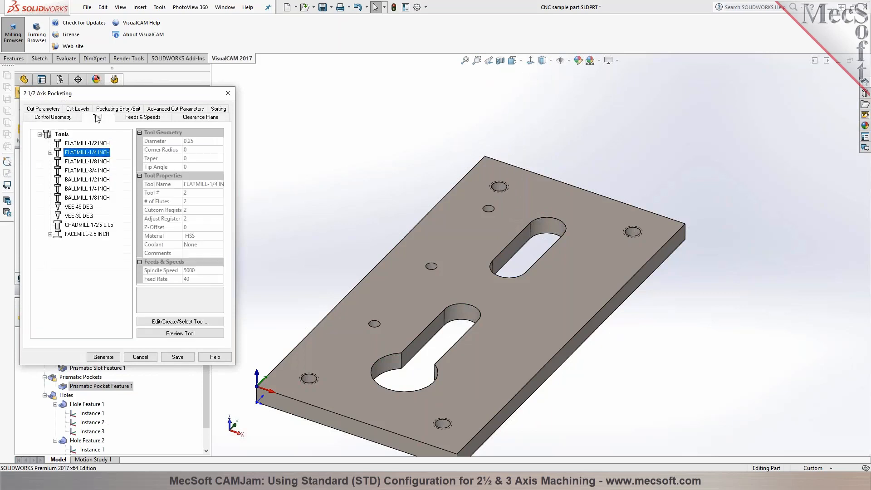
Set the pocketing tolerance to 0.001 and stock to 0.01, with Climb (Down Cut) as the cut direction
left_click(43, 109)
key("Tab")
type("0.")
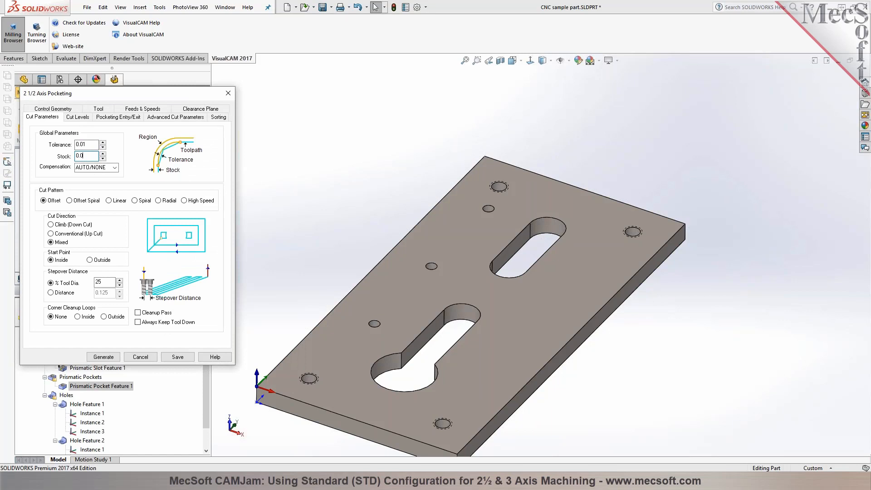
left_click(82, 144)
left_click(78, 117)
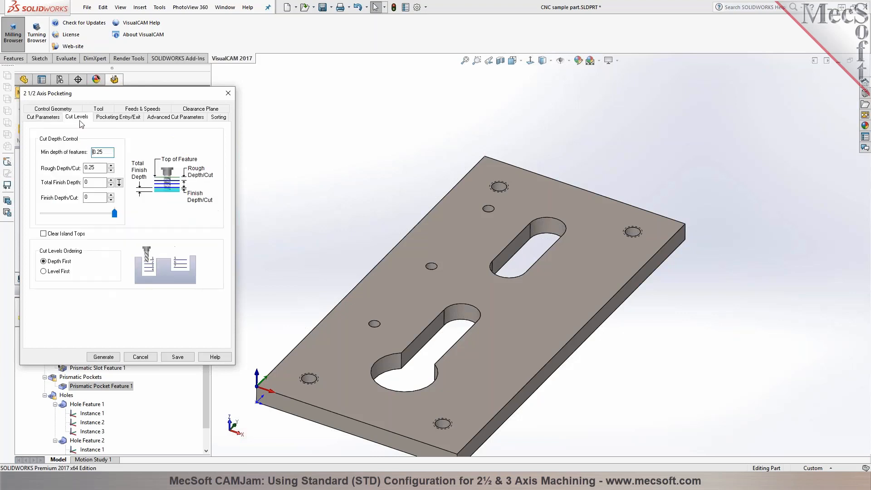
left_click(56, 120)
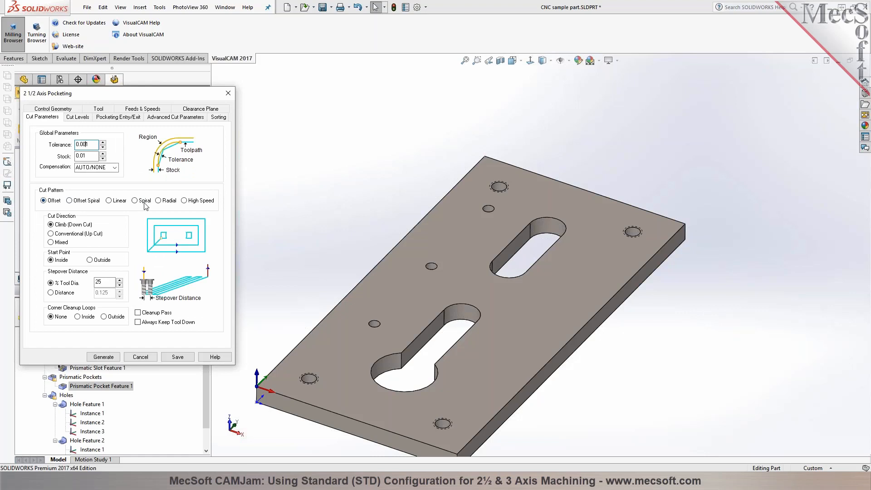
Adjust the pocketing rough depth per cut and arc fitting tolerance, and generate the pocket toolpath
left_click(78, 117)
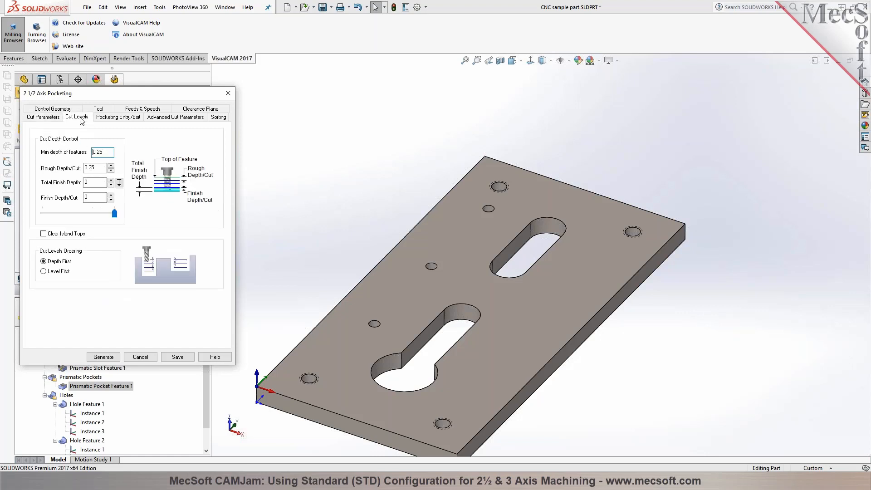
left_click(92, 169)
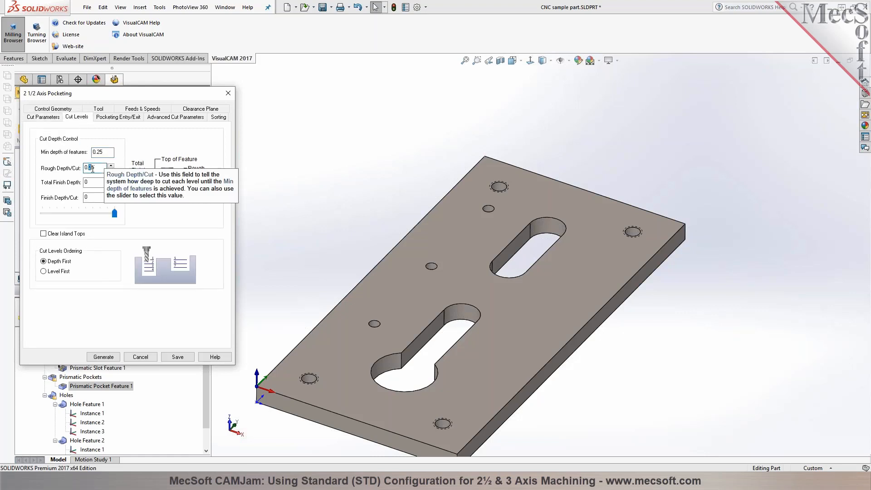
left_click(134, 119)
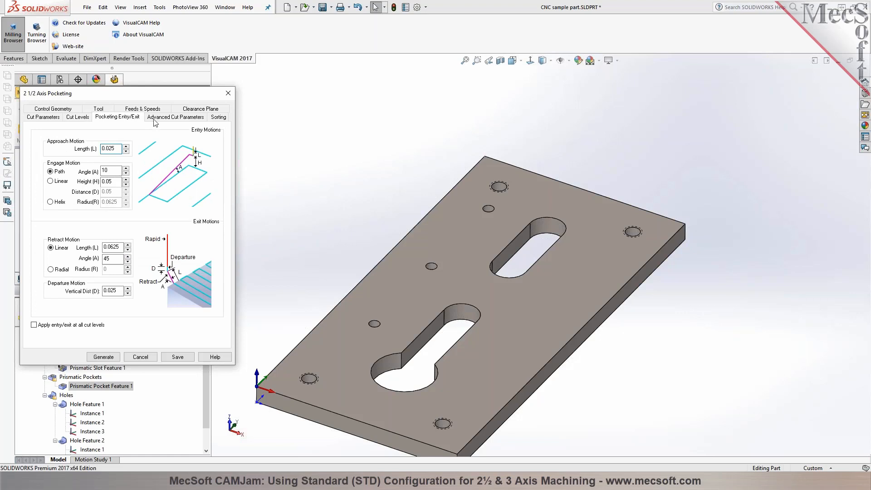
left_click(155, 119)
left_click(107, 200)
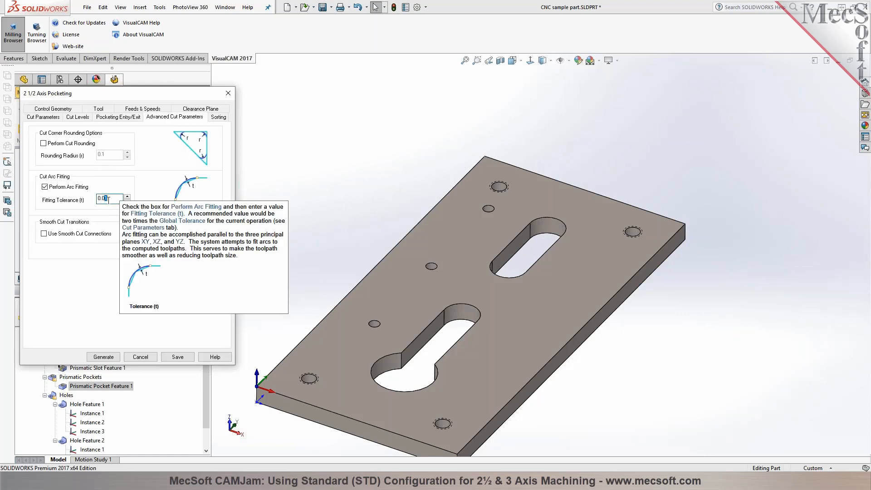
type("2")
left_click(103, 357)
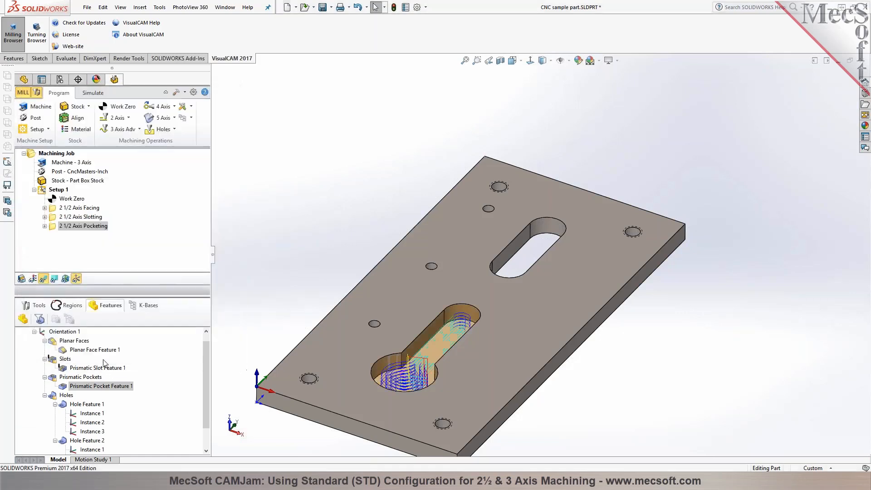
Inspect the pocket toolpath and simulate the 2 1/2 axis Pocketing operation on the stock
scroll(431, 326, "down", 5)
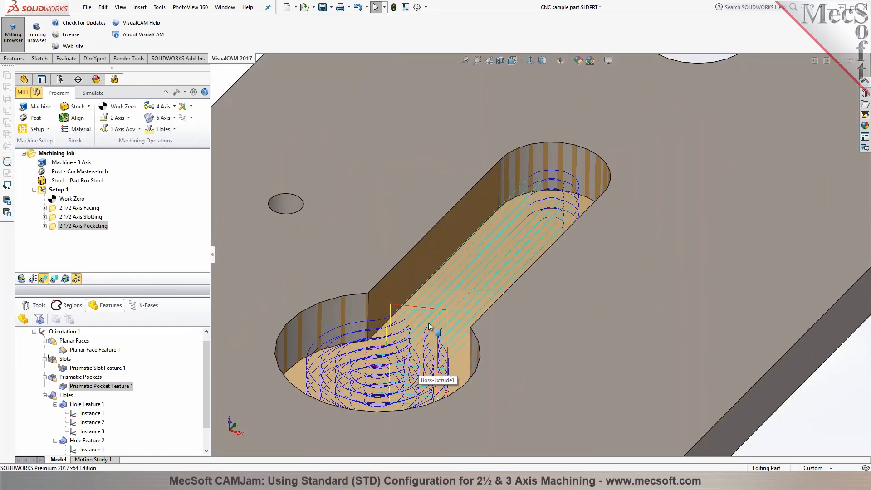
scroll(429, 326, "up", 5)
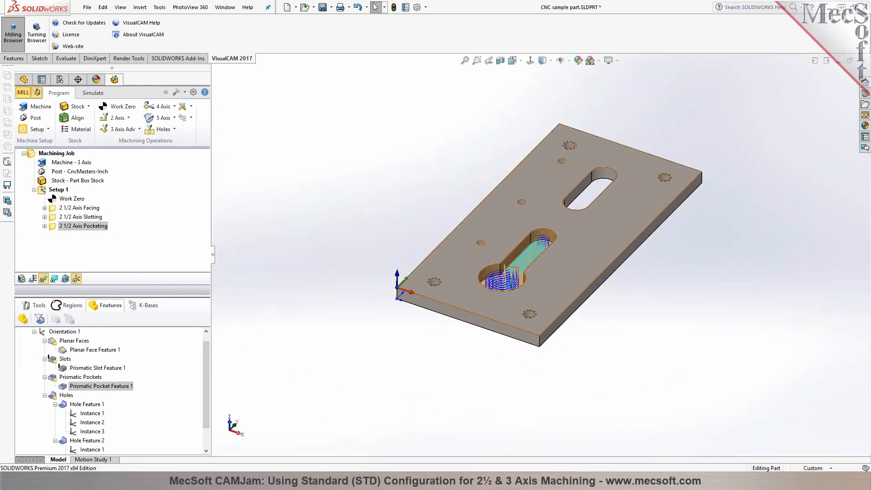
left_click(93, 93)
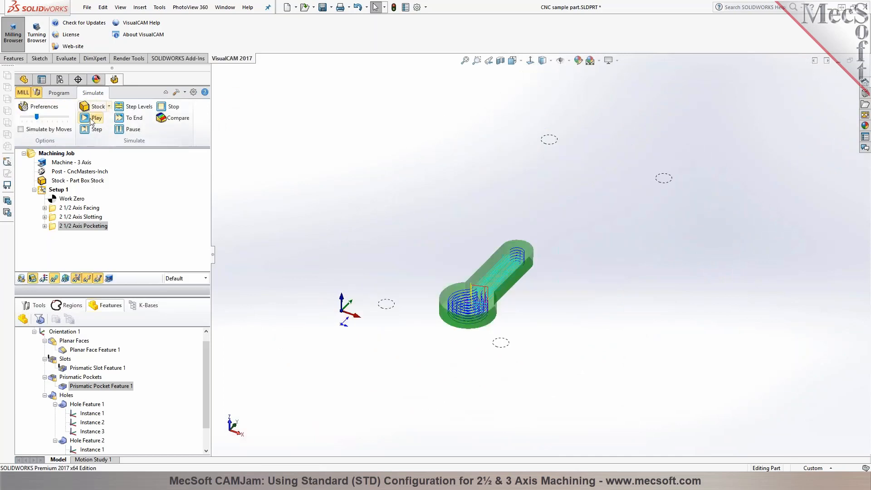
left_click(92, 118)
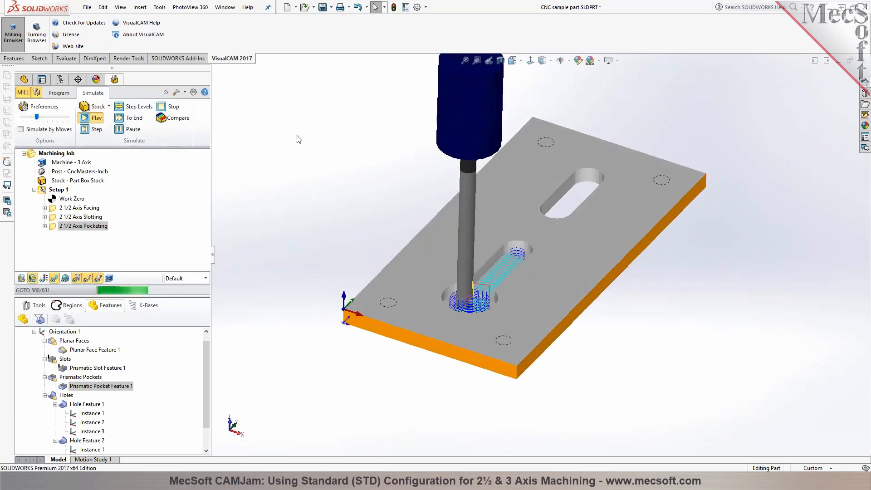
scroll(617, 287, "down", 2)
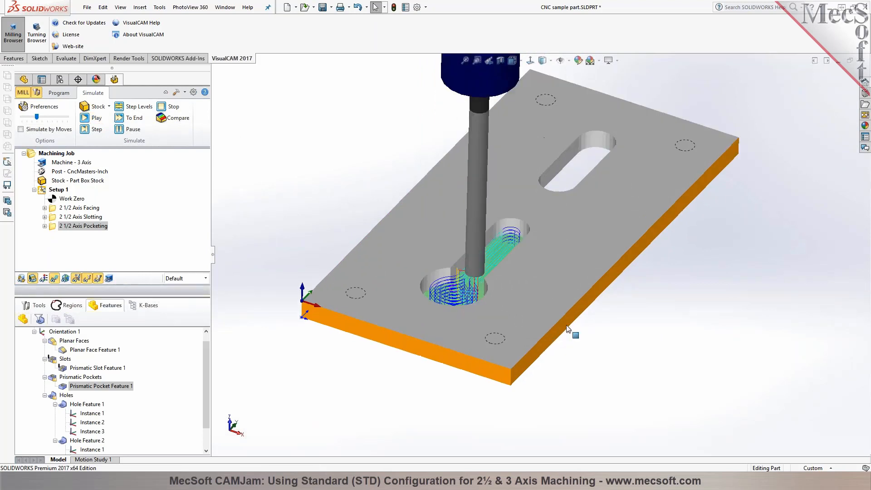
middle_click_drag(664, 292, 662, 313)
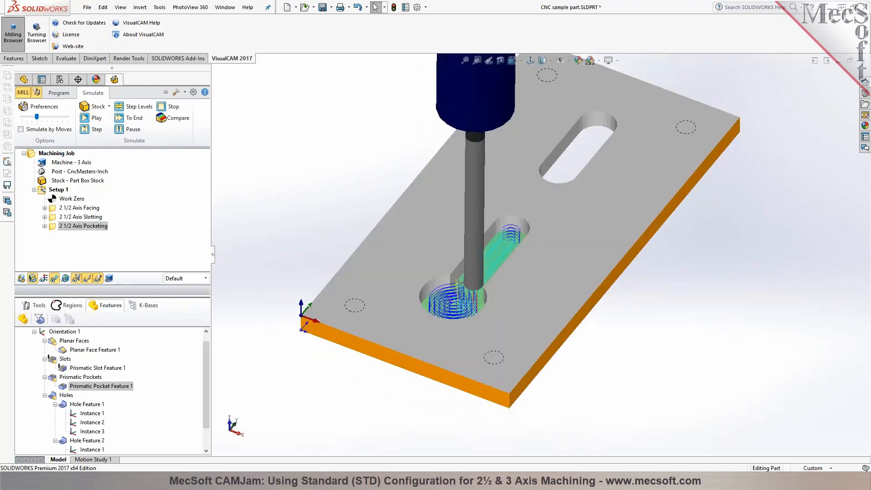
Start a 2 1/2 axis Profiling operation on the prismatic pocket feature with FLATMILL-1/4 INCH
left_click(24, 303)
mouse_move(276, 350)
middle_mouse_down()
mouse_move(261, 386)
mouse_move(275, 346)
middle_mouse_up()
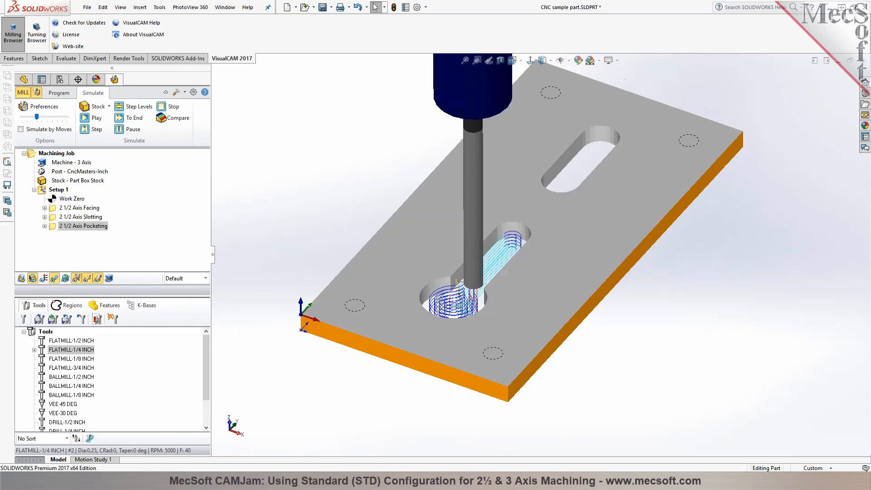
left_click(58, 92)
left_click(106, 305)
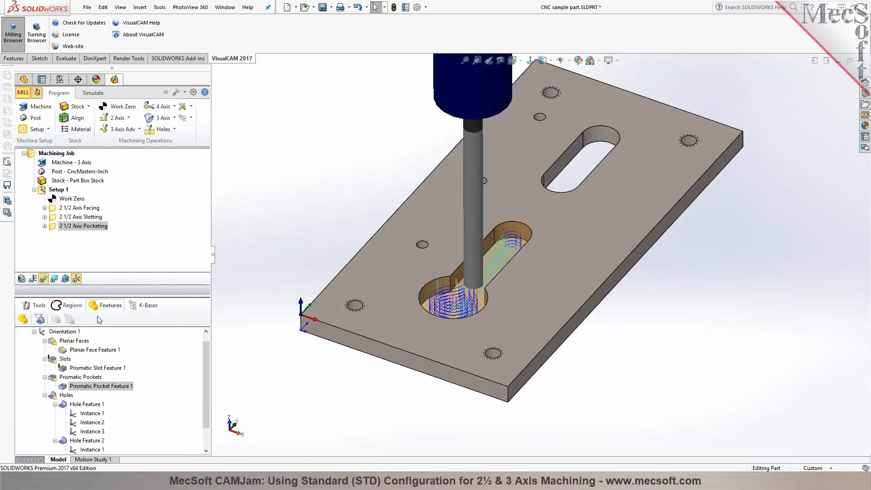
left_click(71, 387)
right_click(73, 388)
left_click(99, 439)
left_click(79, 159)
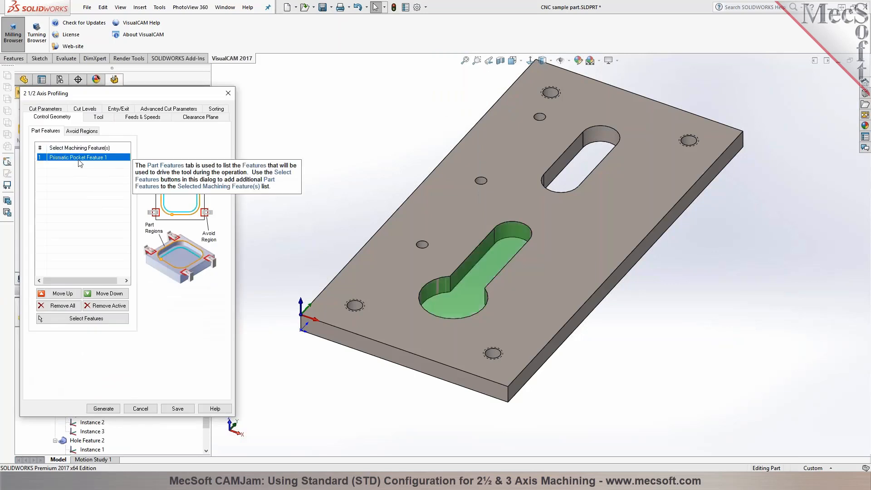
left_click(98, 117)
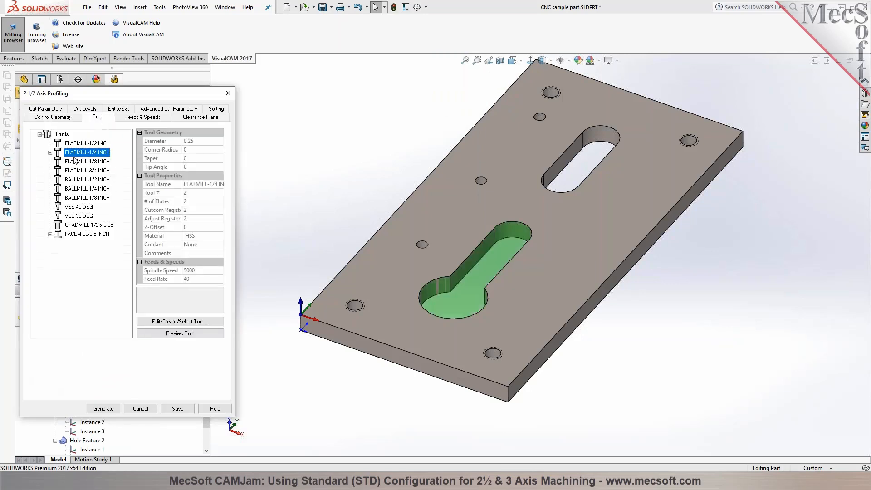
Review the profiling cut settings and change the approach length, engage radius, retract radius and departure length of the entry and exit motions
left_click(59, 110)
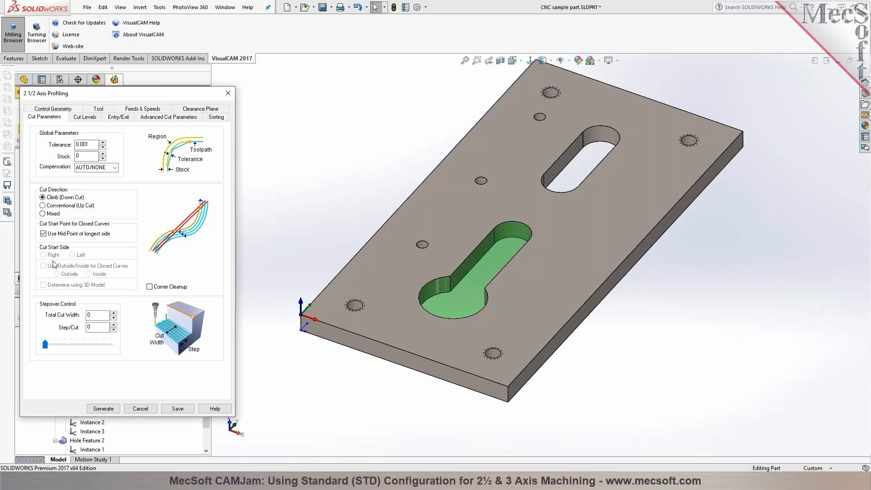
left_click(91, 117)
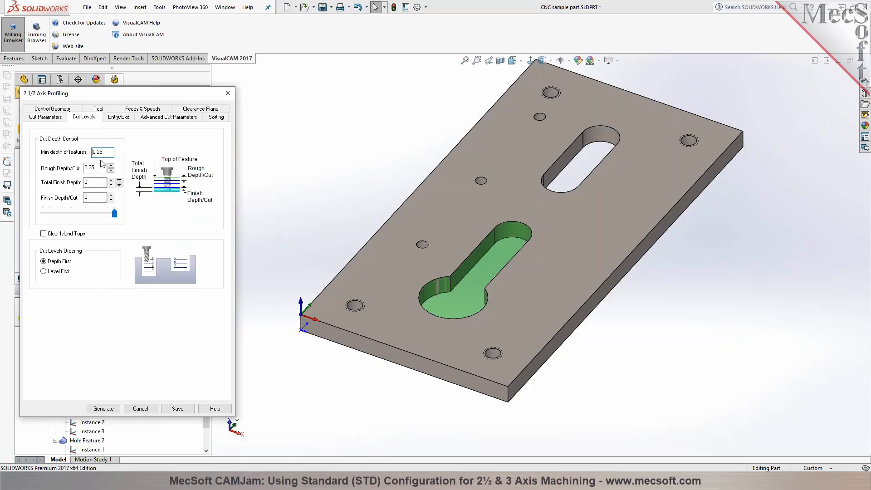
left_click(119, 118)
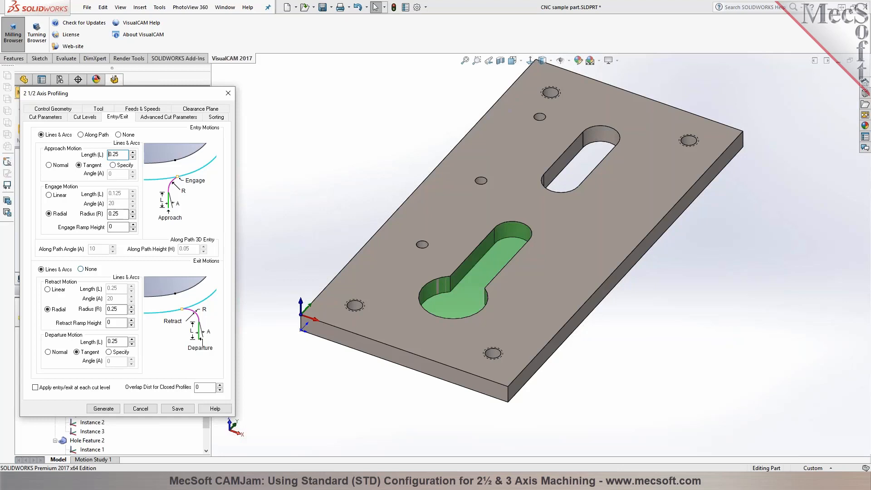
left_click_drag(112, 154, 116, 155)
left_click_drag(112, 214, 116, 214)
type("0")
left_click_drag(112, 309, 115, 311)
type("0")
left_click_drag(112, 341, 115, 341)
type("0")
Adjust the profiling arc fitting tolerance and generate the profile toolpath
left_click(168, 116)
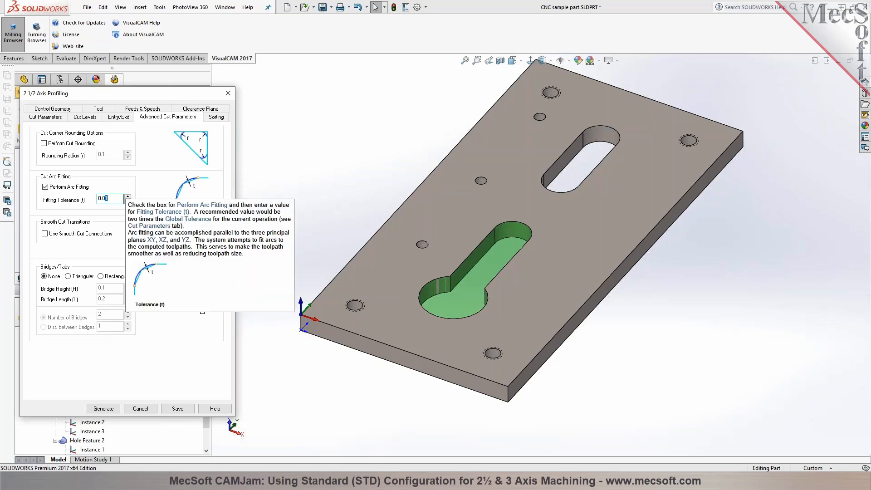
left_click(117, 409)
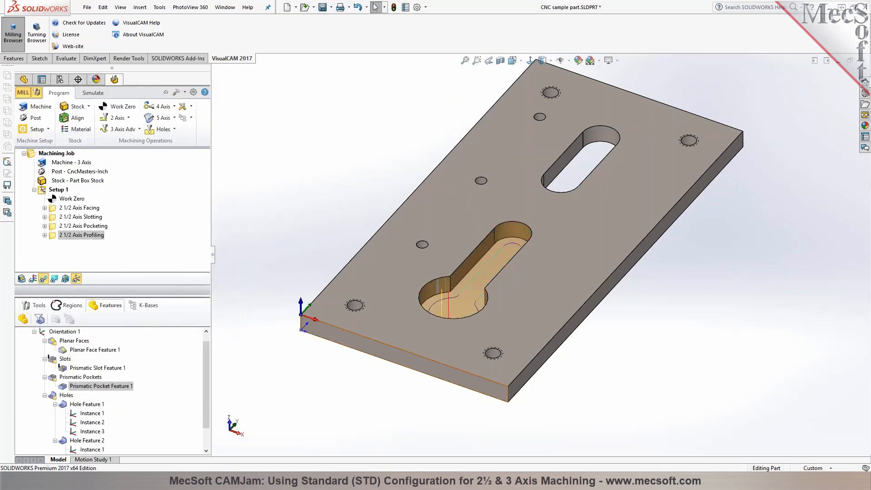
Simulate the 2 1/2 axis Profiling operation on the stock and examine the cut pocket
scroll(456, 369, "down", 5)
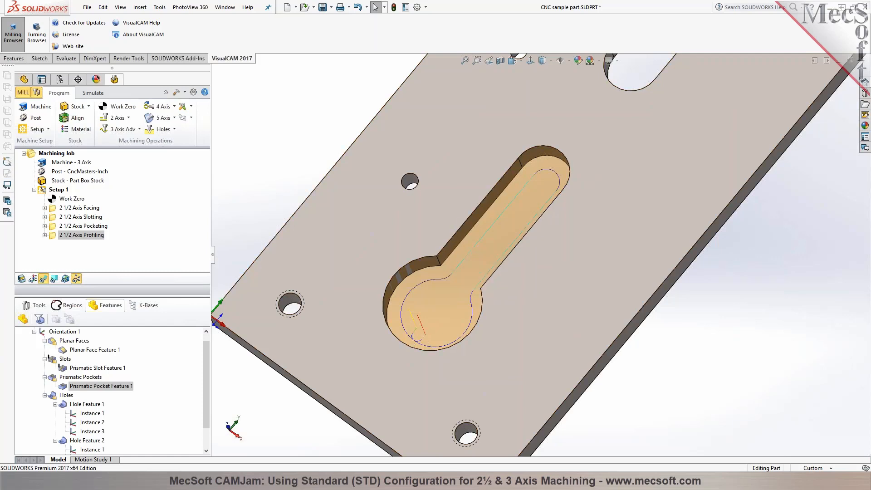
left_click(93, 92)
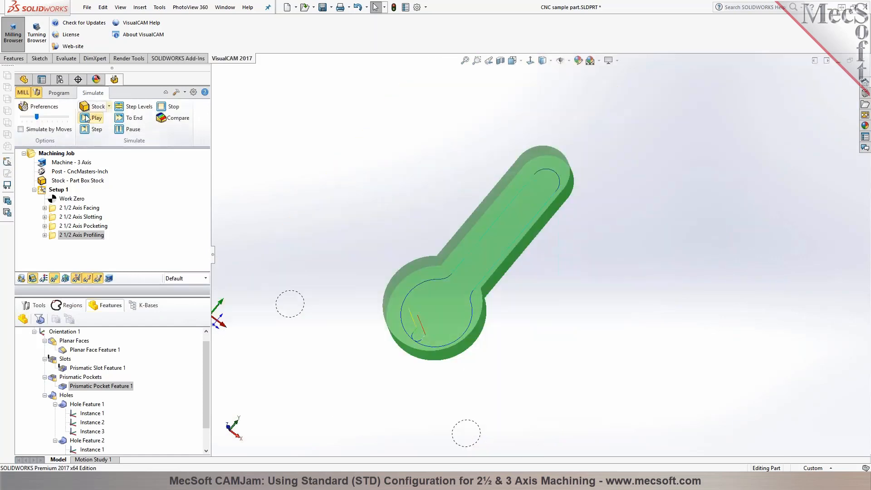
left_click(87, 118)
middle_click_drag(323, 179, 325, 143)
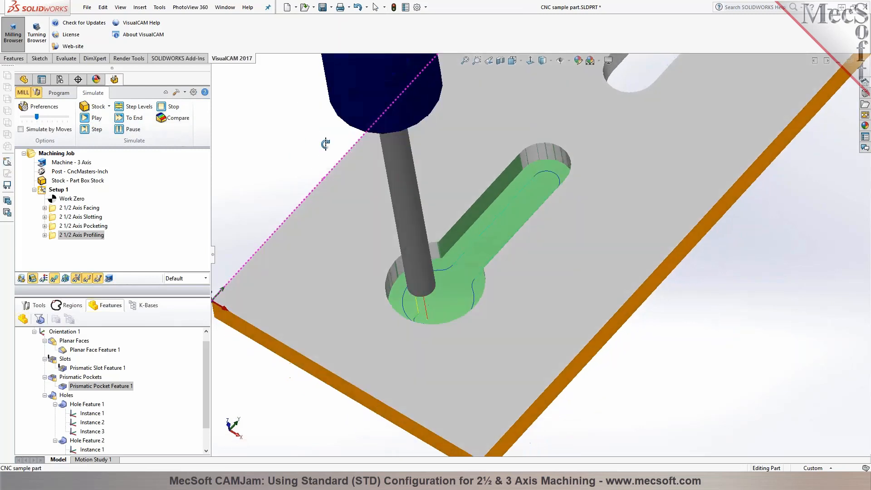
scroll(332, 292, "up", 4)
middle_click_drag(624, 363, 632, 308)
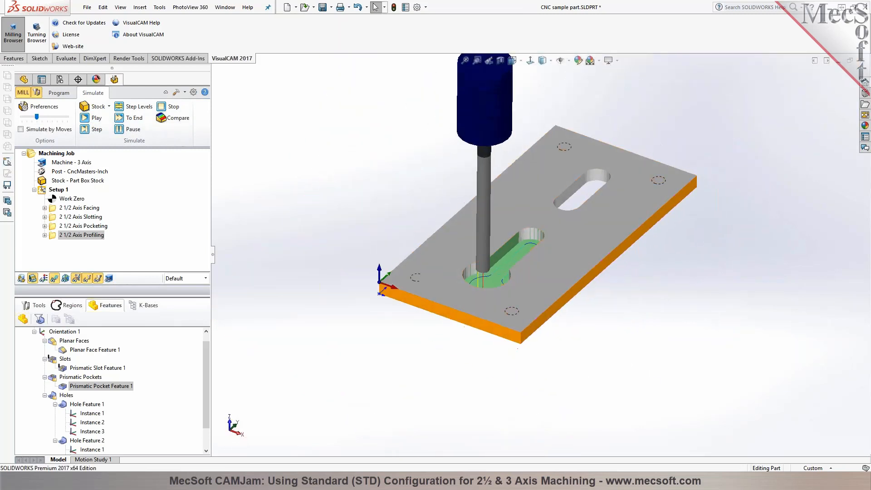
scroll(636, 124, "down", 2)
left_click(59, 93)
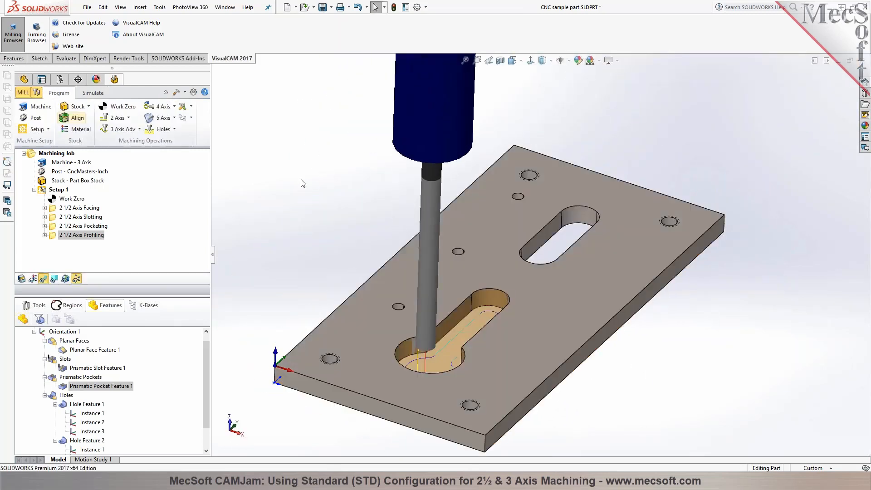
Check the diameters of the small hole beside the pocket and the tapped hole near the work zero corner
left_click(397, 309)
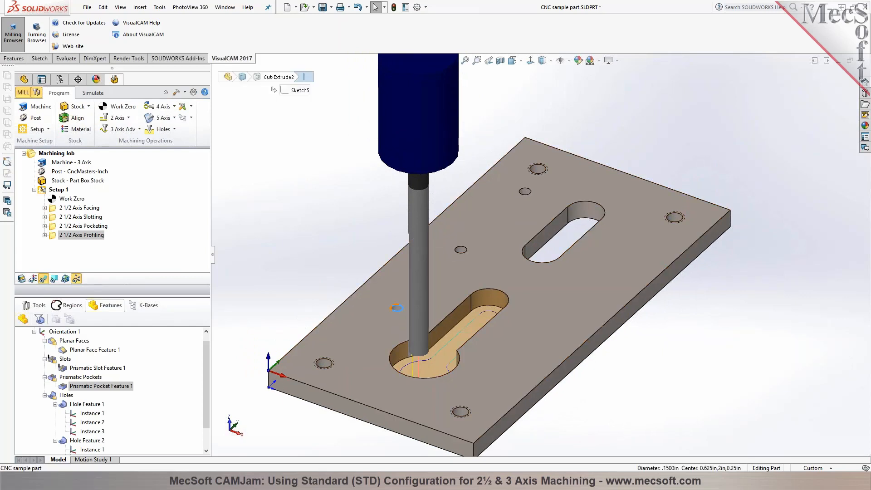
left_click(691, 407)
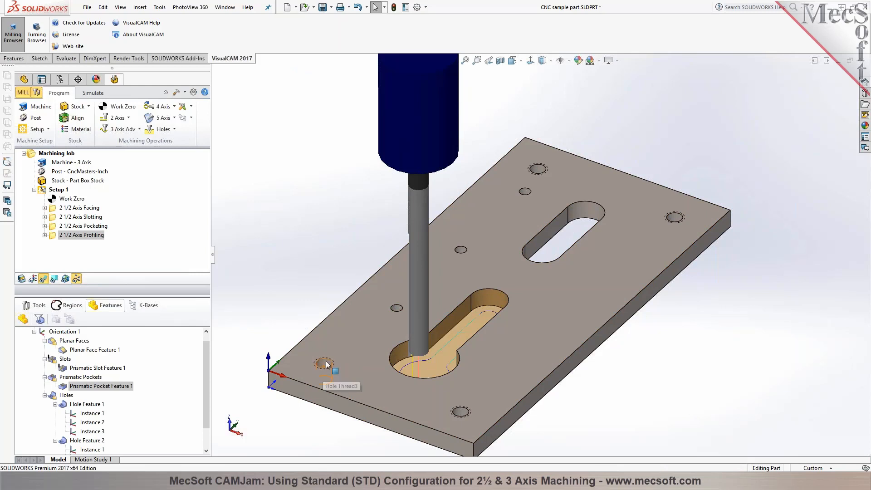
left_click(325, 363)
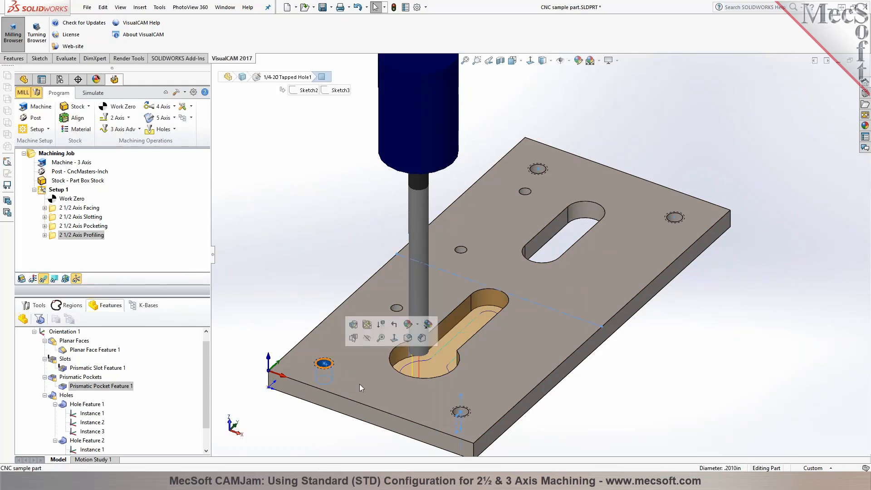
left_click(726, 433)
Start a Drill operation on Hole Feature 1
left_click(77, 404)
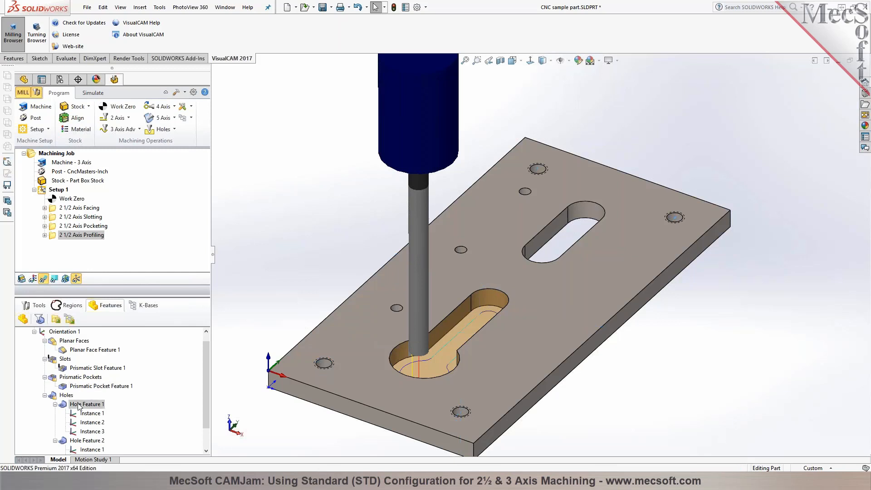
right_click(77, 406)
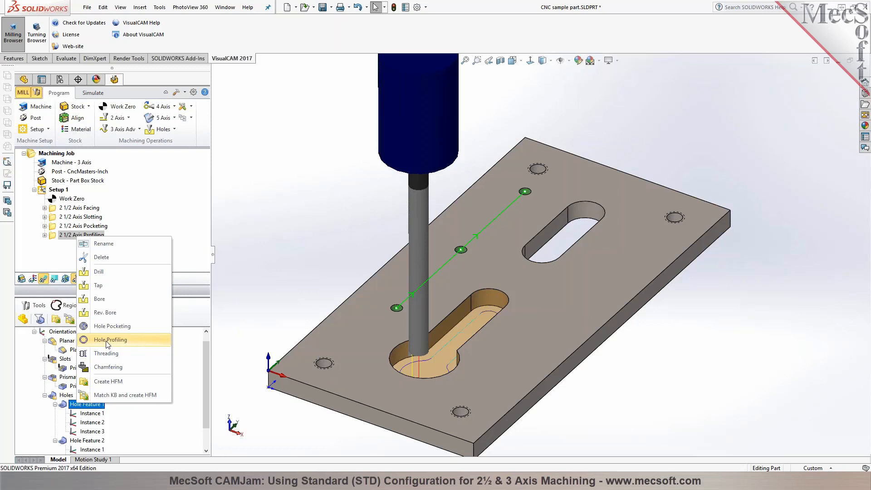
left_click(100, 271)
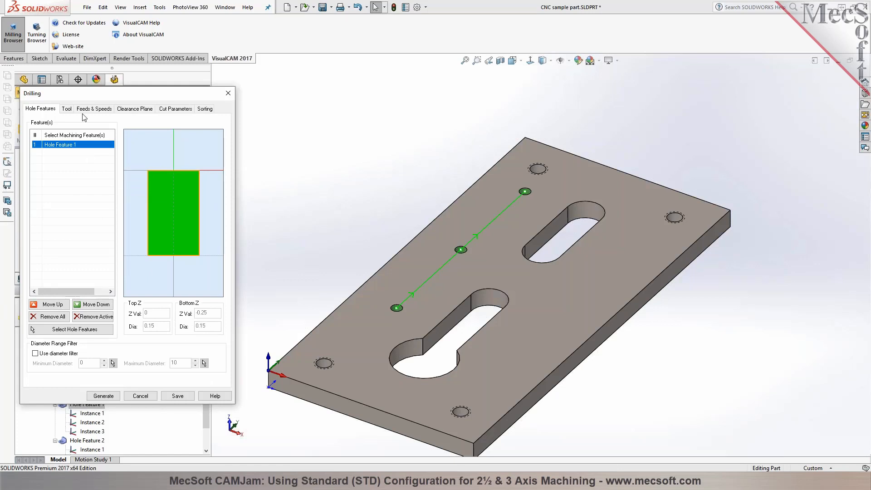
Create a drill tool named DRILL-0.15 with a 0.15 tool diameter, based on DRILL-1/4 INCH, and use it for the operation
left_click(66, 109)
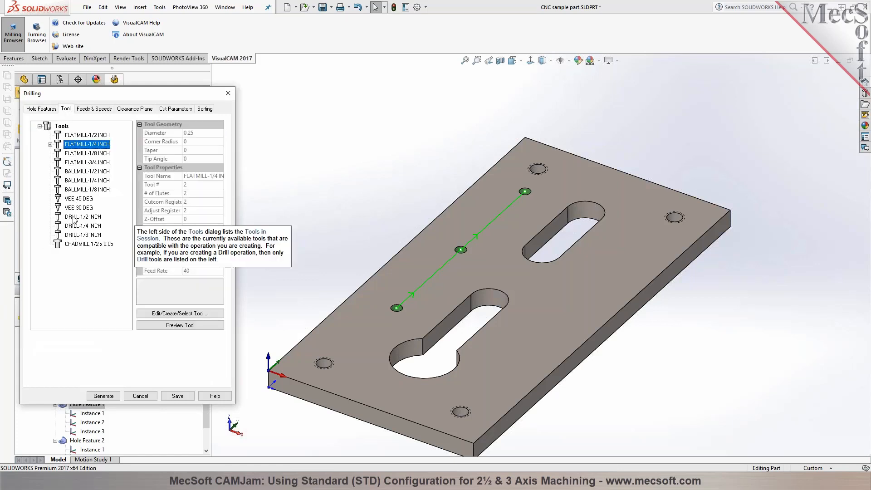
double_click(83, 226)
left_click_drag(129, 354, 126, 356)
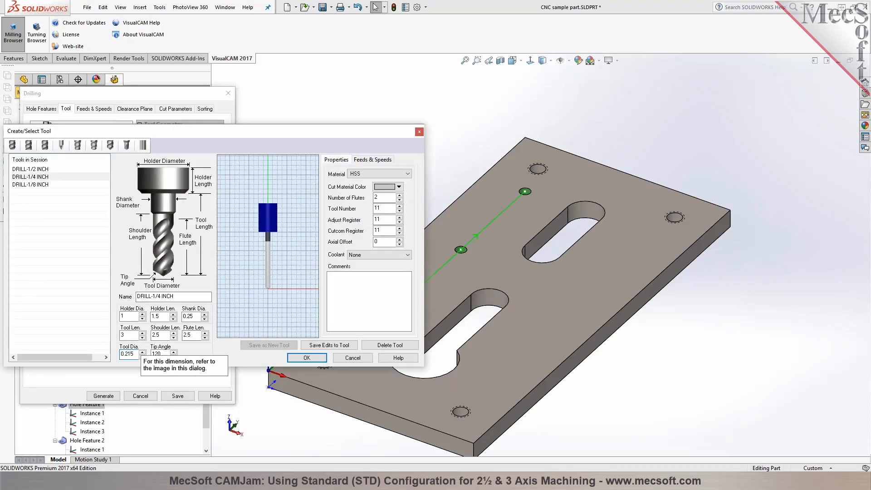
key("Tab")
left_click_drag(152, 296, 178, 297)
type("0.15")
key("Tab")
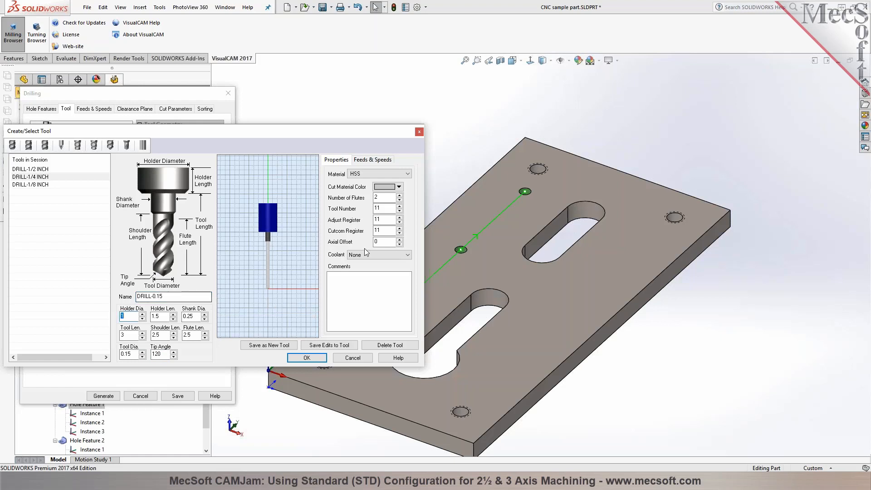
left_click(309, 359)
key("Return")
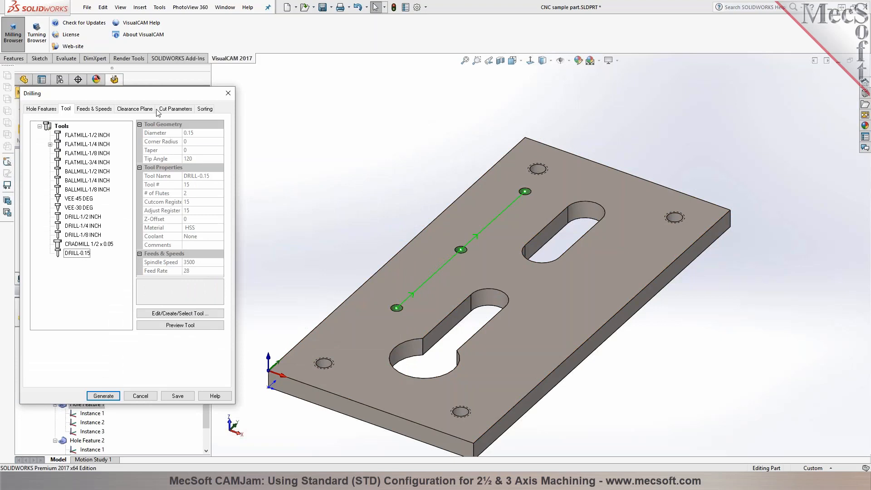
Set the drill type to Deep Drill with the tool tip added to the drill depth, and generate the toolpath
left_click(180, 110)
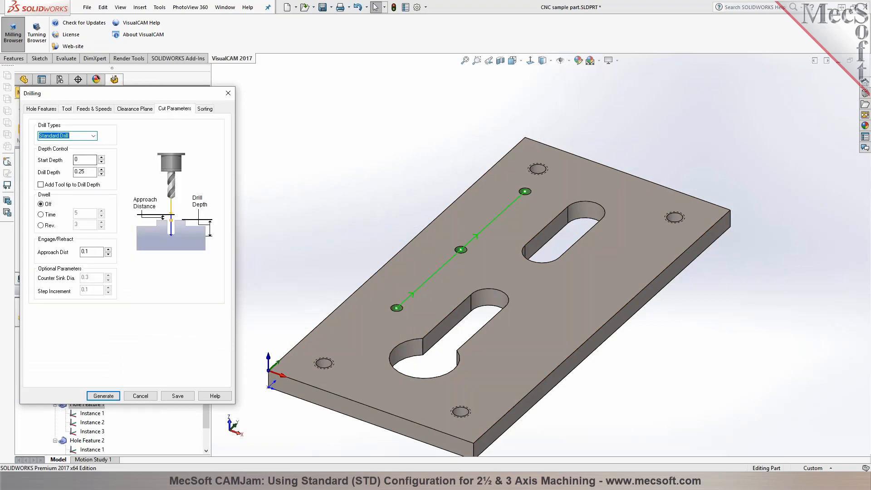
left_click(61, 188)
left_click(85, 135)
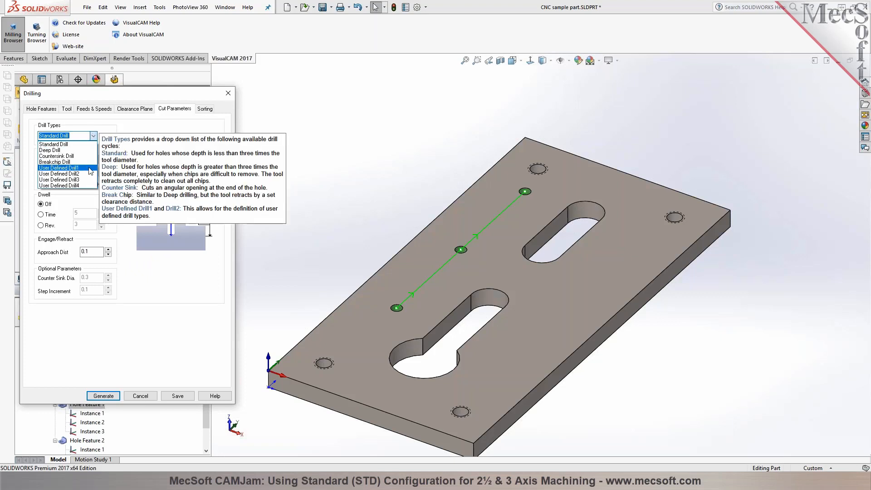
left_click(87, 151)
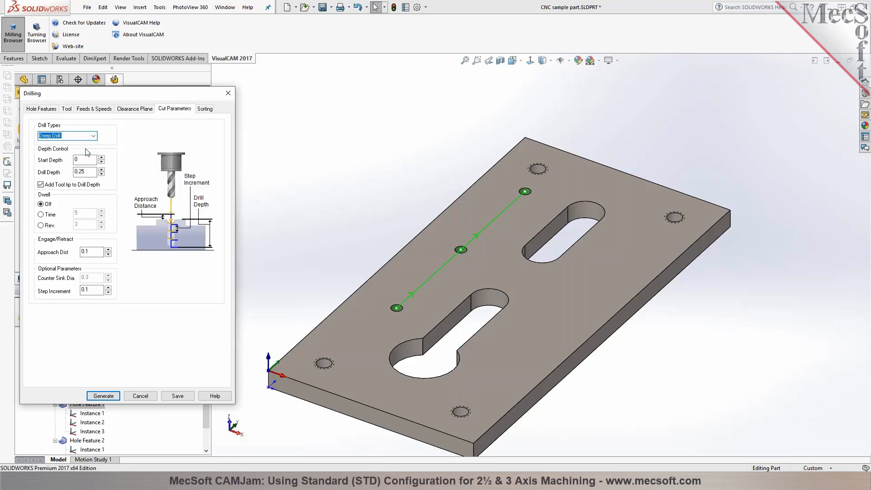
mouse_move(93, 136)
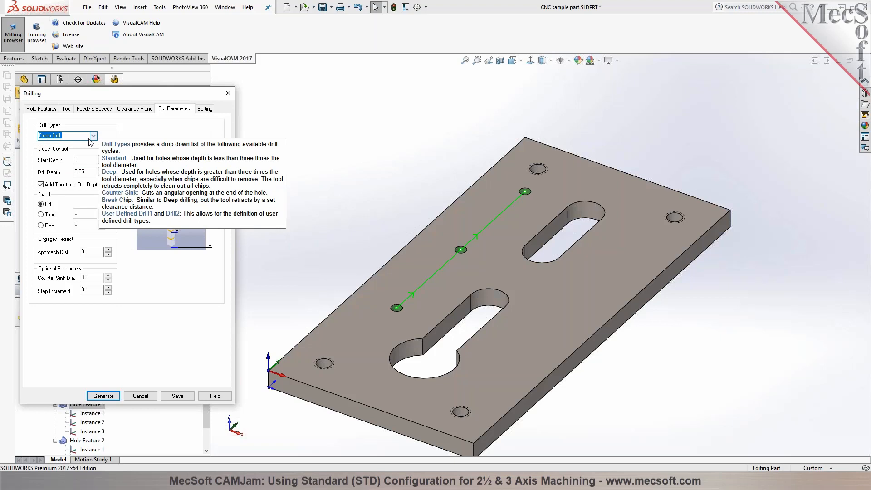
left_click(89, 289)
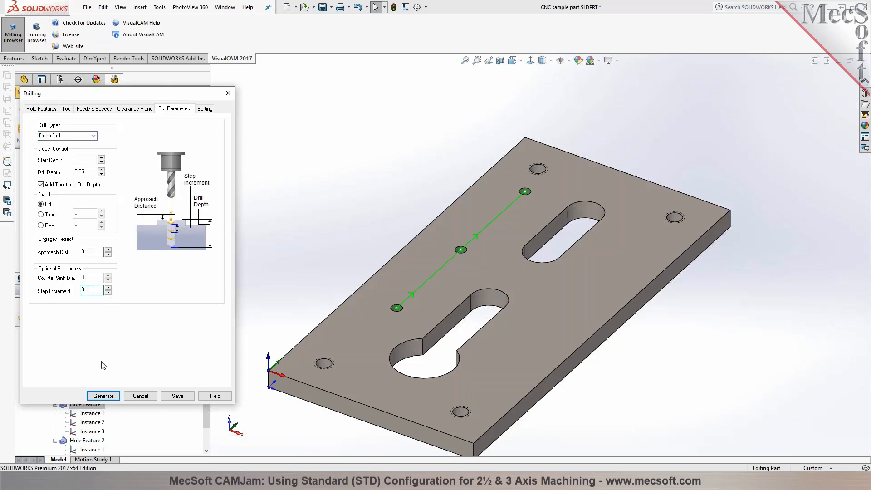
left_click(205, 109)
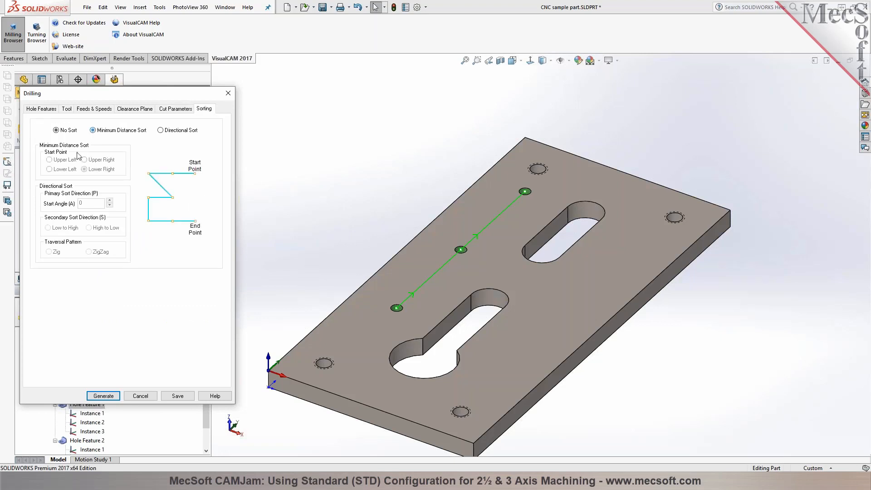
left_click(105, 396)
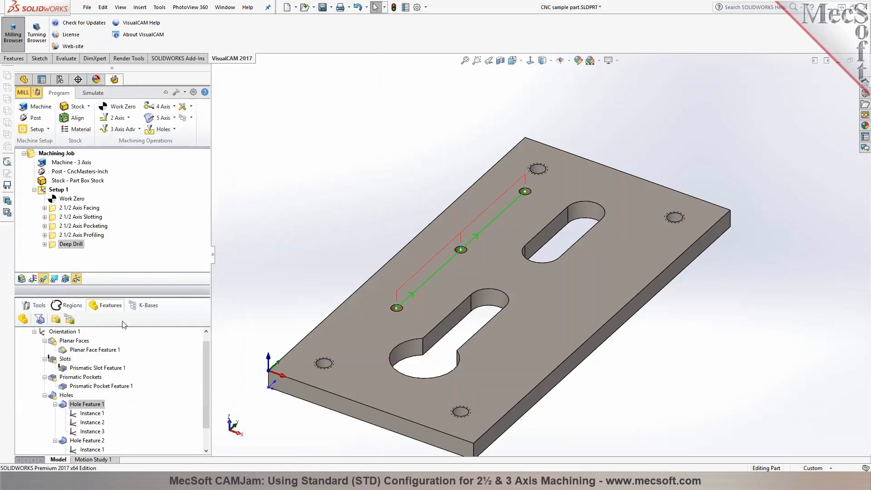
Simulate the Deep Drill operation, reducing the simulation speed to its minimum and replaying it
left_click(93, 93)
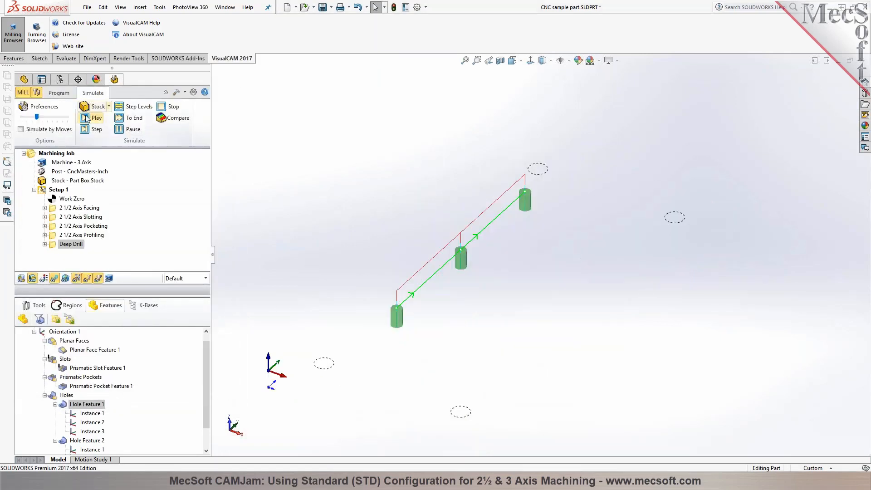
left_click(87, 119)
mouse_move(313, 196)
middle_mouse_down()
mouse_move(339, 78)
mouse_move(322, 183)
middle_mouse_up()
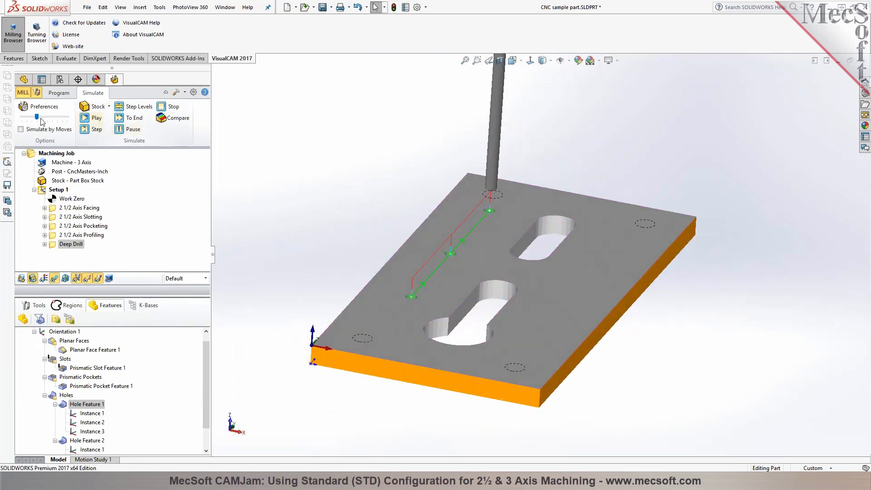
left_click_drag(36, 117, 20, 118)
left_click(84, 118)
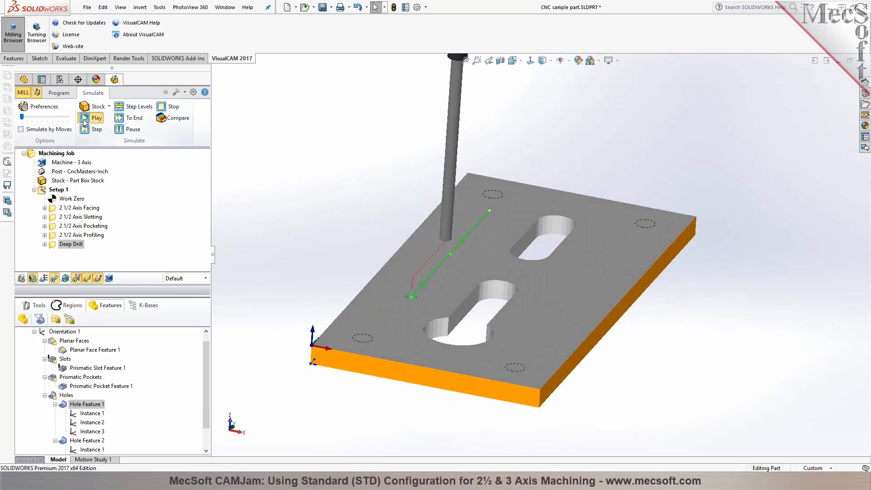
middle_click_drag(310, 170, 313, 187)
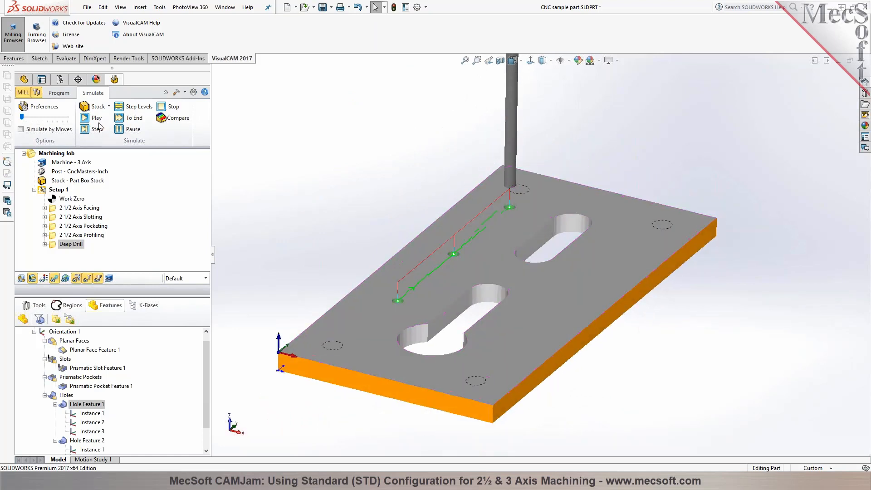
left_click(55, 93)
mouse_move(237, 272)
middle_mouse_down()
mouse_move(239, 323)
mouse_move(232, 287)
middle_mouse_up()
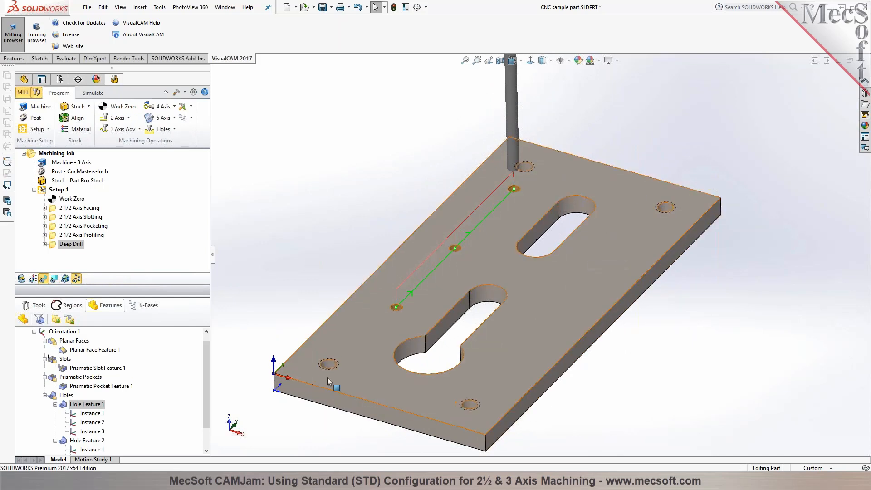
scroll(326, 369, "down", 8)
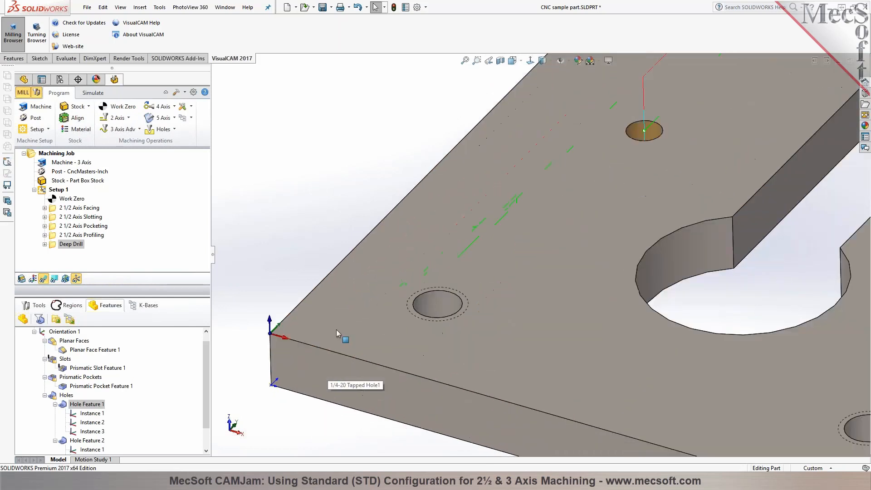
left_click(55, 404)
left_click(75, 413)
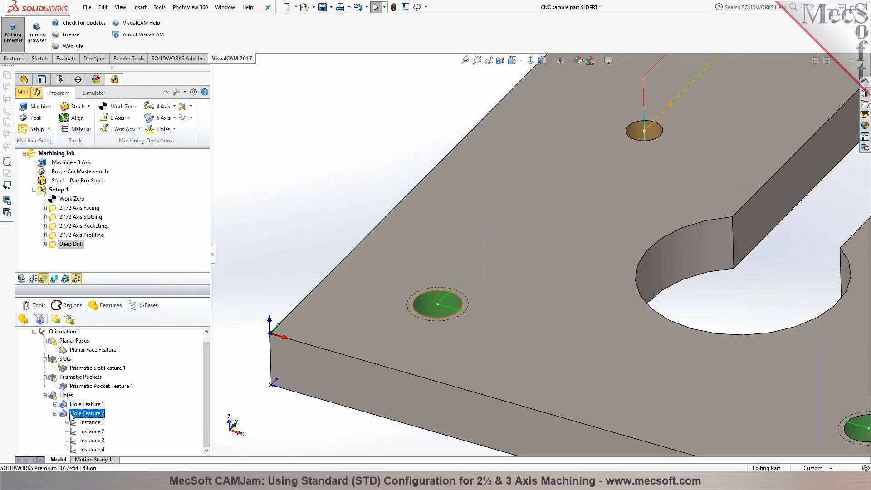
right_click(73, 413)
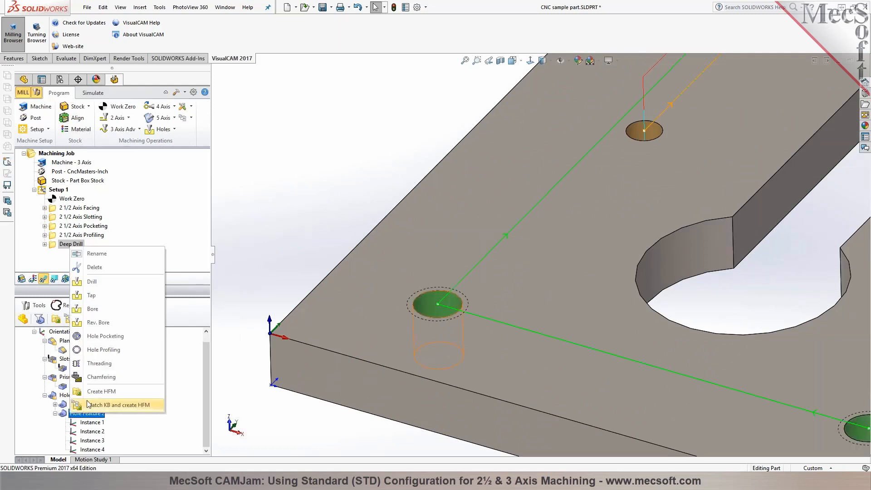
left_click(93, 282)
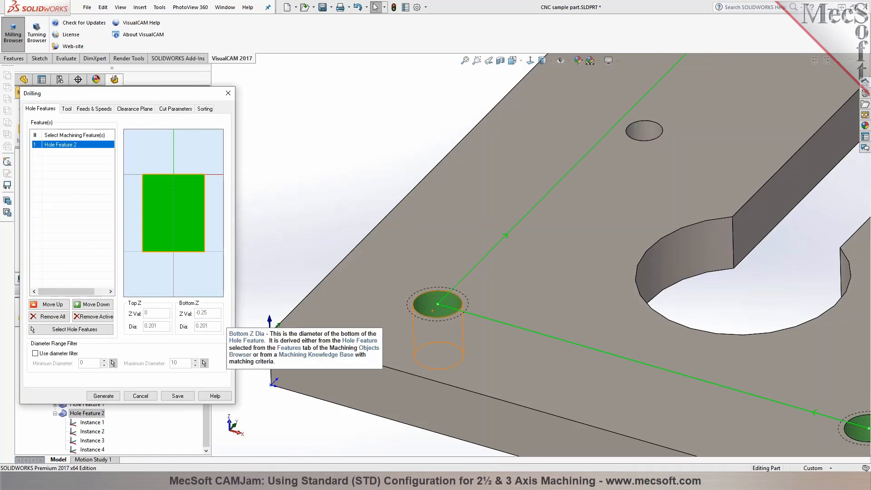
left_click(140, 396)
Edit the Deep Drill operation to add Hole Feature 2 to its machining features, and regenerate the toolpath
scroll(479, 287, "up", 8)
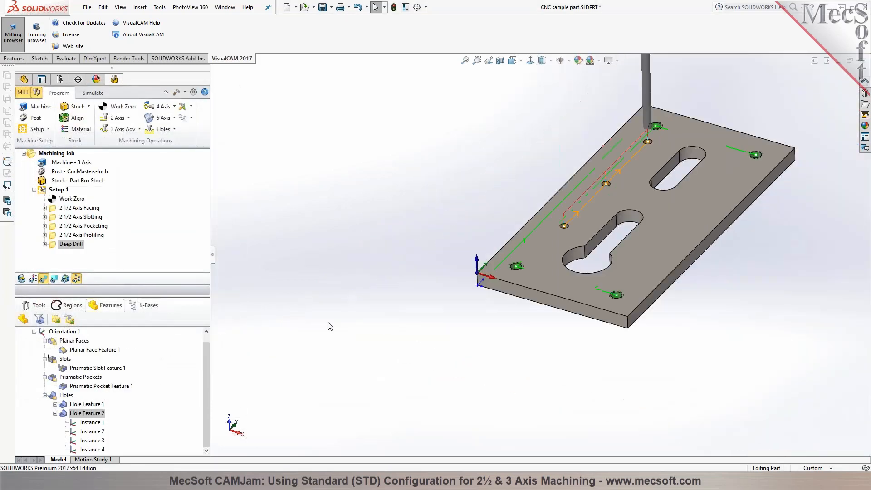
scroll(652, 131, "up", 4)
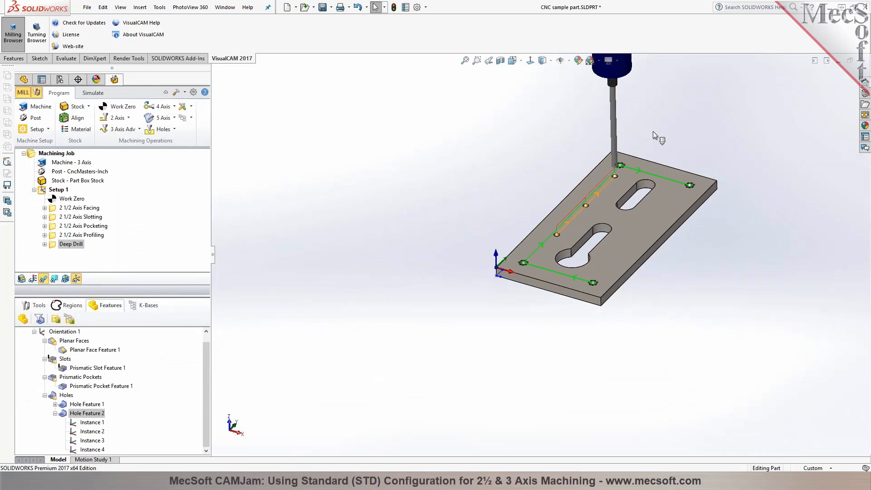
scroll(638, 188, "down", 3)
mouse_move(530, 286)
middle_mouse_down()
mouse_move(540, 230)
mouse_move(531, 292)
middle_mouse_up()
double_click(52, 248)
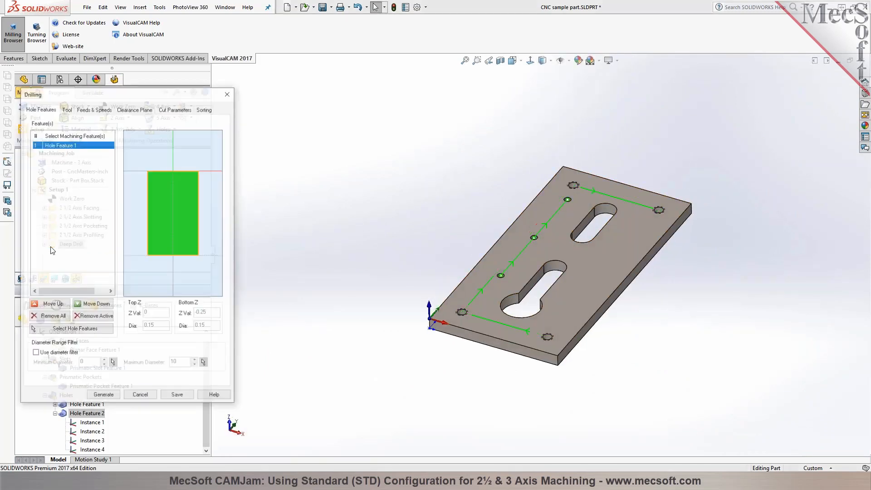
left_click(47, 329)
left_click(98, 173)
left_click(90, 333)
left_click(104, 395)
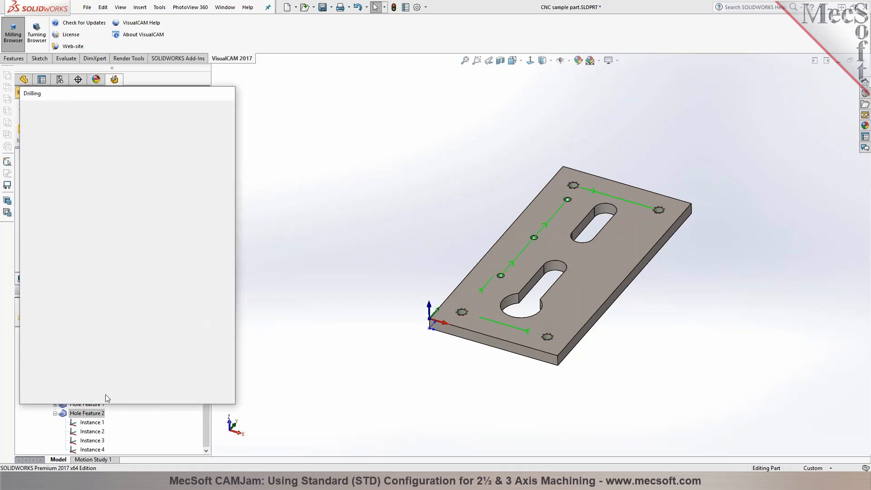
Simulate the regenerated Deep Drill operation and inspect the drilled holes on the stock up close
left_click(96, 96)
left_click(93, 118)
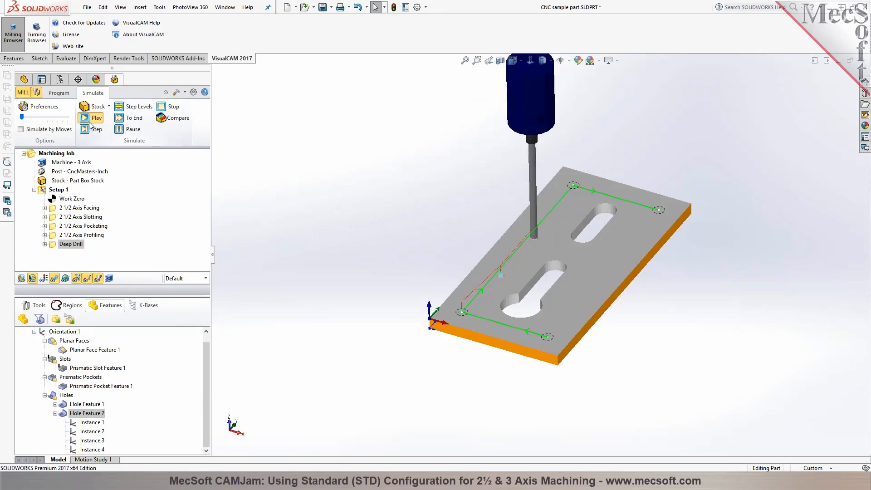
scroll(592, 344, "down", 3)
scroll(592, 344, "down", 1)
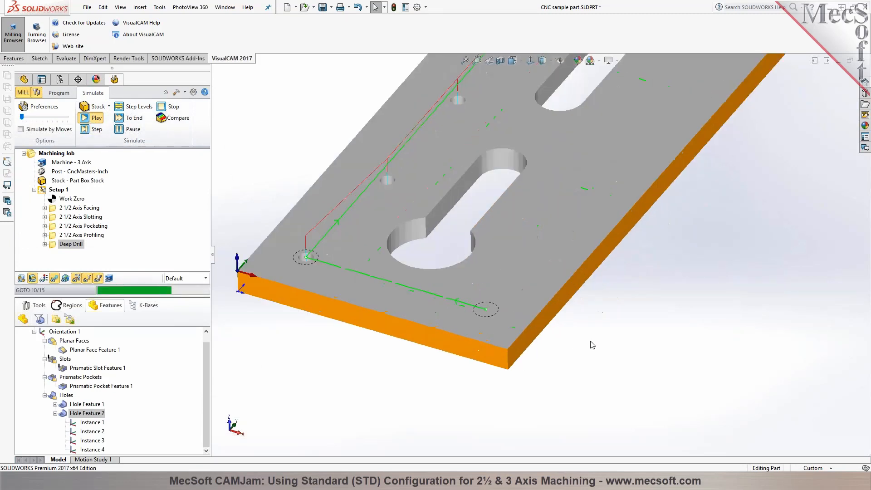
scroll(582, 383, "up", 3)
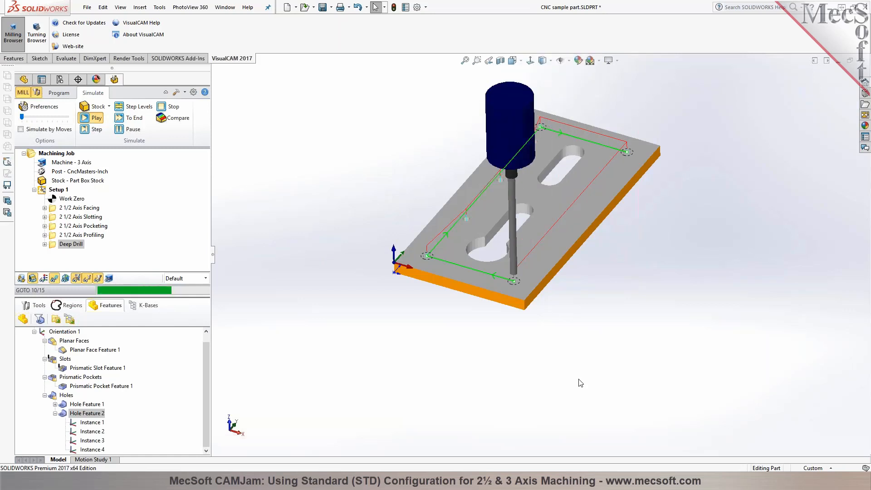
scroll(573, 237, "down", 2)
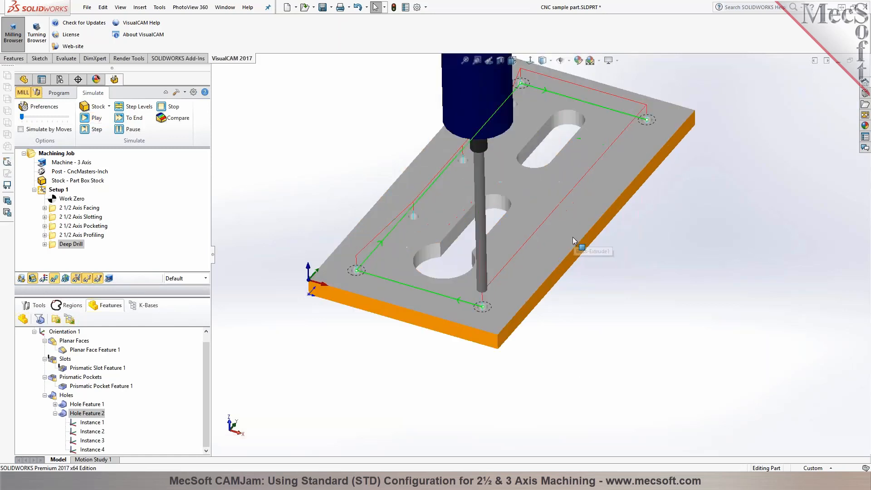
Create a Tapping operation directly from Hole Feature 2
left_click(67, 94)
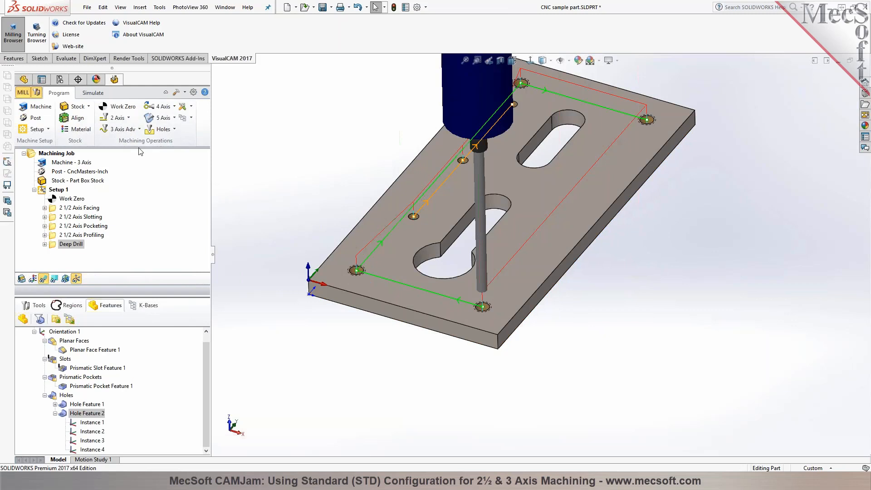
right_click(65, 417)
left_click(86, 294)
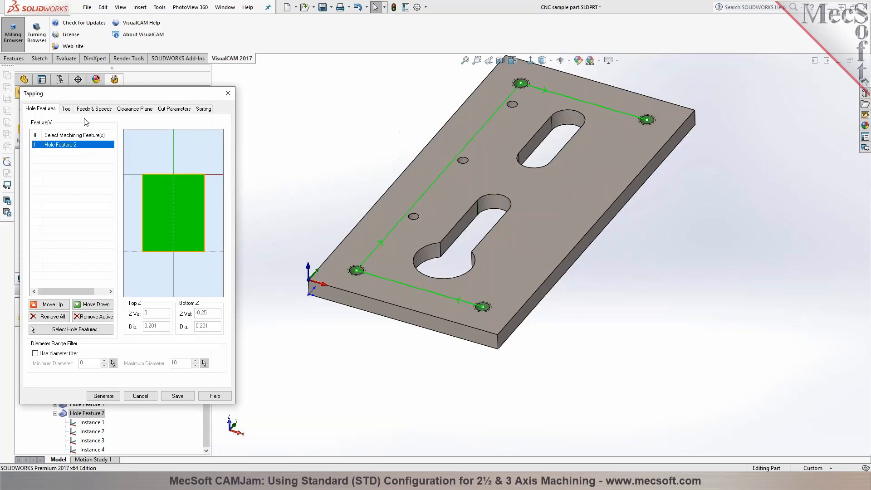
Create a tap tool with a 0.25 tool diameter, 0.05 thread pitch and 200 RPM spindle speed, and assign it to the operation
left_click(66, 109)
left_click(167, 314)
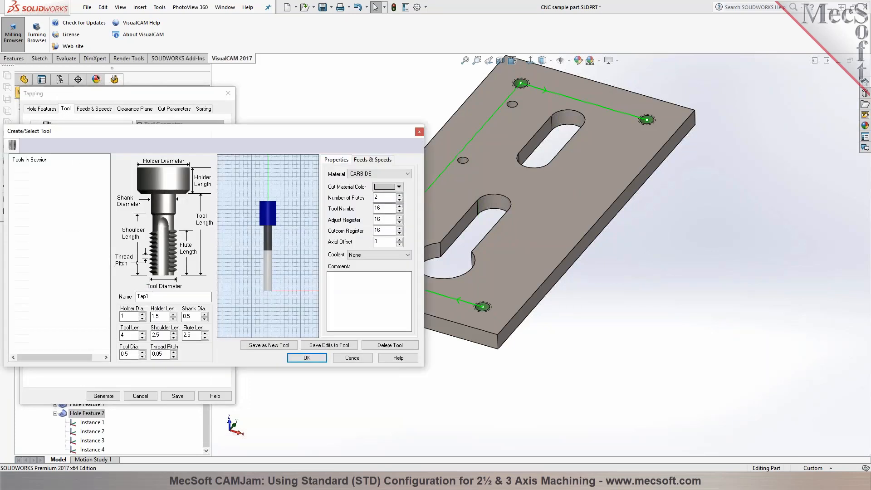
double_click(135, 355)
type("0")
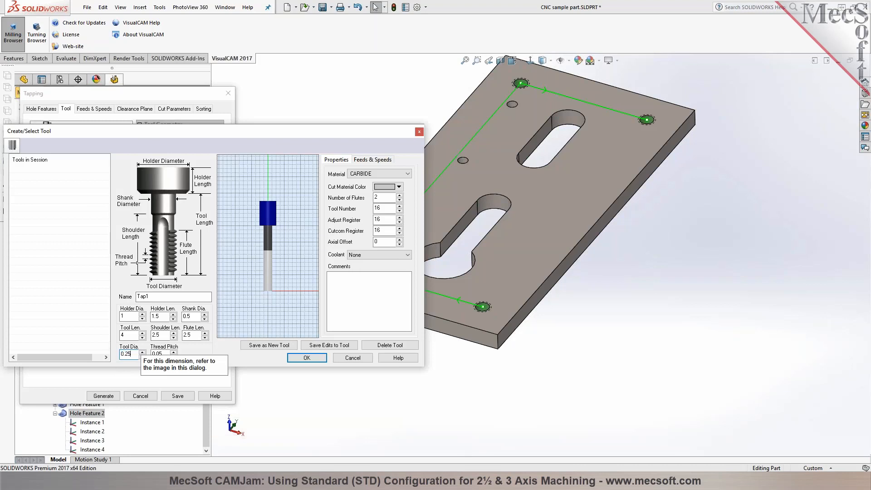
left_click(164, 354)
left_click_drag(166, 355, 153, 355)
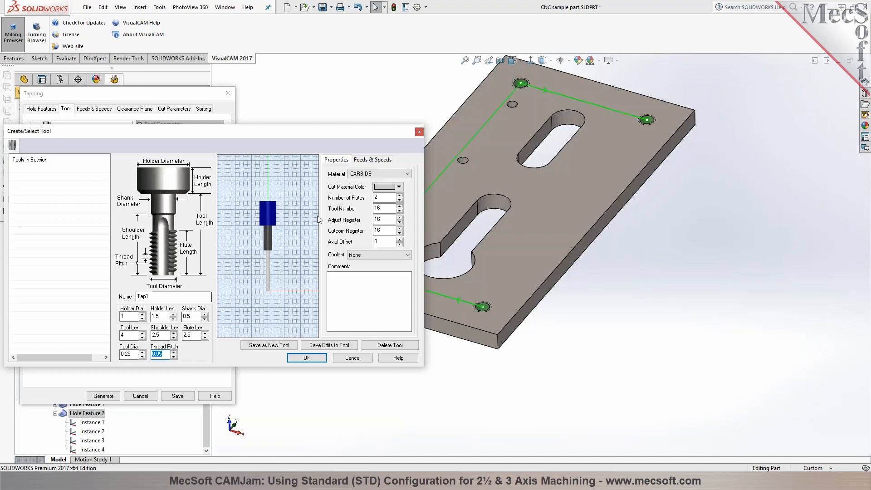
left_click(373, 160)
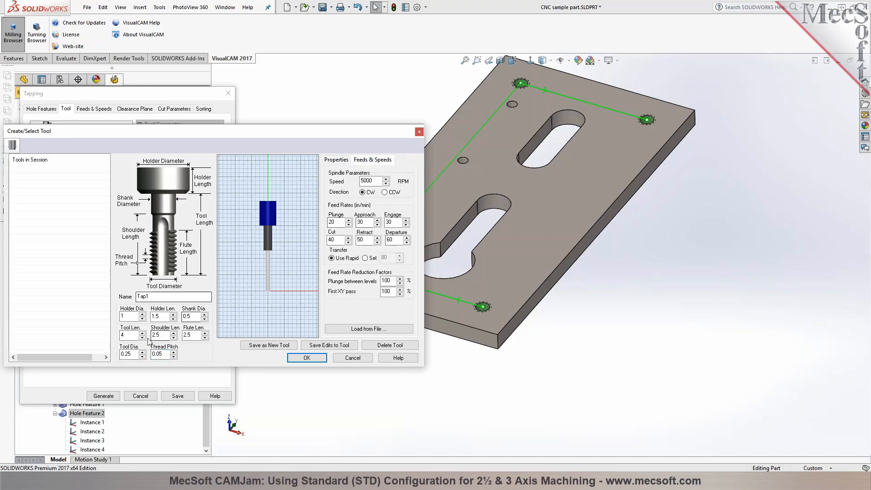
left_click_drag(377, 181, 370, 181)
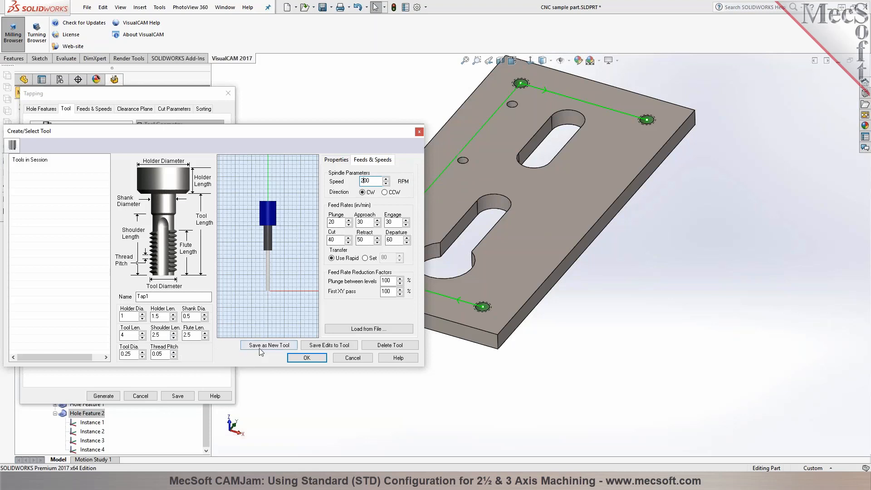
left_click(275, 346)
left_click(295, 358)
Check the tapping feeds and speeds, clearance plane, cut parameters and sorting, and generate the toolpath
left_click(94, 109)
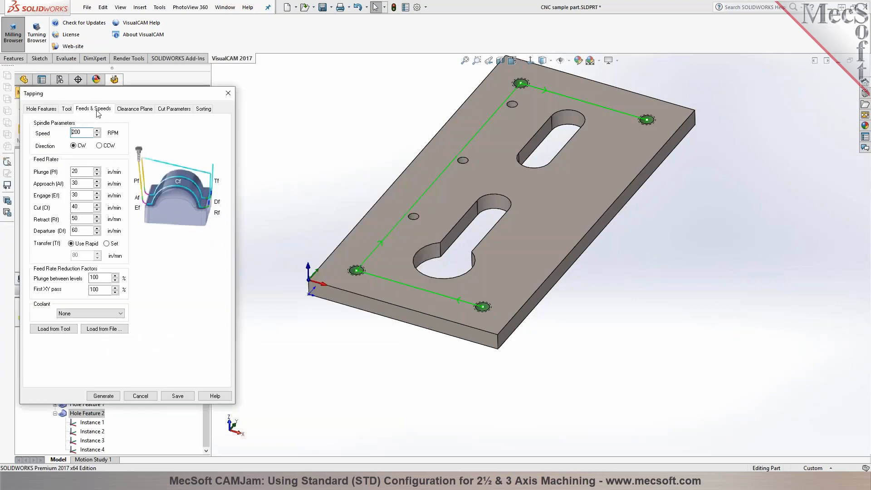
left_click(140, 110)
left_click(176, 109)
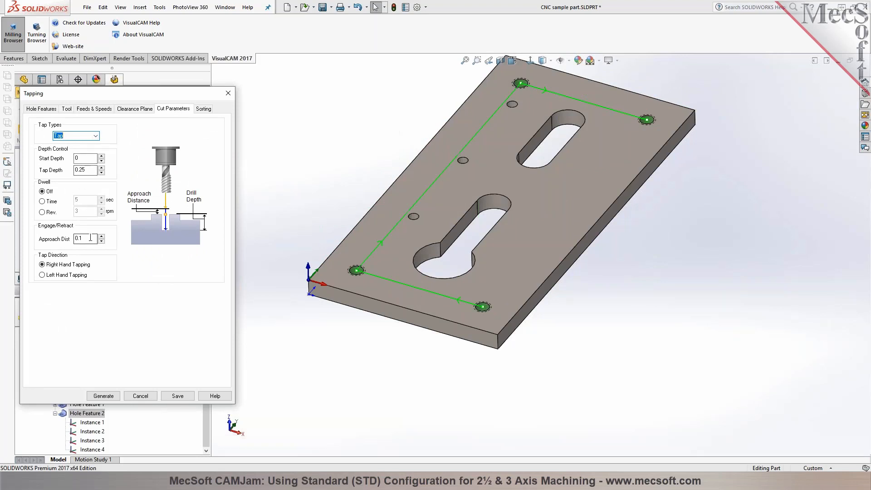
left_click(209, 112)
left_click(109, 395)
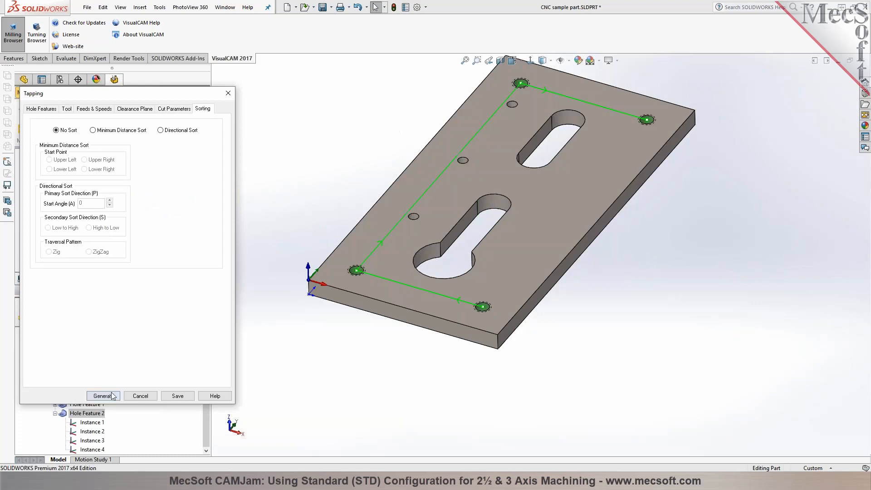
Post the Clockwise Tap operation to CNC sample part_Clockwise Tap.nc, view its G-code and close the editor
right_click(80, 256)
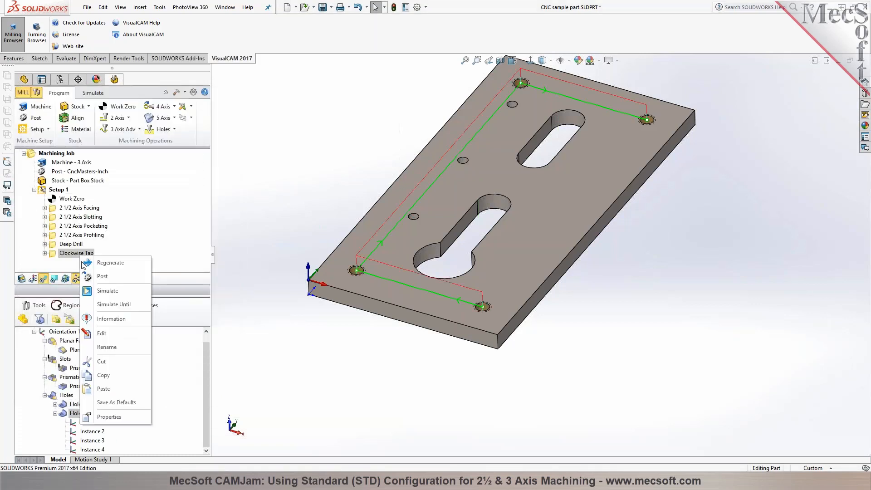
left_click(91, 282)
key("Return")
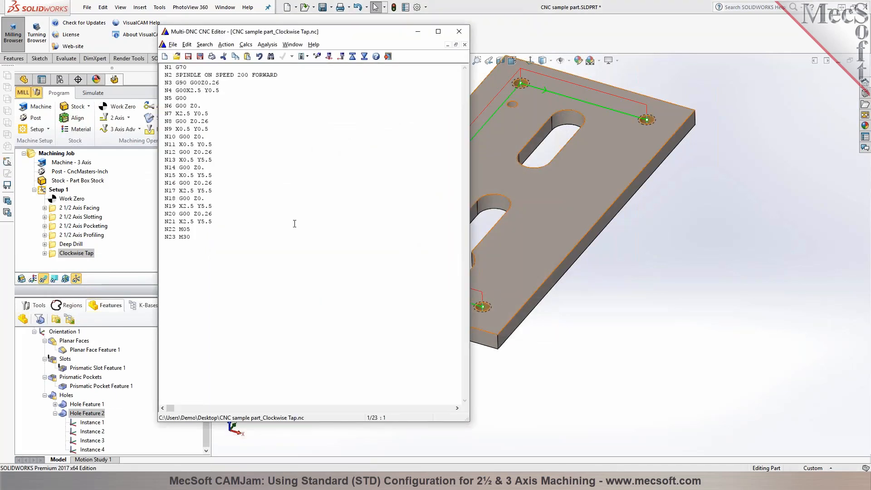
left_click(459, 31)
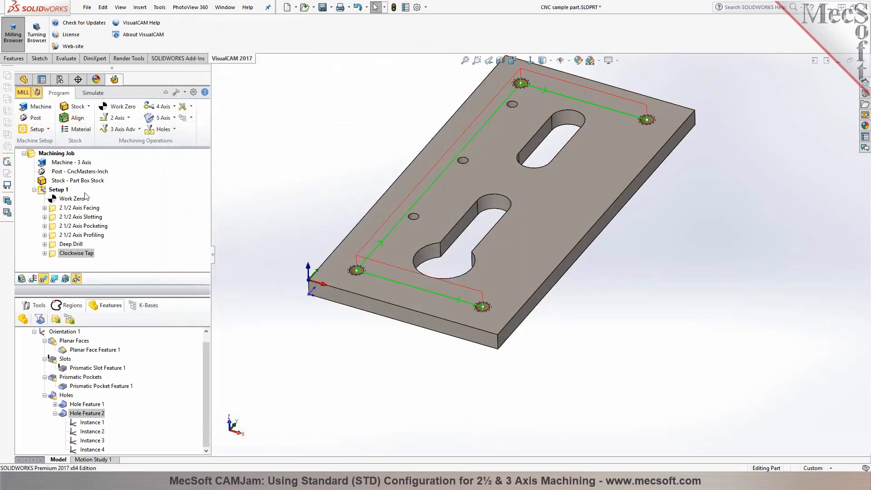
Simulate the Clockwise Tap operation on the machined stock
left_click(59, 190)
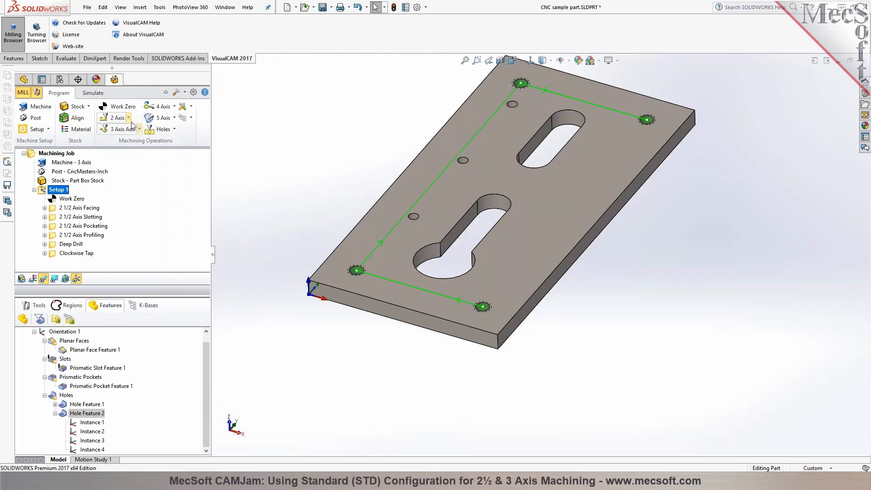
left_click(94, 94)
left_click(68, 244)
left_click(75, 253)
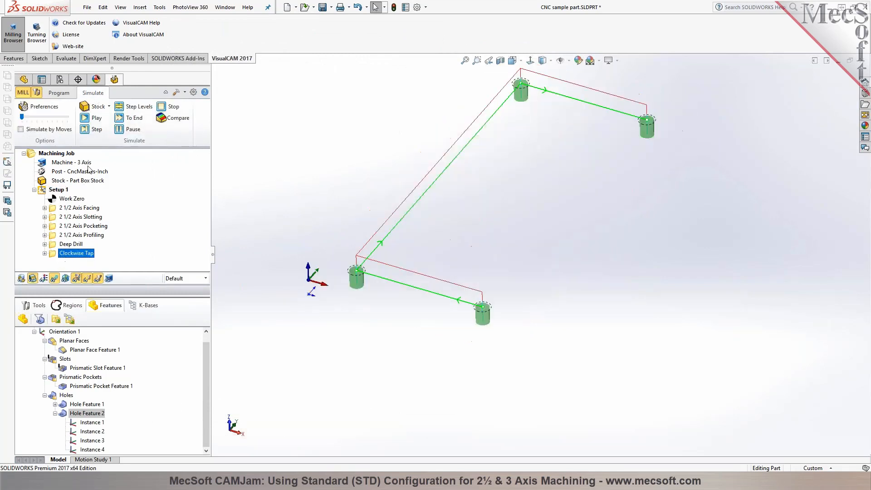
left_click(88, 118)
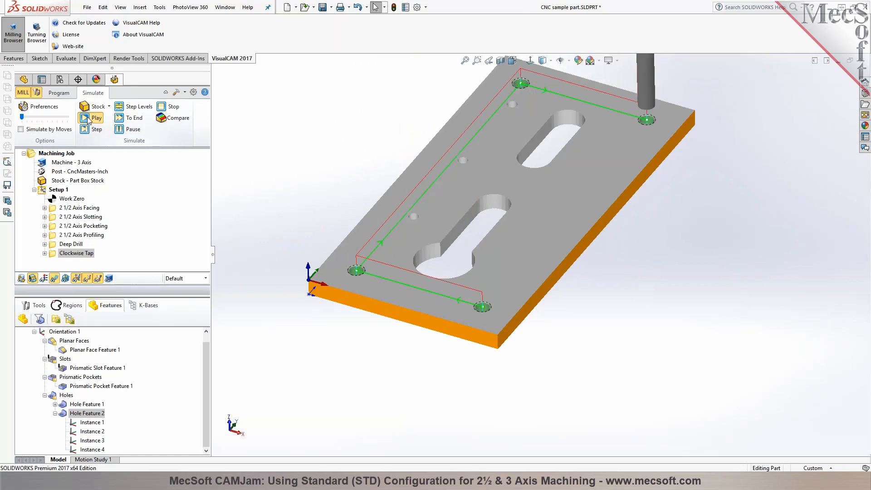
Post all of Setup 1 to CNC sample part_Setup 1.nc, review the G-code and close the editor
left_click(61, 93)
right_click(50, 186)
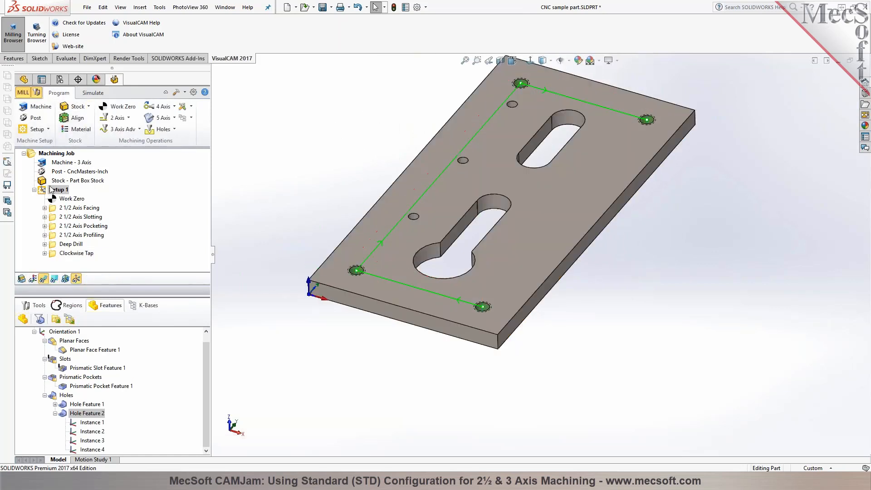
left_click(60, 209)
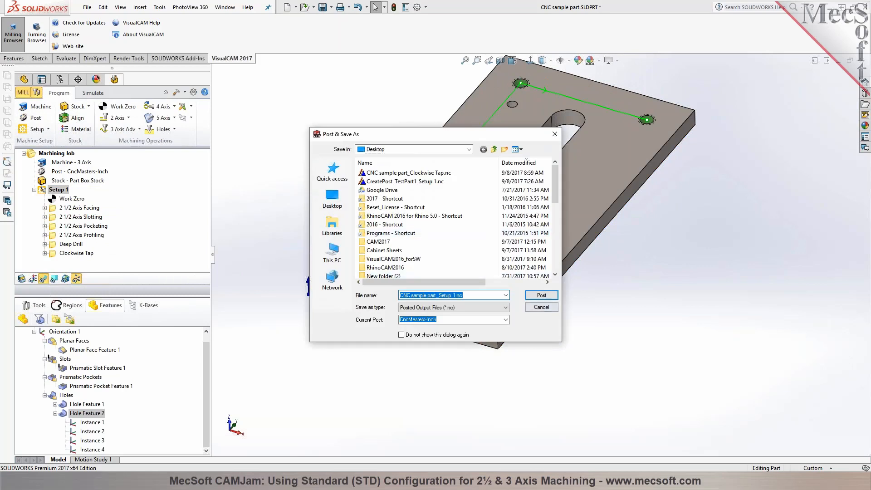
left_click(542, 295)
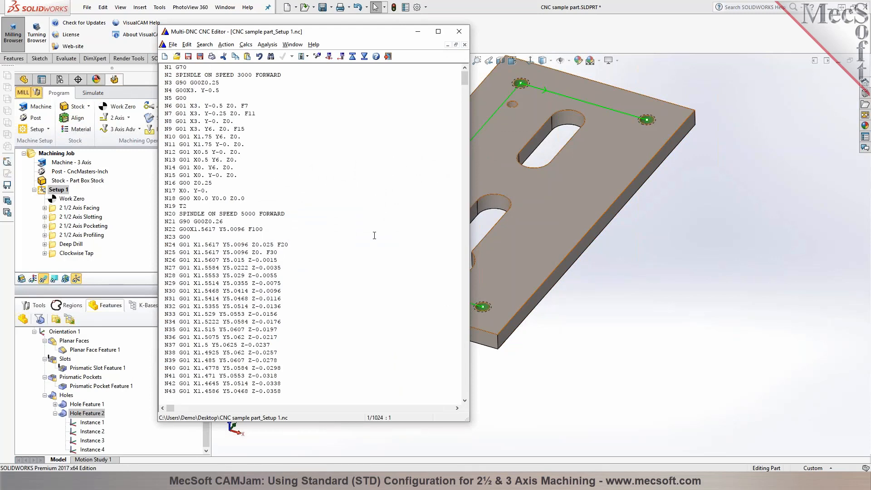
mouse_move(465, 78)
left_mouse_down()
mouse_move(463, 345)
mouse_move(451, 400)
mouse_move(465, 79)
left_mouse_up()
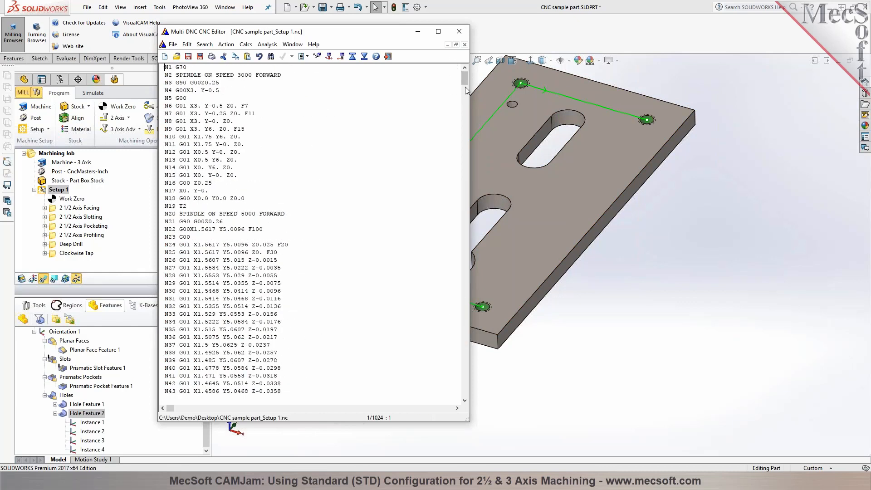
left_click(388, 57)
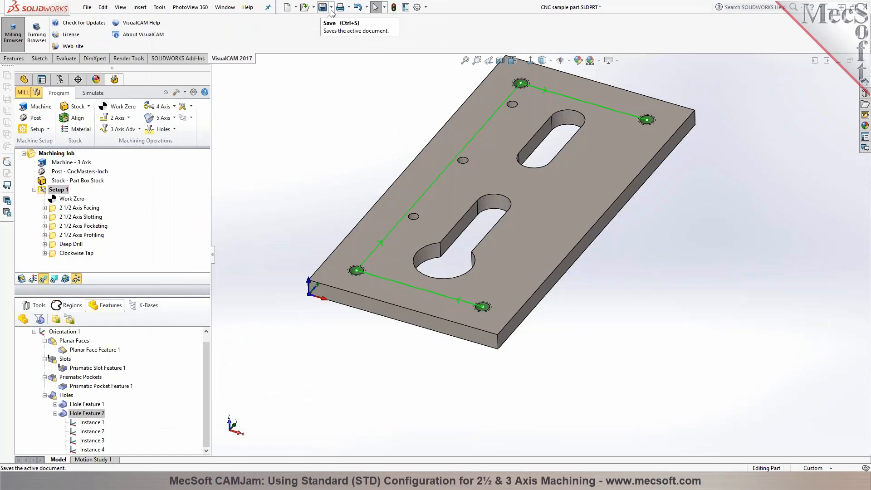
Save the part together with its machining operations
scroll(354, 202, "up", 2)
scroll(551, 121, "down", 2)
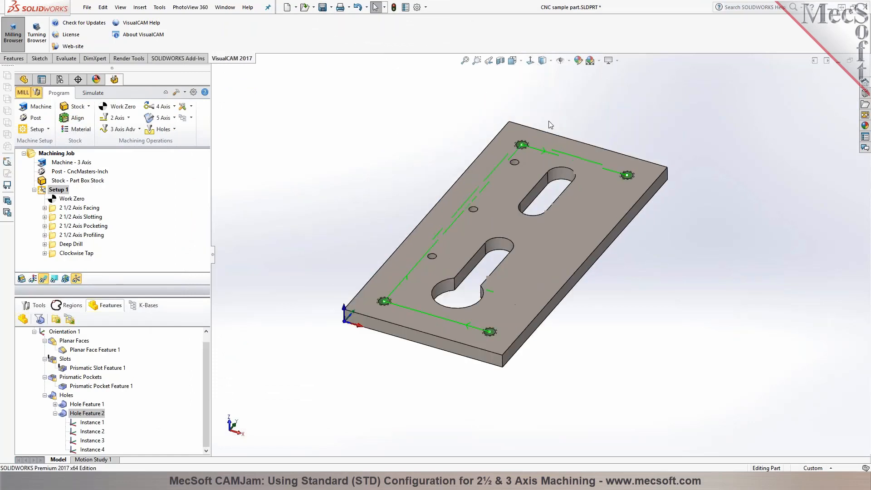
left_click(322, 7)
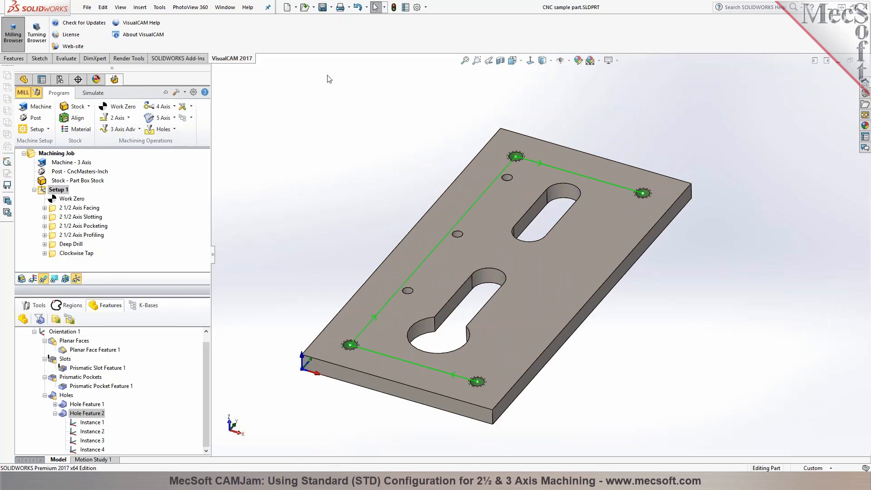
middle_click_drag(320, 256, 317, 228)
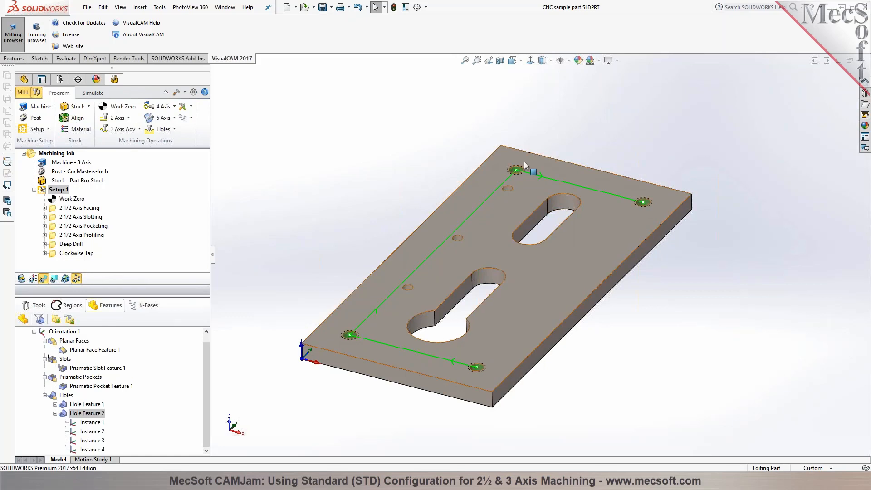
Start a 2 1/2 Axis Pocketing operation after Work Zero and select the keyhole cutout's top edge loop as its machining region
left_click(37, 304)
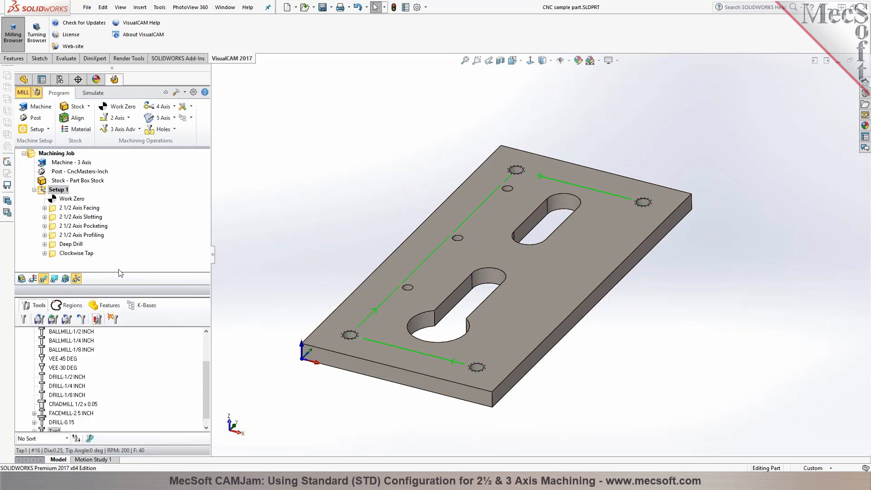
scroll(388, 287, "down", 4)
scroll(389, 290, "up", 1)
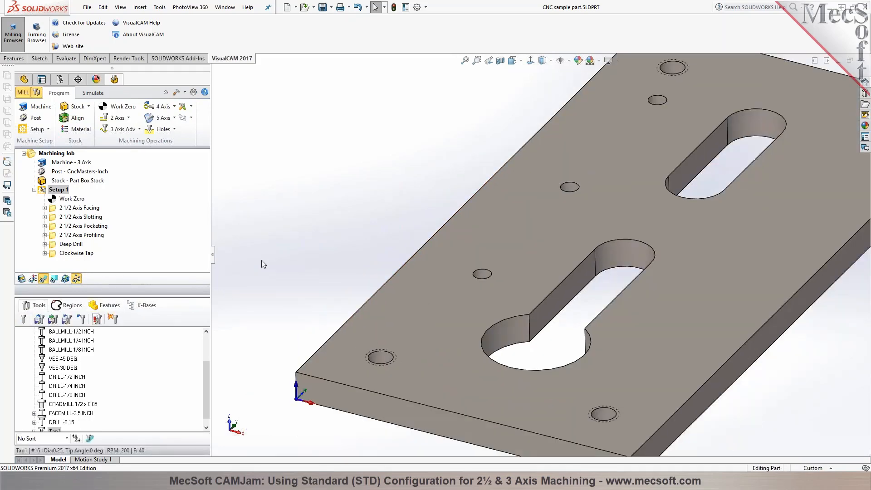
left_click(77, 200)
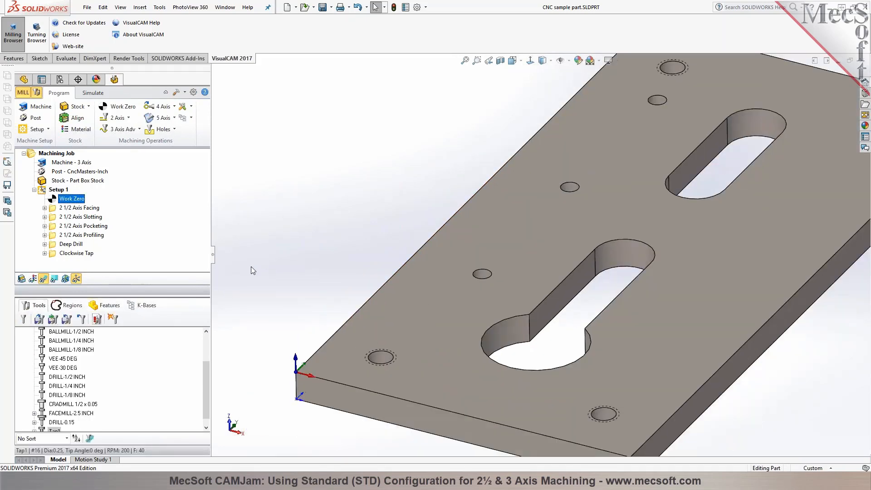
left_click(128, 118)
left_click(175, 139)
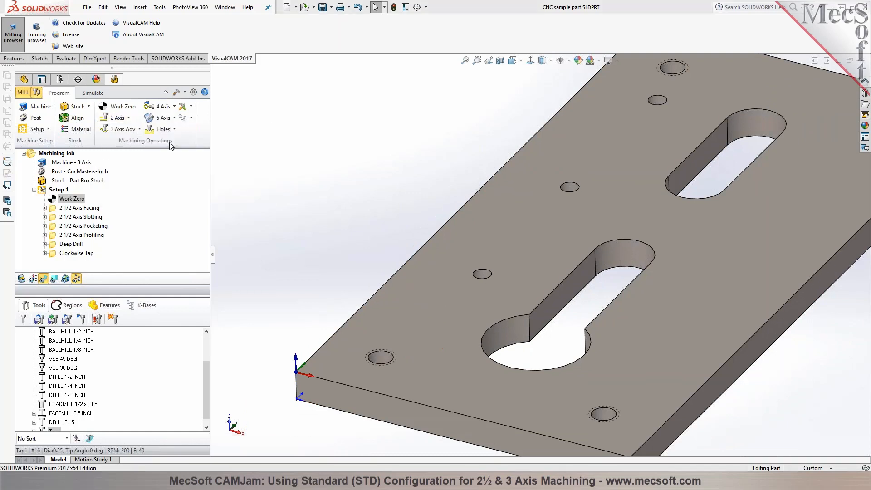
left_click(84, 295)
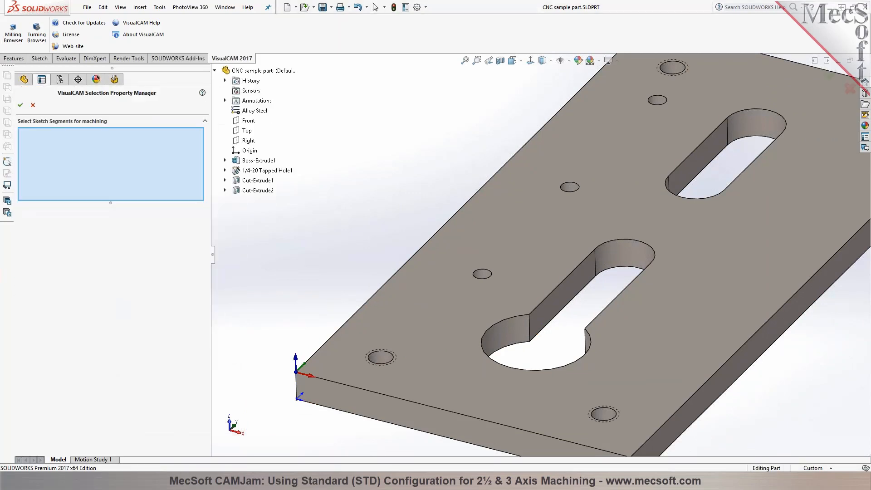
right_click(551, 300)
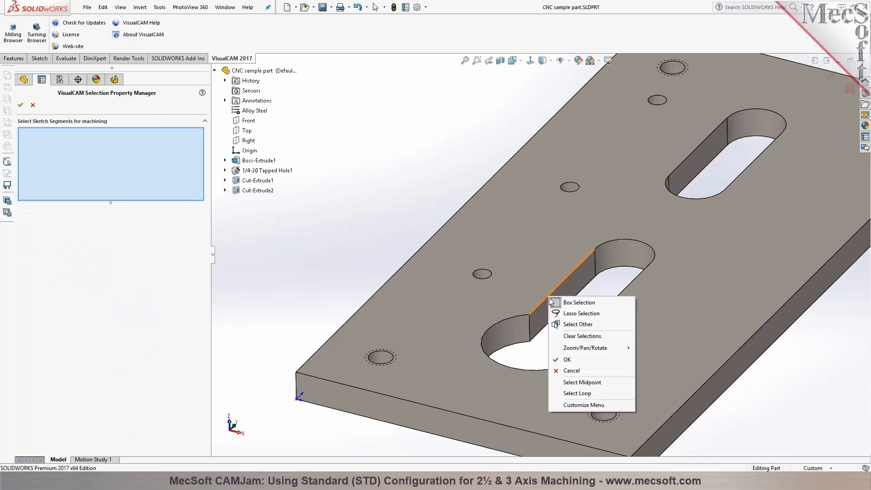
left_click(585, 393)
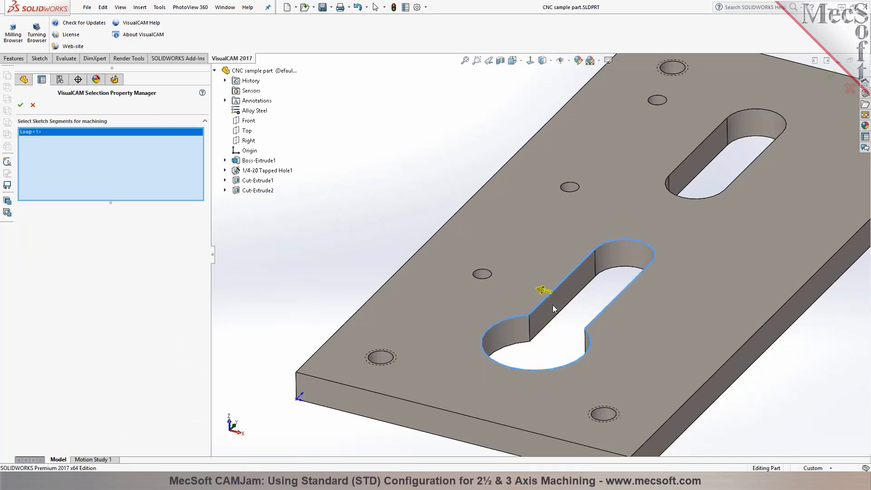
left_click(20, 105)
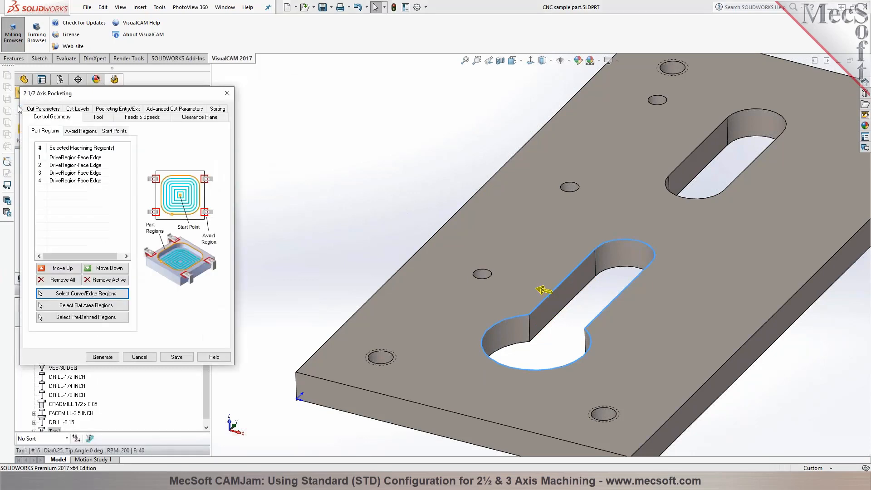
Assign the FLATMILL-1/4 INCH tool to the pocketing operation and set the tolerance to 0.001 and stock to 0
left_click(95, 117)
left_click(72, 152)
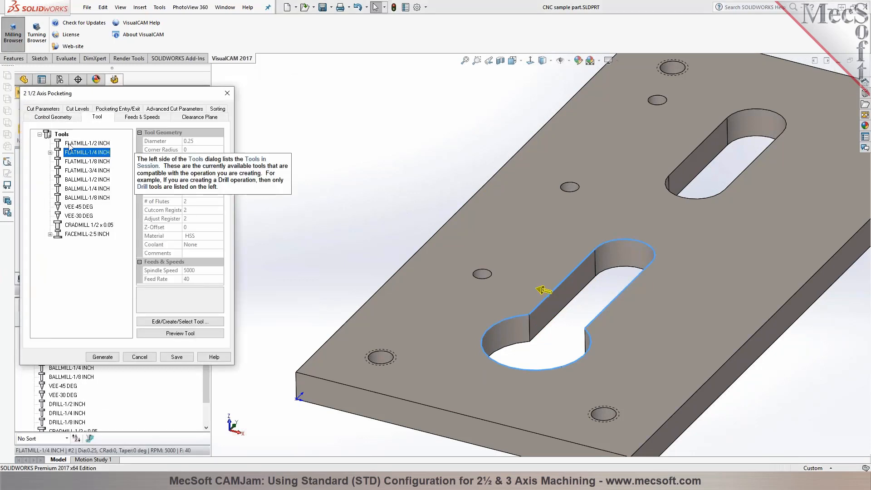
left_click(50, 110)
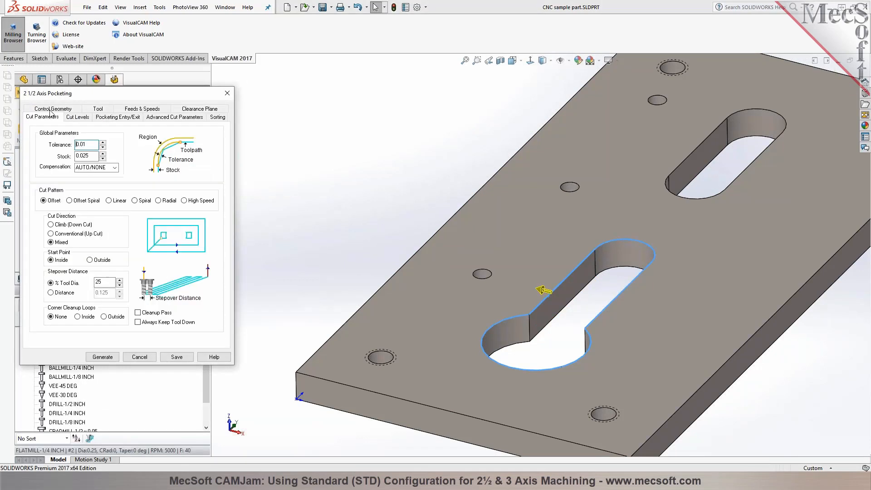
double_click(85, 155)
type("0")
left_click(83, 144)
type("0")
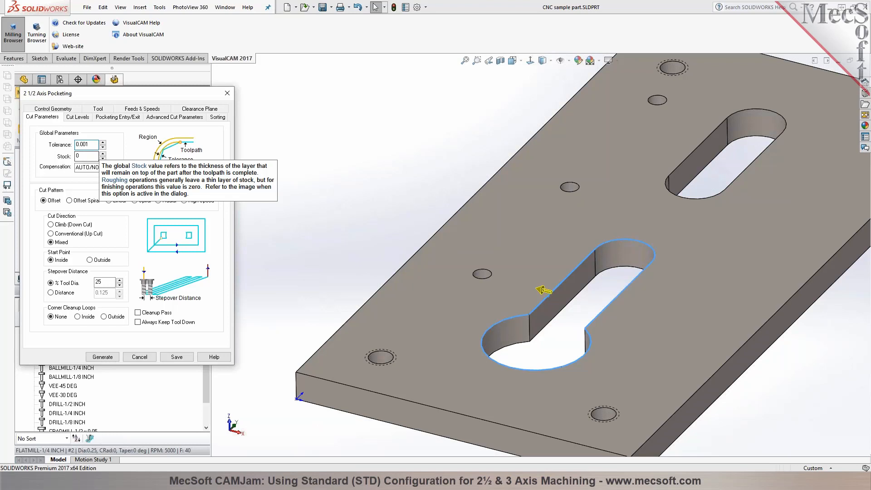
Set the total cut depth from the keyhole's bottom edge, set the rough depth per cut to 0.1 and generate the toolpath
left_click(77, 117)
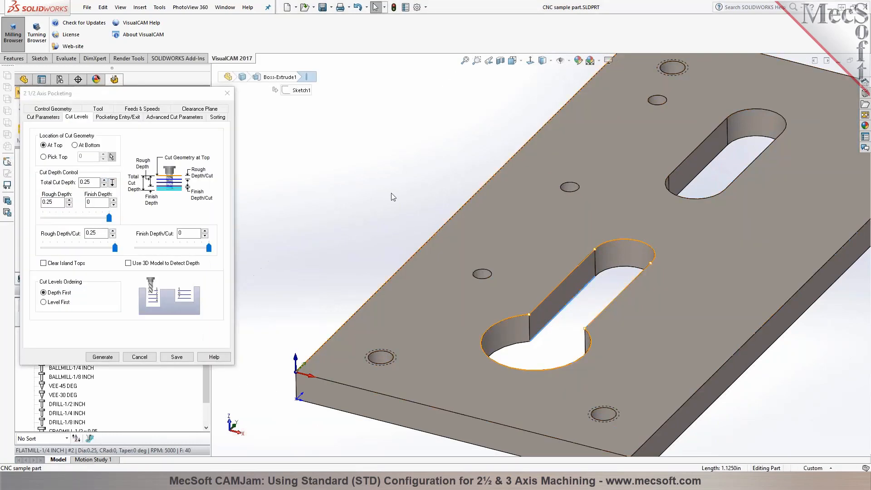
left_click(89, 232)
double_click(93, 233)
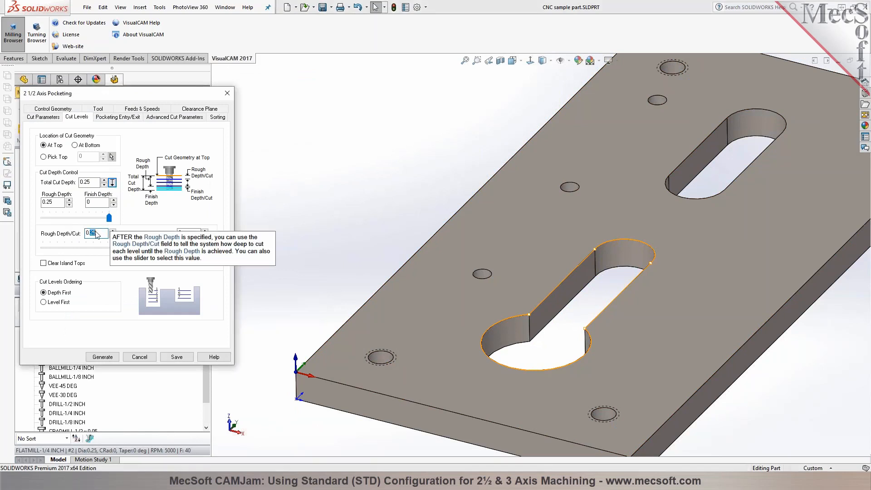
type("0")
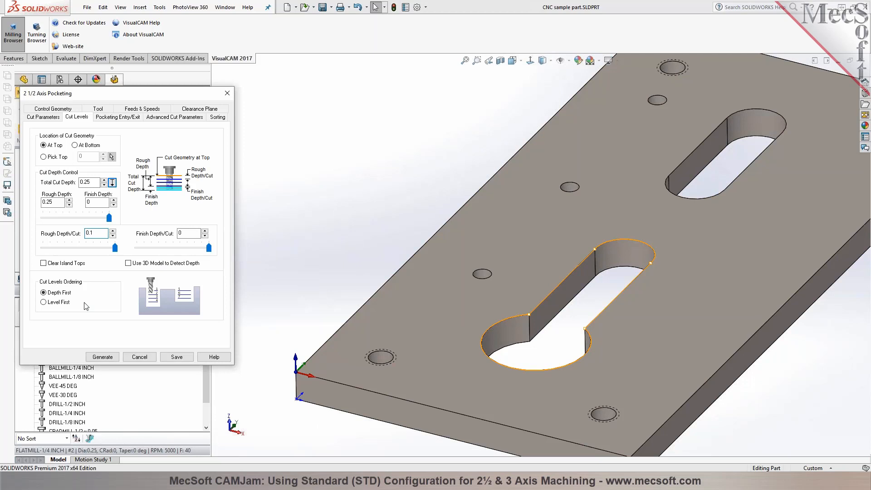
left_click(102, 356)
middle_click_drag(402, 193, 649, 226)
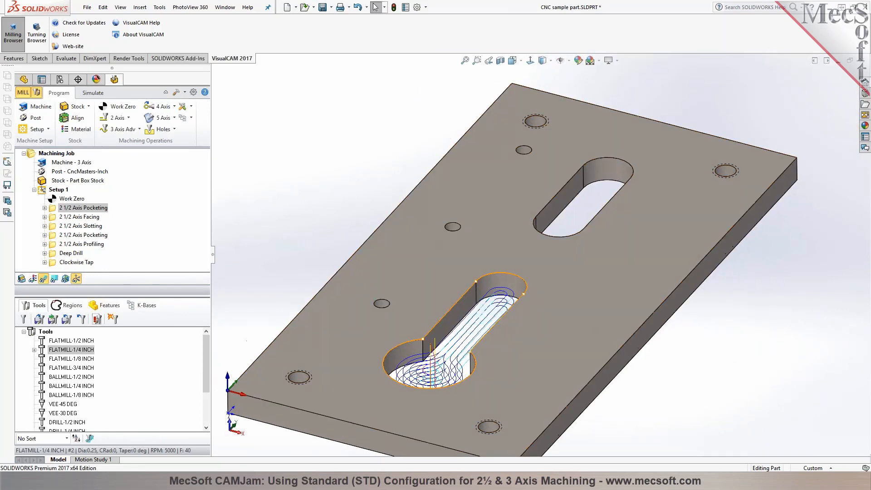
Cut the new 2 1/2 Axis Pocketing operation from Setup 1 and view the Knowledge Base load and save options
right_click(73, 210)
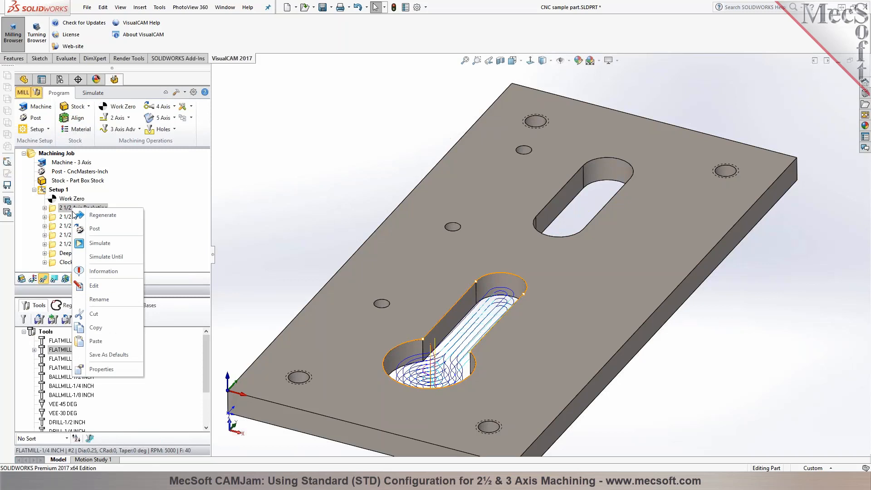
left_click(104, 307)
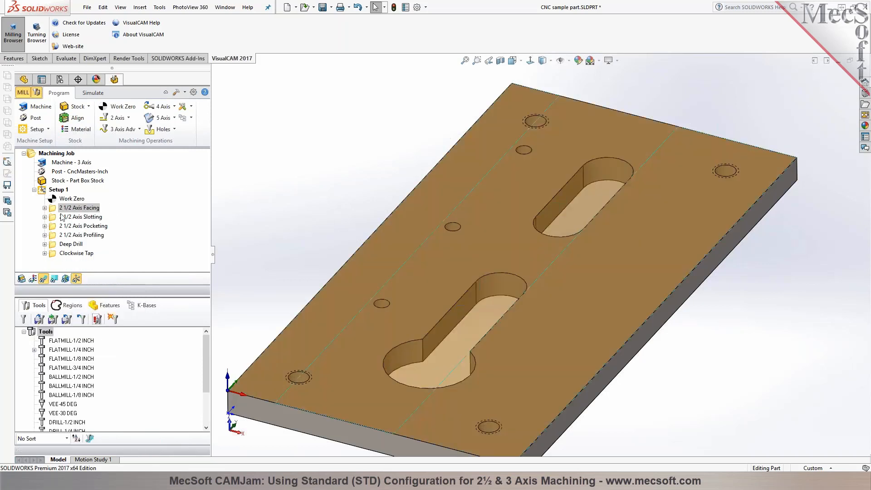
left_click(58, 191)
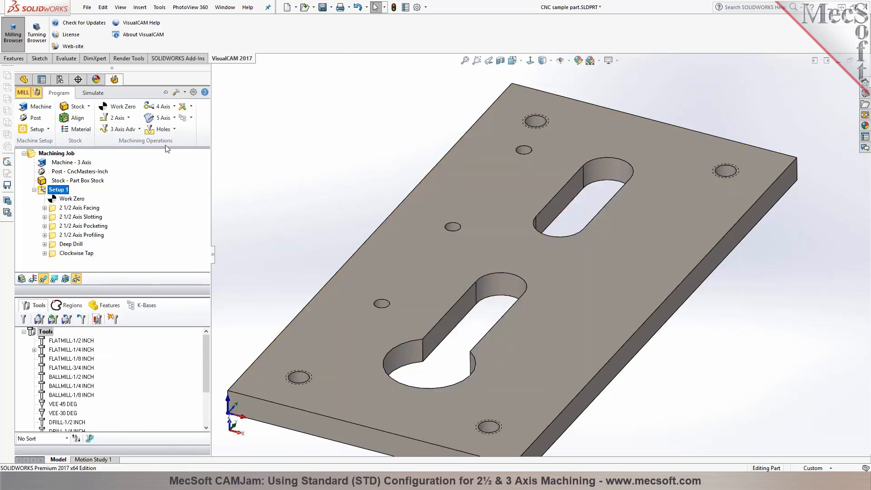
left_click(191, 118)
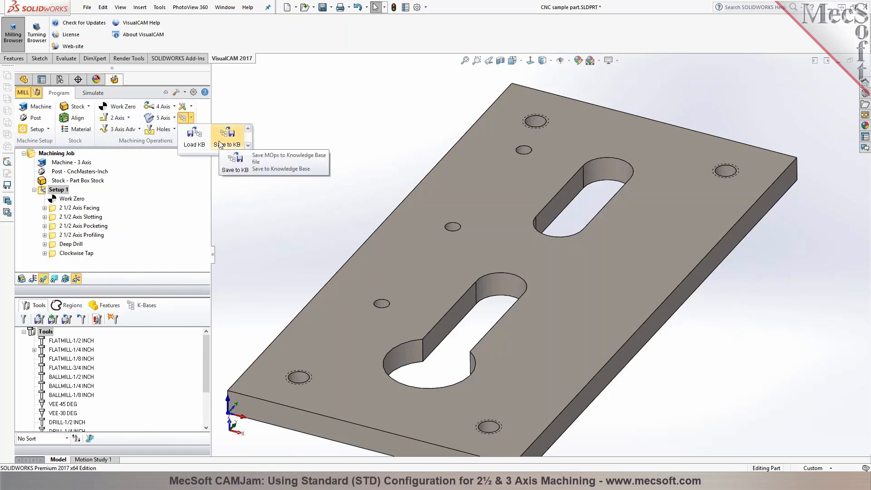
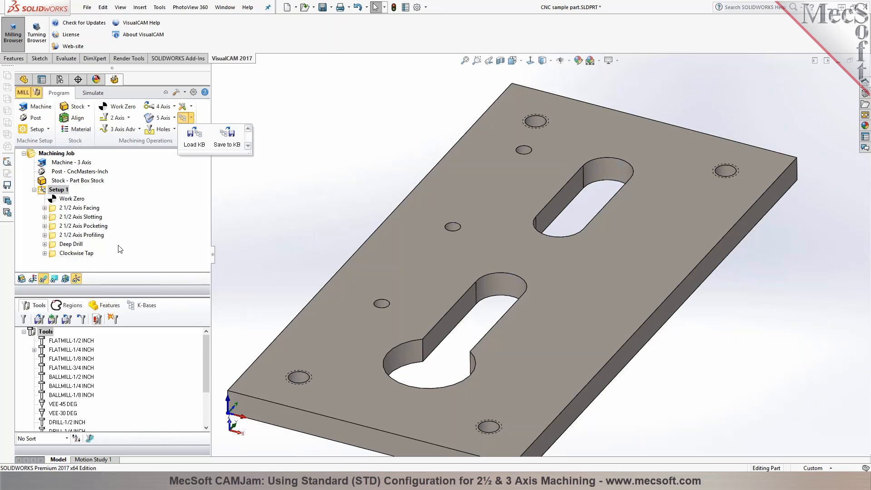
left_click(244, 255)
Save the CNC sample part and close it
left_click(322, 7)
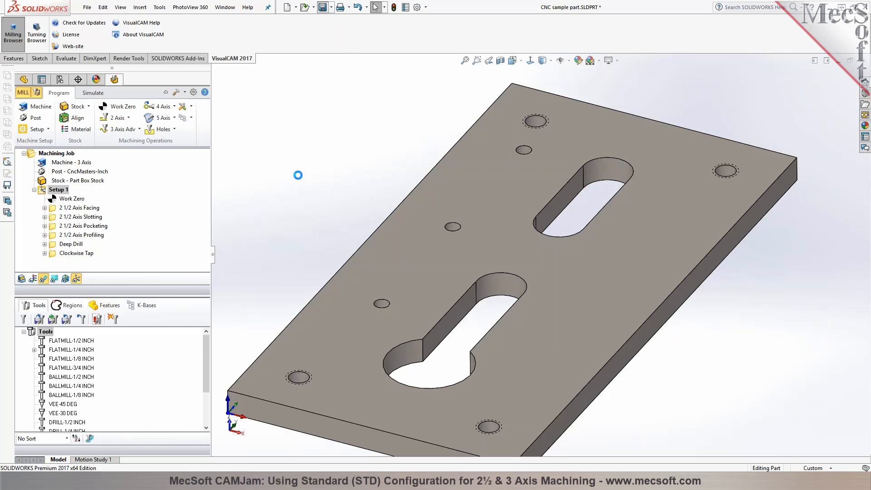
key("z")
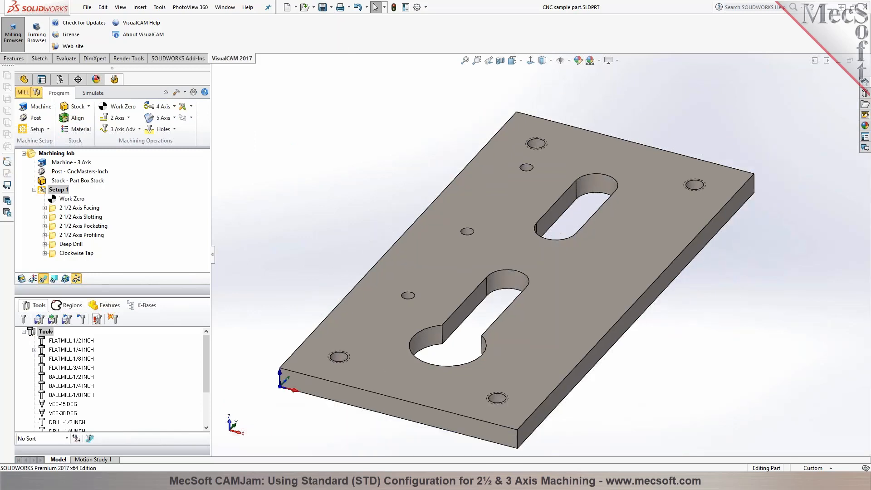
scroll(319, 188, "up", 2)
scroll(652, 316, "down", 1)
middle_click_drag(640, 309, 638, 298)
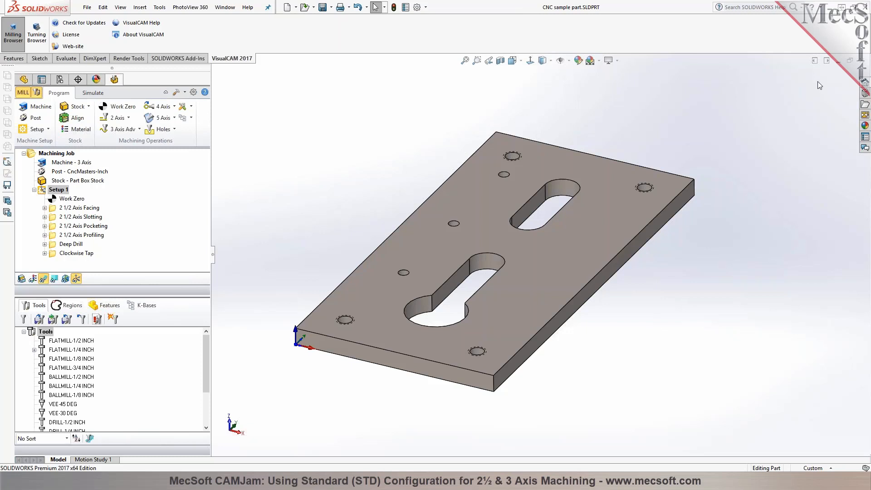
left_click(862, 61)
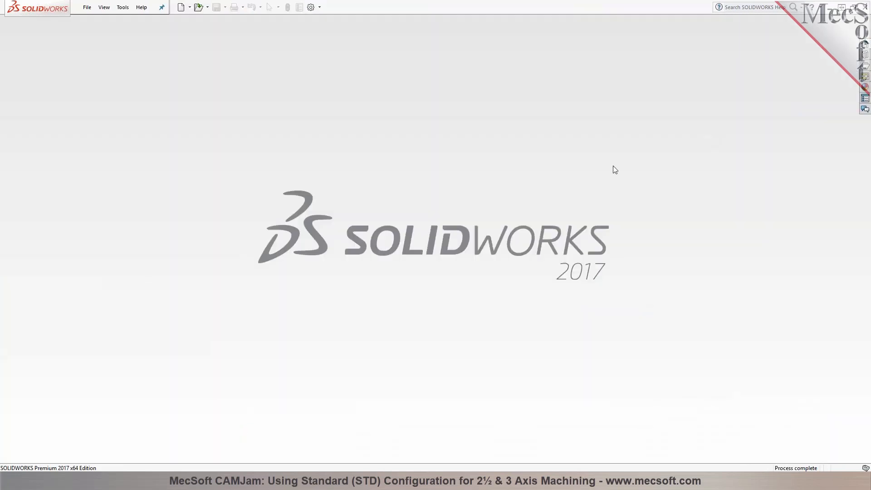
Switch to File Explorer, preview the sample part files and load CNC-sample-part.DWG into SOLIDWORKS
left_click(192, 481)
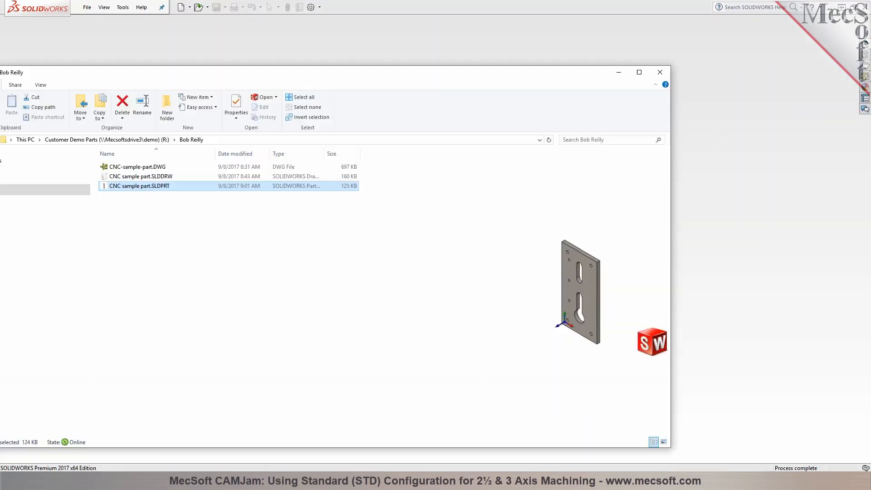
left_click(161, 168)
left_click(163, 177)
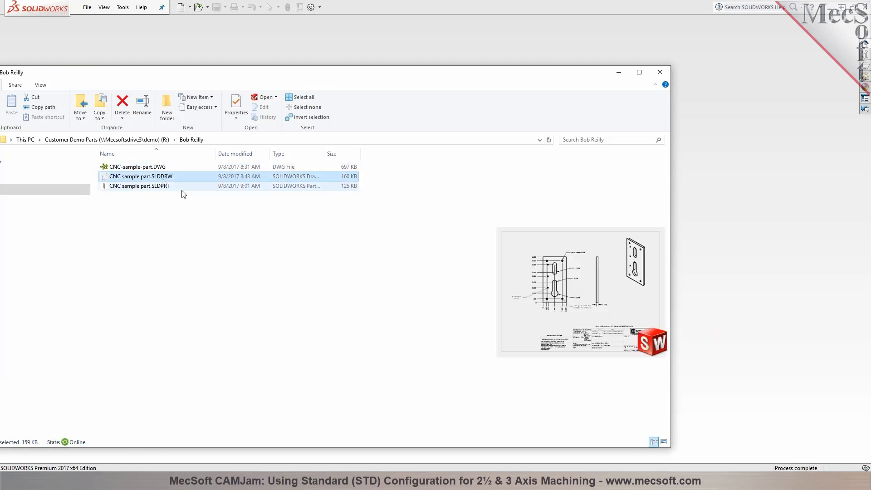
left_click(164, 168)
left_click_drag(163, 170, 725, 198)
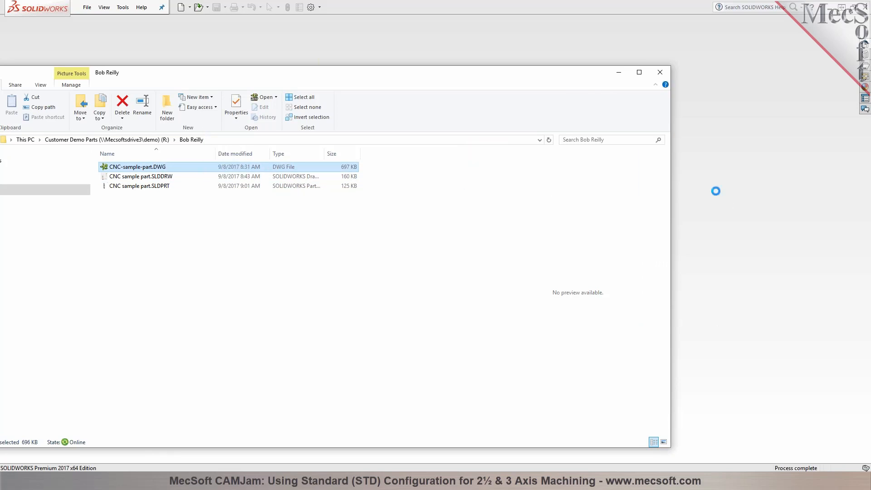
Import CNC-sample-part.DWG into a new part as a 2D sketch with all layers, in inches, and enable the Explode Blocks option
left_click(619, 72)
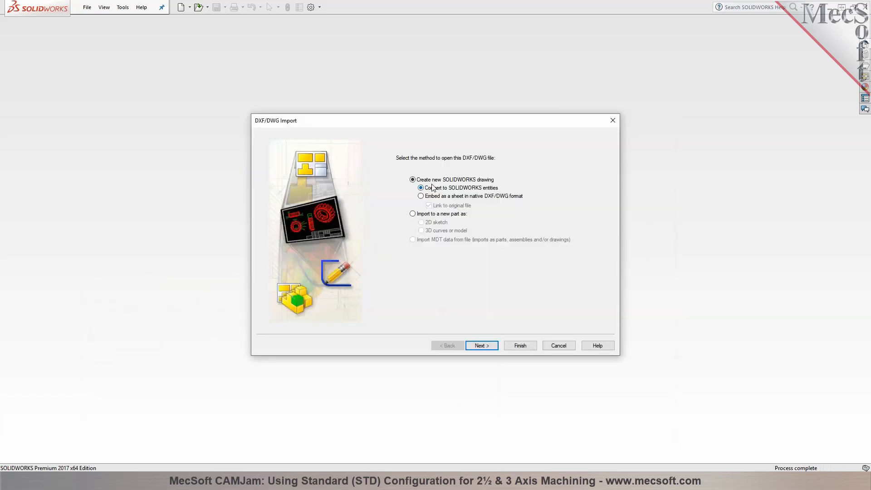
left_click(447, 216)
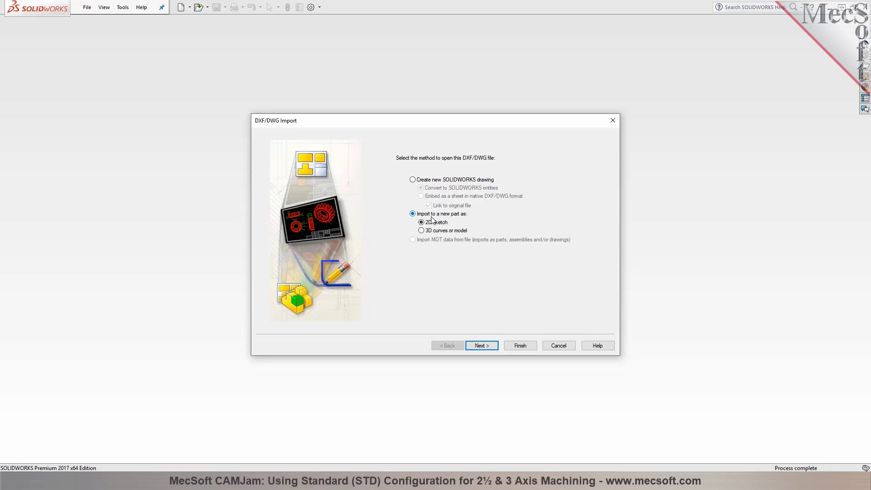
left_click(482, 346)
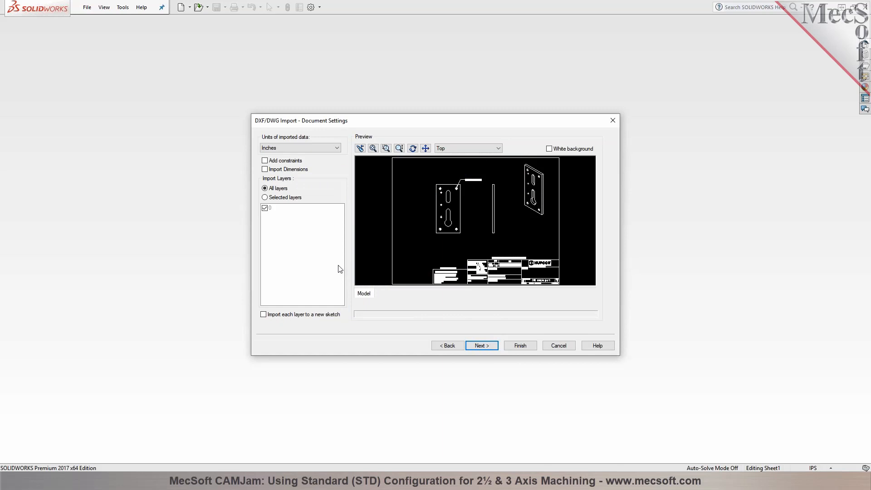
left_click(267, 191)
left_click(513, 347)
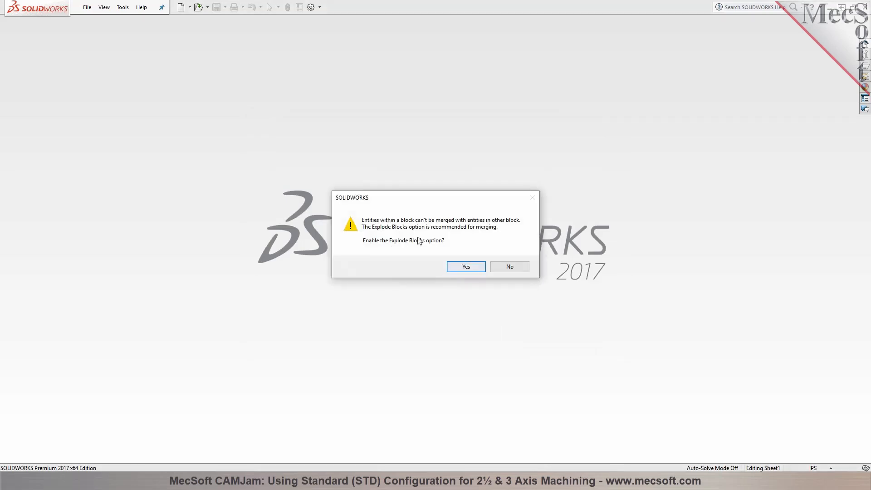
left_click(465, 268)
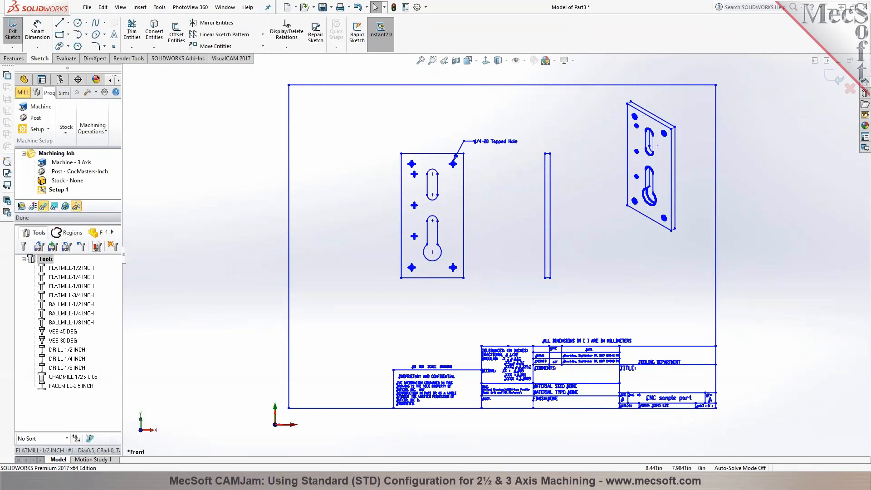
Delete the border, title block, side view and isometric view from the imported sketch, keeping the plate's front view
scroll(449, 258, "down", 2)
scroll(449, 257, "up", 6)
left_click_drag(670, 363, 376, 290)
scroll(538, 255, "up", 4)
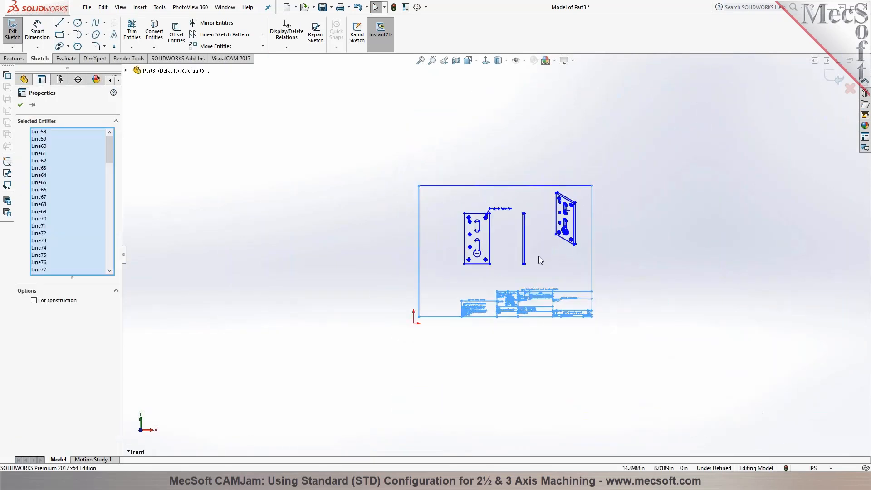
scroll(540, 255, "down", 3)
mouse_move(588, 267)
left_mouse_down()
mouse_move(516, 226)
mouse_move(462, 165)
left_mouse_up()
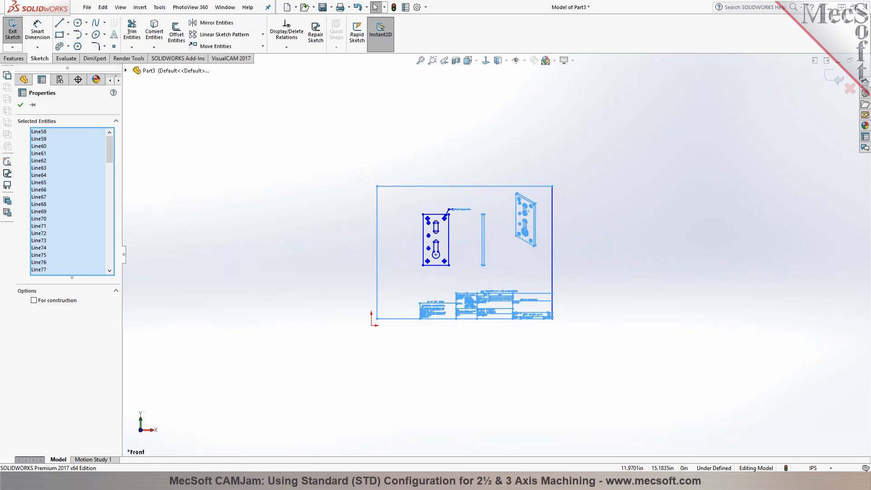
key("Delete")
left_click_drag(593, 354, 512, 148)
key("Delete")
Delete the tapped-hole leader at the plate's upper-right hole, including its arrowhead, slanted line and horizontal line
scroll(440, 212, "down", 10)
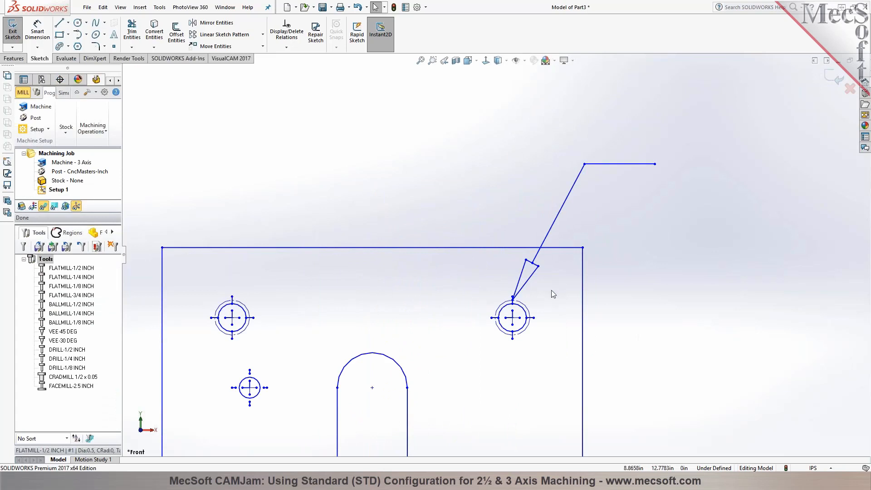
scroll(551, 294, "down", 4)
left_click_drag(548, 290, 482, 244)
key("Delete")
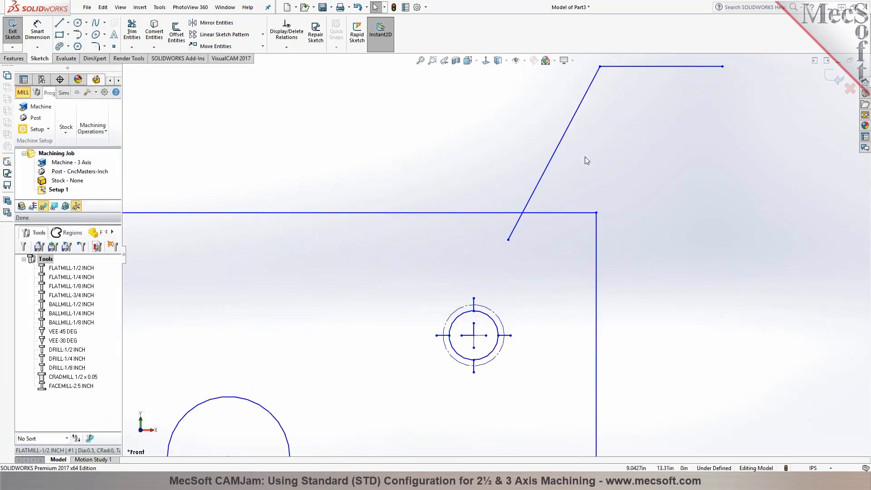
left_click_drag(585, 158, 522, 125)
key("Delete")
left_click_drag(645, 101, 600, 63)
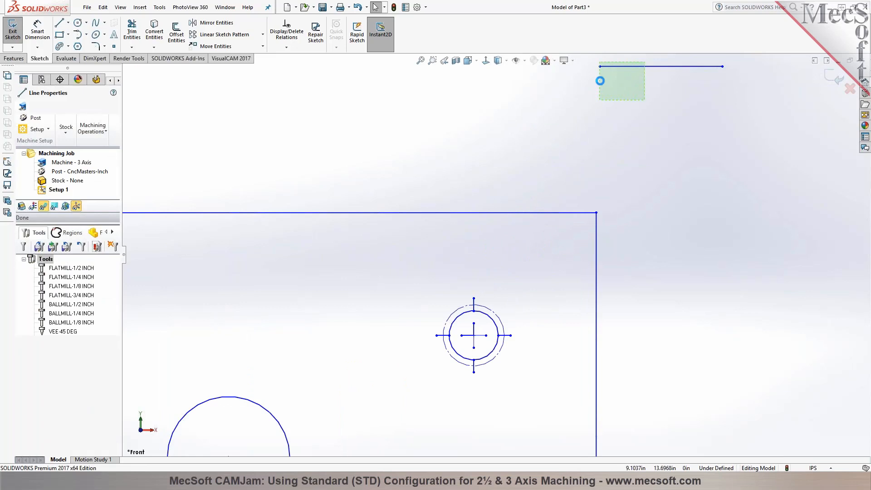
key("Delete")
Move all the plate's sketch entities from its lower-left corner to the origin and exit the sketch
scroll(473, 164, "up", 5)
scroll(507, 307, "down", 4)
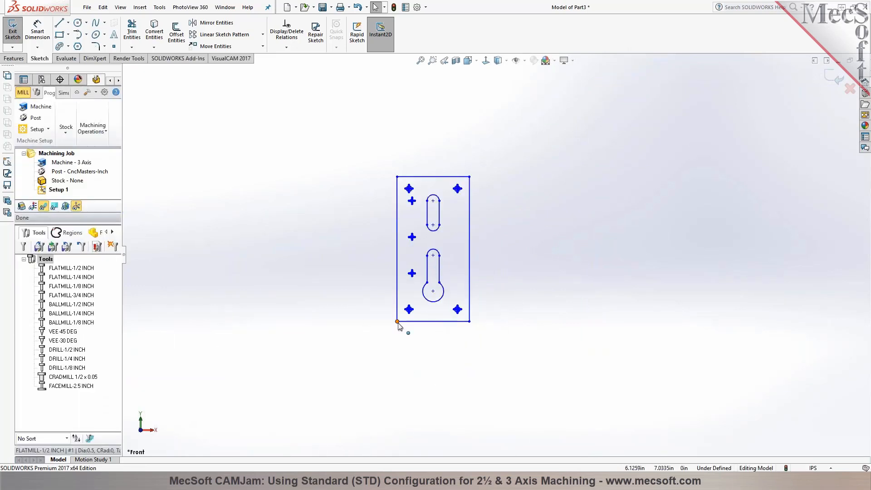
scroll(398, 324, "up", 4)
scroll(499, 330, "down", 1)
left_click_drag(424, 173, 512, 291)
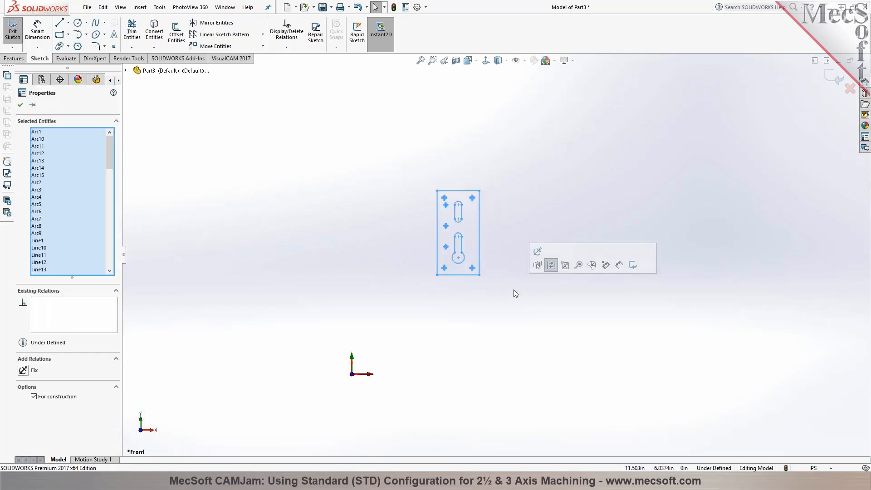
left_click(248, 46)
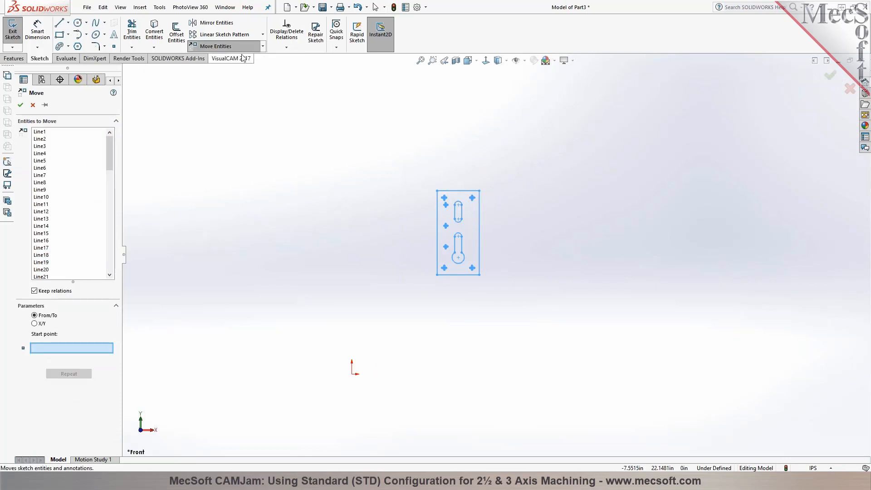
left_click(437, 275)
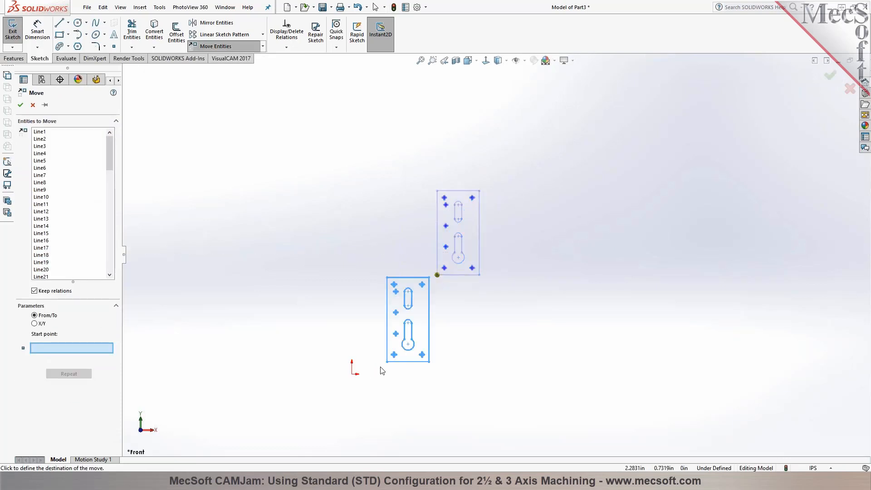
left_click(352, 373)
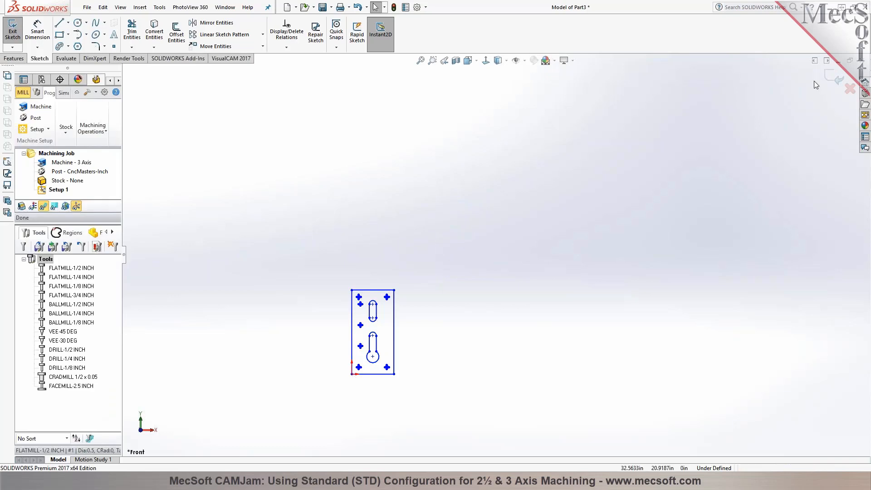
left_click(827, 81)
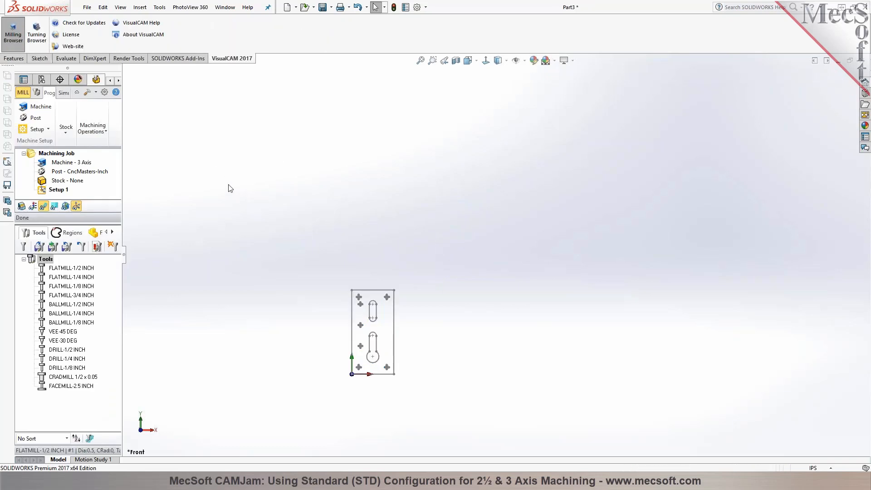
Widen the milling browser, enlarge its machining job area, and show the whole plate sketch in an angled view
left_click(421, 60)
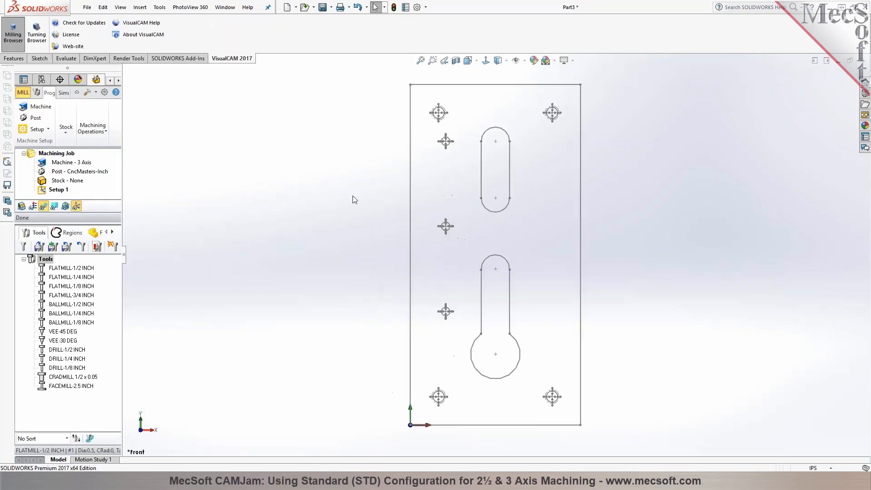
middle_click_drag(355, 202, 190, 234)
left_click_drag(123, 262, 205, 262)
left_click_drag(169, 222, 169, 285)
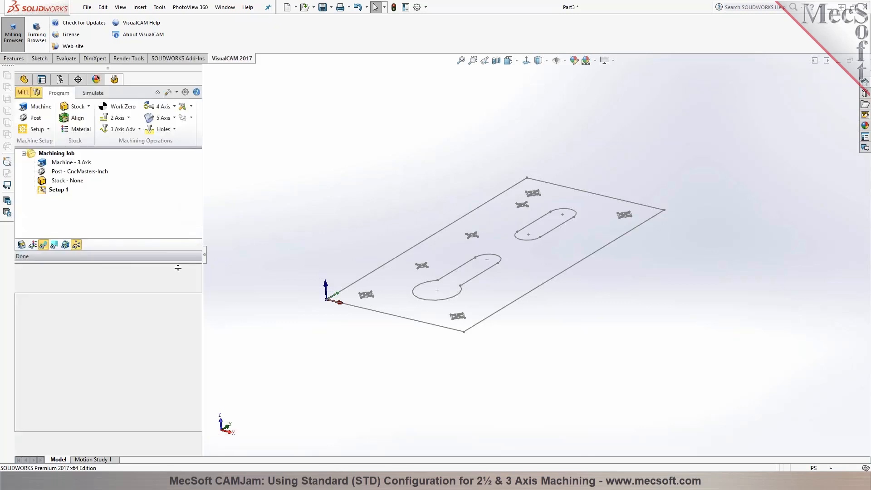
middle_click_drag(304, 229, 314, 239)
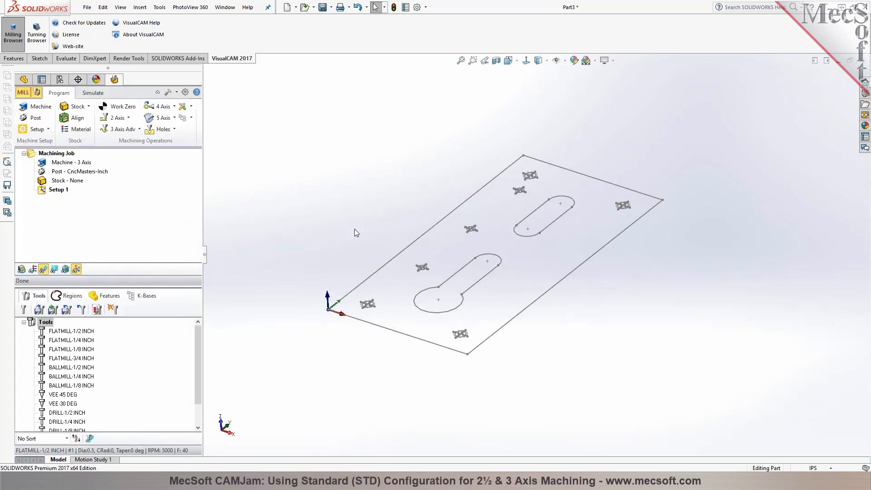
Start a box stock with wireframe geometry included in the bounds computation and set its height to 0.25
left_click(86, 111)
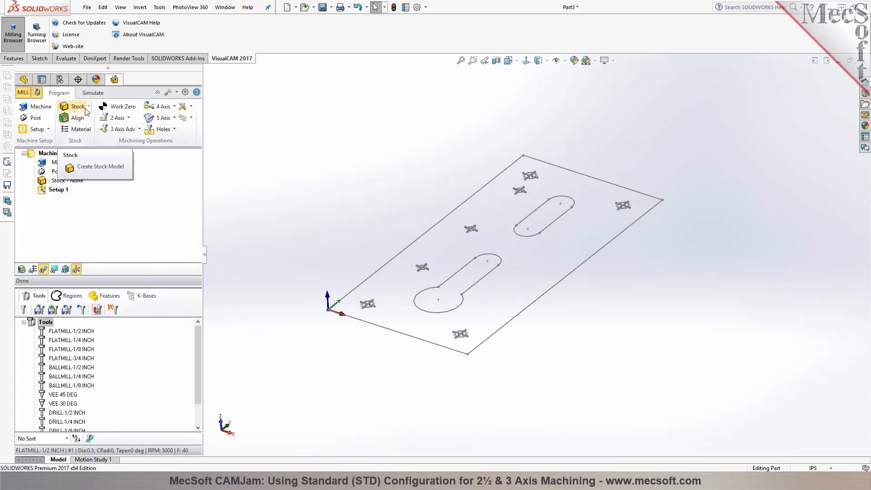
left_click(86, 110)
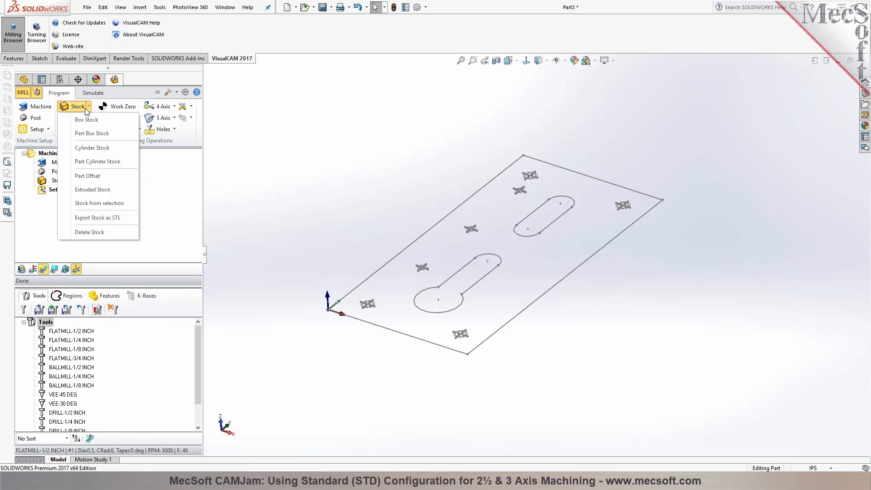
left_click(86, 119)
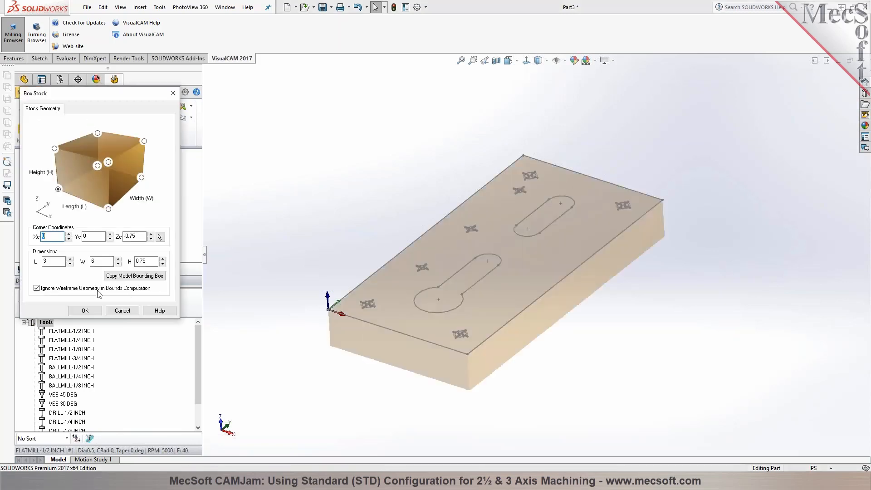
left_click(37, 289)
left_click_drag(141, 264, 147, 264)
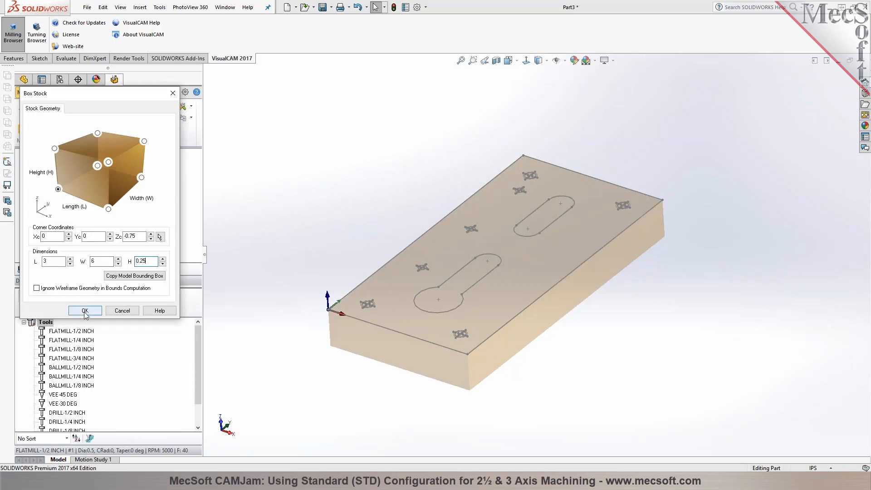
Anchor the box stock at its upper front-left corner with Zc 0, create it, and display the stock
left_click(56, 151)
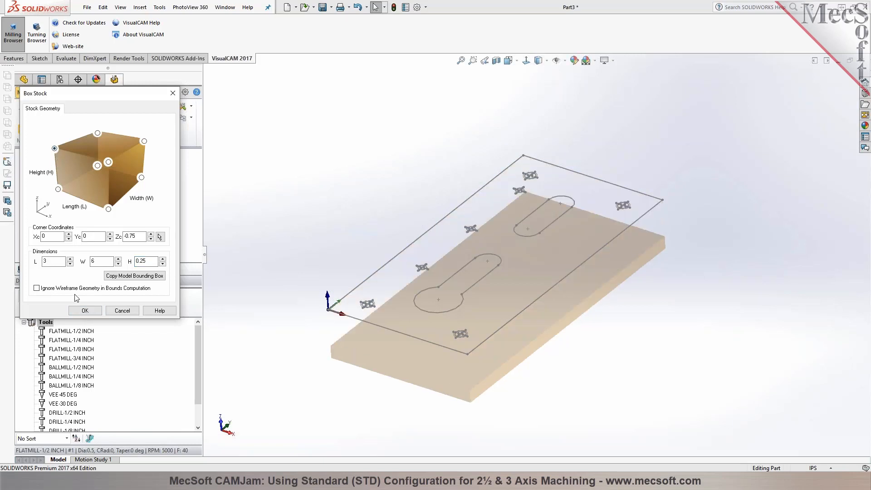
double_click(134, 237)
type("0")
left_click(104, 262)
left_click(97, 312)
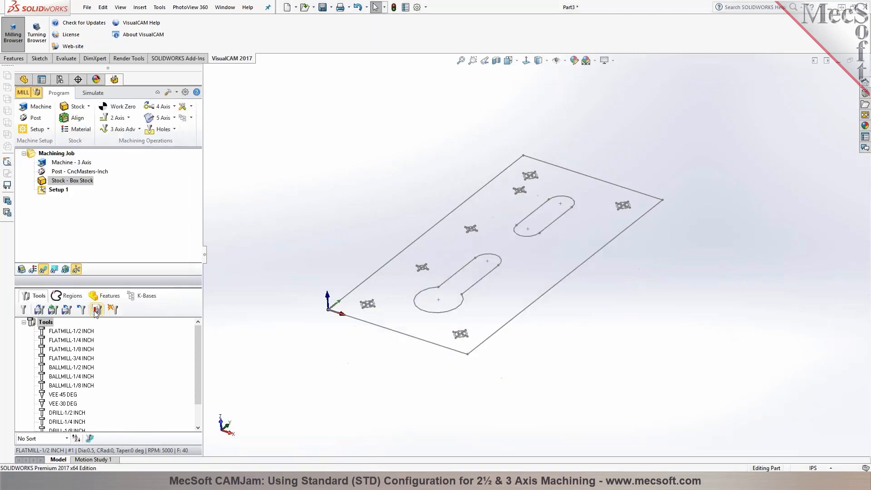
left_click(22, 270)
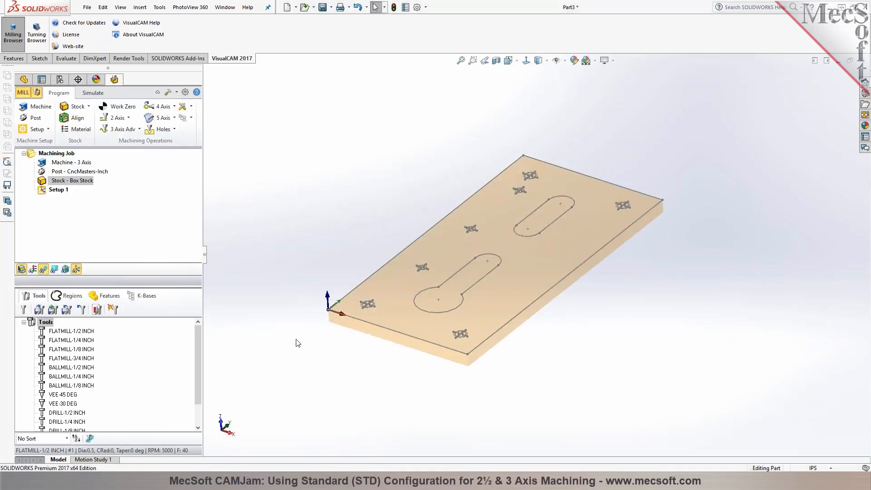
Start a 2 1/2 Axis Slotting operation and select the closed contour of the plate's upper slot as its machining region
scroll(424, 277, "down", 2)
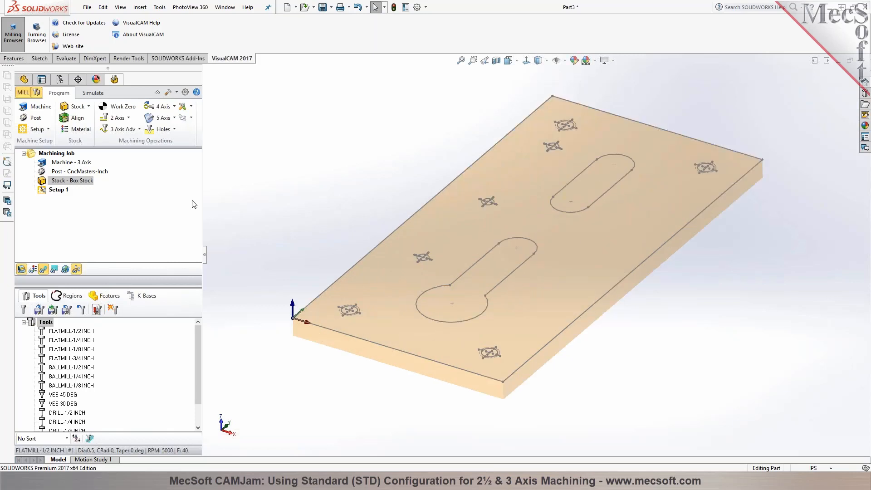
left_click(127, 118)
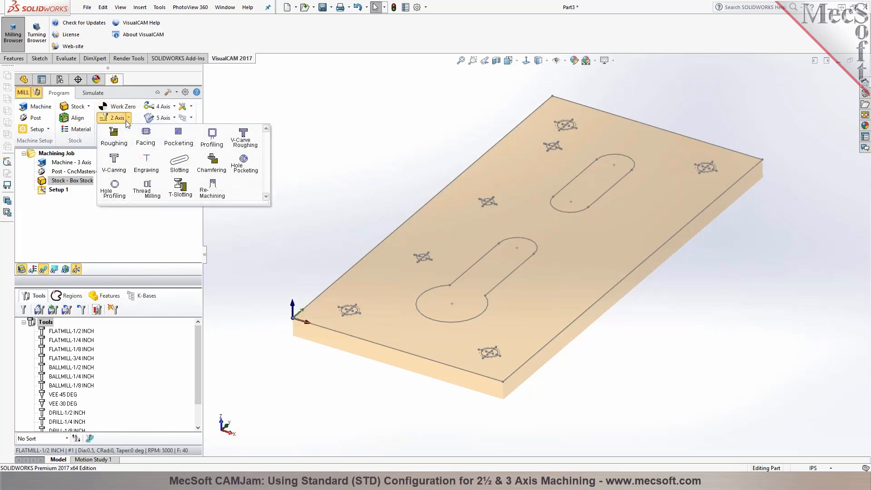
left_click(179, 163)
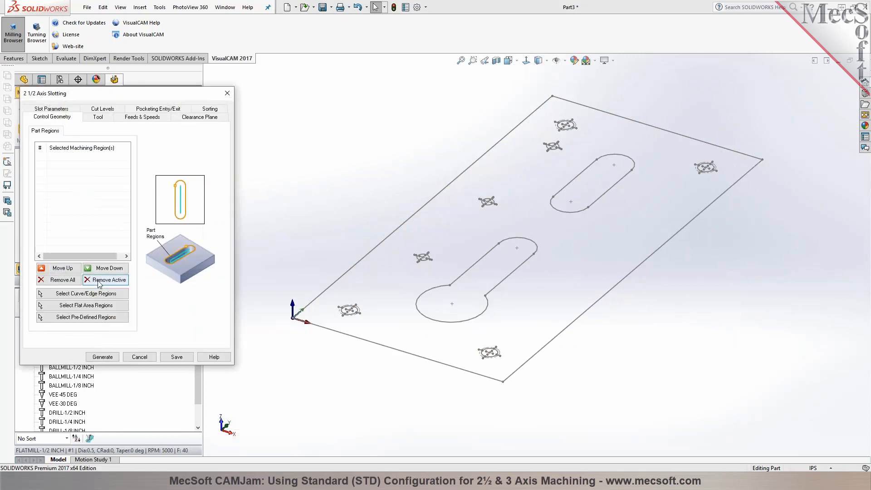
left_click(99, 293)
right_click(560, 192)
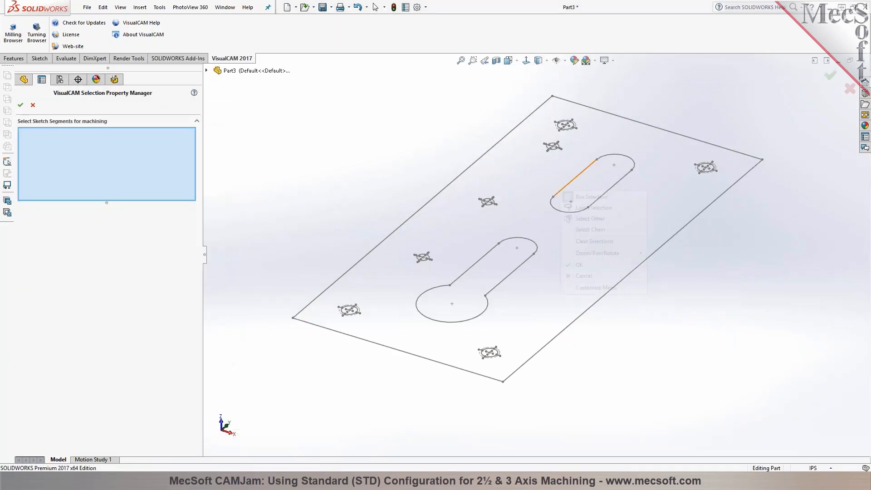
left_click(590, 230)
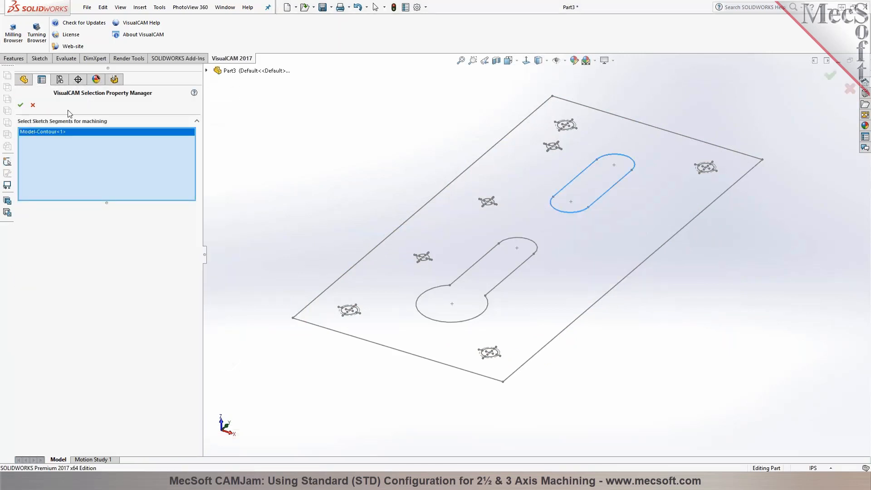
left_click(20, 105)
Assign the FLATMILL-1/2 INCH tool to the slotting operation
left_click(97, 117)
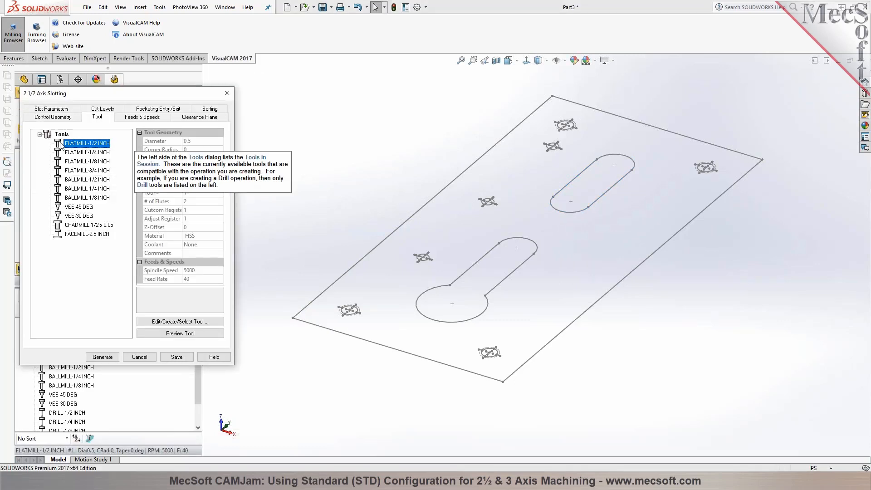
left_click(73, 152)
left_click(68, 144)
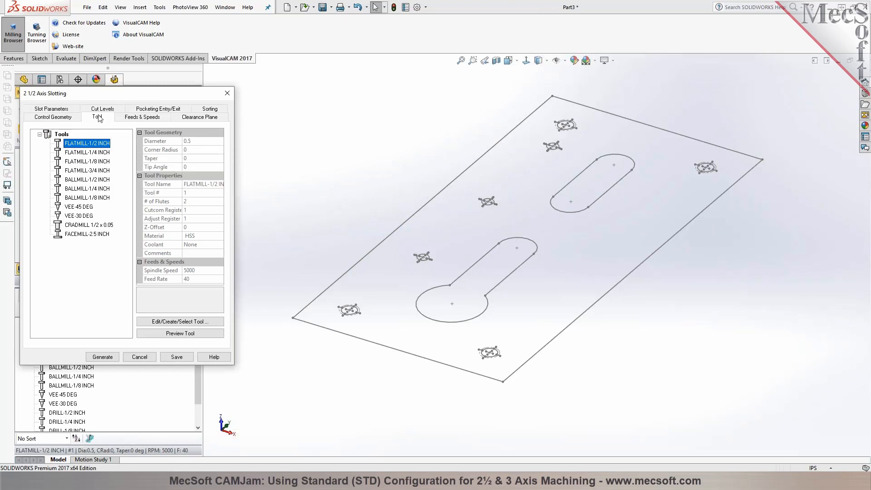
Set the slotting total cut depth to 0.25 and rough depth per cut to 0.125, and generate the toolpath
left_click(57, 110)
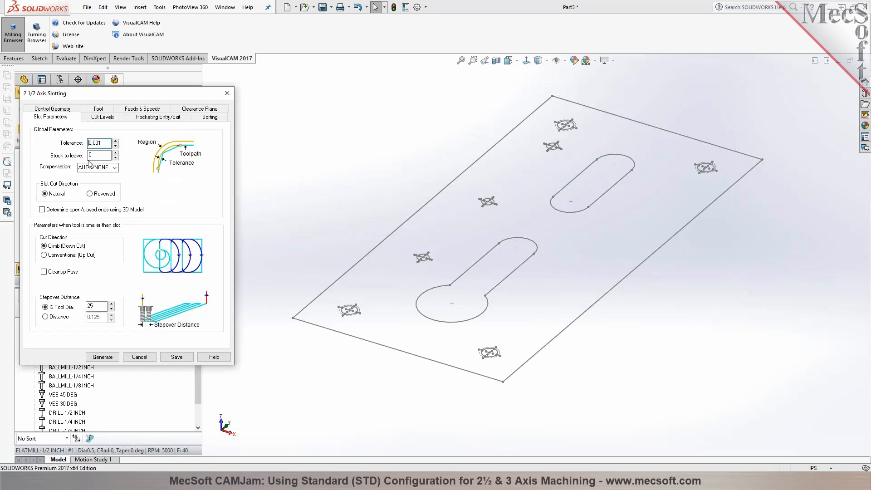
left_click(100, 118)
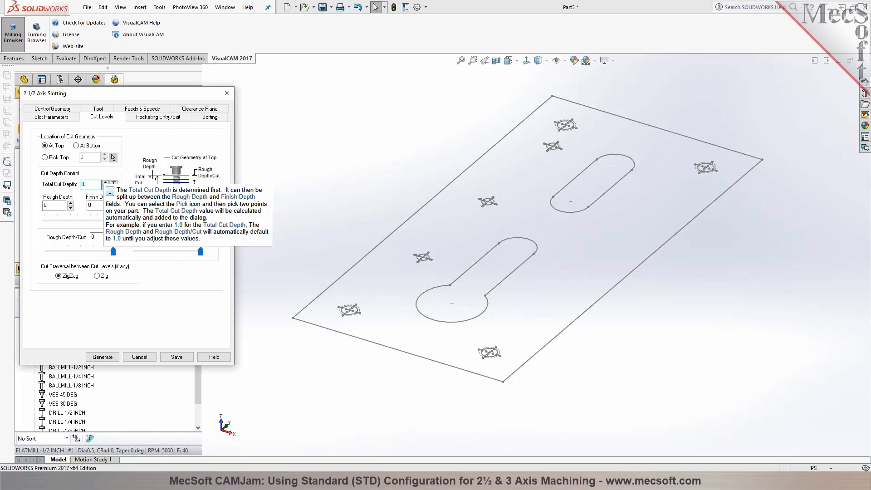
left_click(98, 236)
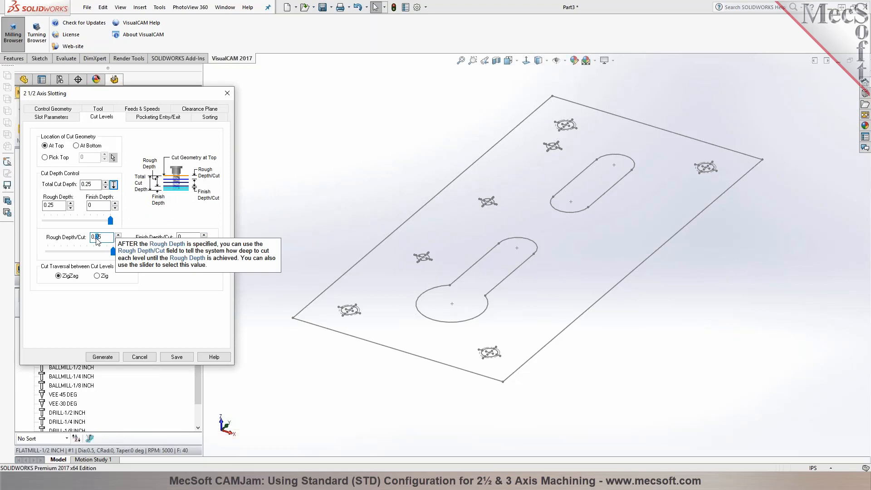
type("12")
left_click(102, 357)
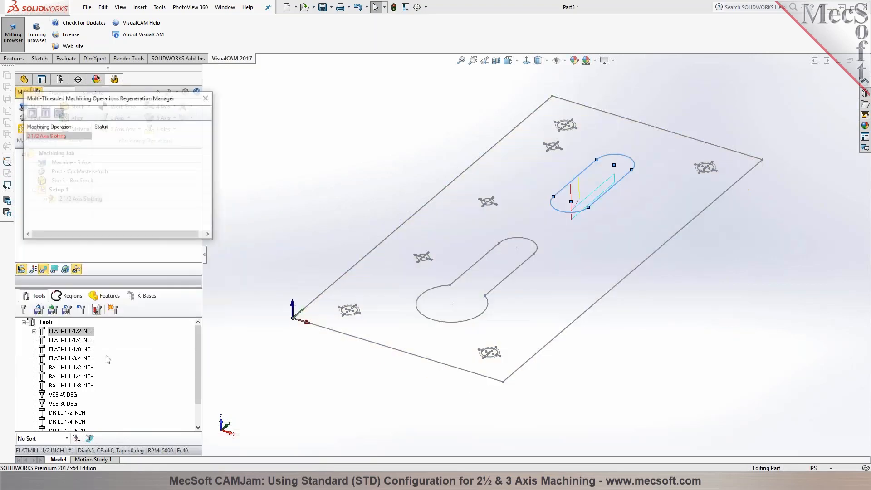
scroll(551, 133, "down", 5)
scroll(411, 188, "up", 6)
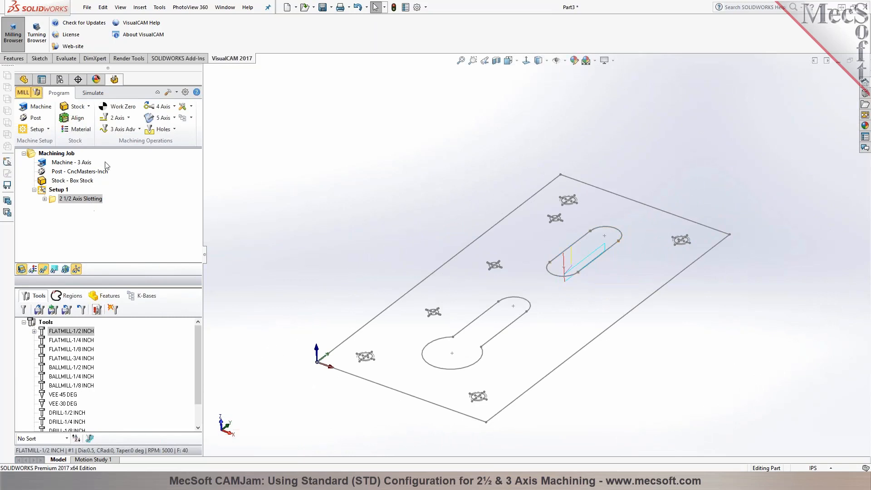
Start a 2 1/2 Axis Pocketing operation and select the closed contour of the keyhole-shaped slot as its machining region
left_click(129, 118)
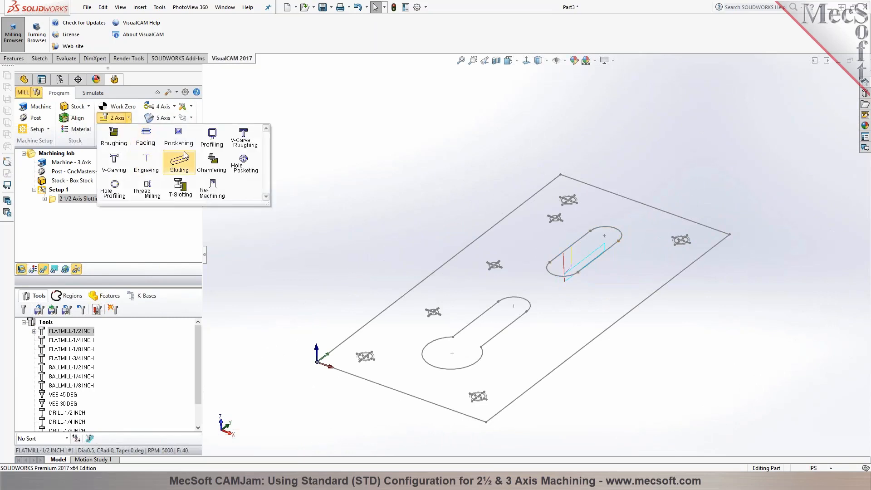
left_click(178, 136)
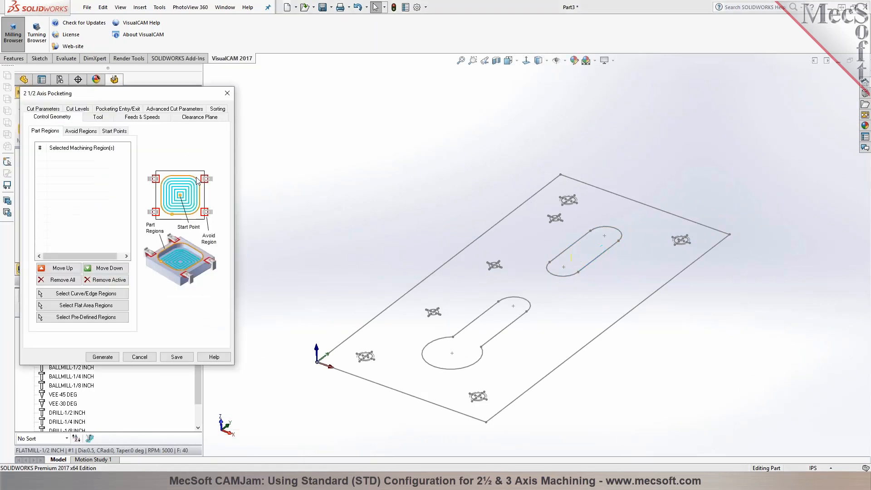
left_click(83, 296)
right_click(469, 325)
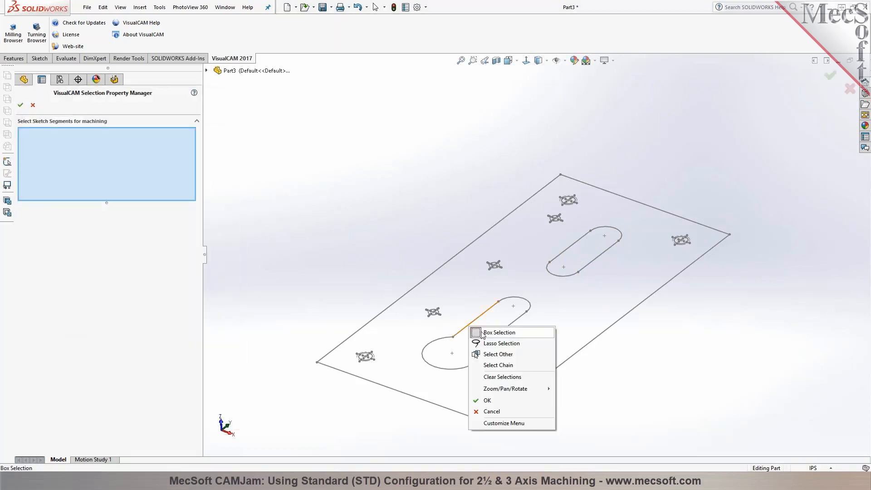
left_click(498, 365)
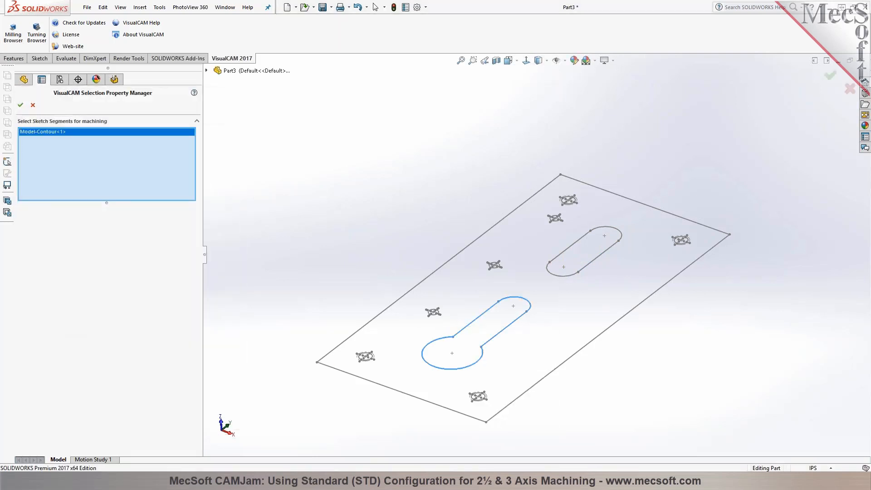
left_click(21, 106)
Use the FLATMILL-1/4 INCH tool for pocketing with a total cut depth of 0.25 and a rough depth per cut of 0.125
left_click(104, 119)
left_click(75, 151)
left_click(53, 110)
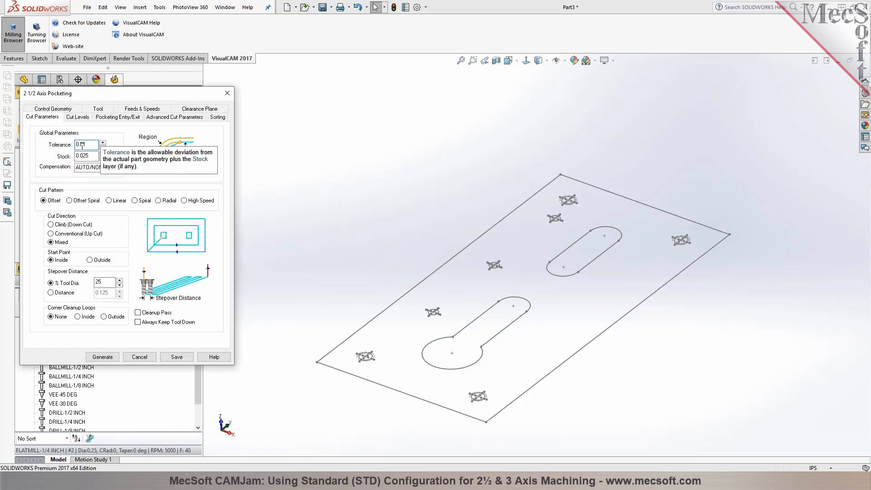
left_click(78, 117)
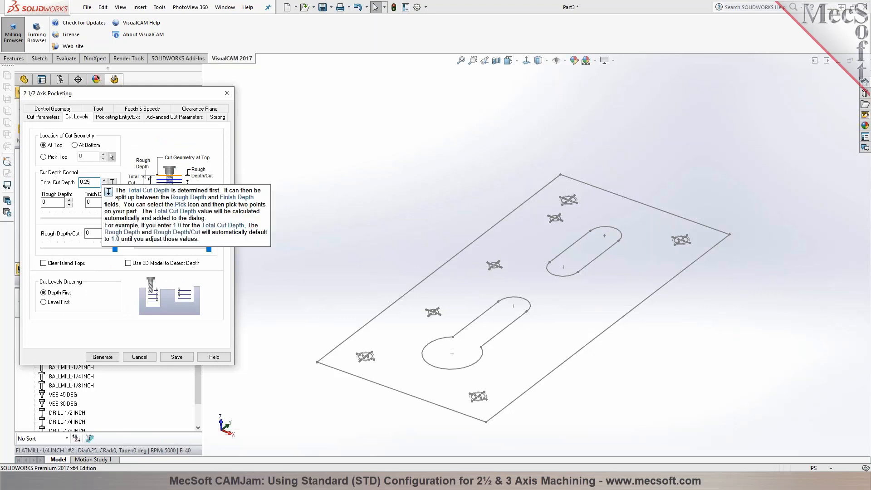
left_click(90, 232)
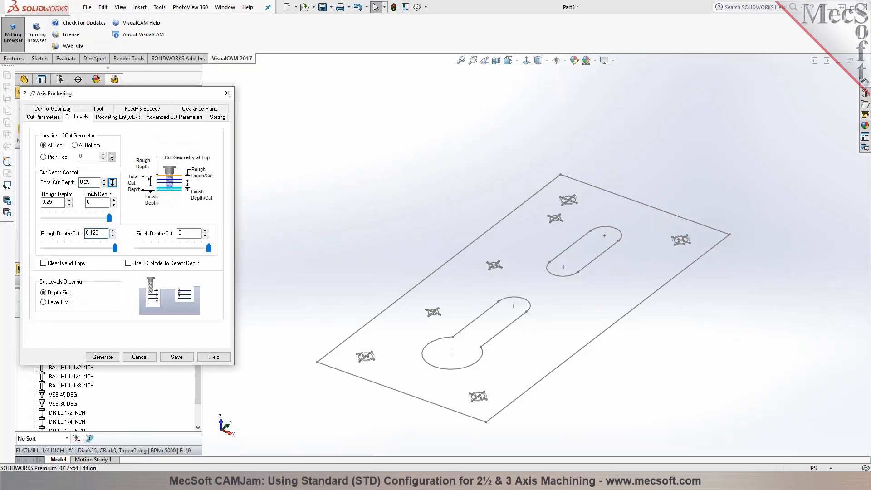
Turn on arc fitting for the pocketing cuts and generate the pocketing toolpath
left_click(128, 118)
left_click(162, 118)
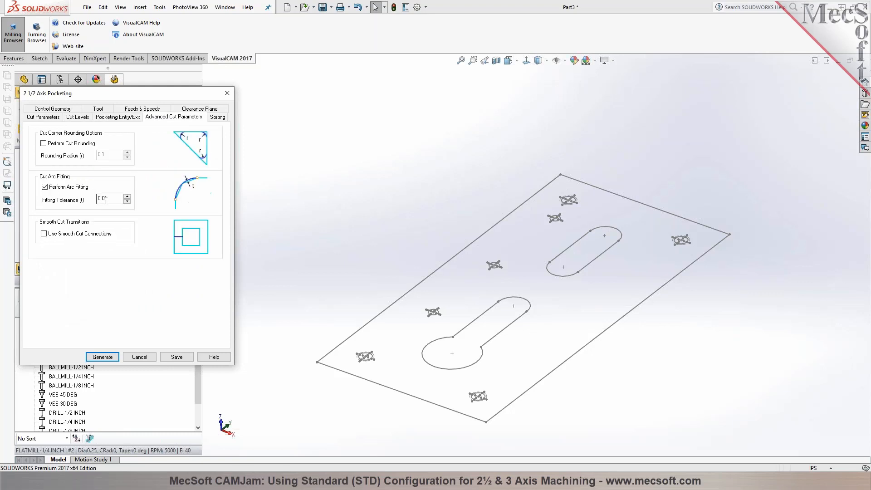
left_click(106, 200)
left_click(100, 357)
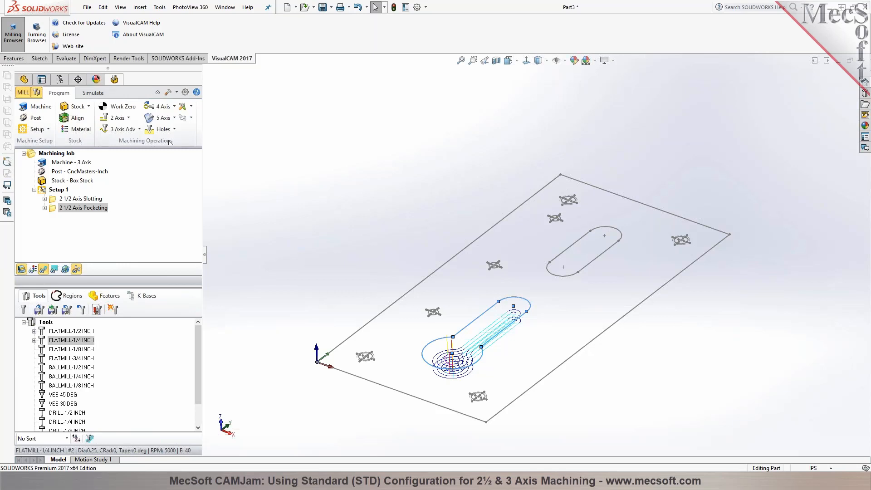
Start a hole drilling operation and remove all its preselected hole regions
left_click(174, 130)
left_click(159, 146)
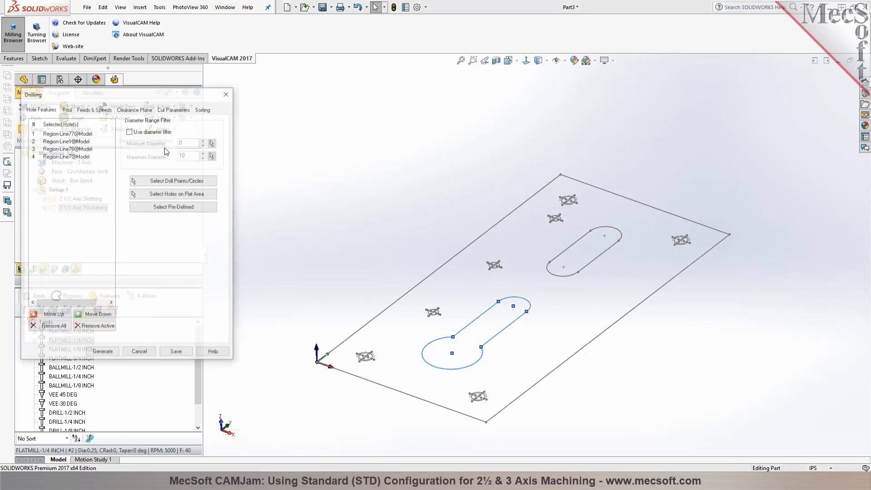
left_click(60, 329)
Select as drill holes the inner circle of the corner hole nearest the work zero and the three small circles along that edge
left_click(177, 180)
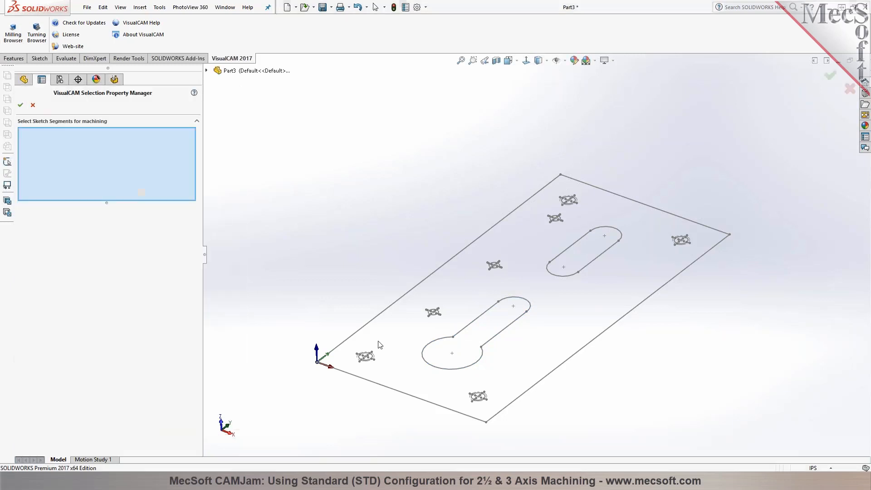
scroll(394, 347, "down", 5)
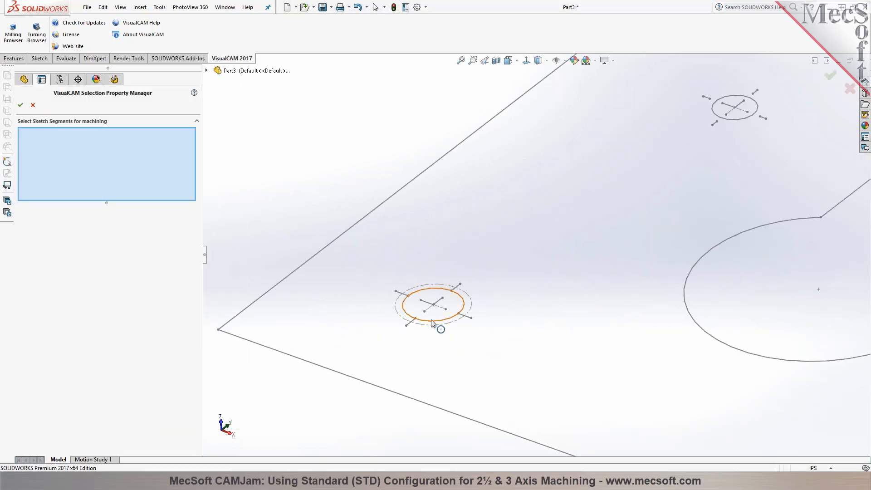
left_click(431, 321)
scroll(570, 232, "up", 2)
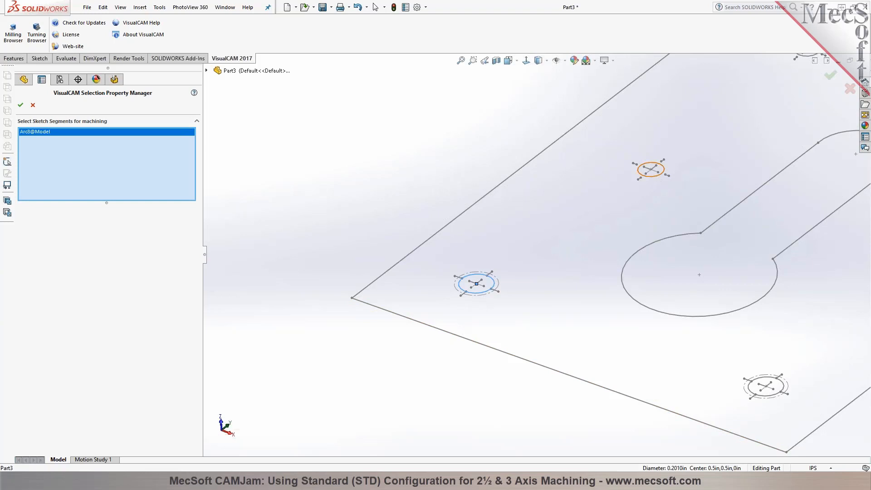
left_click(651, 169)
scroll(546, 222, "up", 3)
scroll(667, 184, "down", 5)
scroll(590, 200, "up", 2)
left_click(476, 194)
scroll(617, 155, "down", 3)
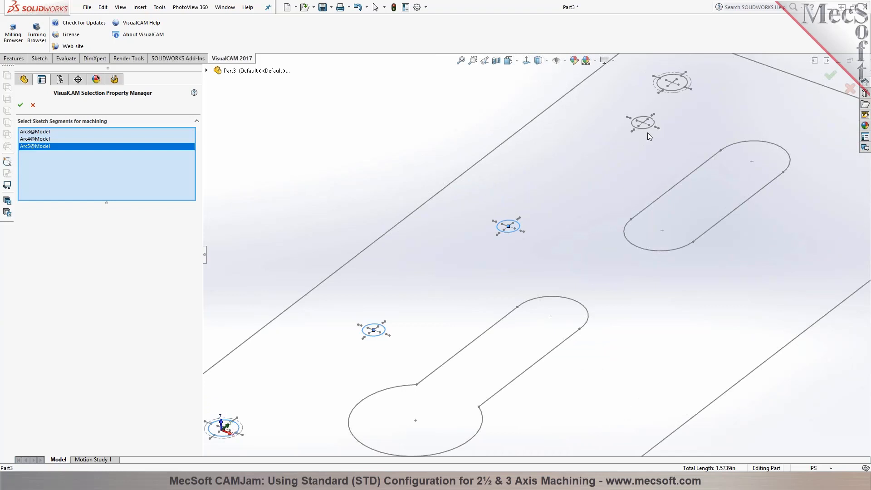
left_click(643, 117)
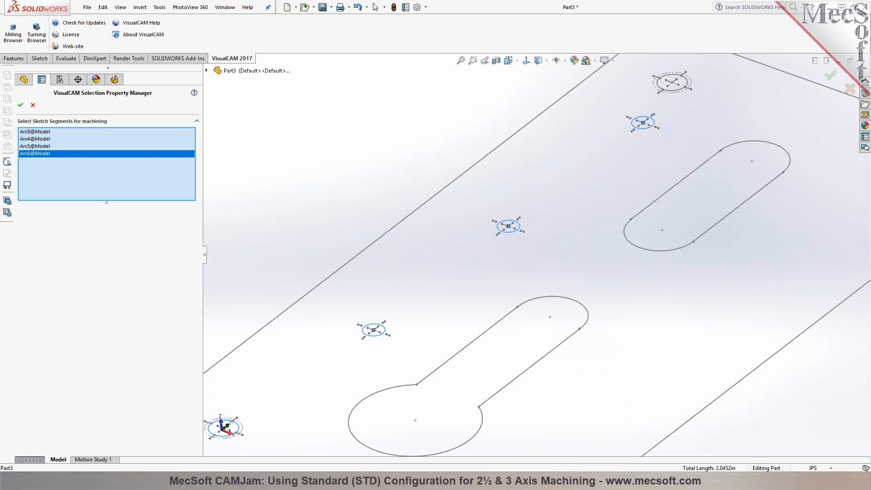
Add the inner circles of the remaining three corner holes to the drill selection and accept it
left_click(672, 84)
scroll(669, 119, "up", 3)
scroll(676, 210, "down", 5)
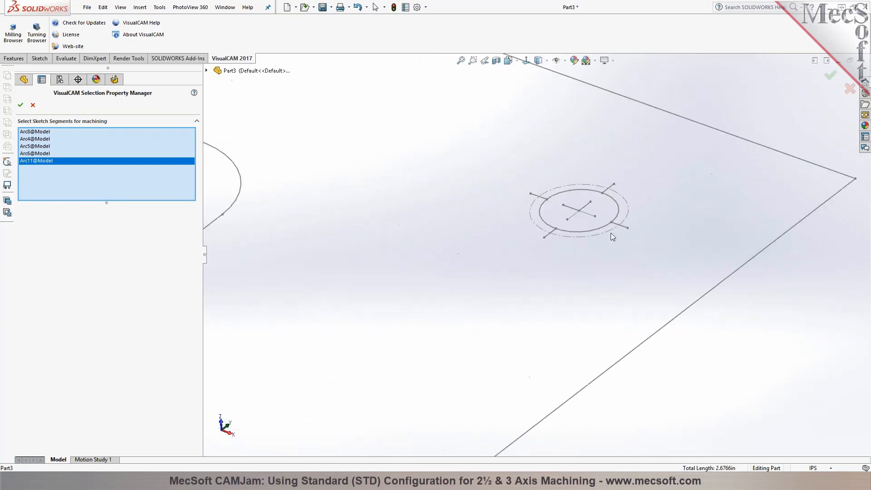
left_click(600, 228)
scroll(600, 228, "up", 5)
scroll(359, 388, "down", 5)
left_click(501, 295)
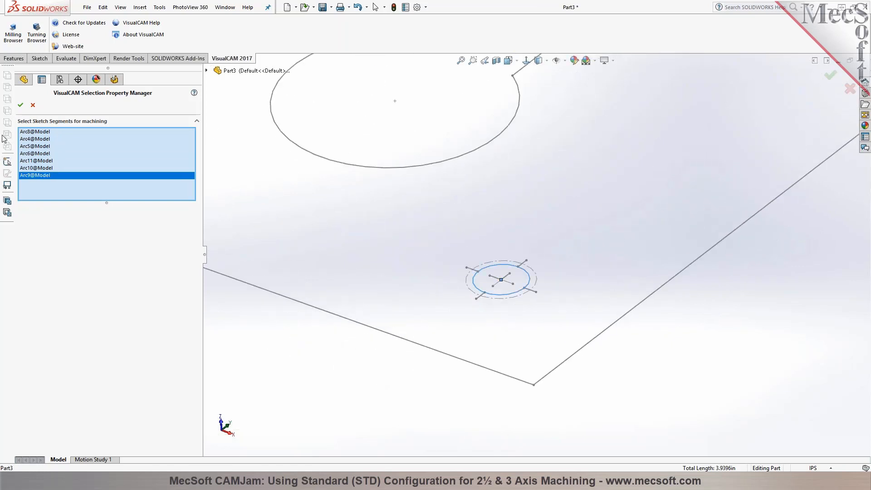
left_click(20, 105)
Create the drill DRILL-0.15 INCH from DRILL-1/8 INCH with a 0.15 tool diameter and a non-repeated tool number for the drilling operation
left_click(66, 109)
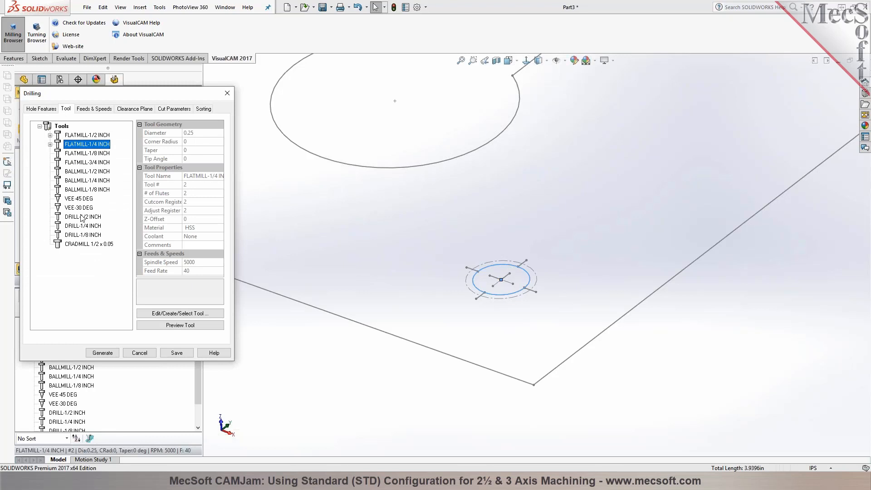
left_click(78, 235)
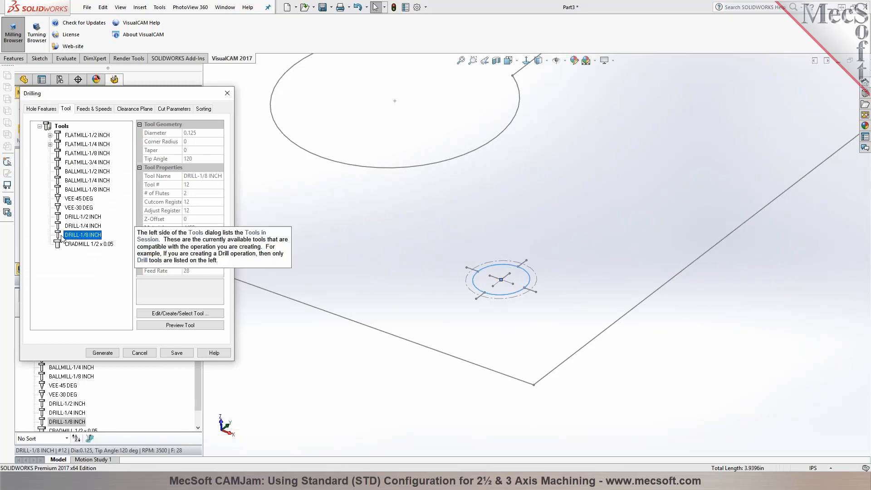
double_click(62, 236)
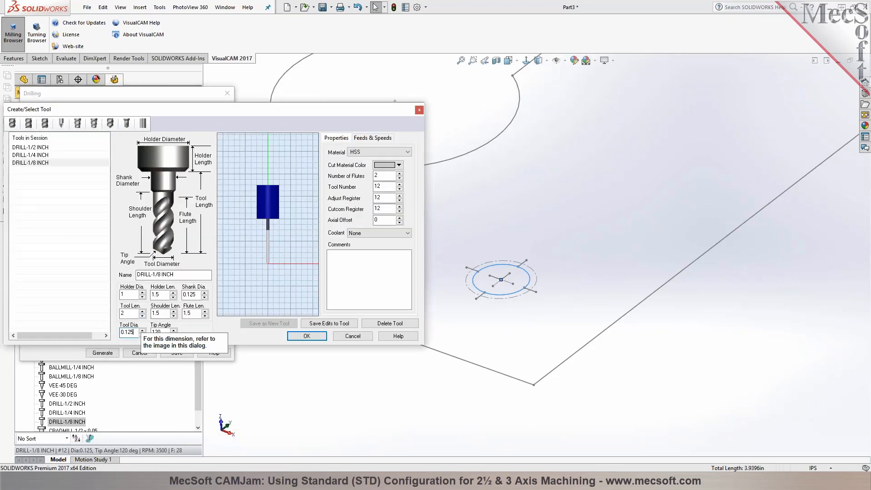
key("Tab")
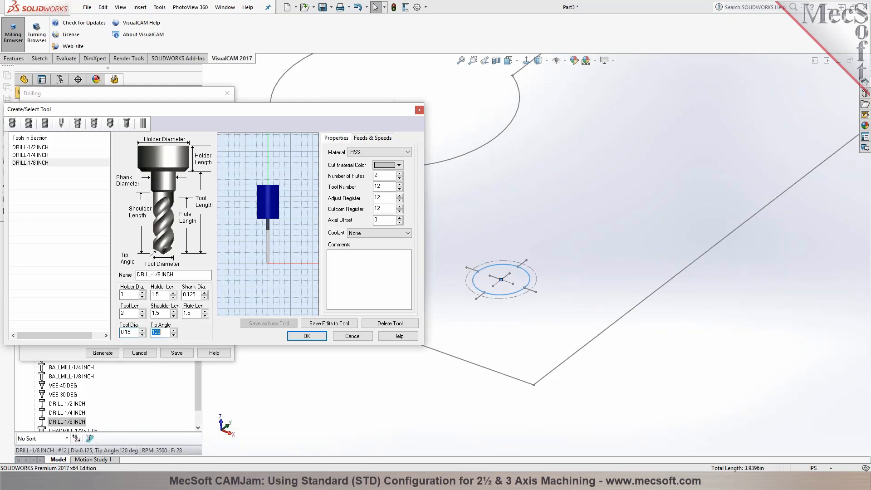
left_click_drag(152, 275, 157, 275)
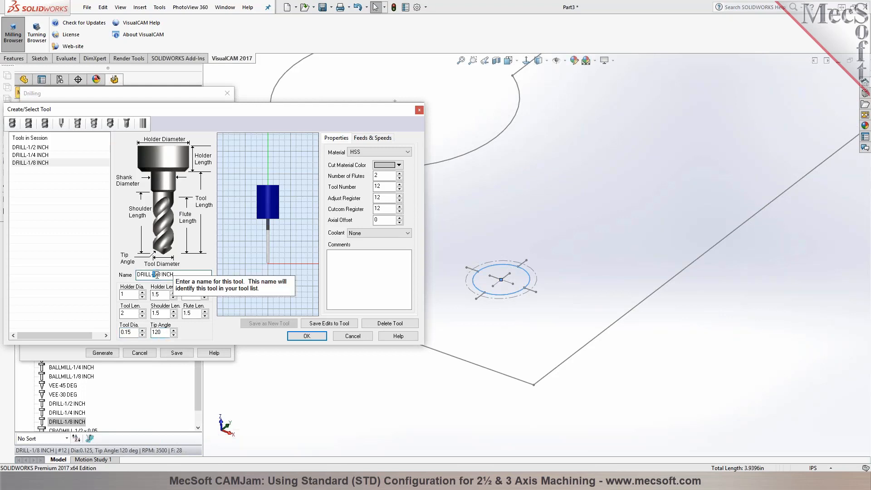
type("0.15")
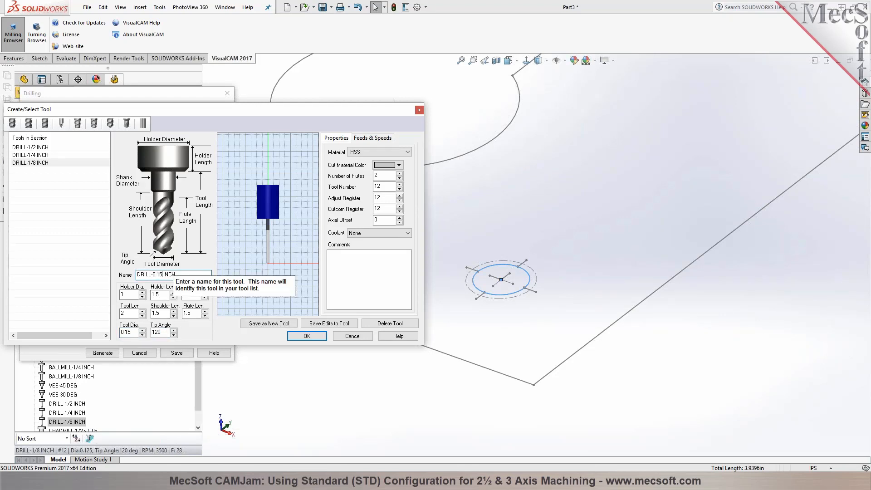
left_click(266, 324)
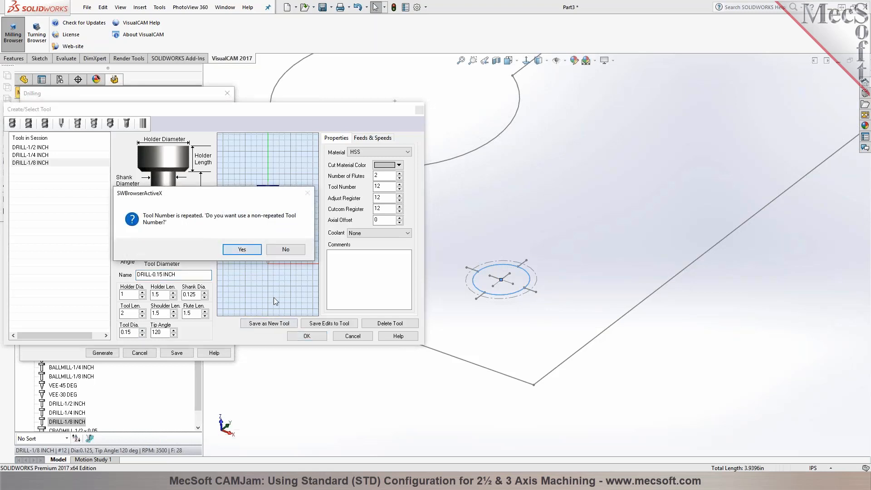
left_click(242, 249)
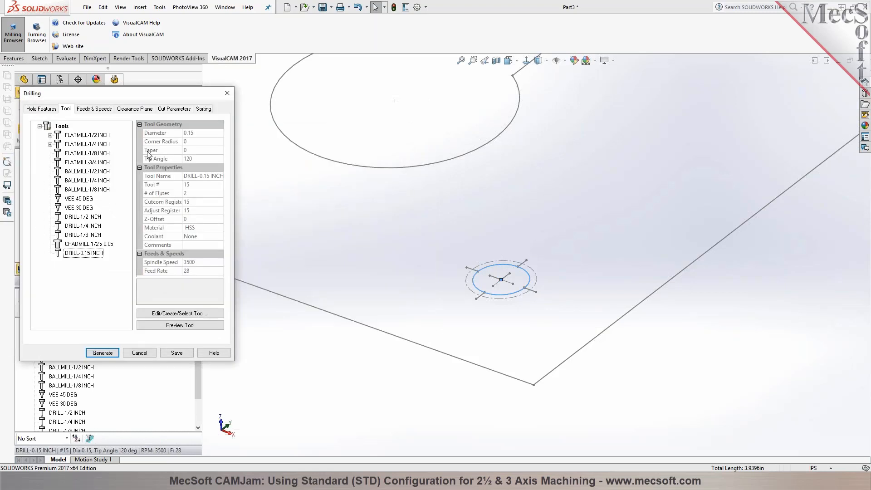
Generate the drilling toolpath with a 0.25 drill depth, the tool tip added to the depth, and hole sorting configured
left_click(173, 110)
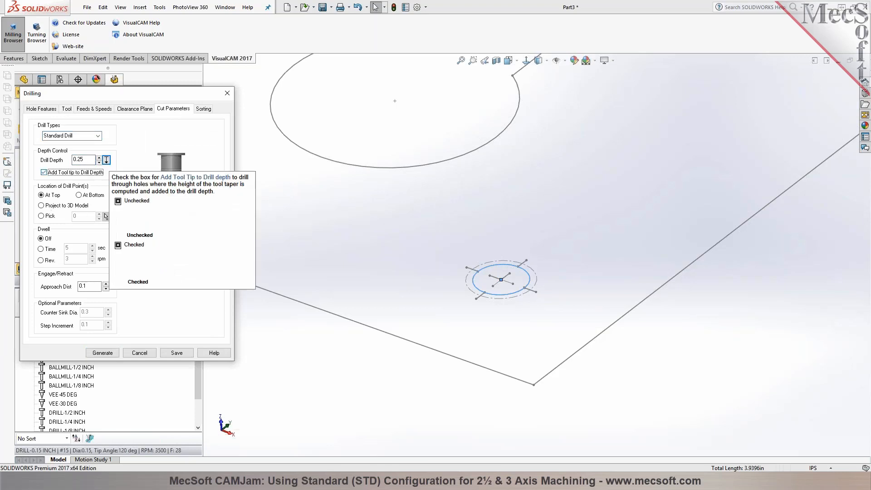
left_click(202, 109)
left_click(92, 131)
left_click(50, 169)
left_click(102, 353)
scroll(481, 400, "down", 5)
scroll(460, 388, "up", 20)
scroll(599, 137, "down", 3)
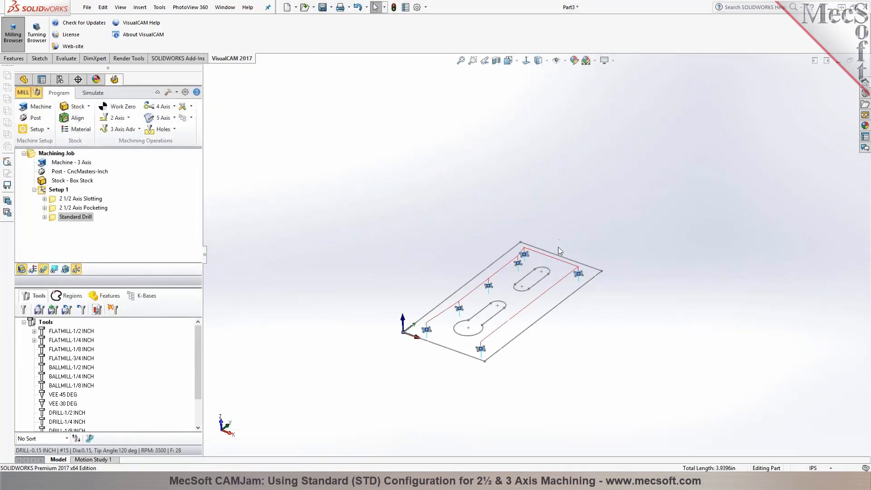
Simulate the Standard Drill toolpath and pause it partway through the holes
scroll(560, 251, "down", 3)
left_click(93, 93)
left_click(84, 119)
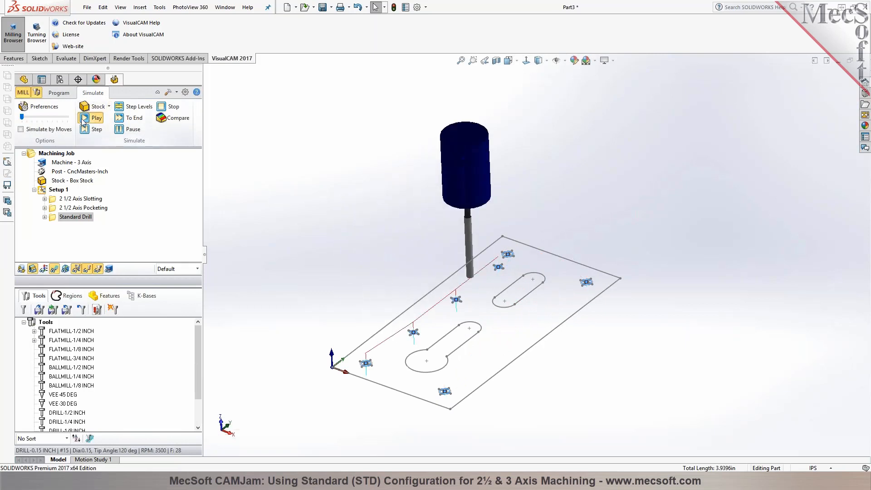
left_click(122, 129)
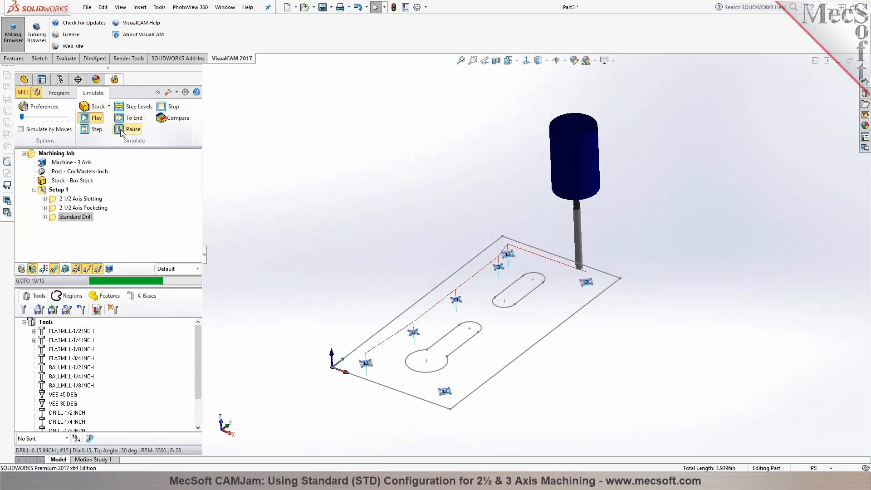
Simulate the Standard Drill toolpath on the cut stock, inspect the drilled plate, and return to programming
right_click(84, 216)
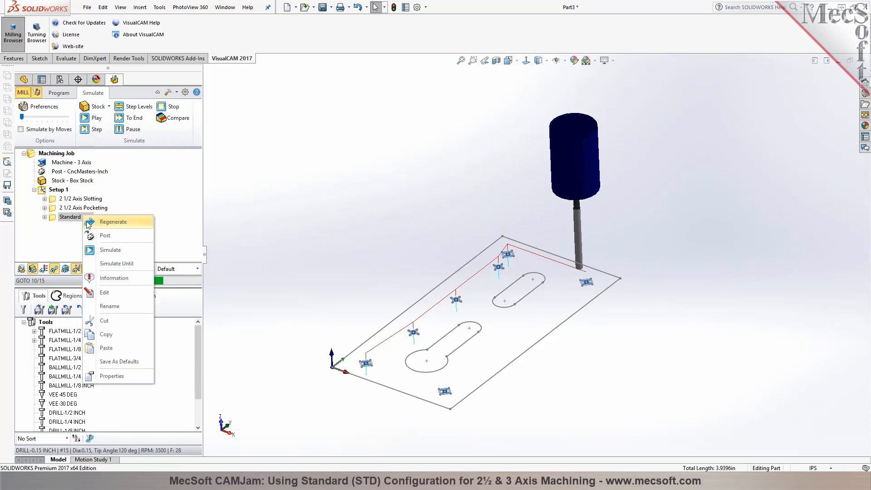
left_click(93, 250)
middle_click_drag(287, 207, 322, 168)
scroll(379, 382, "down", 2)
middle_click_drag(346, 364, 343, 386)
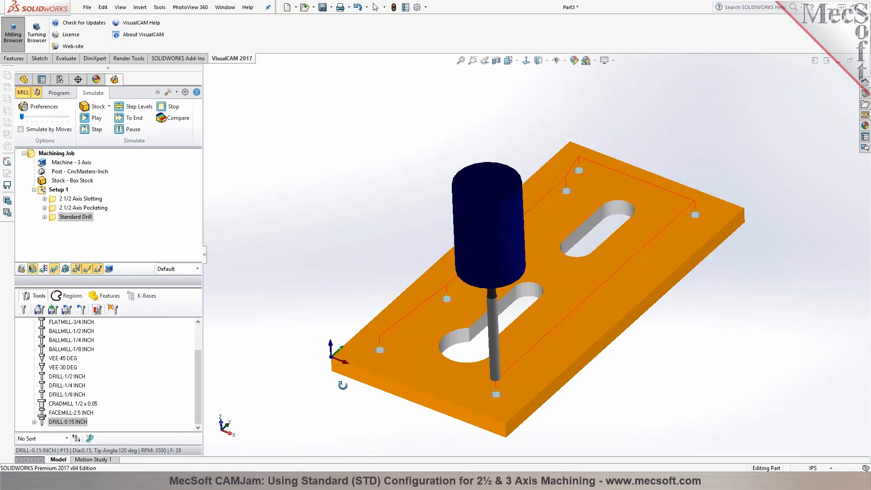
left_click(59, 93)
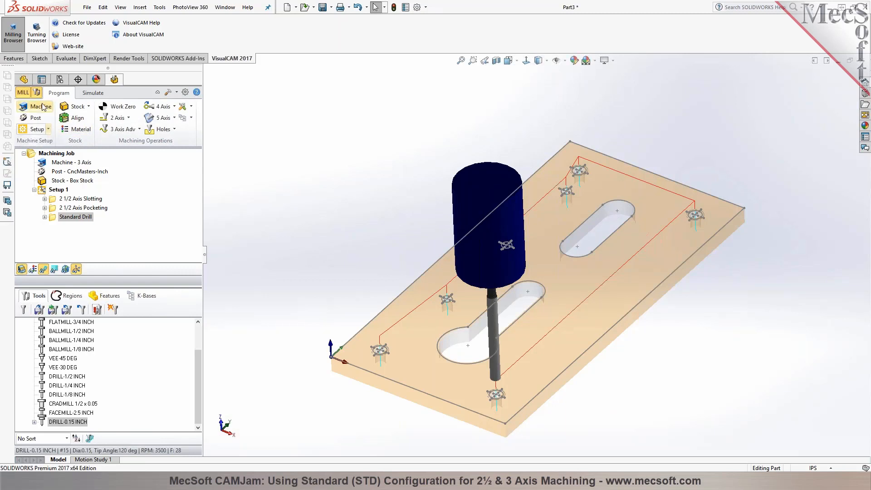
Select the imported Model sketch in the part's feature tree and bring up the solid feature commands
left_click(23, 79)
left_click(45, 192)
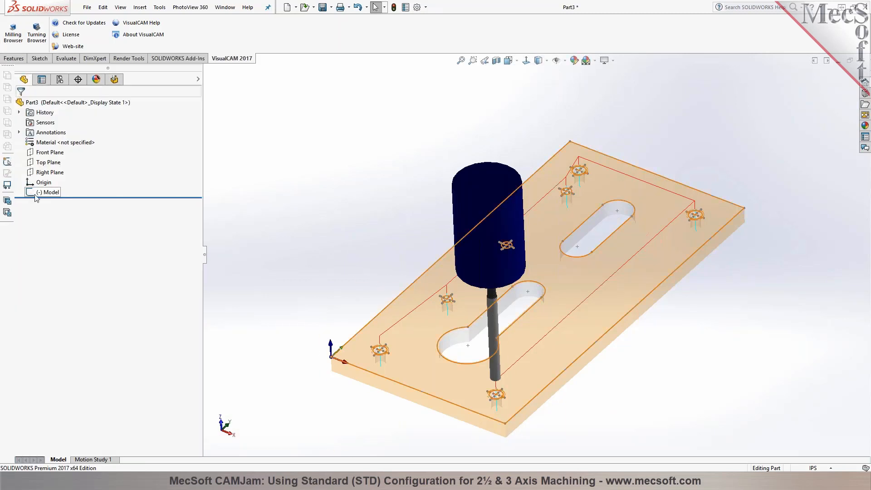
left_click(22, 60)
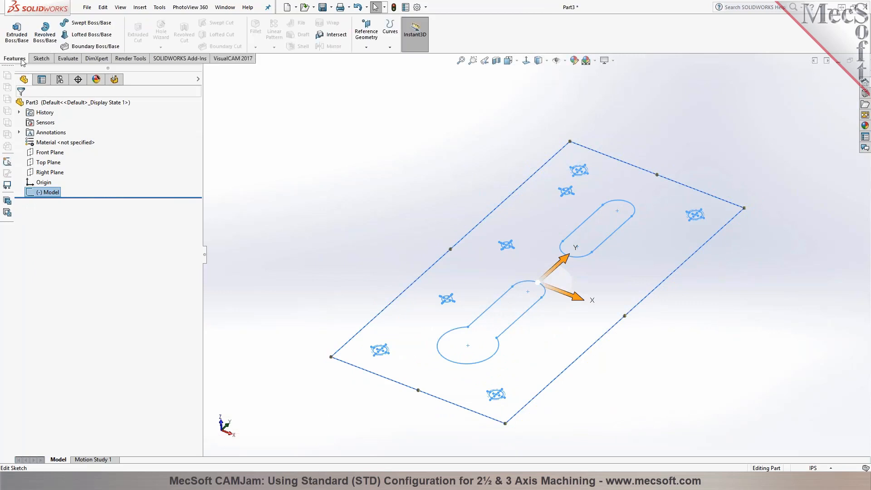
left_click(22, 40)
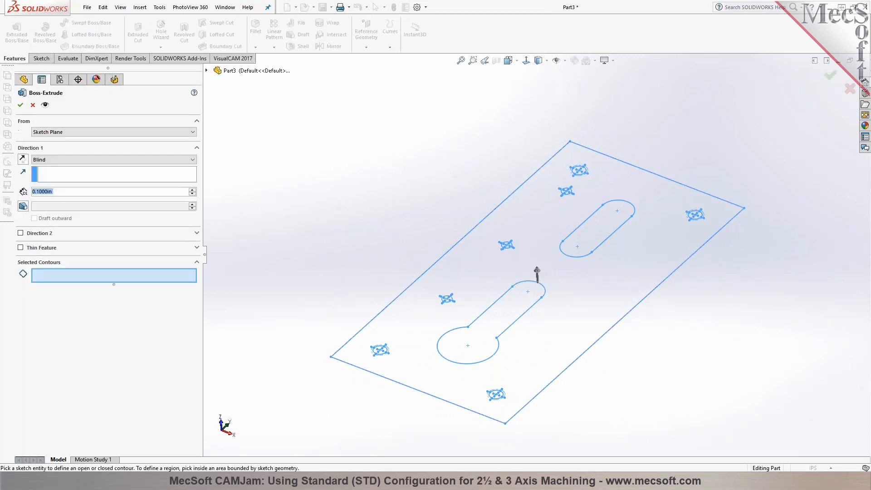
left_click(510, 282)
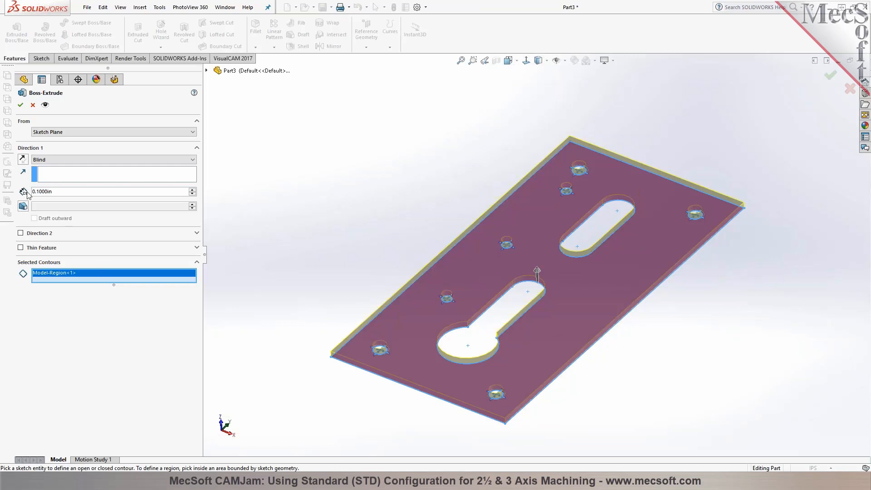
left_click(24, 160)
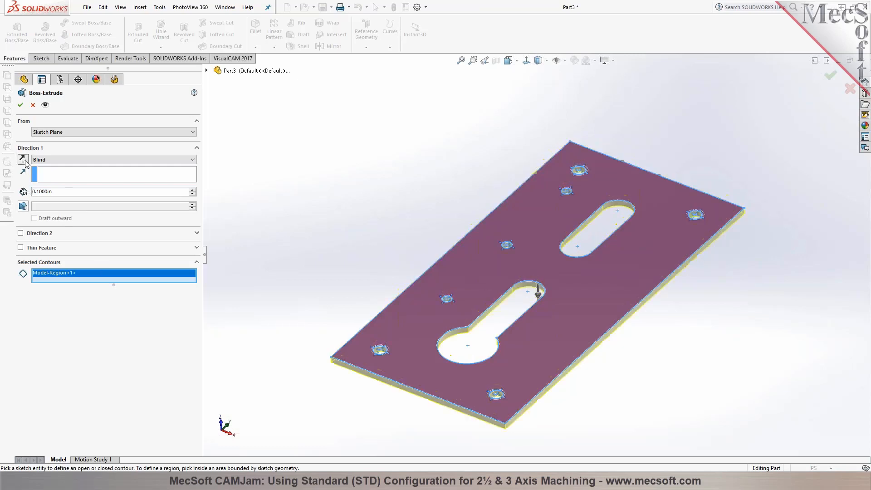
left_click(193, 190)
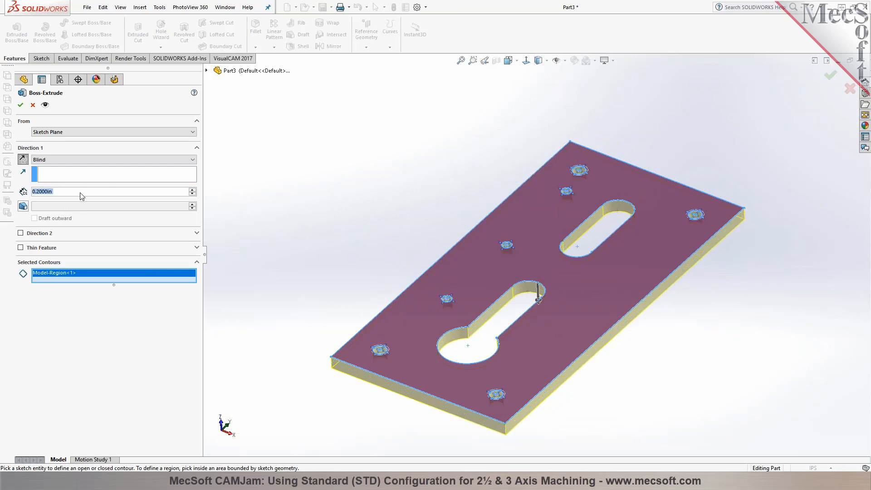
left_click(39, 192)
left_click_drag(37, 192, 50, 192)
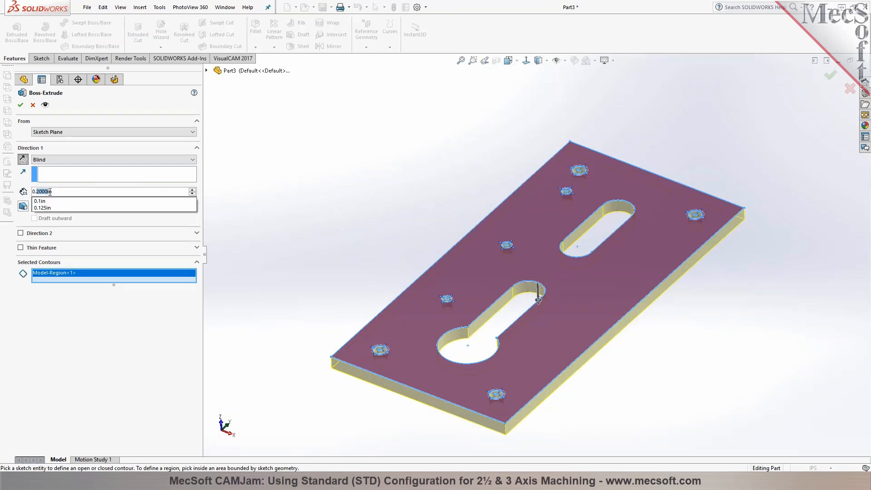
type("25")
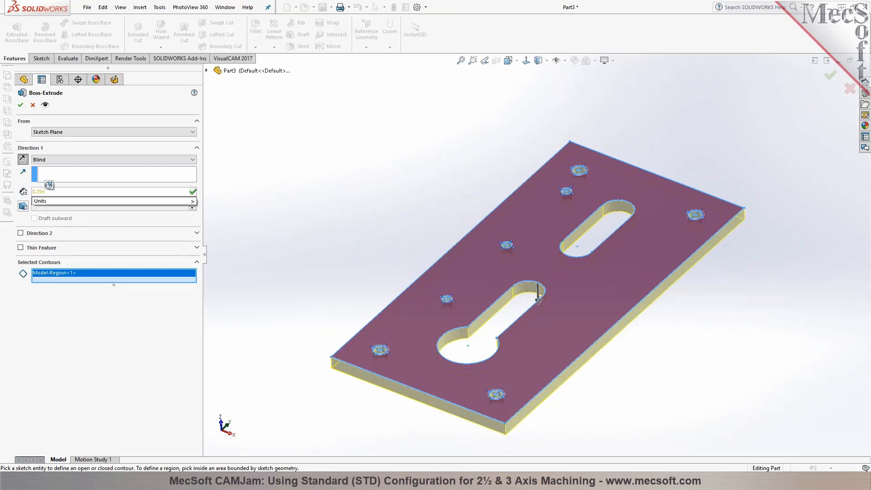
key("Return")
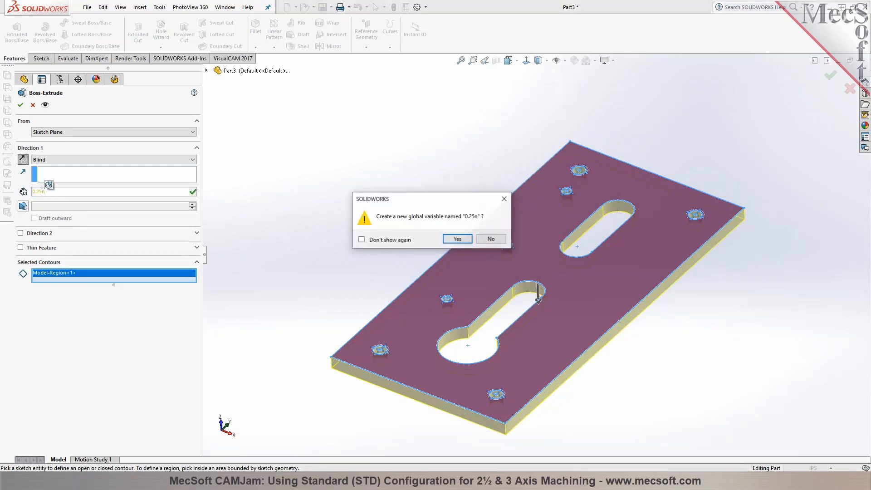
left_click(491, 240)
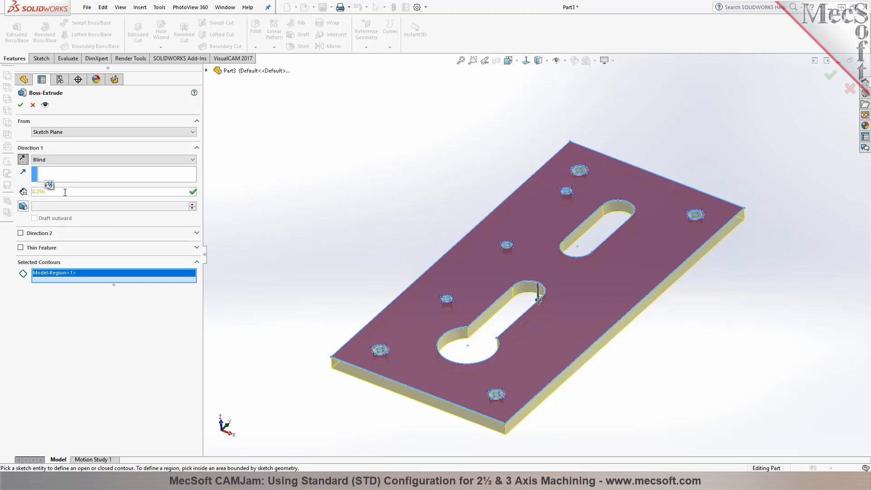
key("Escape")
Extrude the plate region of the sketch 0.25 in blind in the reversed direction, leaving the slots and holes open
left_click(16, 34)
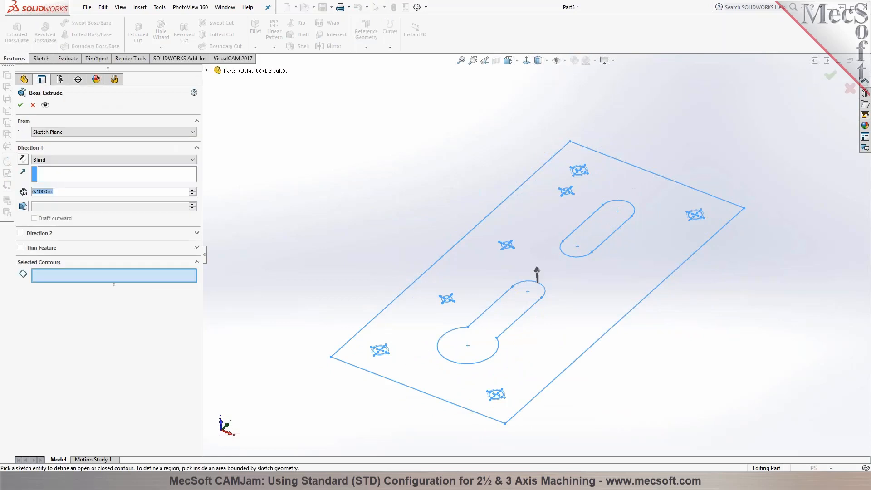
left_click(537, 273)
double_click(57, 191)
type("0.25")
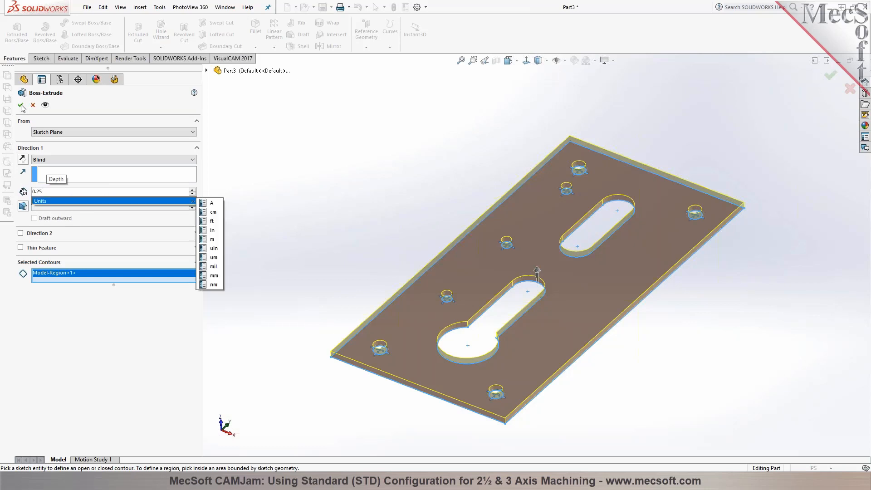
key("Return")
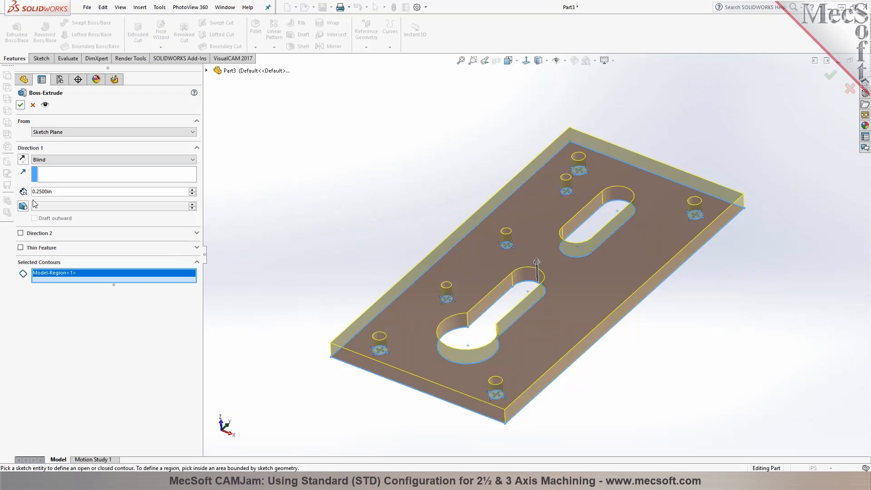
left_click(23, 160)
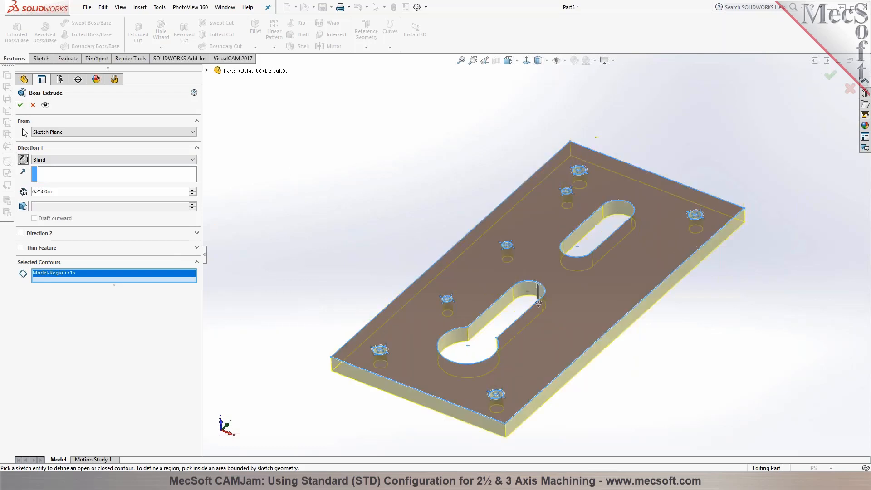
left_click(20, 105)
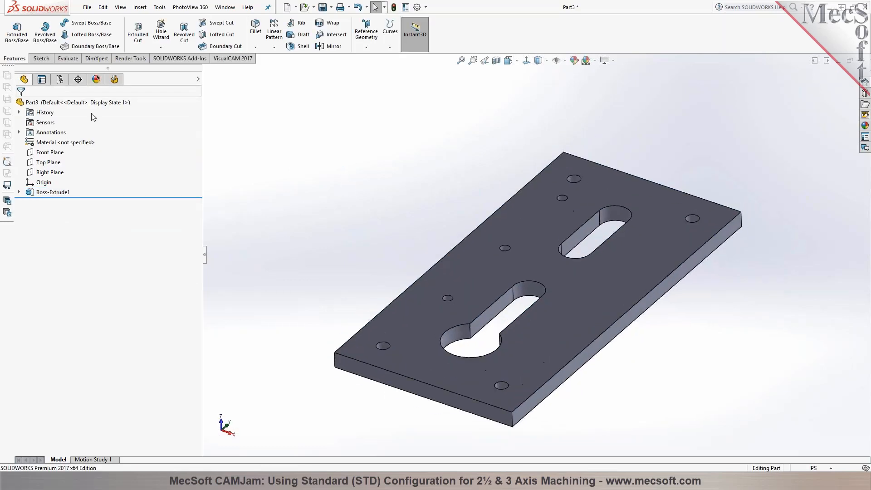
Return to the machining job and review the slotting, pocketing and drilling toolpaths on the solid plate
left_click(114, 79)
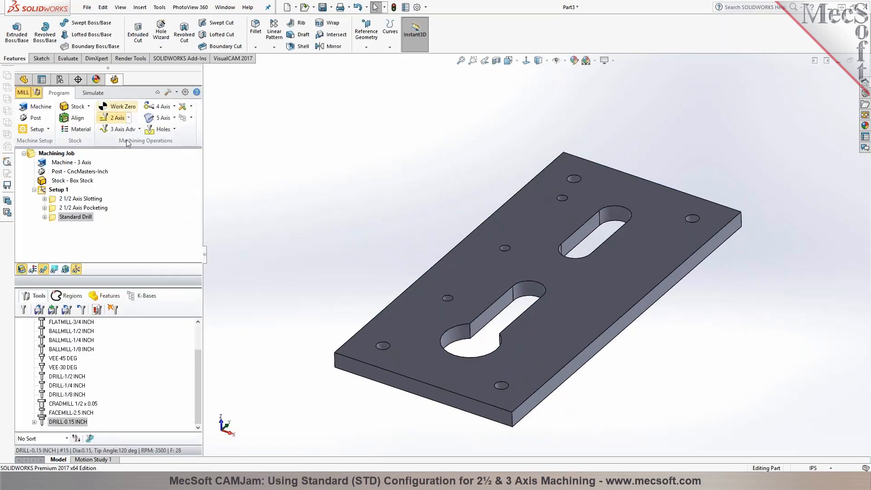
left_click(81, 202)
left_click(82, 208)
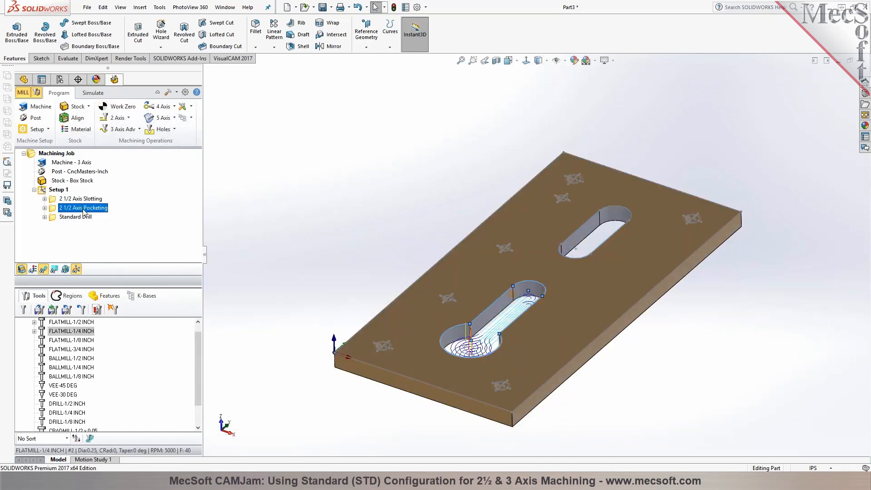
left_click(75, 216)
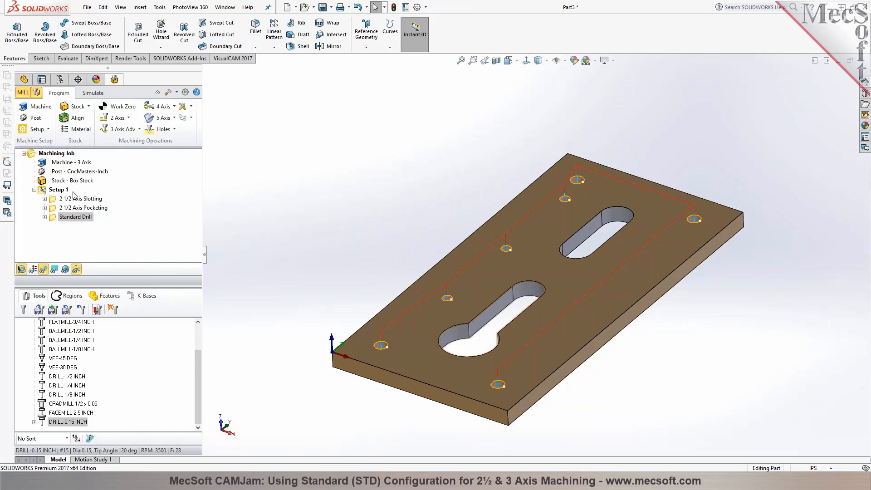
Post Setup 1 with the CncMasters-Inch post as Part3_Setup 1.nc on the Desktop, and close the resulting G-code file
left_click(57, 191)
right_click(57, 190)
left_click(73, 212)
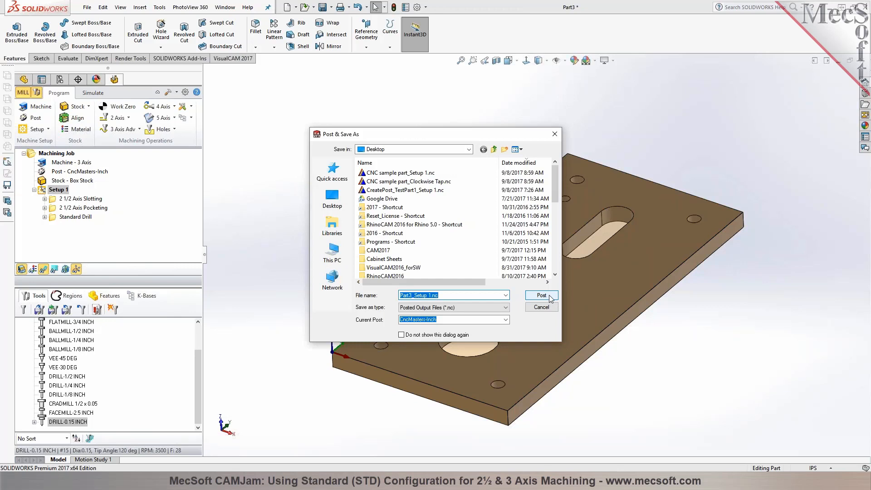
left_click(550, 297)
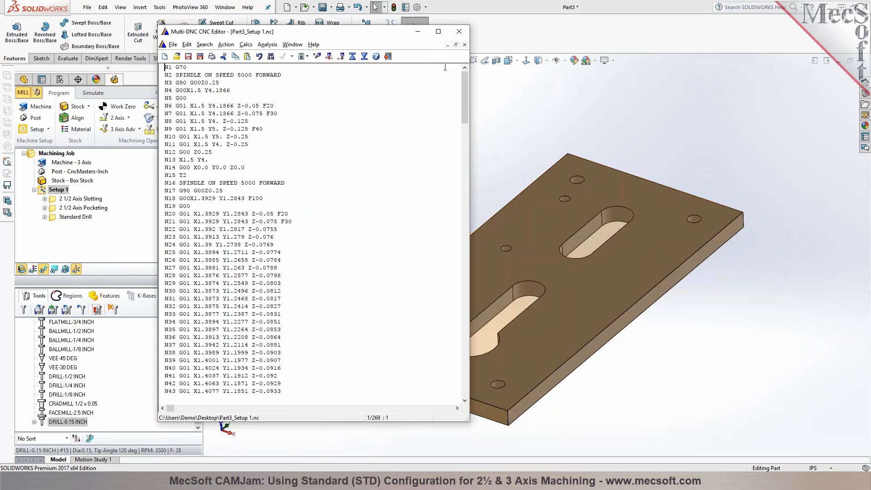
left_click(458, 34)
mouse_move(507, 140)
middle_mouse_down()
mouse_move(504, 127)
mouse_move(508, 139)
middle_mouse_up()
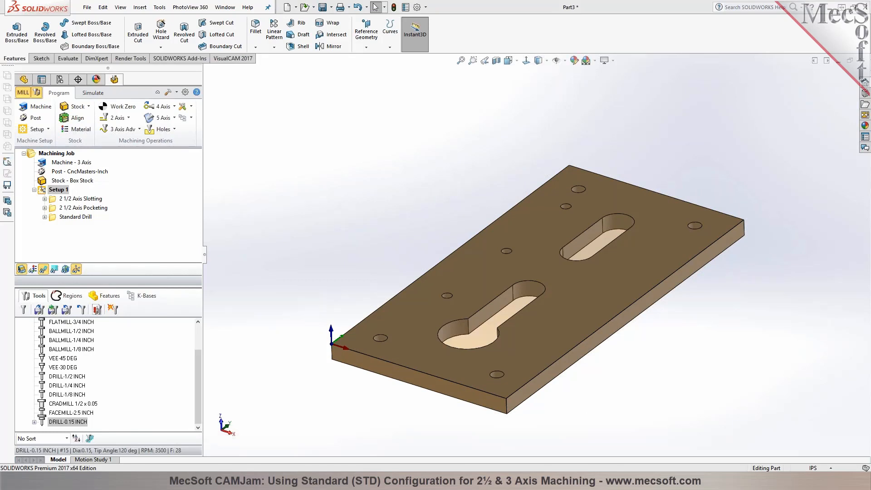
Open Part-Cavity.SLDPRT and close the plate part without saving its changes
key("super+e")
left_click_drag(603, 9, 870, 44)
left_click(861, 61)
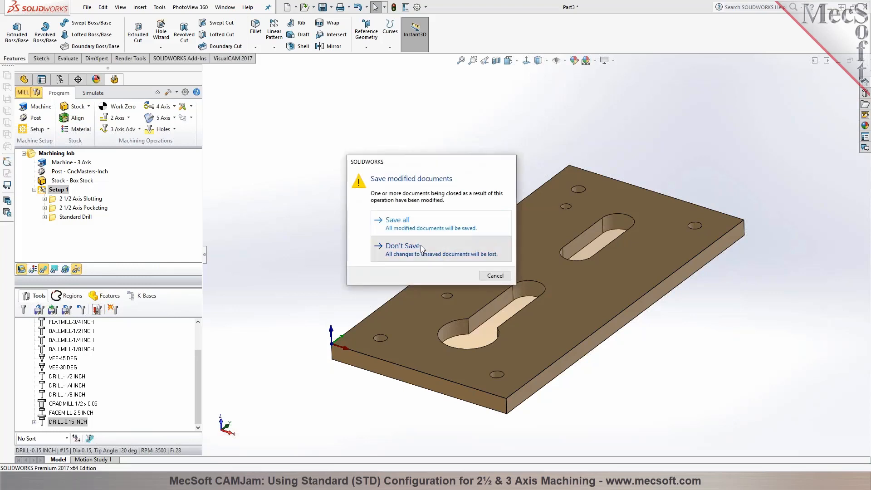
left_click(422, 248)
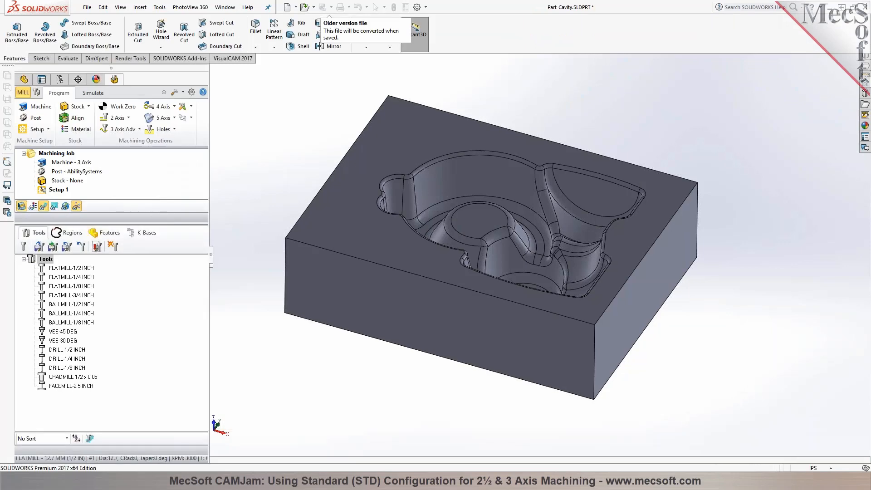
Examine the cavity part's recesses and curved walls from several angles, and enlarge the machining job list
left_click(437, 243)
scroll(485, 233, "down", 4)
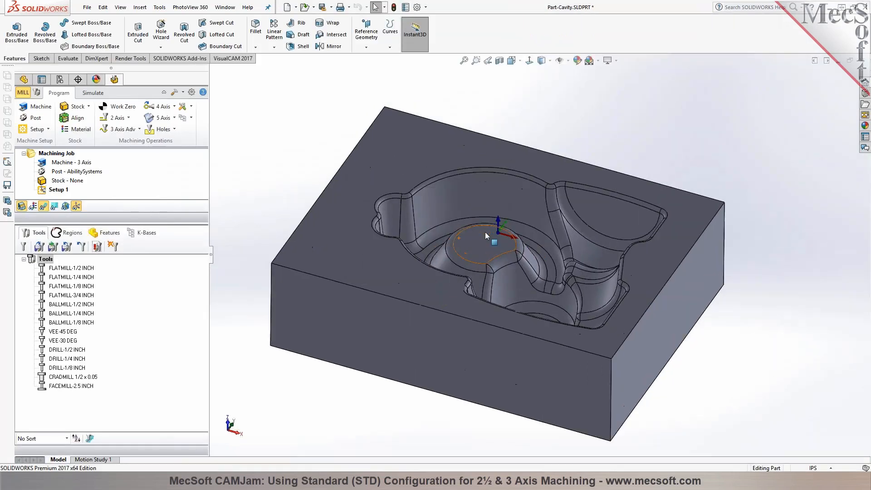
middle_click_drag(513, 223, 519, 261)
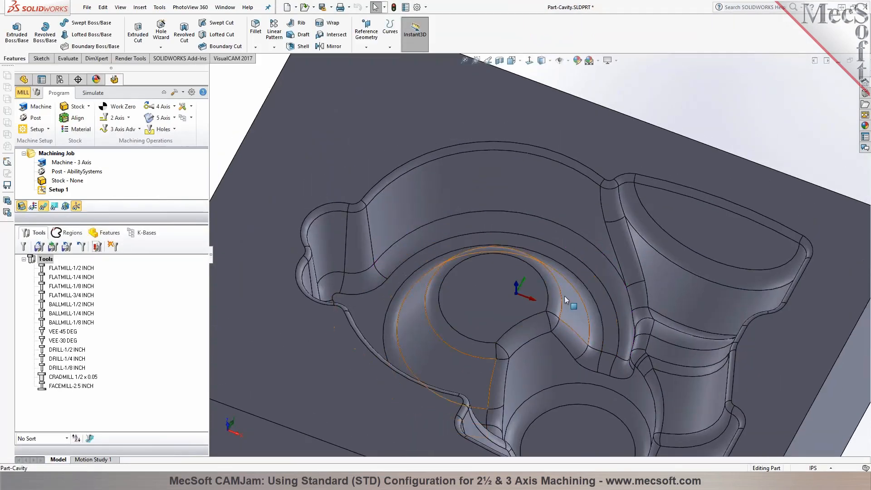
scroll(614, 256, "up", 5)
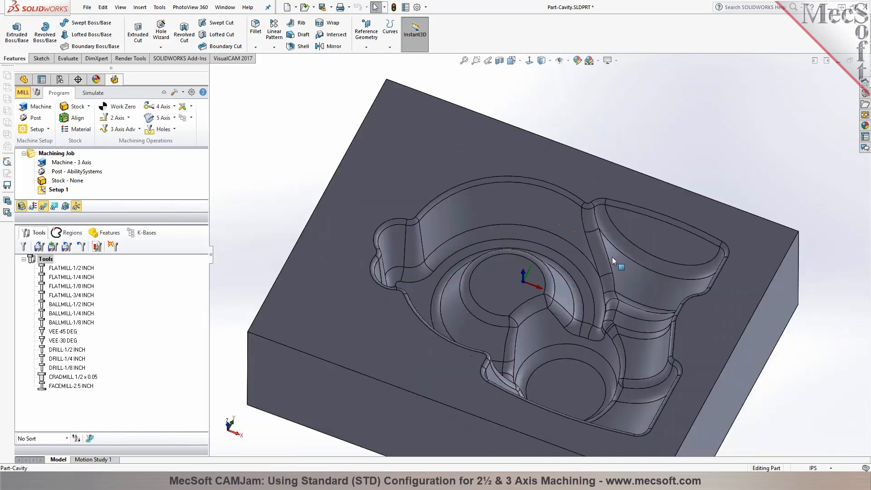
middle_click_drag(580, 239, 633, 233)
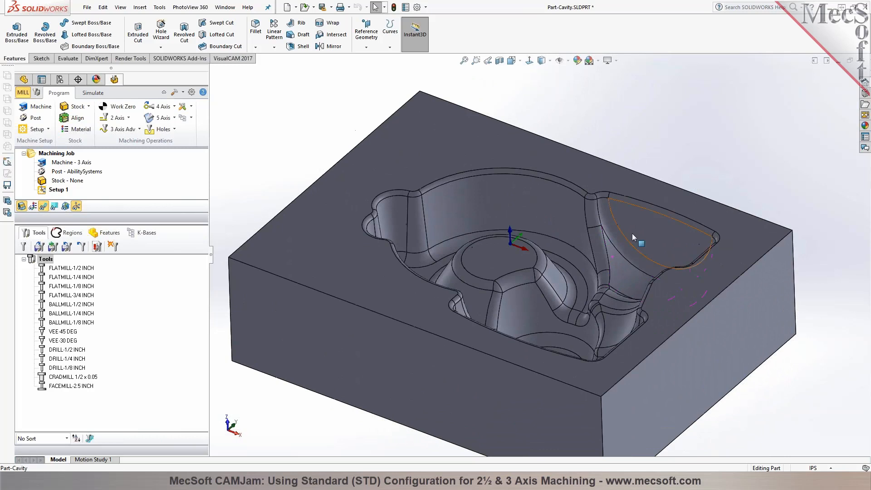
left_click_drag(119, 224, 115, 281)
scroll(511, 280, "up", 3)
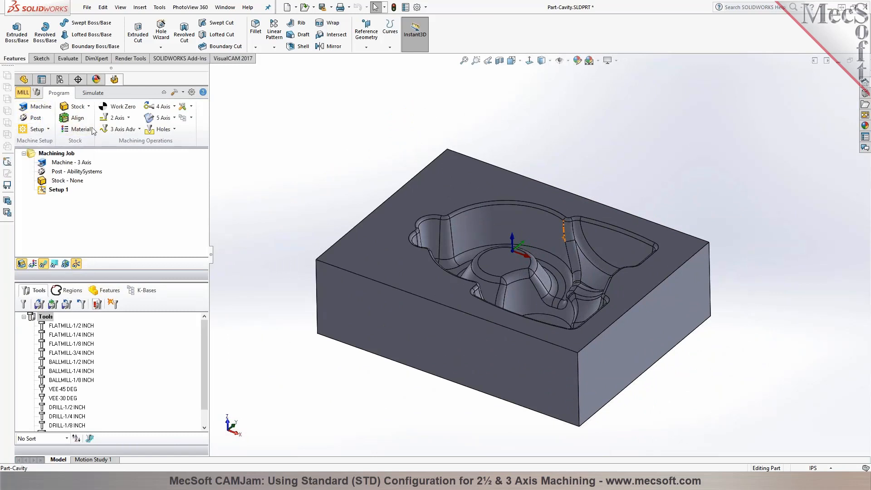
Define a box stock around the cavity part with length 8, width 6 and height 2.25
left_click(87, 106)
left_click(88, 124)
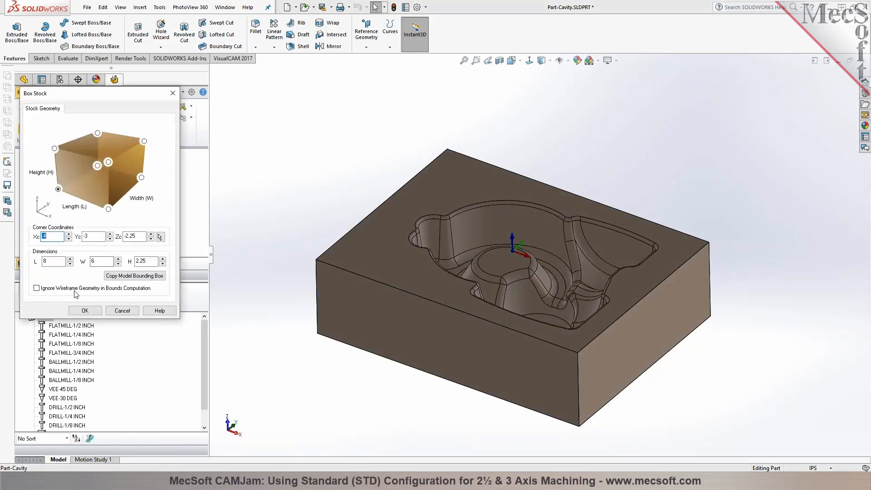
left_click(96, 310)
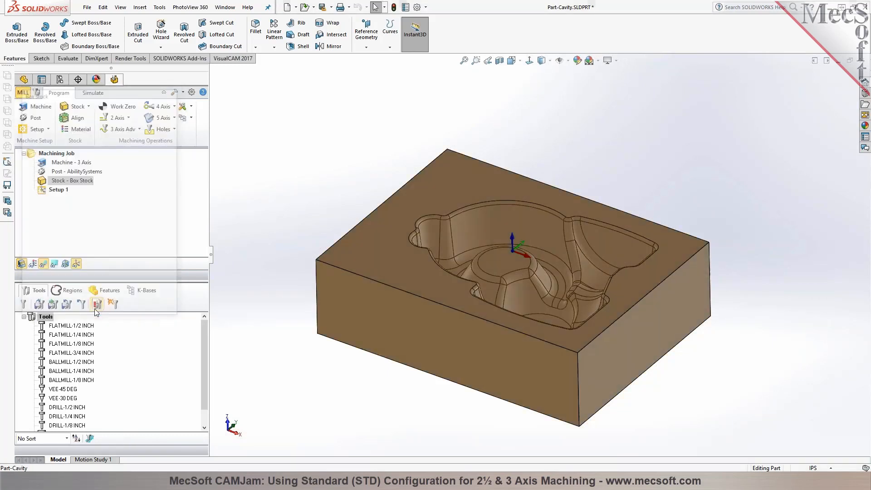
Generate a Horizontal Roughing operation for the cavity with FLATMILL-1/2 INCH and a core/facing stepover of 35% of the tool diameter
left_click(139, 129)
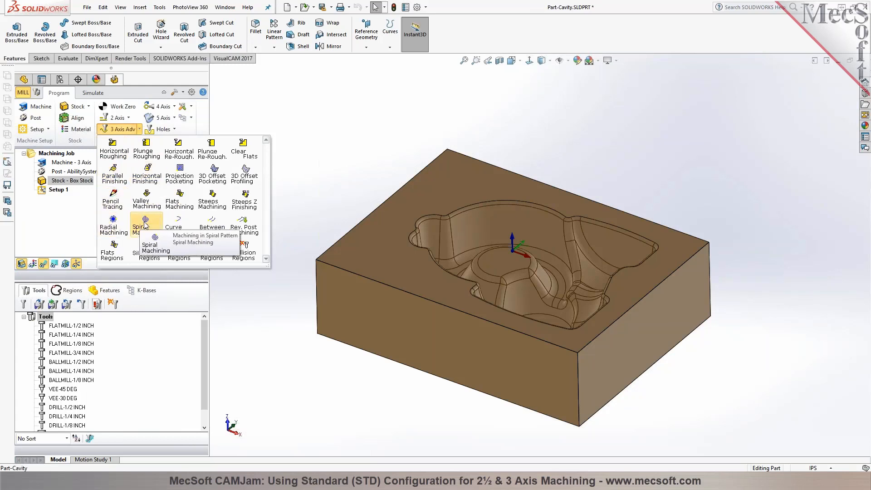
left_click(113, 150)
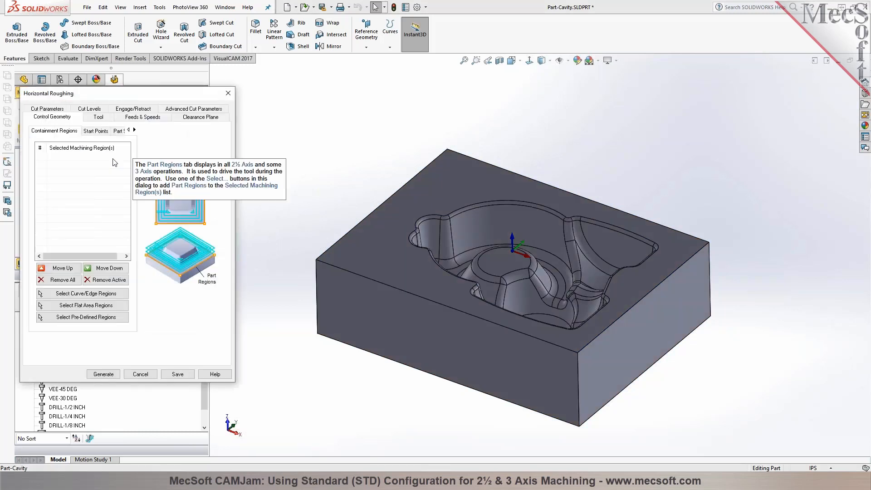
left_click(98, 117)
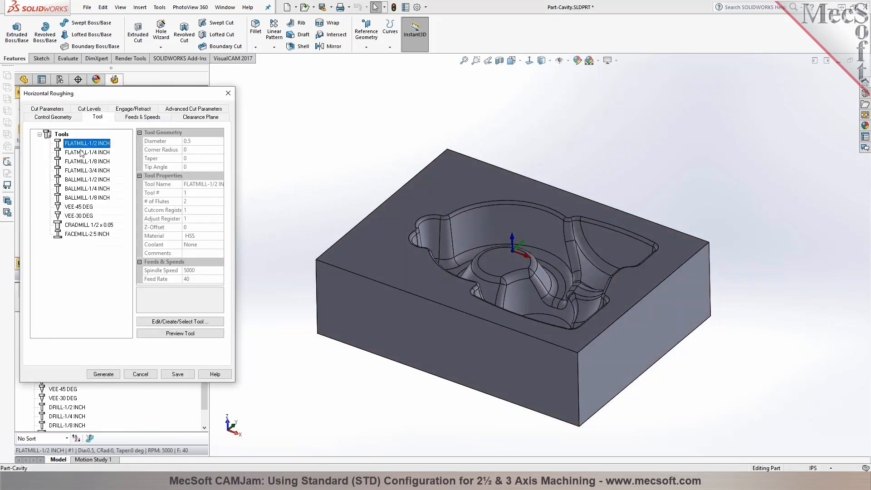
left_click(138, 119)
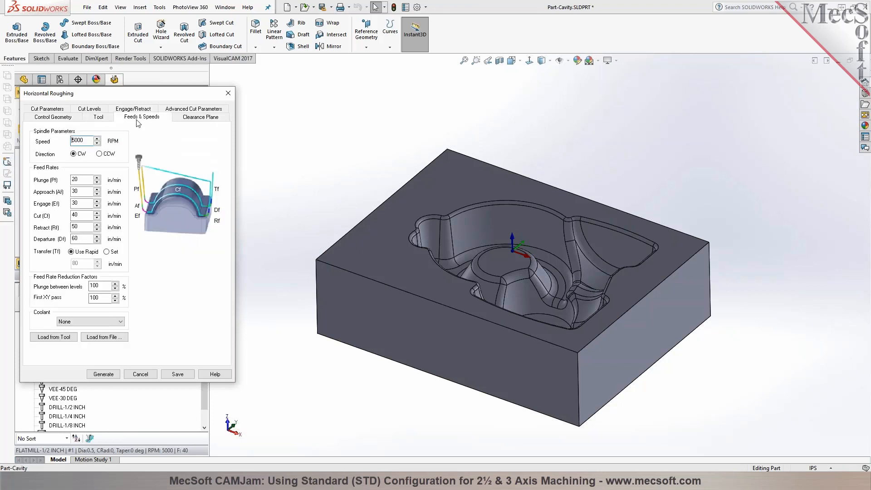
left_click(197, 118)
left_click(64, 112)
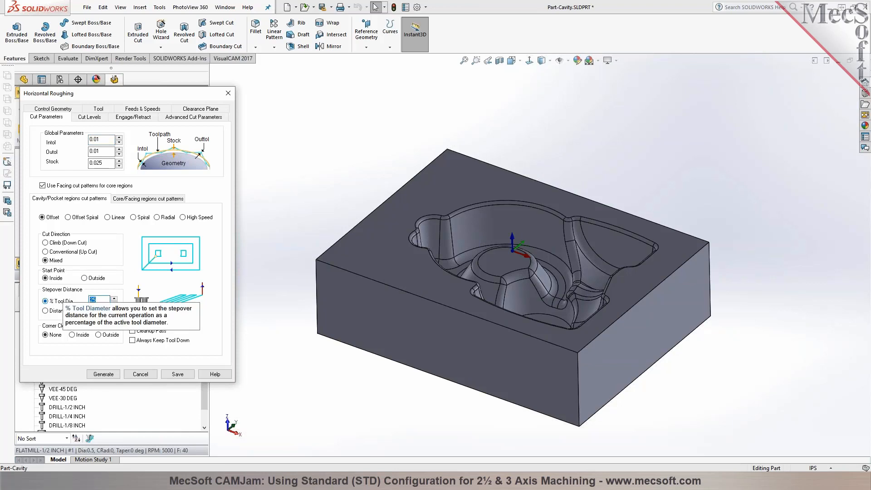
left_click(137, 199)
type("35")
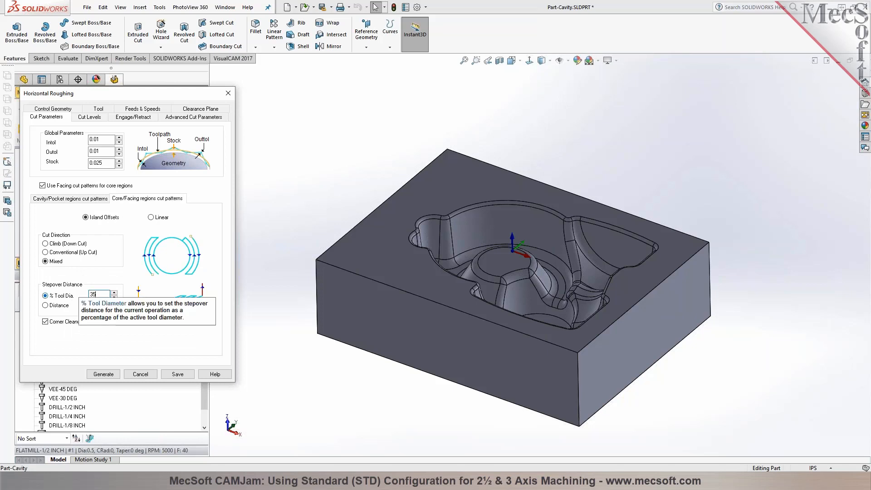
left_click(101, 373)
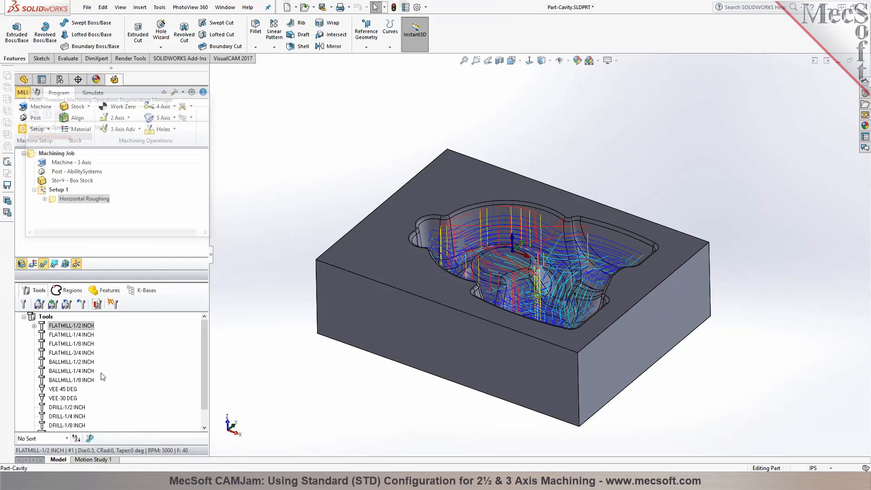
Examine the Horizontal Roughing toolpath on the cavity, stepping through its individual Z levels
scroll(613, 307, "down", 5)
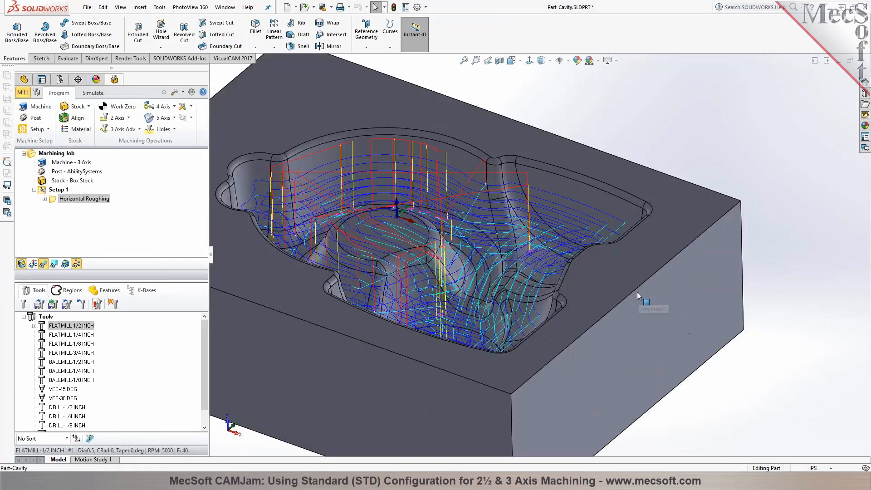
middle_click_drag(612, 307, 621, 271)
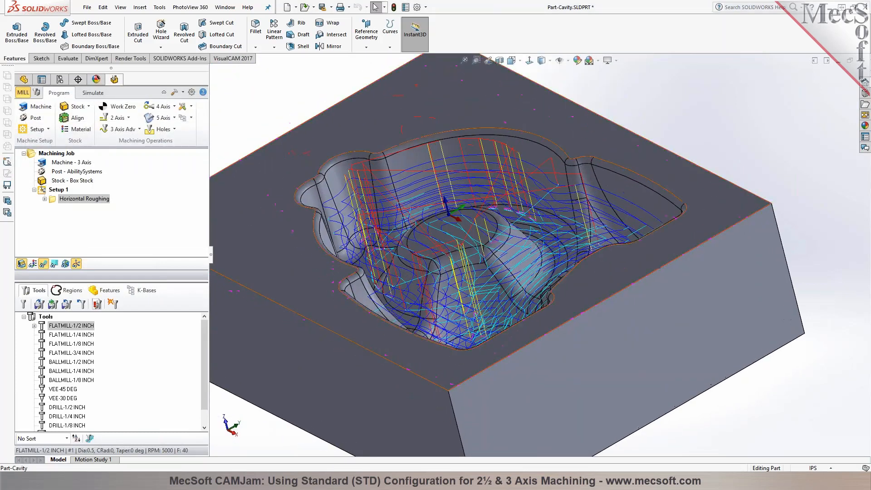
left_click(54, 263)
left_click(161, 203)
left_click(161, 211)
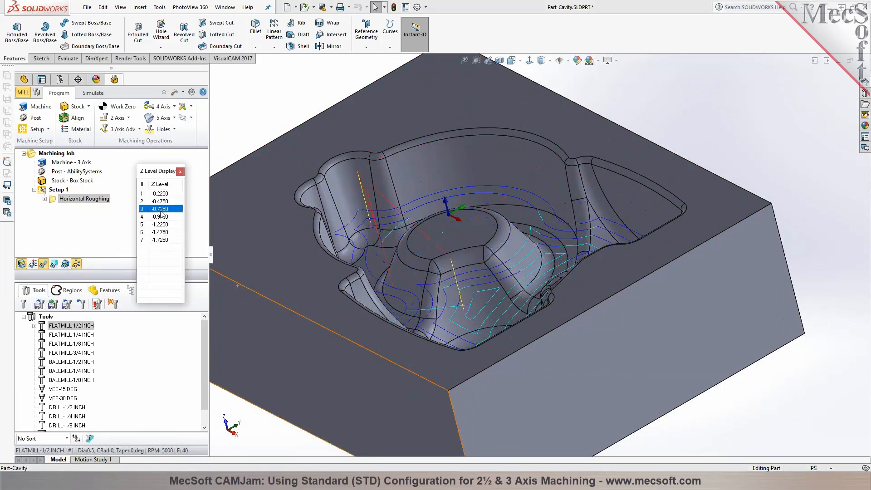
left_click(160, 217)
left_click(161, 225)
left_click(161, 232)
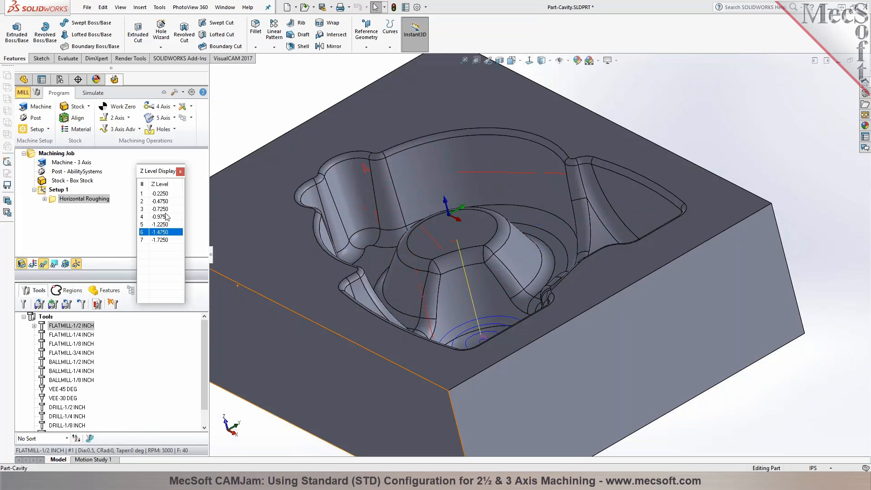
left_click(180, 172)
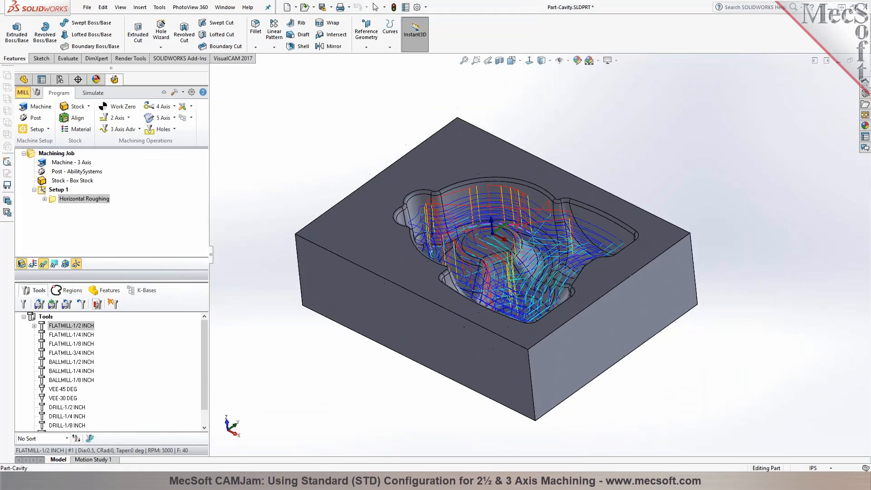
Simulate the Horizontal Roughing operation on the box stock, raising the simulation speed and running it to the end
left_click(94, 93)
left_click(93, 117)
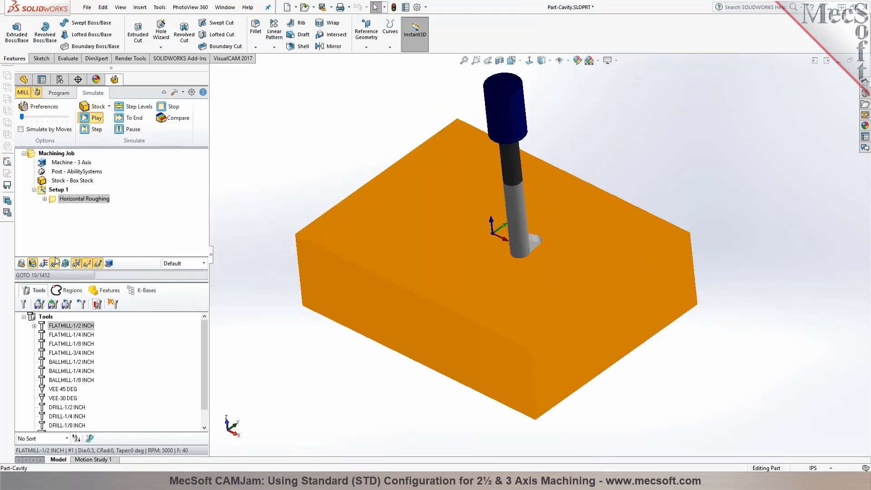
left_click_drag(21, 117, 46, 119)
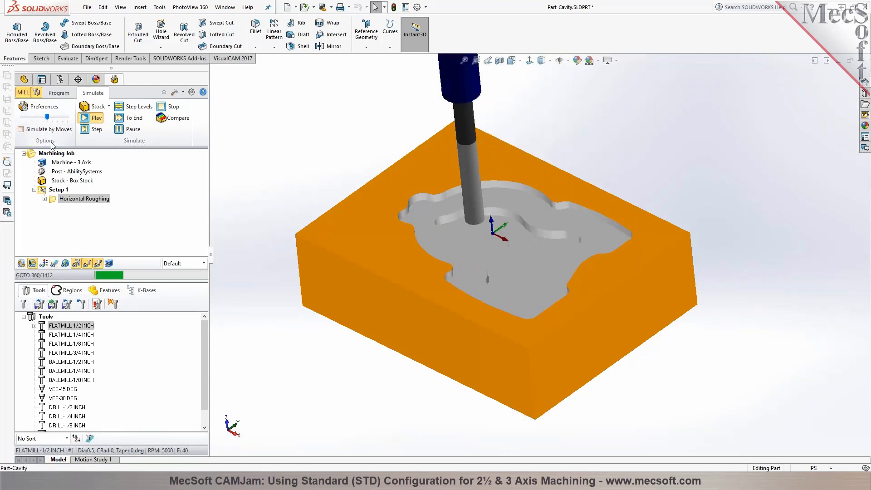
left_click(125, 118)
middle_click_drag(213, 166, 250, 155)
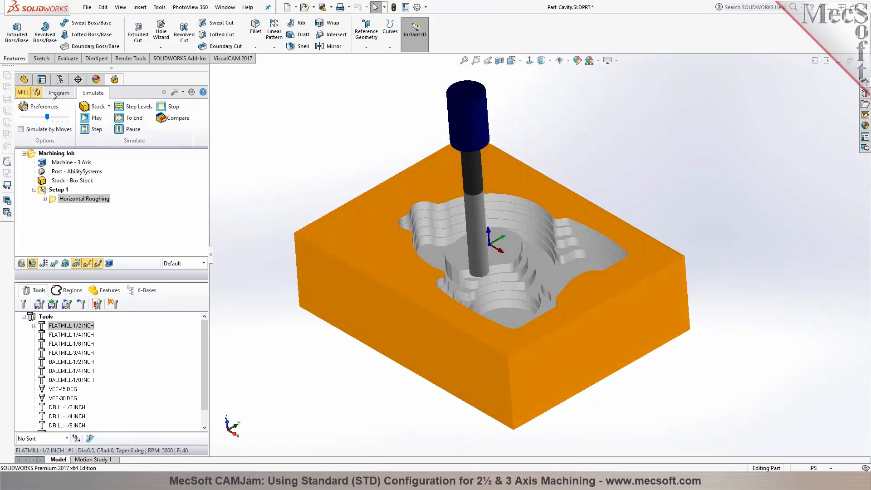
Start a Horizontal Finishing operation with the tangent edge loop around the cavity opening as its containment region
left_click(58, 93)
left_click(119, 129)
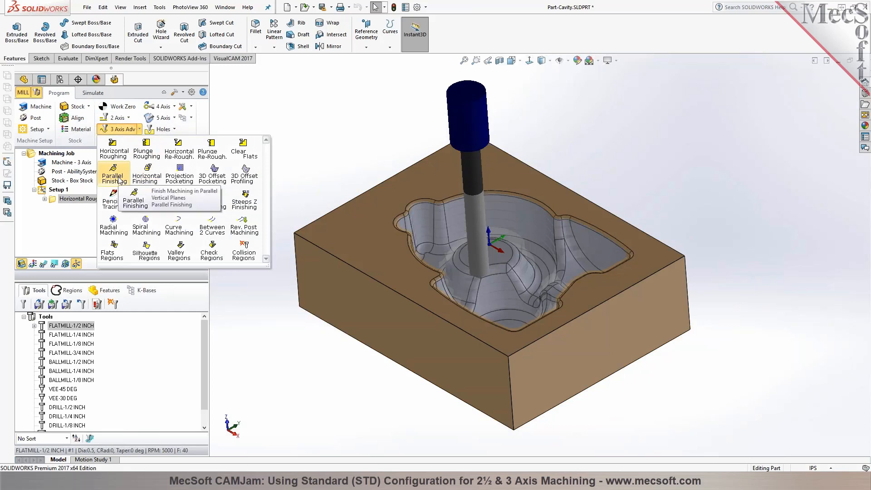
left_click(147, 179)
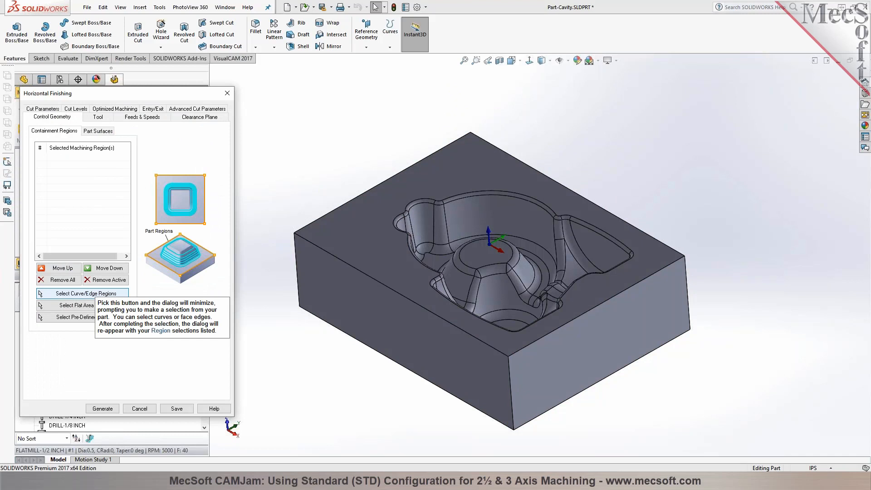
left_click(89, 293)
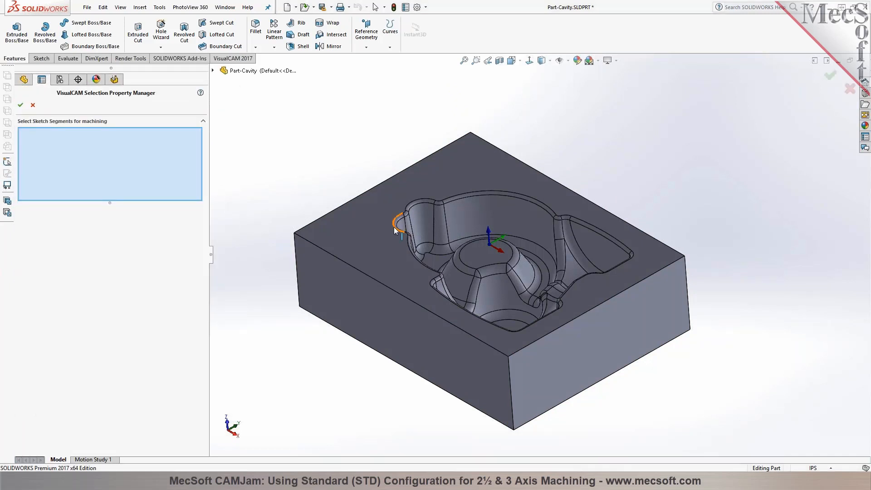
right_click(394, 227)
left_click(427, 313)
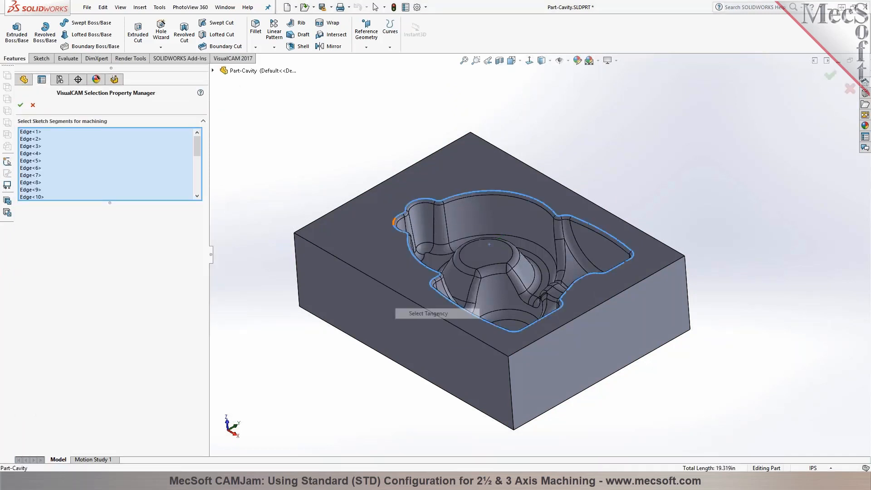
left_click(20, 106)
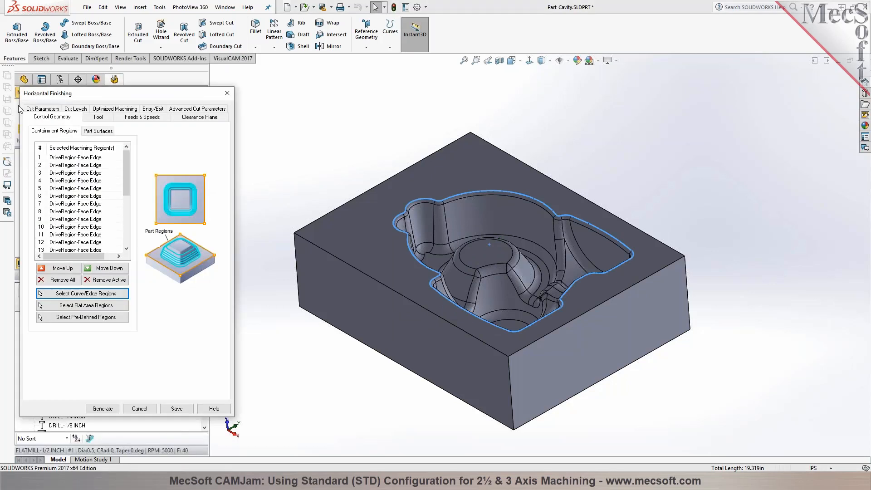
Assign BALLMILL-1/4 INCH to the Horizontal Finishing operation and set its stepdown to 15% of the tool diameter
left_click(97, 117)
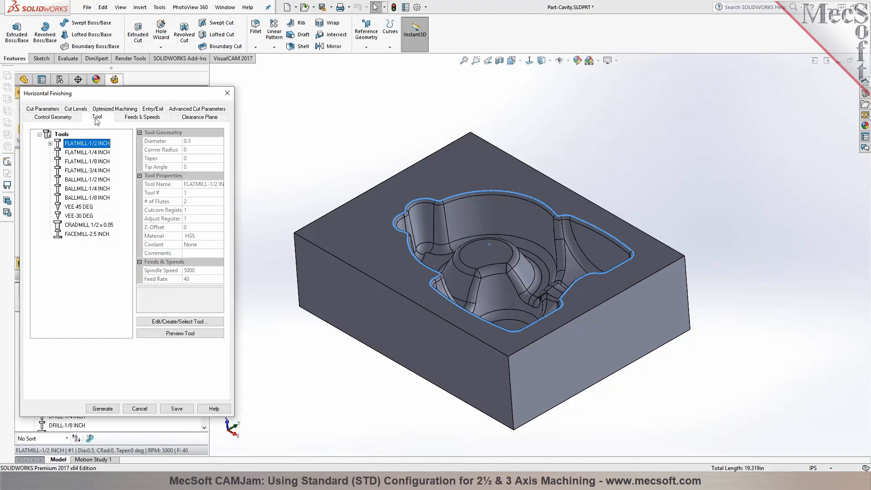
left_click(97, 188)
left_click(50, 109)
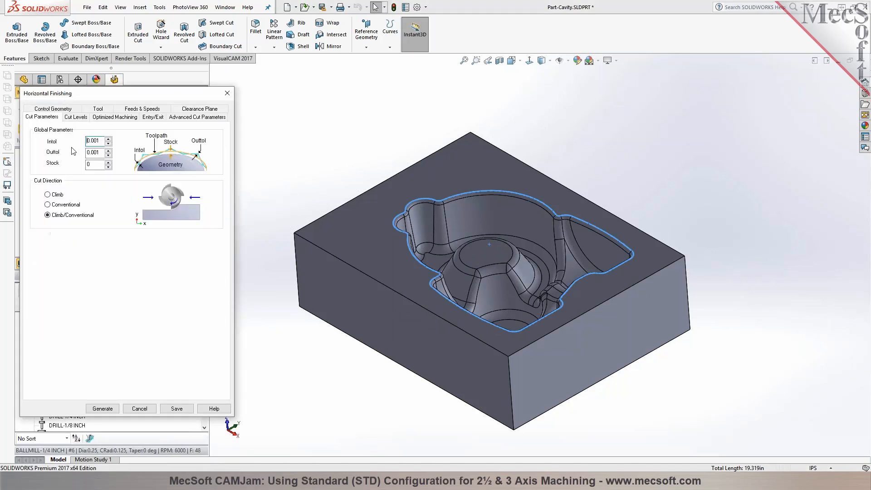
left_click(72, 119)
type("15")
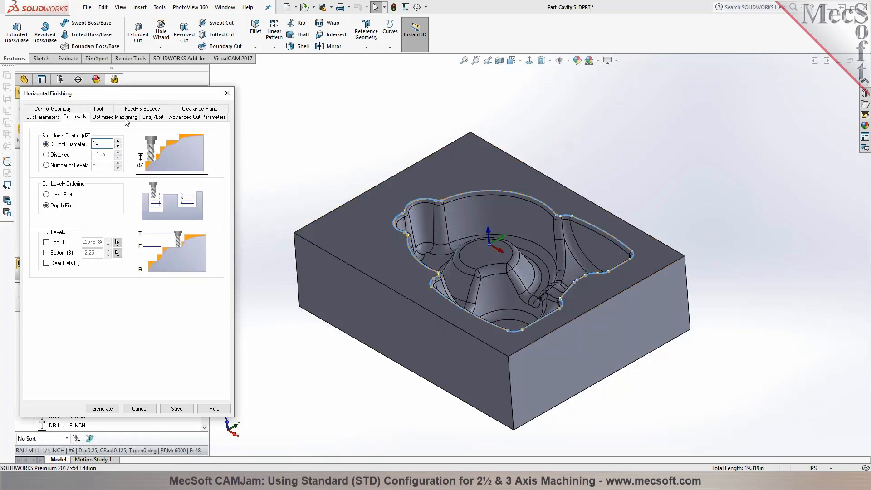
Enable optimized XY machining between levels with a stepover of 20% of the tool diameter, and generate the Horizontal Finishing toolpath
left_click(125, 119)
left_click(76, 140)
double_click(95, 157)
type("20")
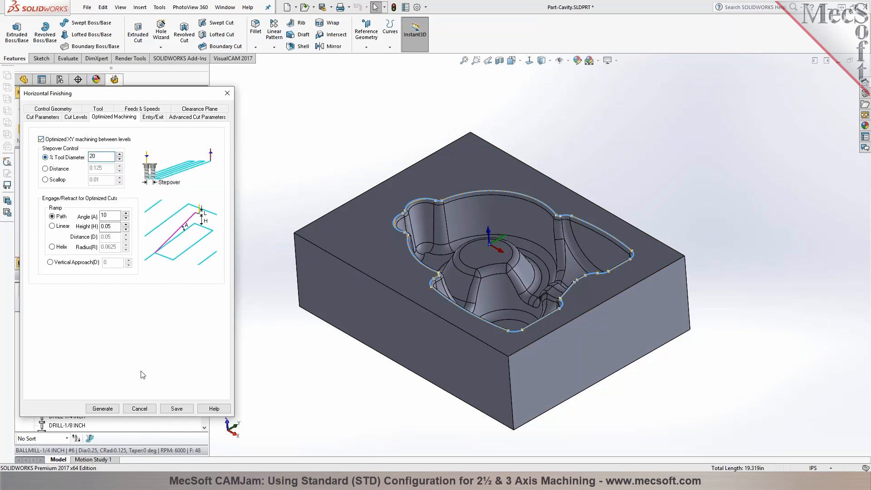
left_click(103, 409)
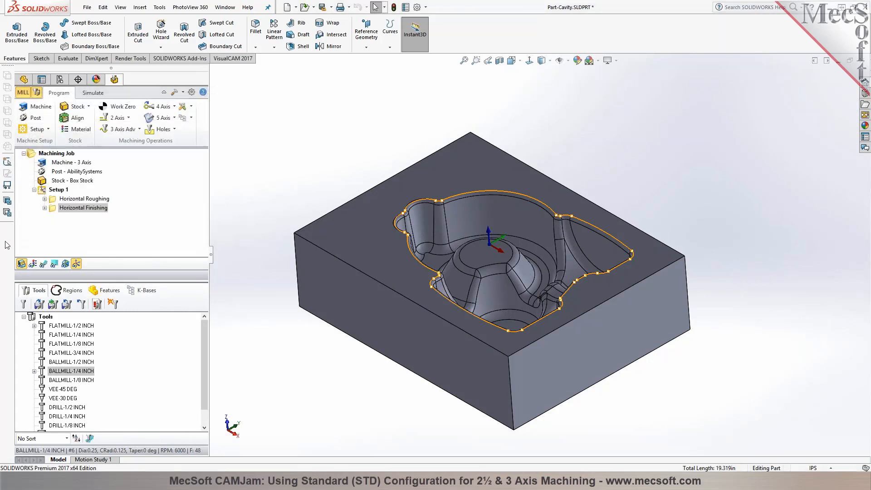
Simulate the Horizontal Finishing operation on the roughed stock, raising the simulation speed and running it to the end
left_click(48, 267)
middle_click_drag(276, 229, 265, 252)
left_click(93, 93)
left_click(87, 119)
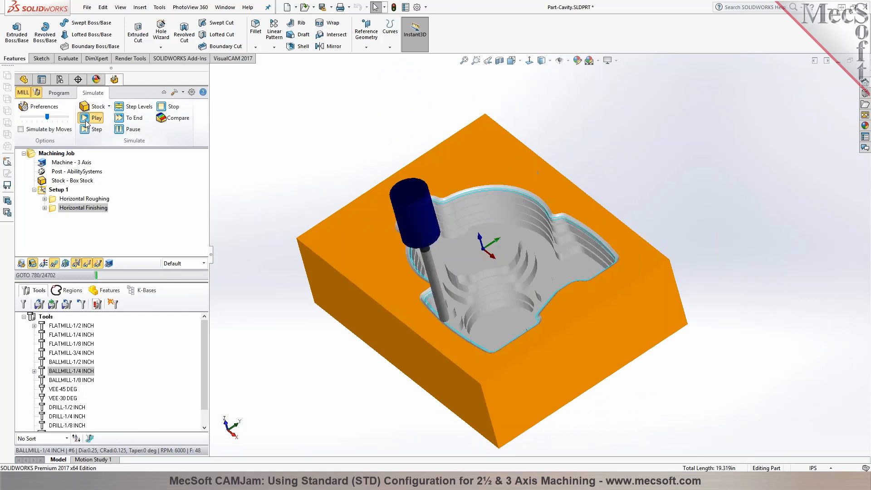
left_click_drag(48, 118, 63, 118)
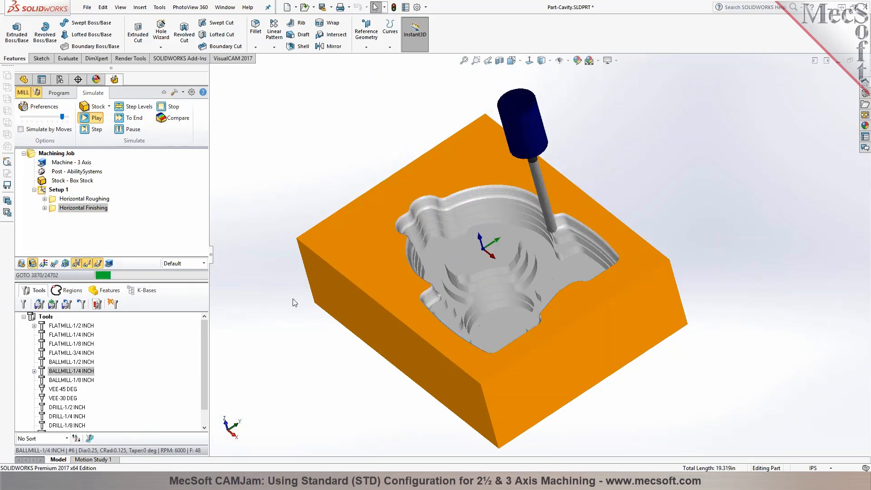
middle_click_drag(293, 299, 572, 222)
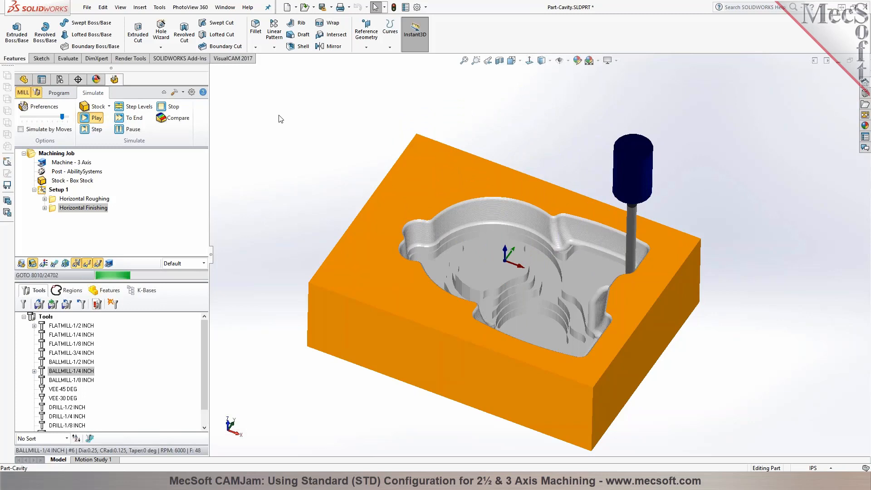
left_click(138, 130)
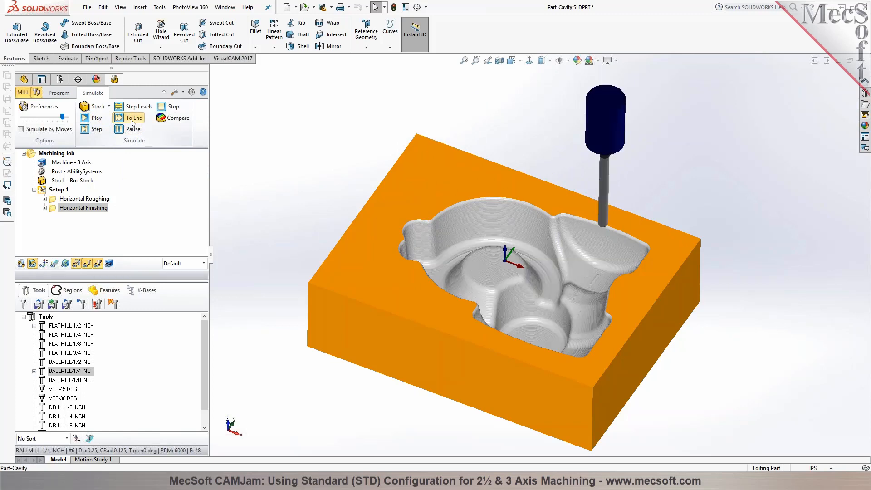
mouse_move(275, 163)
middle_mouse_down()
mouse_move(239, 202)
mouse_move(264, 165)
middle_mouse_up()
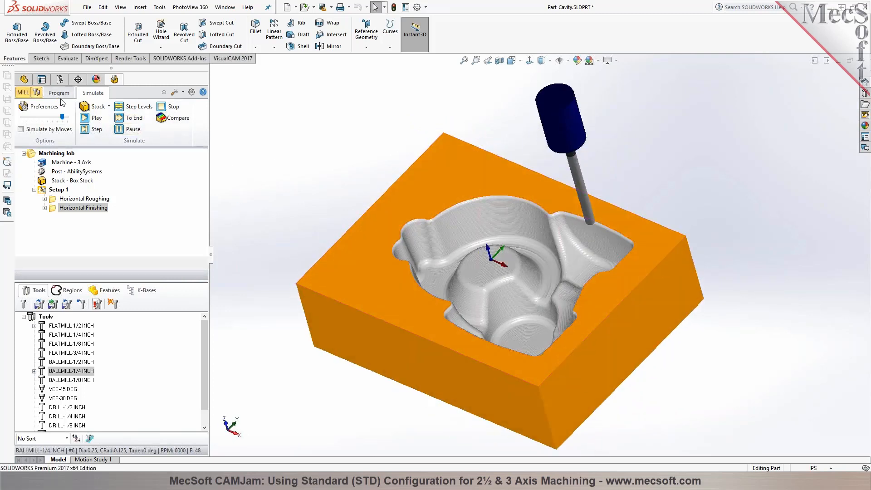
Start a Parallel Finishing operation with the tangent edge loop around the cavity opening as its containment region
left_click(59, 93)
left_click(120, 129)
left_click(119, 175)
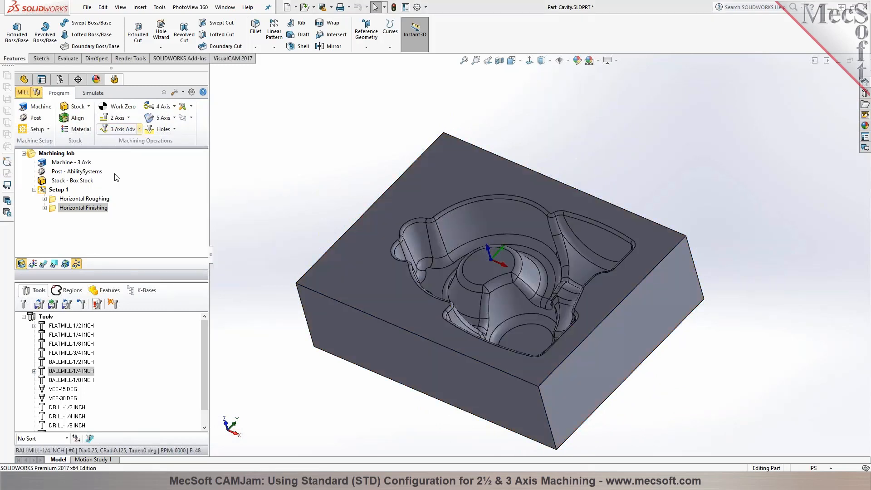
left_click(84, 291)
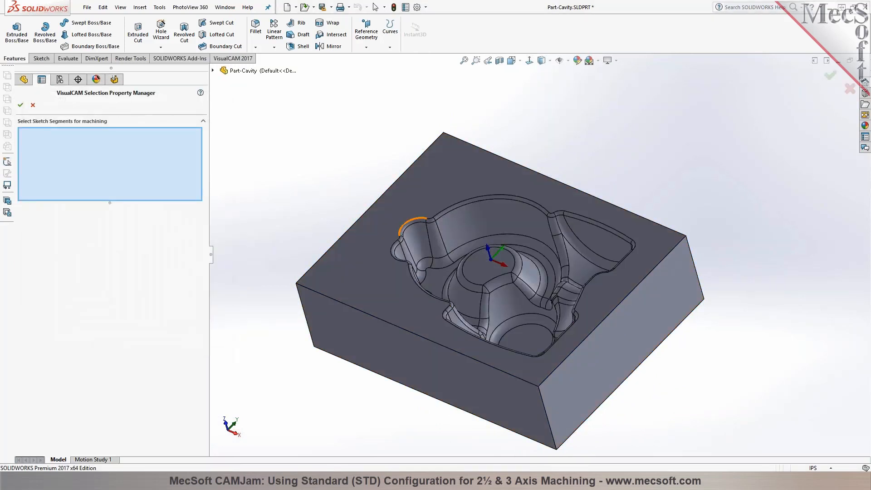
right_click(422, 219)
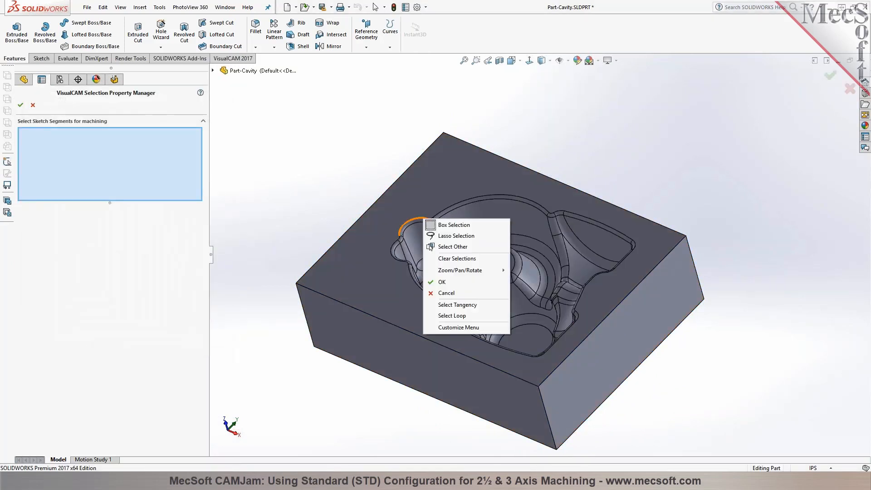
left_click(459, 305)
left_click(21, 105)
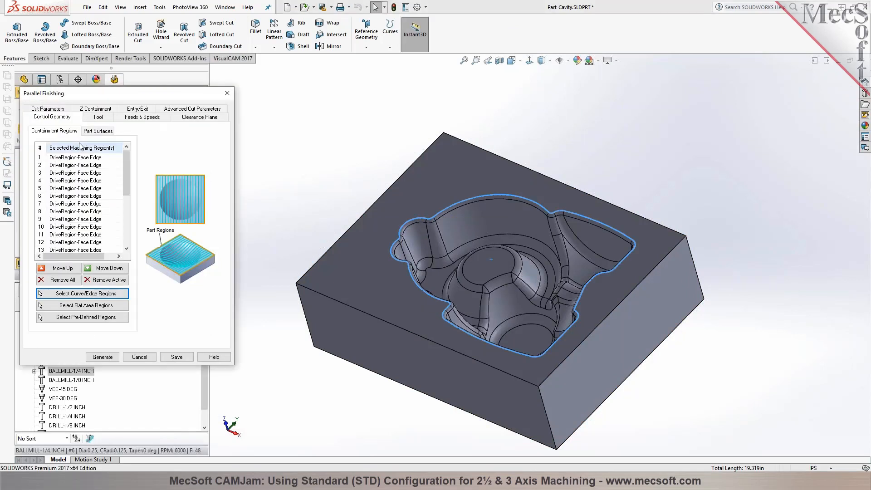
Check the tool and cut parameters, generate the Parallel Finishing toolpath, and turn on toolpath display
left_click(97, 117)
left_click(48, 110)
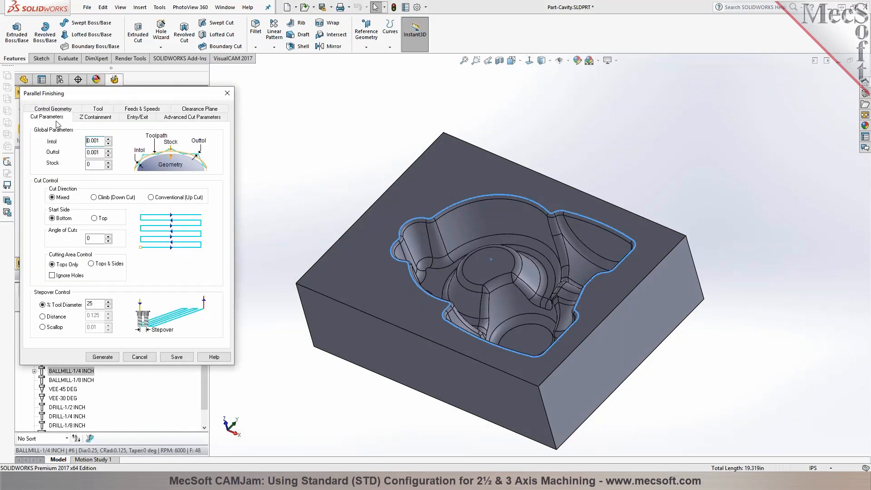
mouse_move(54, 310)
left_click(104, 357)
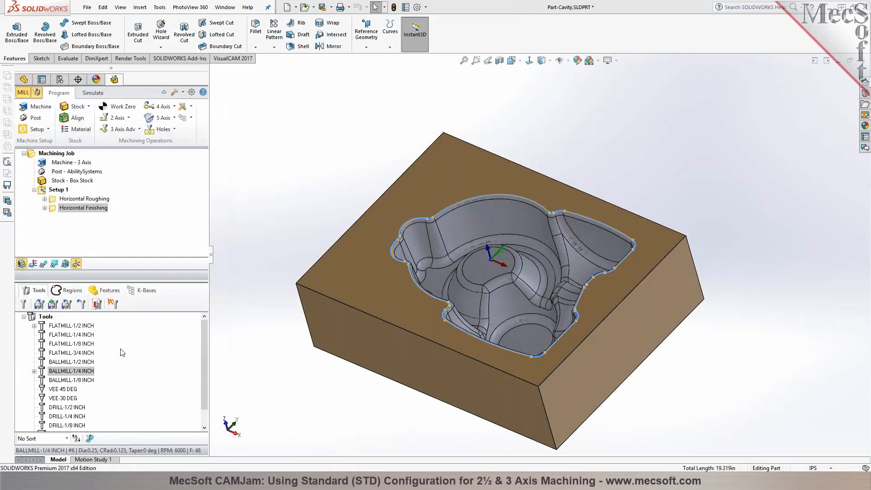
left_click(44, 264)
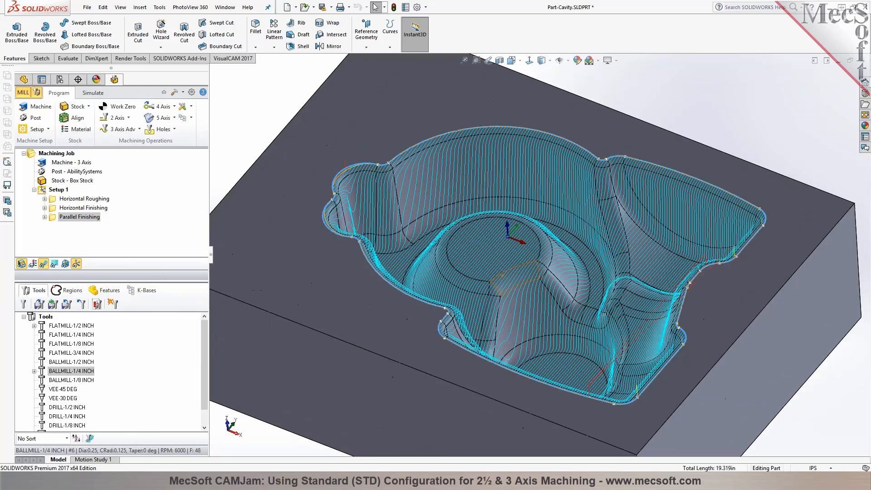
Examine the Parallel Finishing passes across the cavity walls, floor and central boss from several angles
scroll(499, 275, "down", 8)
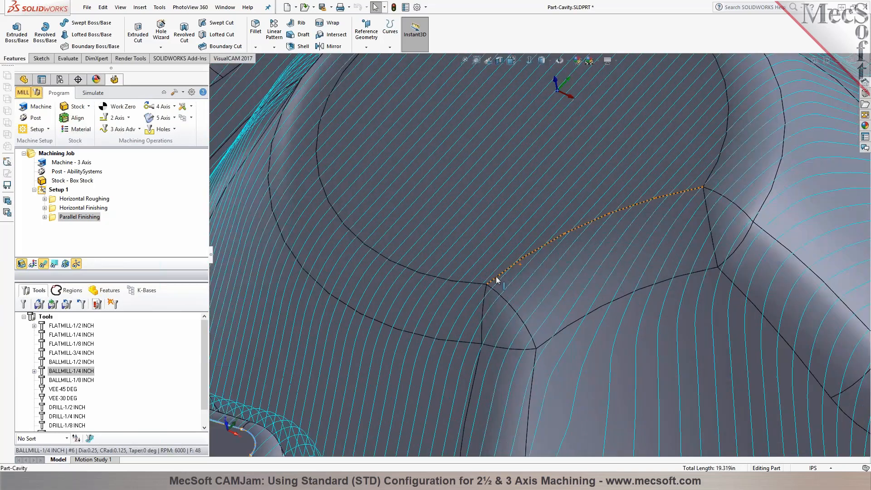
scroll(490, 236, "up", 8)
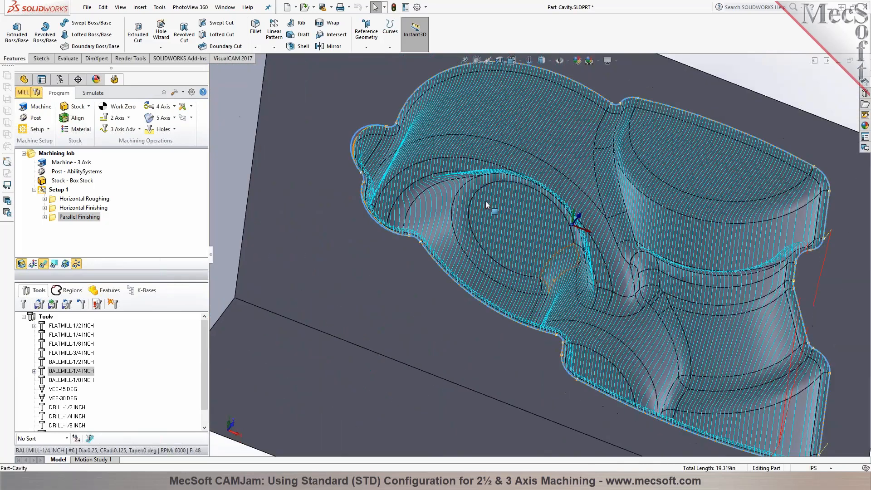
scroll(492, 205, "down", 6)
mouse_move(456, 233)
middle_mouse_down()
mouse_move(460, 254)
mouse_move(462, 220)
mouse_move(457, 237)
middle_mouse_up()
scroll(456, 241, "up", 8)
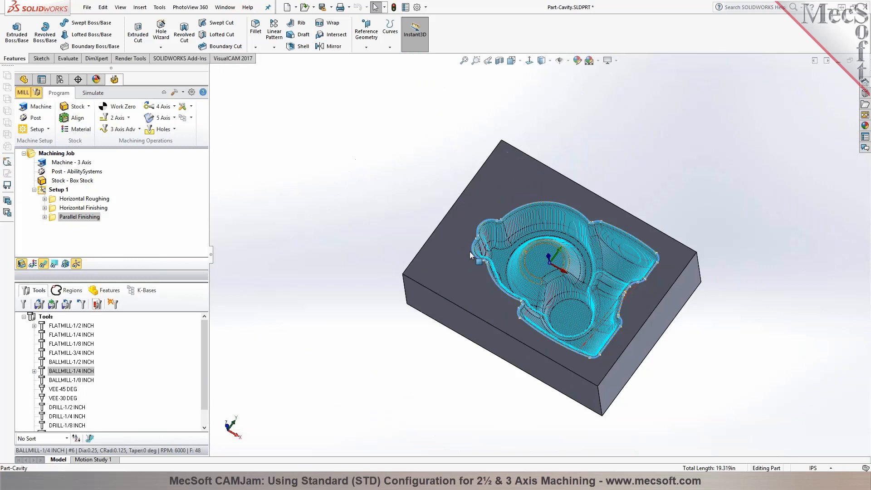
scroll(627, 261, "down", 4)
middle_click_drag(521, 290, 505, 243)
scroll(420, 245, "down", 4)
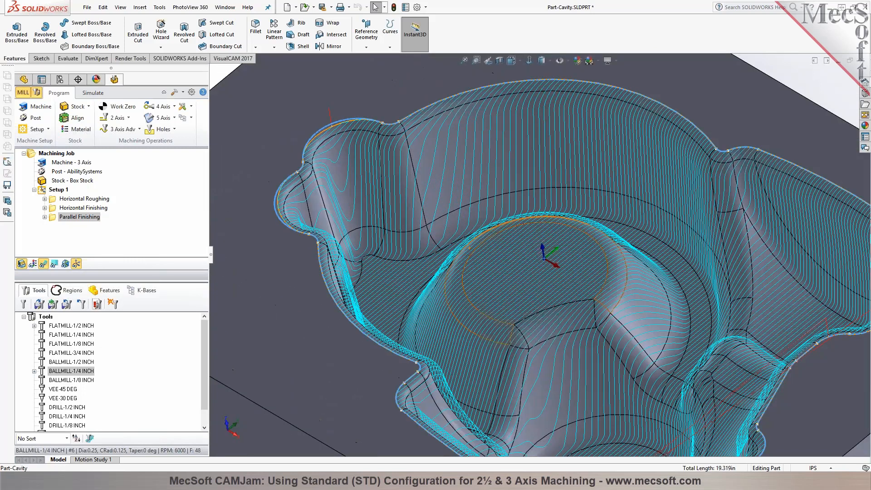
Start a Radial Machining operation, remove all inherited regions, and begin selecting new edge regions
left_click(140, 129)
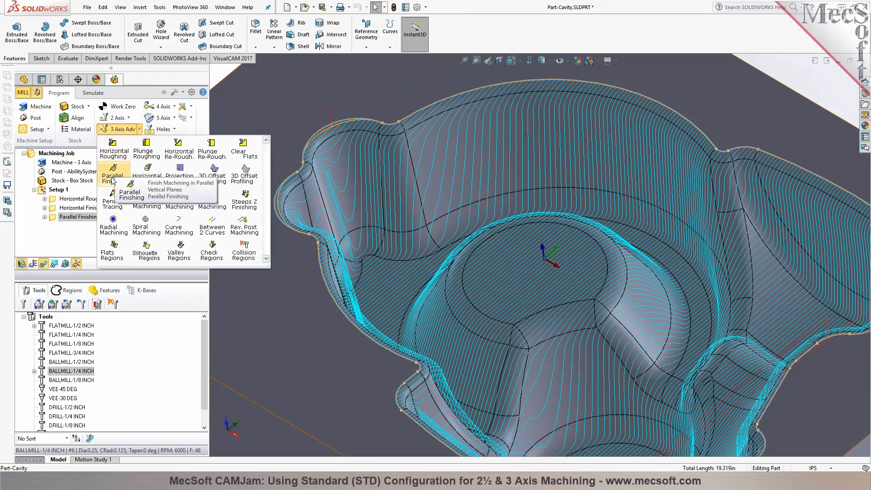
left_click(145, 229)
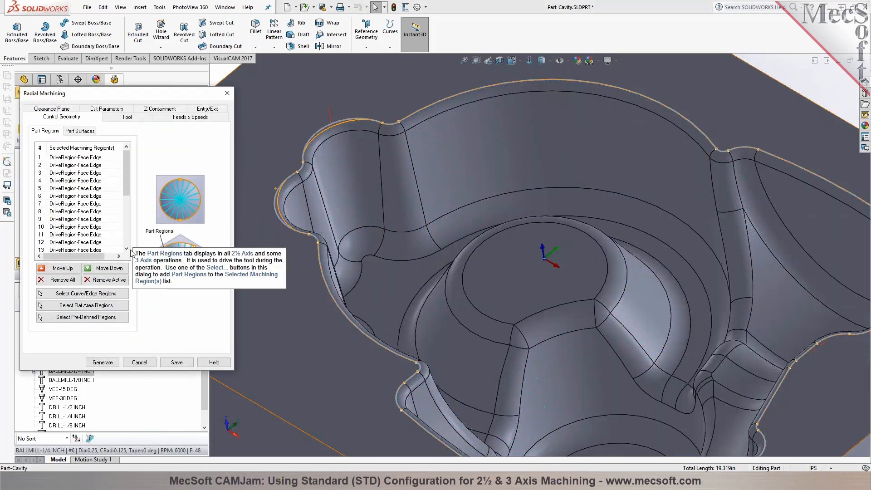
left_click(75, 280)
left_click(77, 293)
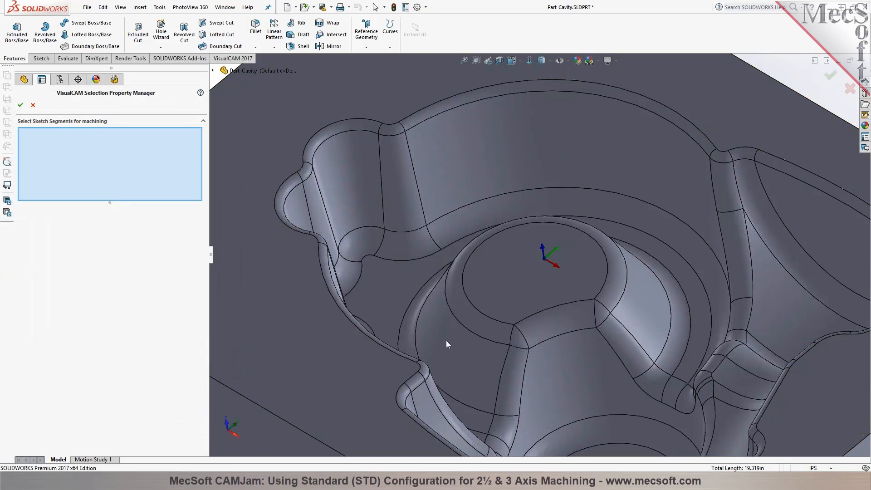
right_click(476, 338)
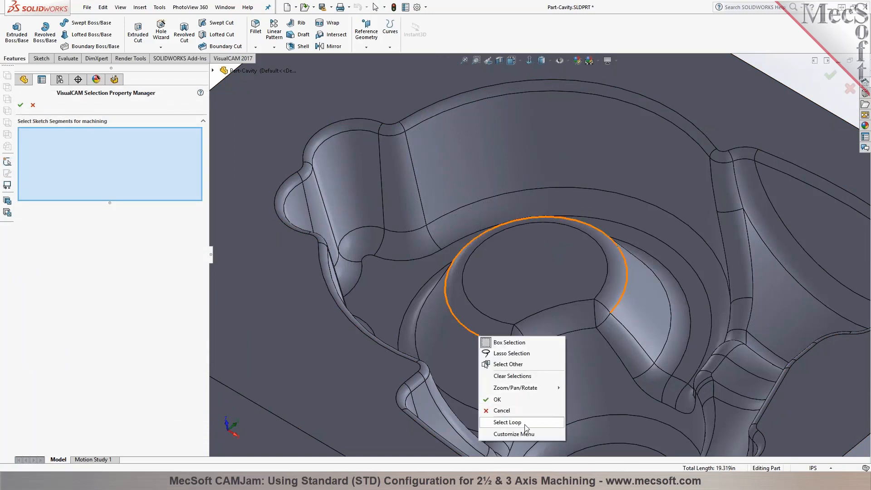
left_click(508, 422)
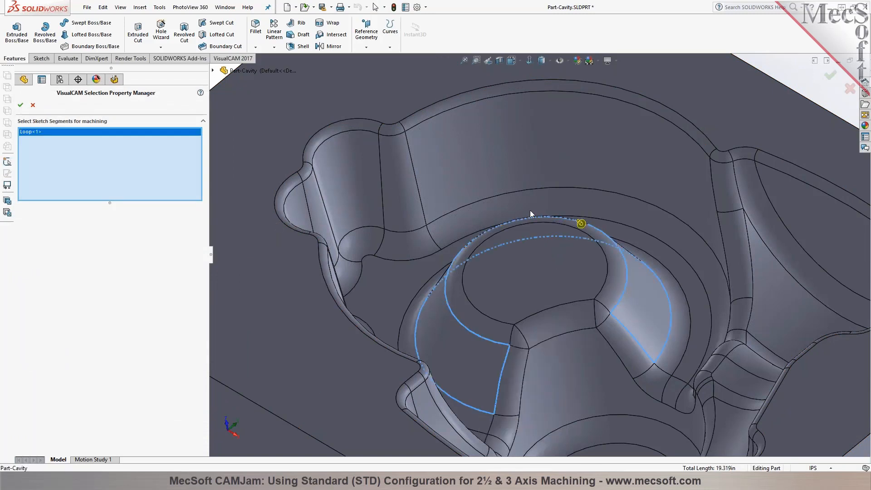
left_click(582, 223)
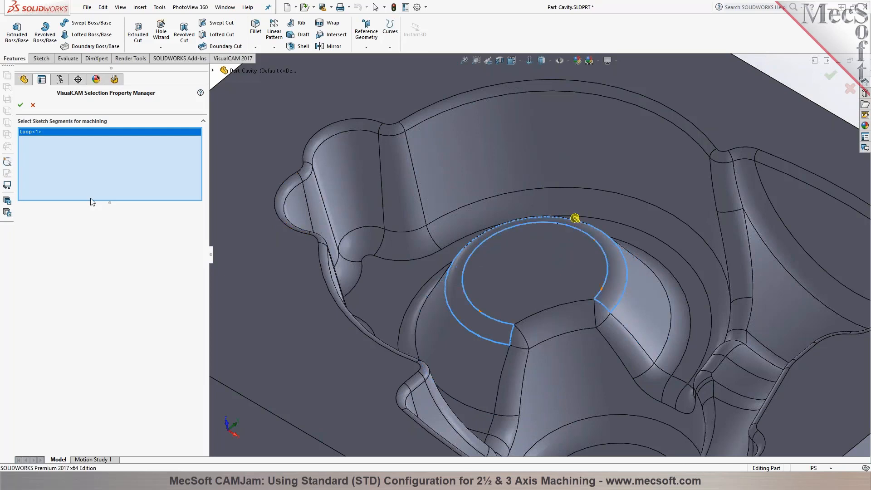
right_click(53, 139)
left_click(56, 141)
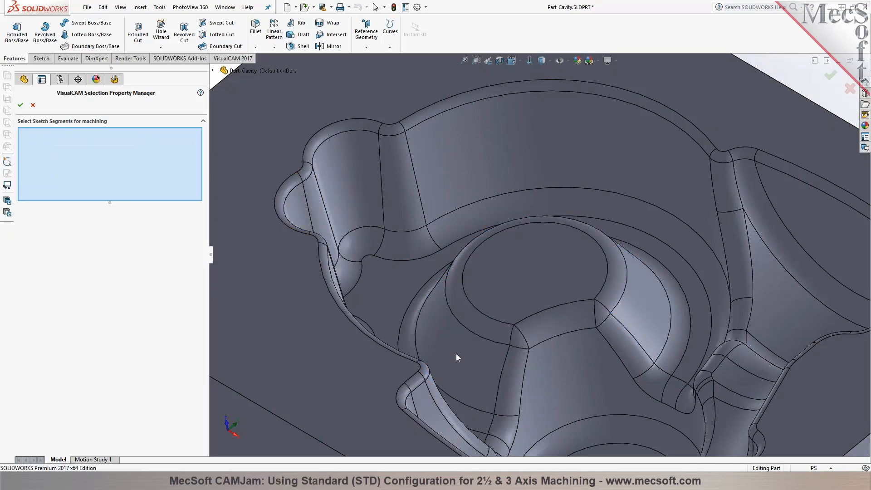
Select the closed chain of edges around the central boss's top fillet as the region and generate the Radial Machining toolpath with BALLMILL-1/4 INCH
left_click(499, 346)
left_click(517, 349)
left_click(535, 348)
left_click(602, 327)
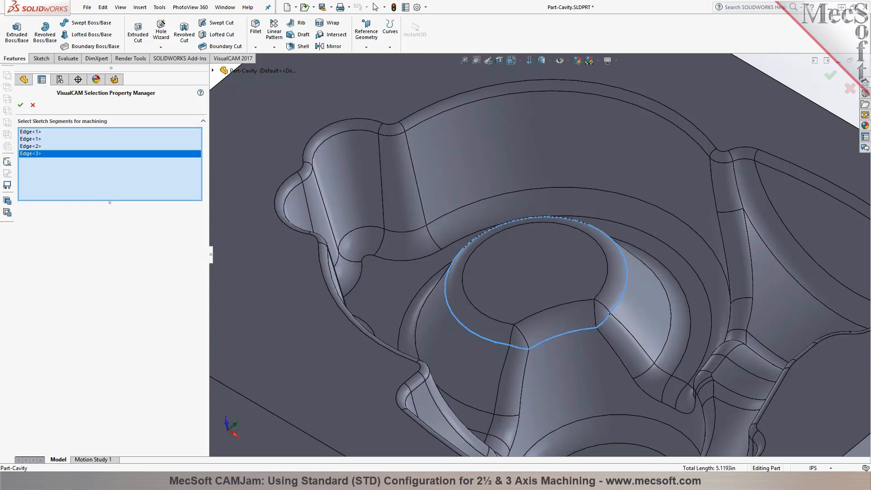
scroll(629, 329, "down", 5)
left_click(543, 261)
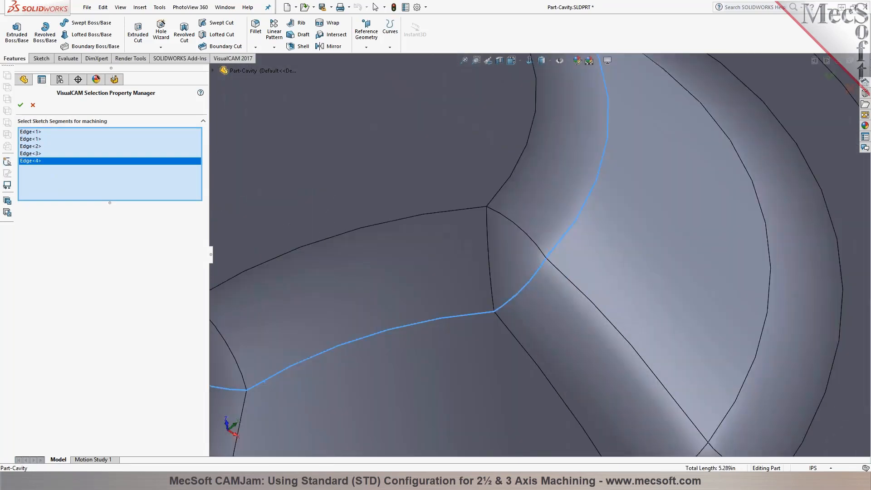
scroll(540, 293, "up", 3)
left_click(22, 106)
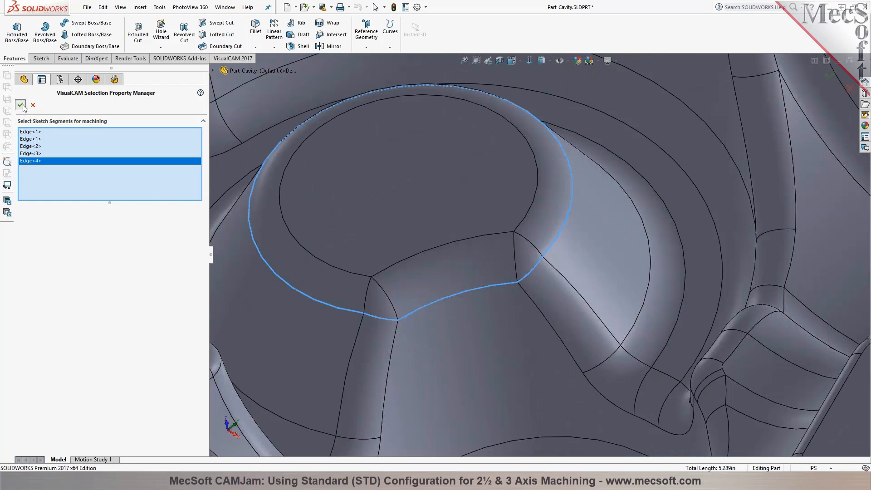
left_click(118, 120)
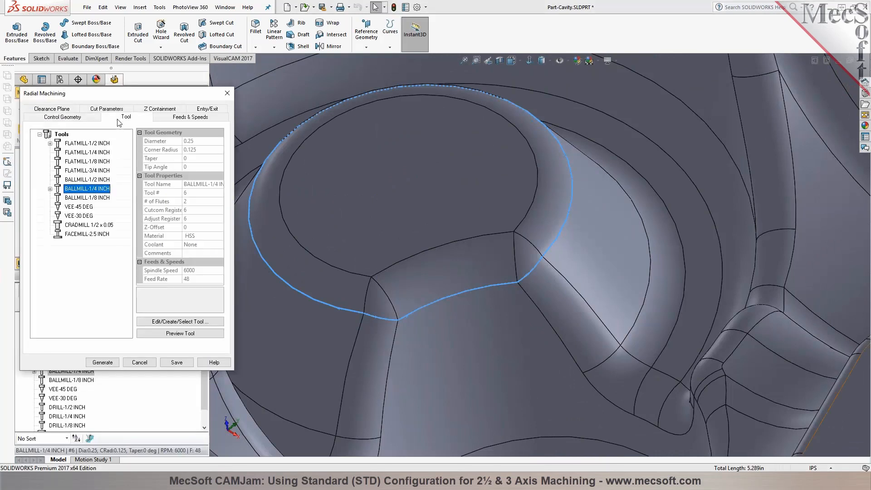
left_click(117, 363)
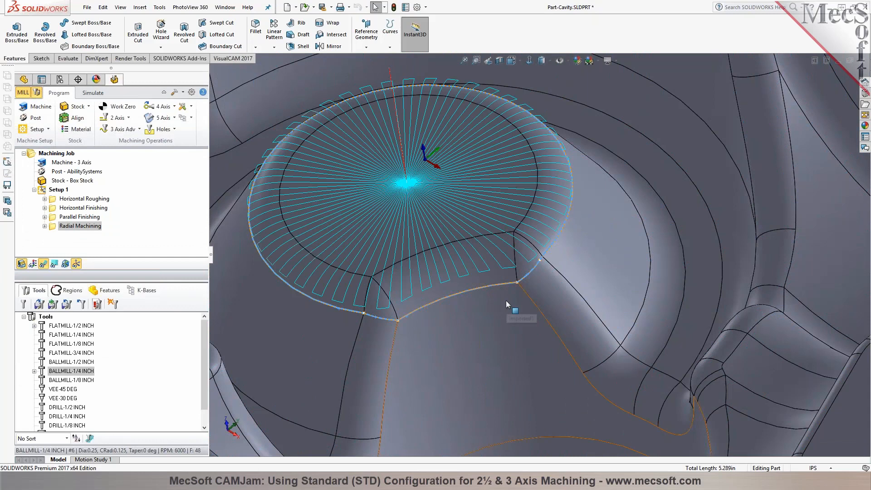
Create a Spiral Machining operation on the same central boss region with BALLMILL-1/4 INCH and generate its toolpath
scroll(506, 301, "up", 3)
mouse_move(487, 290)
middle_mouse_down()
mouse_move(490, 260)
mouse_move(484, 280)
middle_mouse_up()
left_click(122, 129)
left_click(153, 225)
left_click(123, 118)
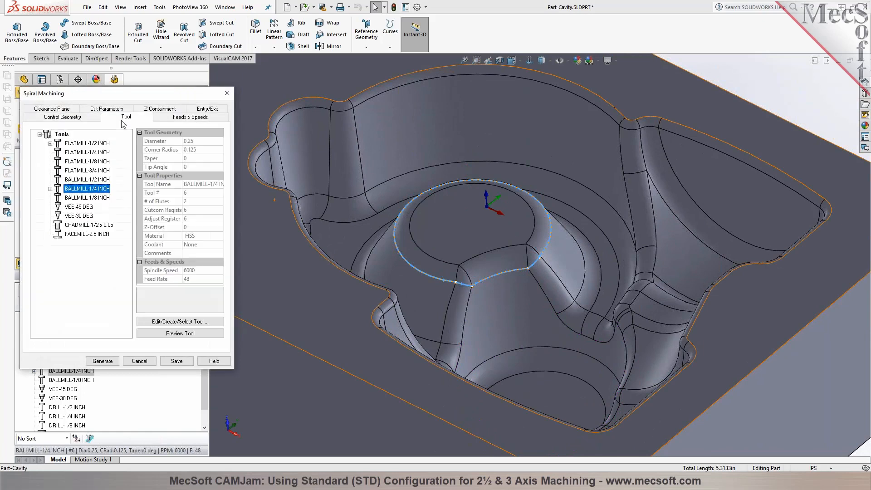
left_click(103, 361)
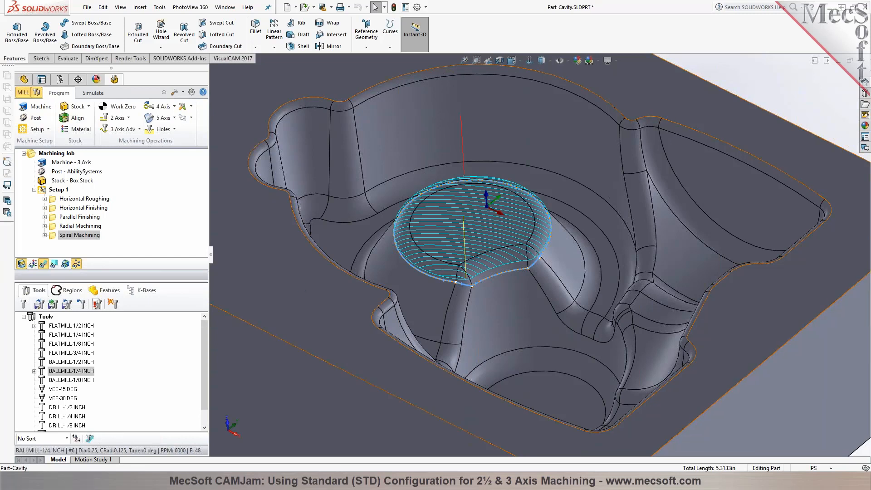
left_click(130, 119)
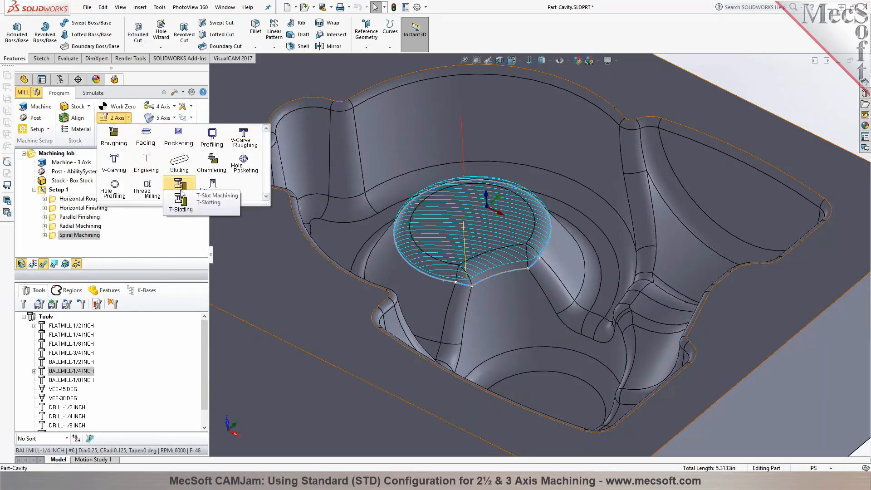
left_click(129, 118)
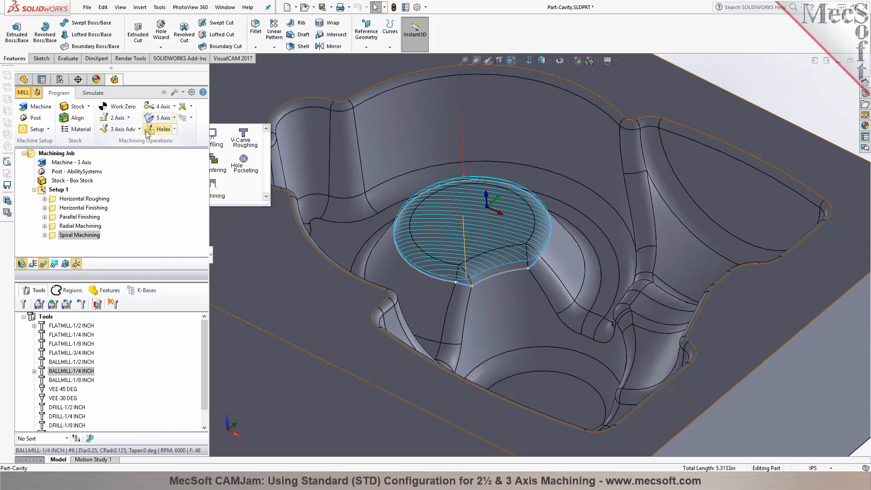
left_click(162, 129)
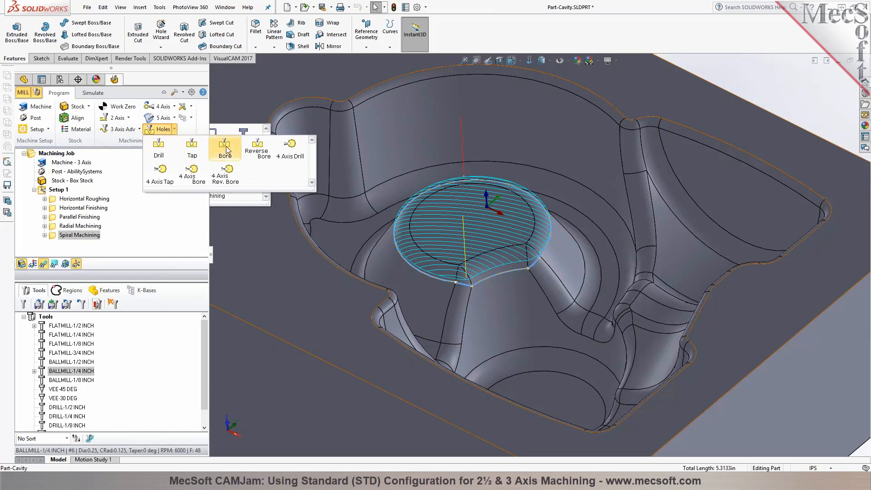
left_click(162, 240)
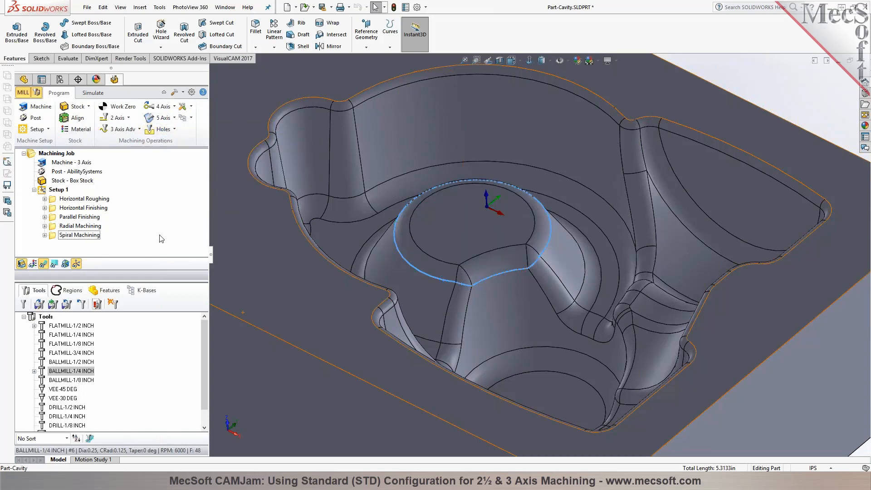
left_click(106, 293)
left_click(36, 291)
Save the machining operations as the knowledge base file Part-Cavity.vkb in the Data folder
left_click(190, 119)
left_click(228, 132)
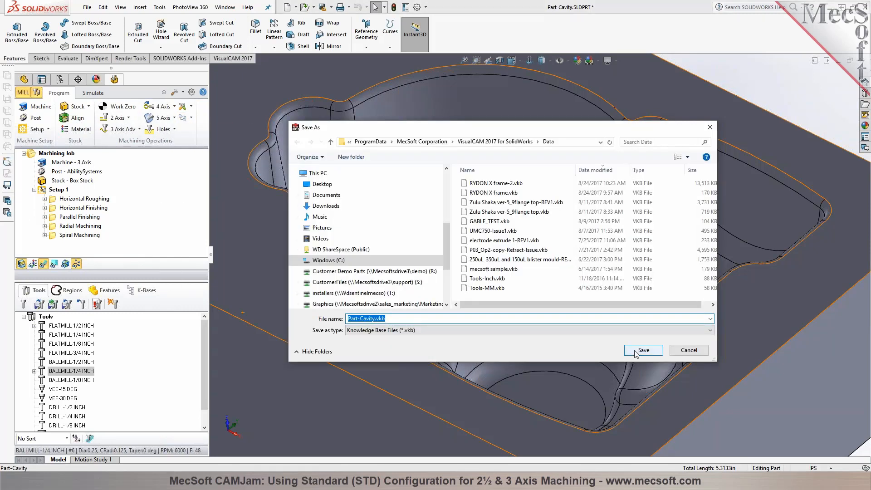
left_click(636, 350)
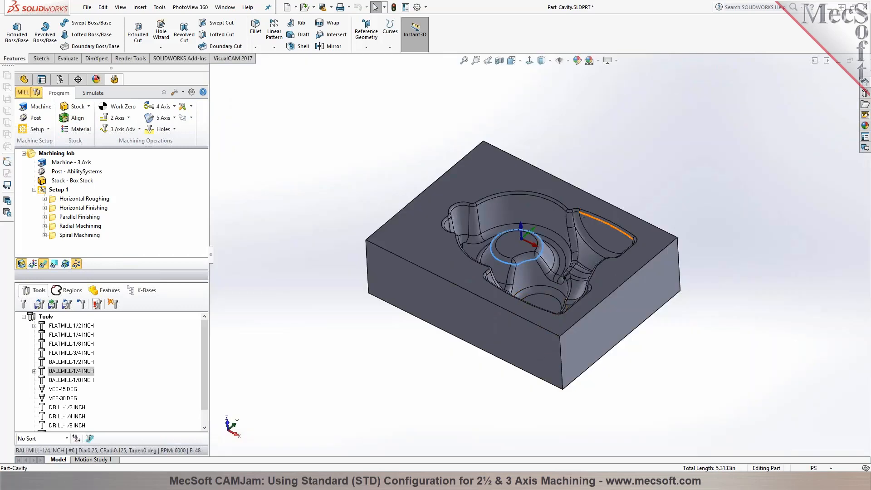
Post Setup 1 to Part-Cavity_Setup 1.nc with the CncMasters-Inch post-processor, browse the G-code, and close the listing
scroll(591, 200, "down", 2)
left_click(633, 159)
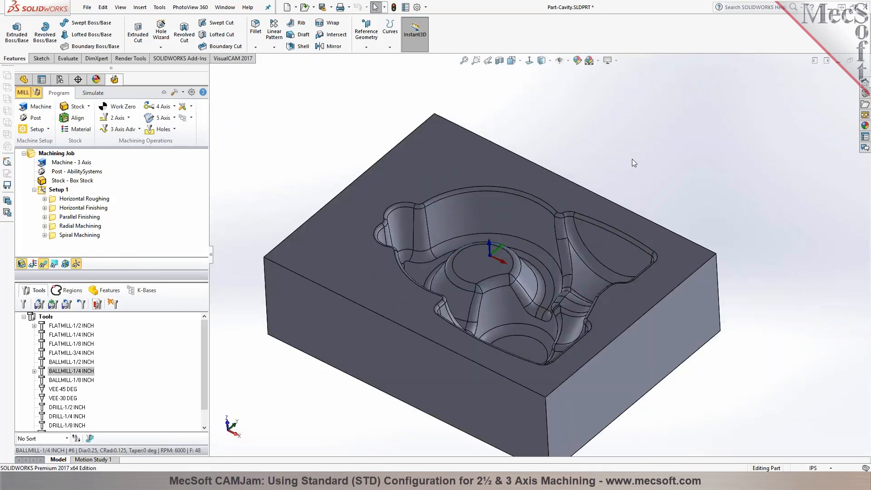
left_click(56, 189)
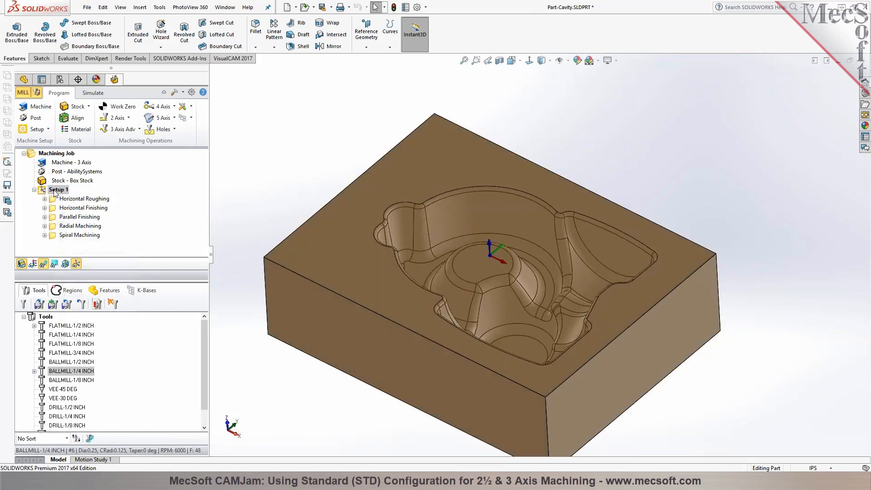
right_click(55, 190)
left_click(76, 211)
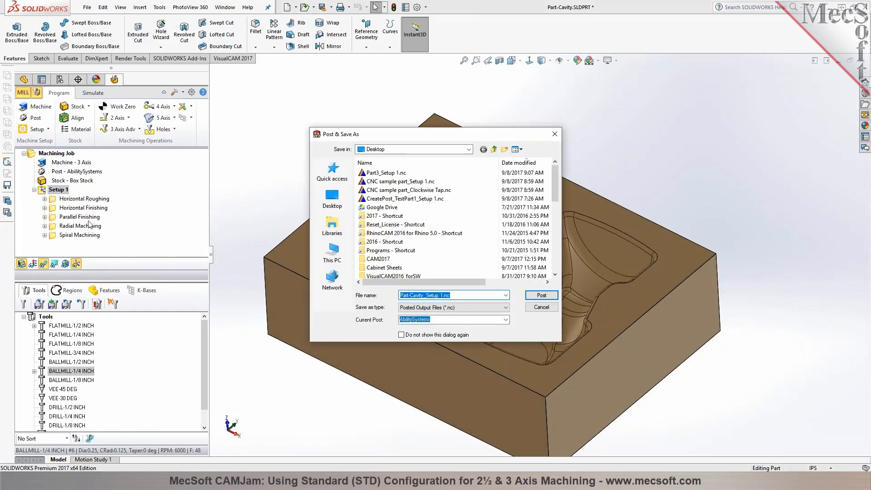
left_click(506, 319)
left_click_drag(506, 153, 507, 170)
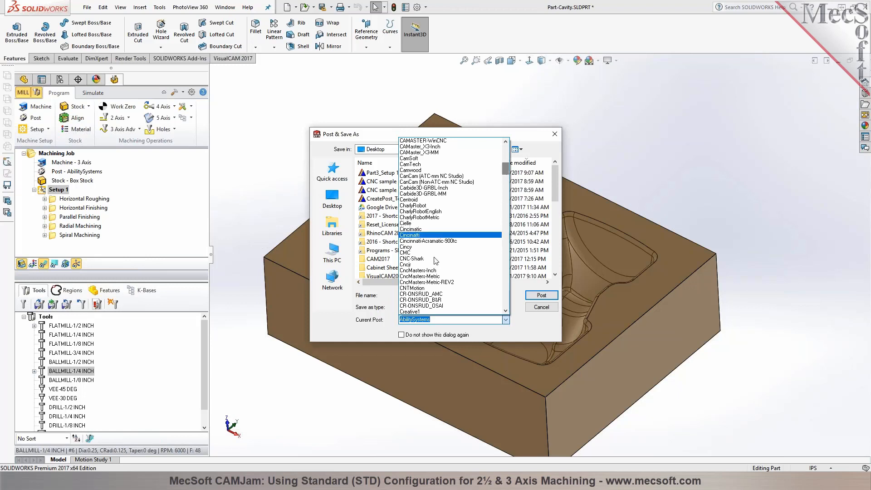
left_click(418, 270)
left_click(540, 296)
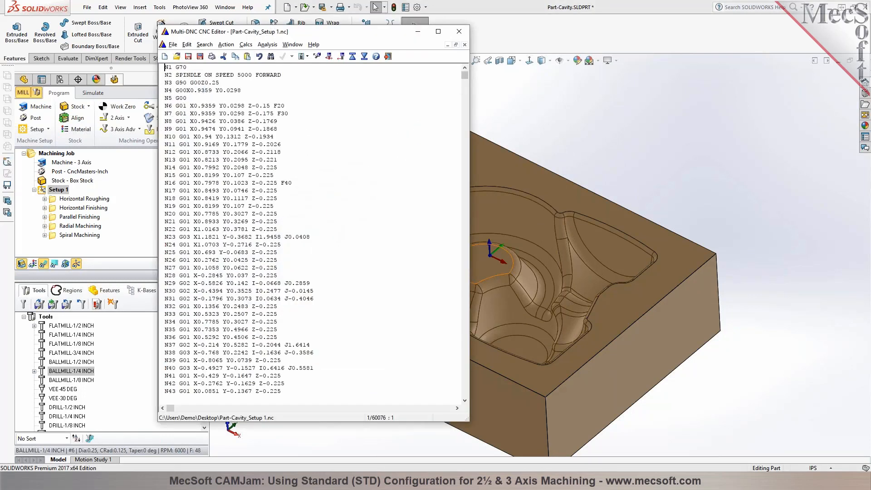
left_click_drag(466, 75, 465, 92)
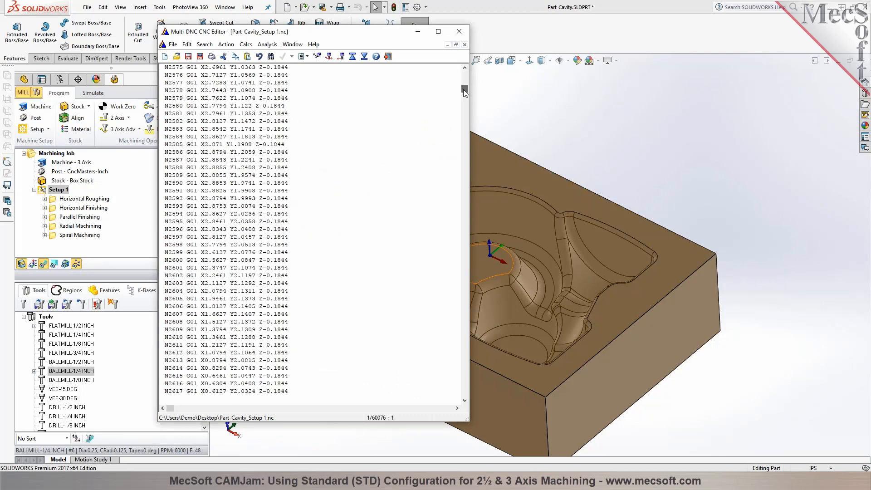
left_click(459, 32)
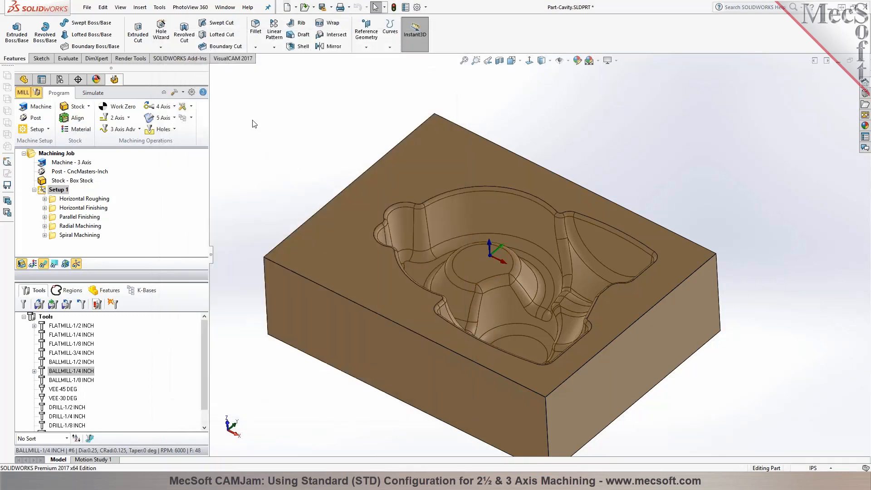
Save the machining operations as the knowledge base Part-Cavity.vkb in the Data folder, replacing the existing file
left_click(191, 119)
left_click(231, 137)
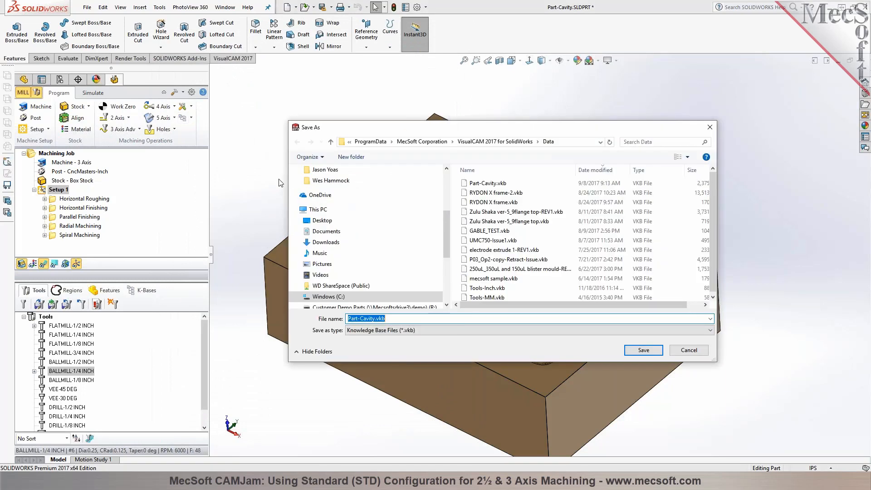
left_click(638, 350)
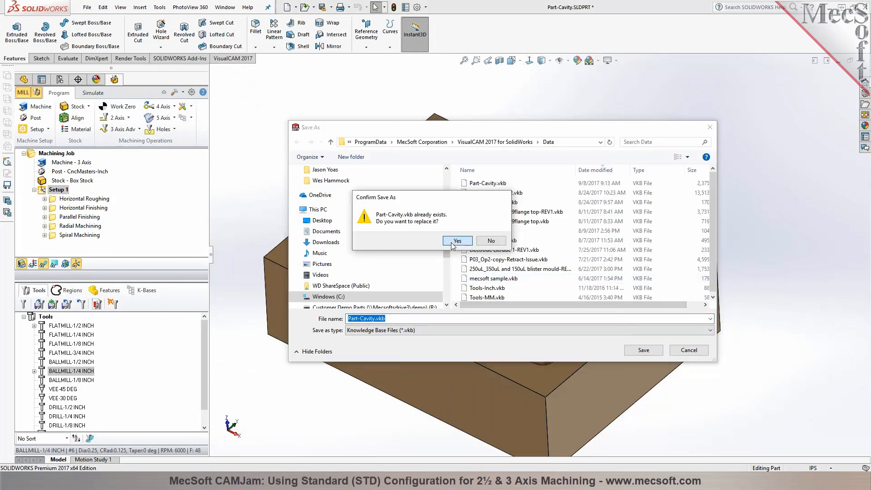
left_click(457, 241)
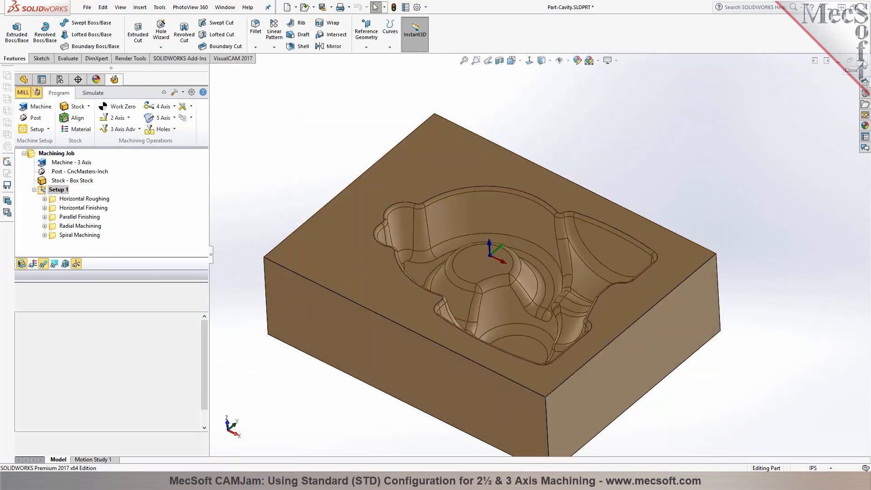
Close the Part-Cavity model, switch to the Part-Core model, and decline feature recognition for it
left_click(862, 60)
left_click(414, 247)
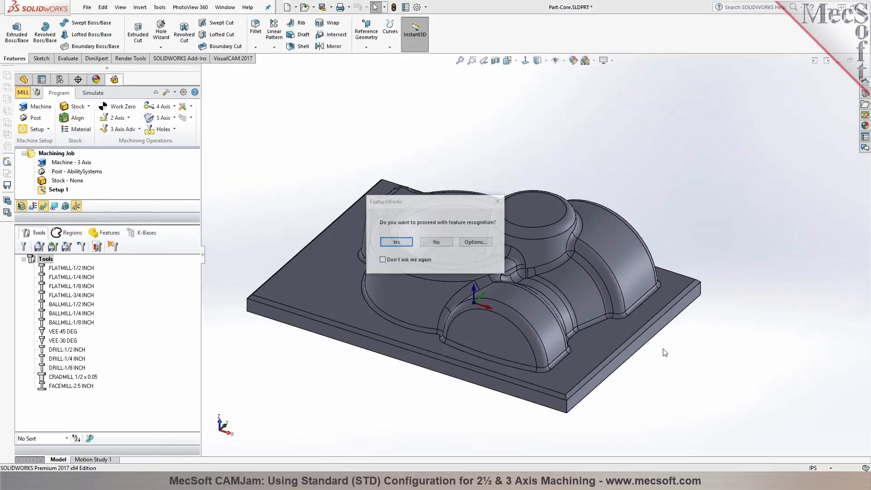
left_click(444, 243)
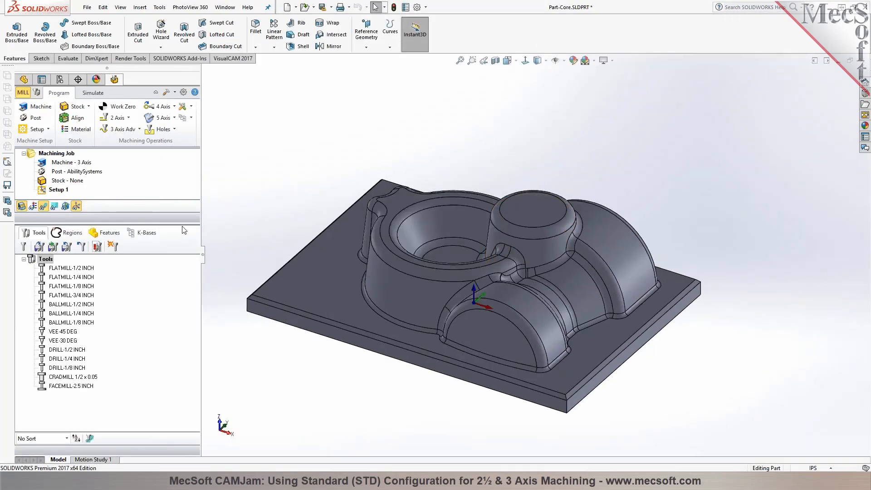
Load the knowledge base file Part-Cavity.vkb into the machining job of the Part-Core model
left_click(139, 129)
left_click(194, 137)
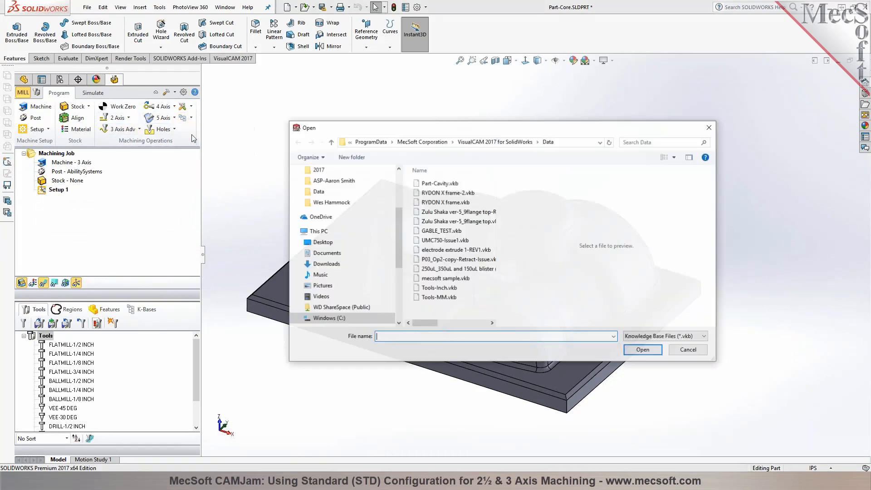
left_click(440, 183)
left_click(642, 350)
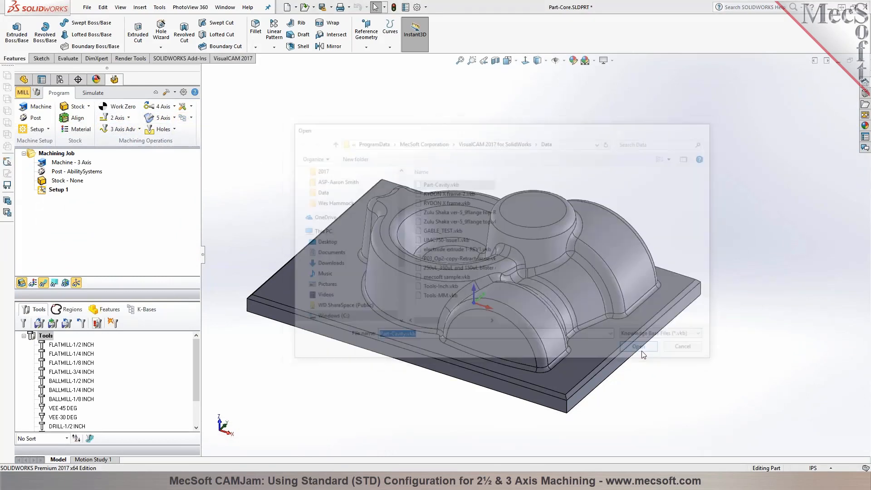
scroll(640, 351, "up", 1)
middle_click_drag(554, 324, 553, 310)
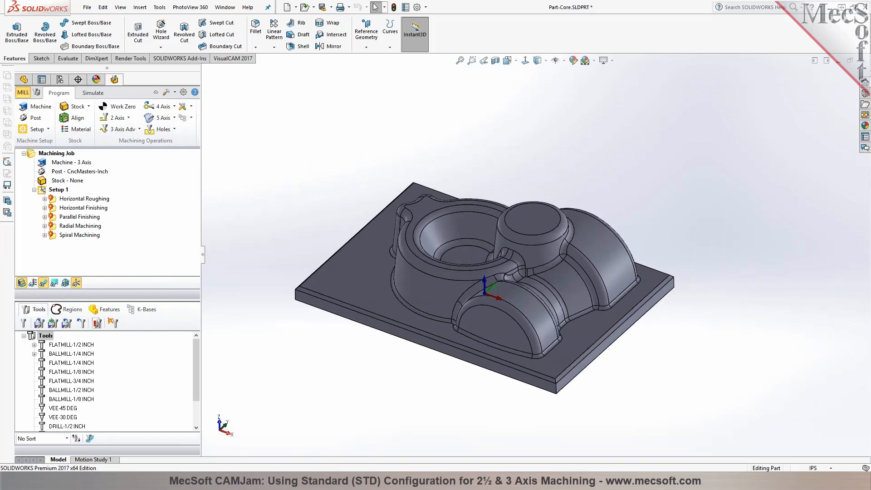
left_click(58, 190)
left_click(113, 108)
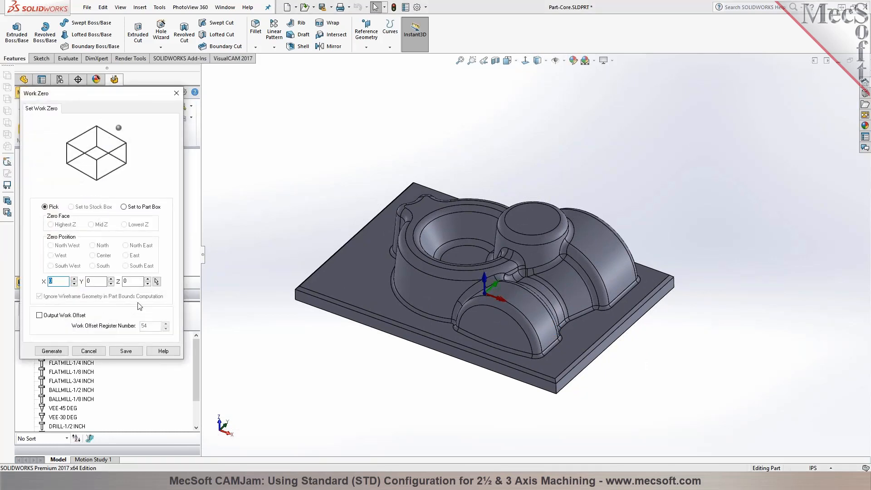
left_click(93, 351)
Create a box stock from the Part-Core model's bounding box and set its height to 2.5 inches
left_click(76, 106)
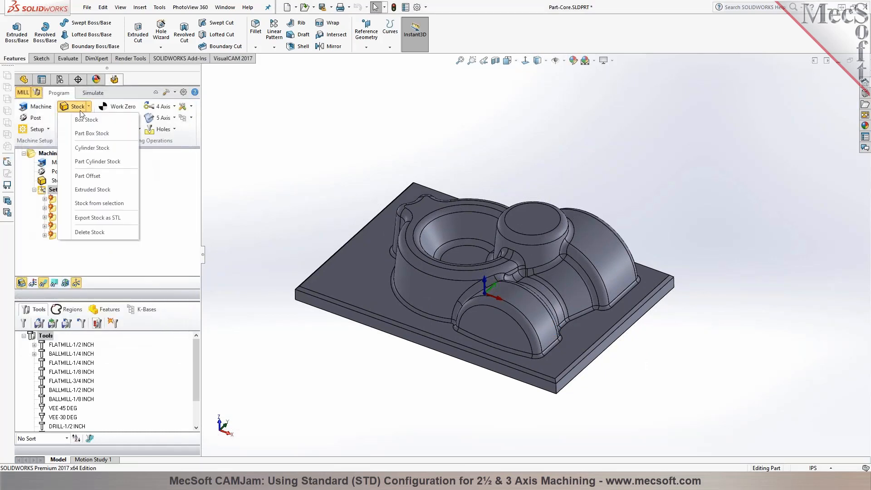
left_click(89, 121)
left_click(134, 276)
left_click_drag(139, 261, 157, 261)
type("5")
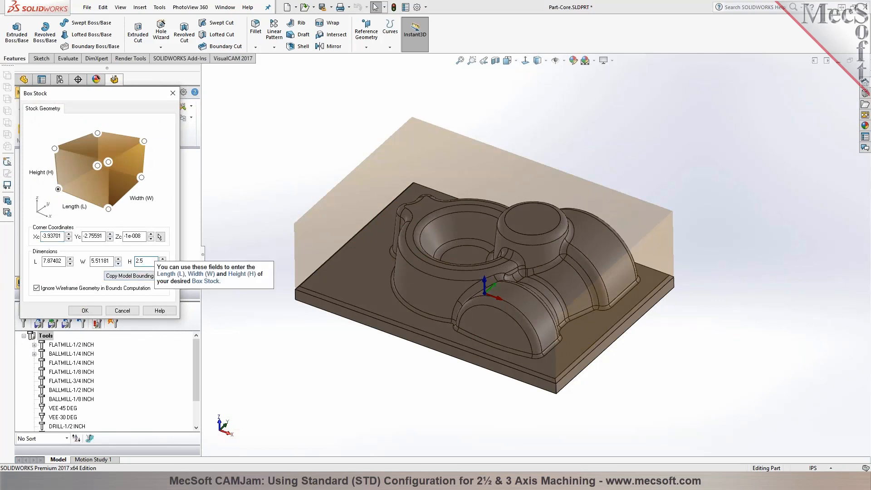
left_click(85, 311)
Set the work zero to the stock box at the Highest Z face and the South West position
left_click(115, 106)
left_click(71, 207)
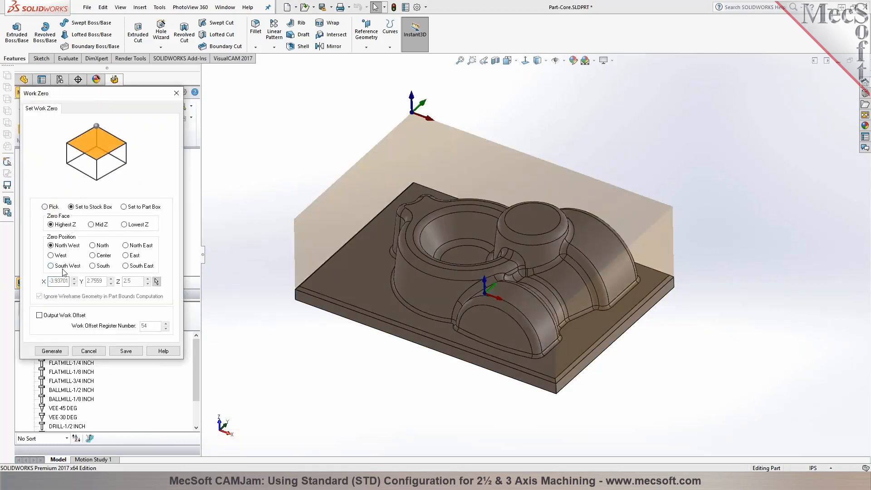
left_click(52, 351)
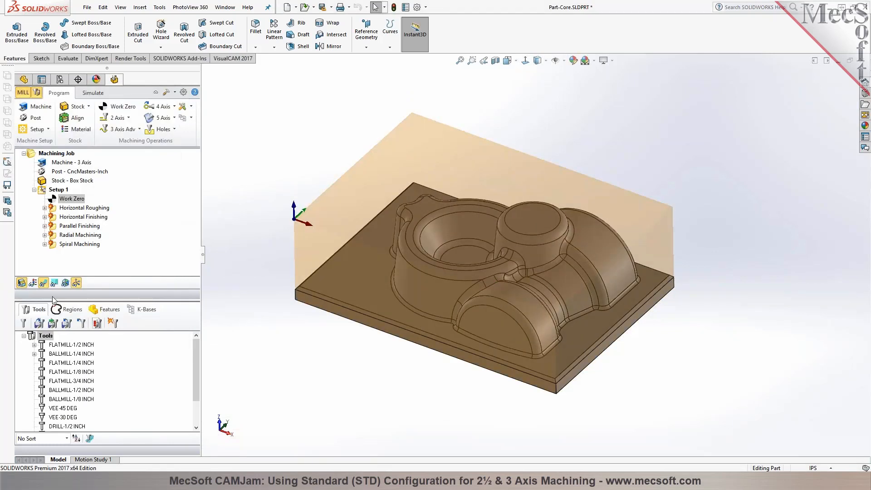
Regenerate the Horizontal Roughing toolpath and start selecting curve/edge containment regions for the Horizontal Finishing operation
right_click(58, 211)
left_click(64, 215)
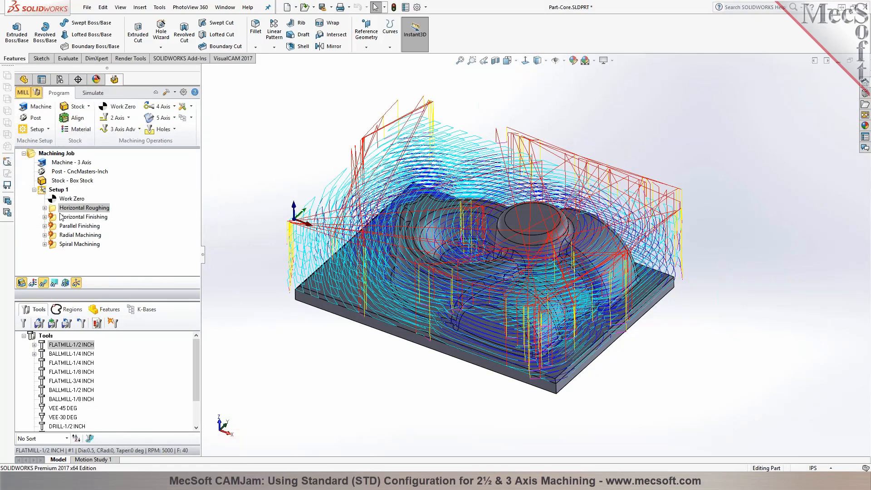
left_click(81, 217)
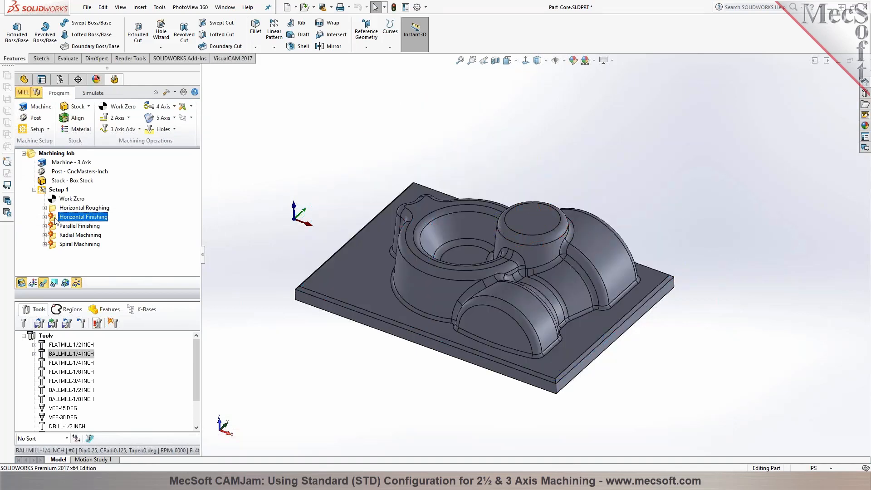
double_click(56, 220)
left_click(59, 292)
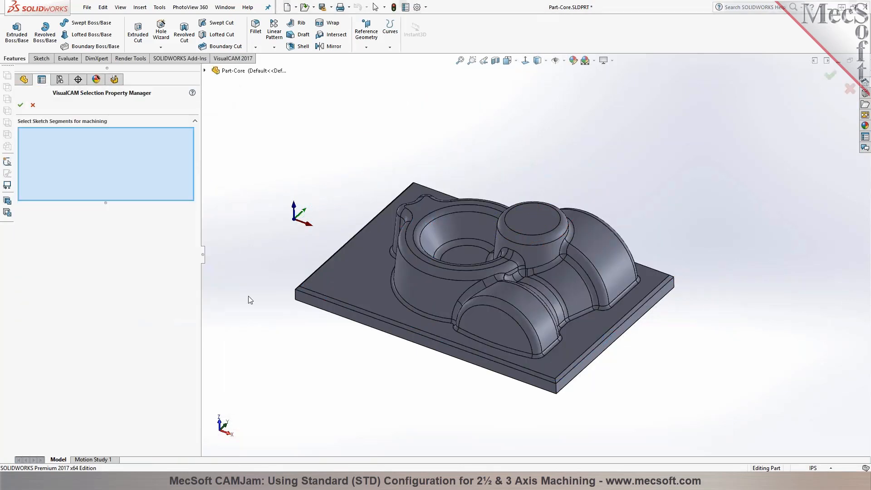
right_click(296, 291)
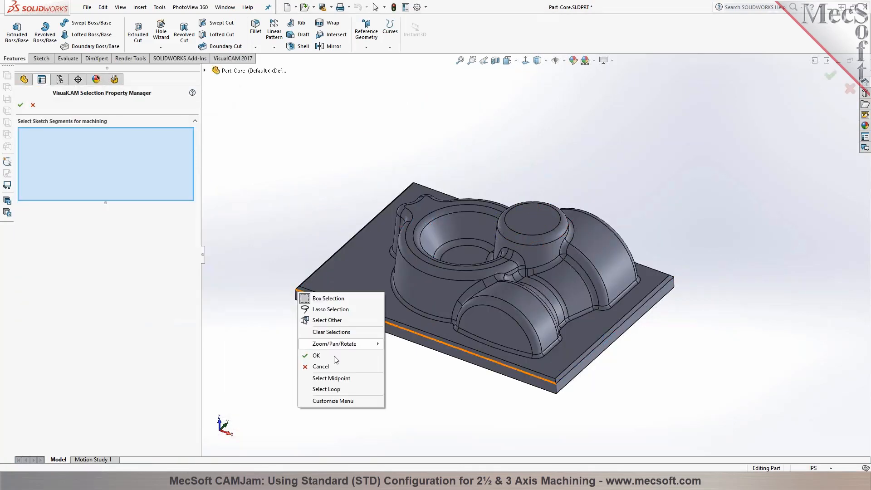
left_click(335, 389)
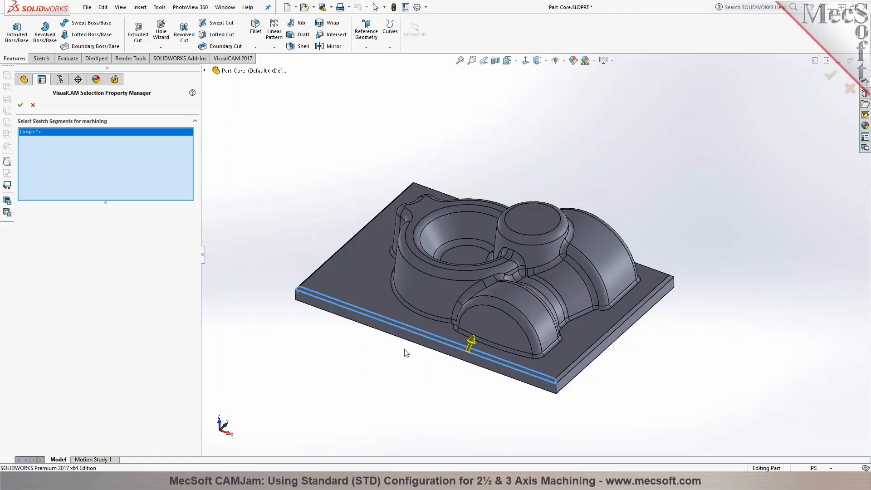
right_click(57, 138)
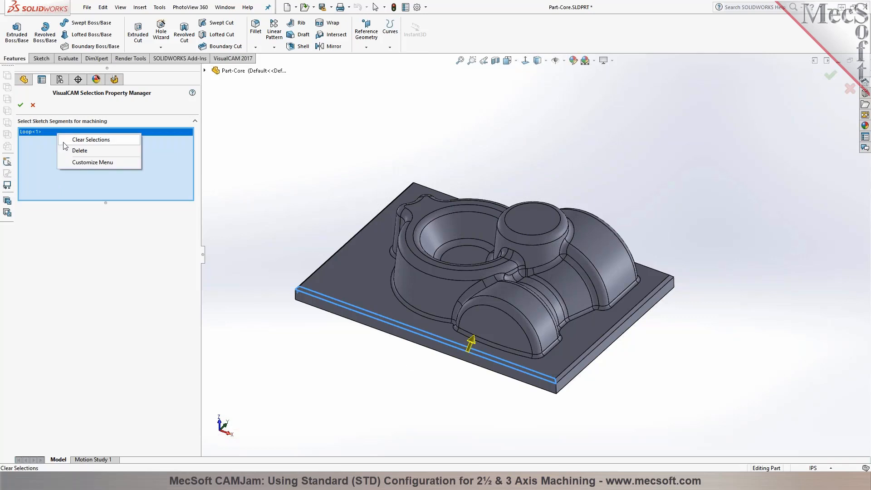
left_click(64, 143)
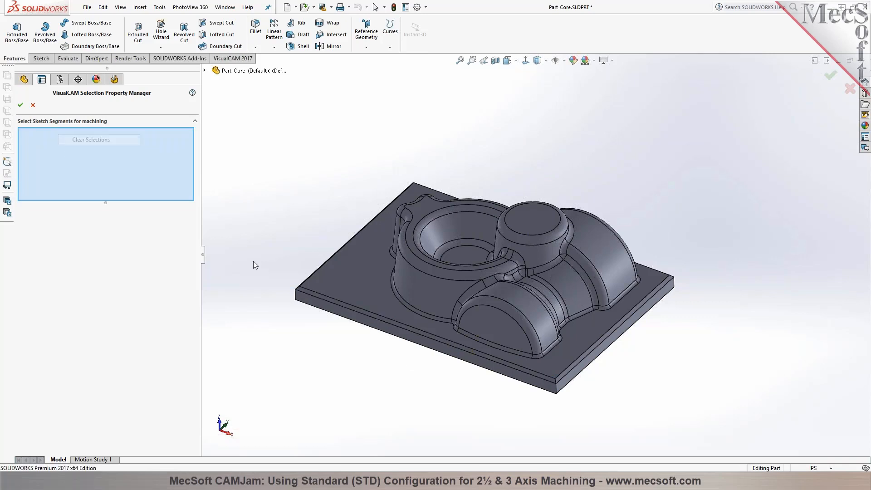
Select the four outer edges around the base plate as Horizontal Finishing containment regions, check the Optimized Machining settings, and generate the toolpath
left_click(313, 290)
left_click(611, 334)
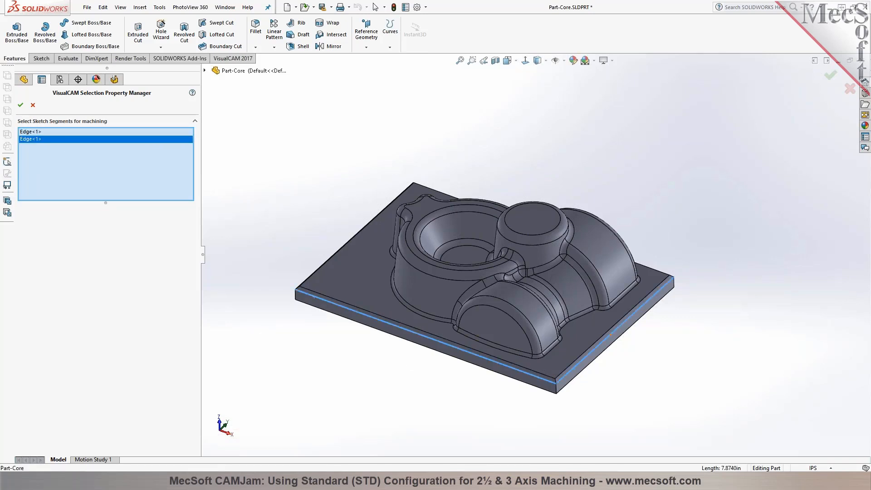
middle_click_drag(677, 255, 590, 296)
left_click(582, 272)
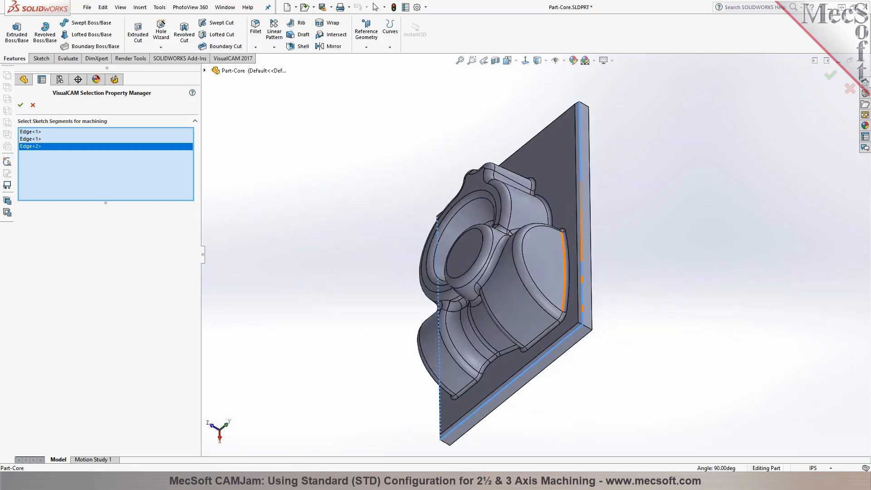
middle_click_drag(496, 242, 438, 217)
left_click(407, 228)
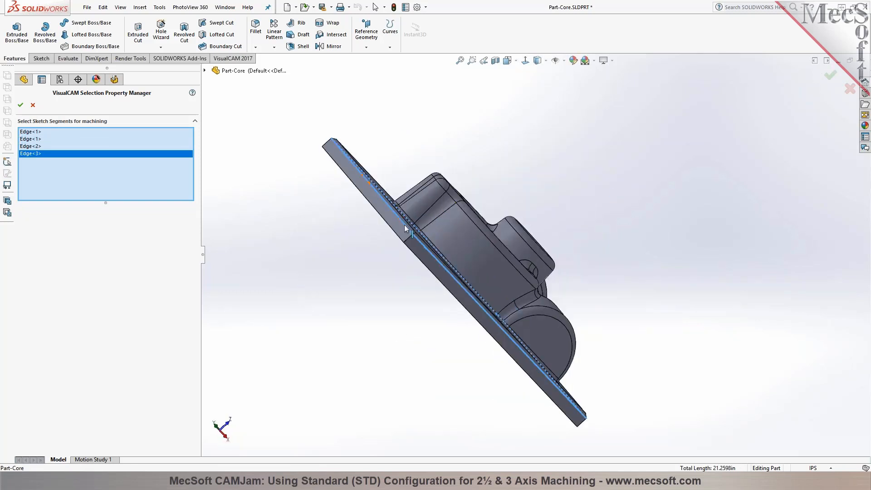
left_click(20, 105)
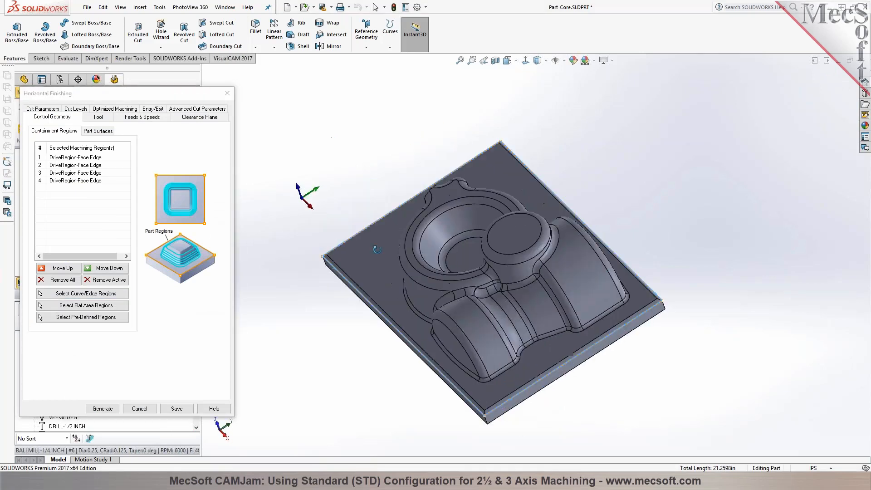
left_click(131, 111)
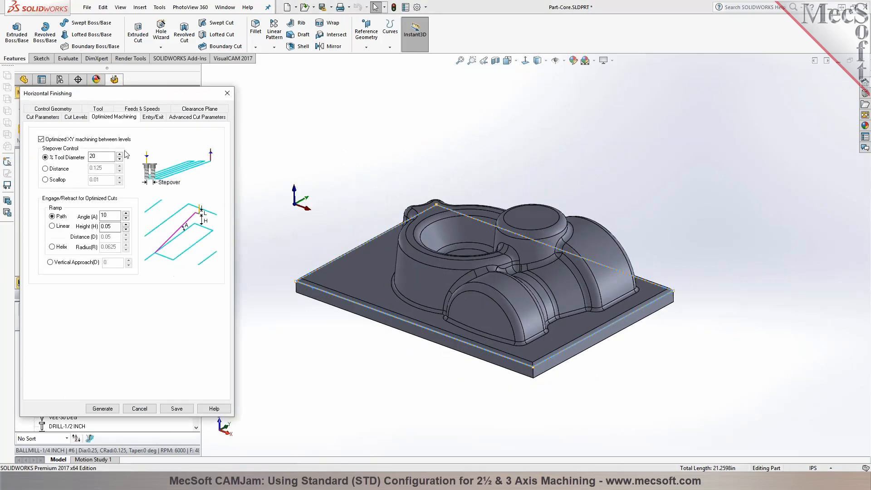
left_click(100, 409)
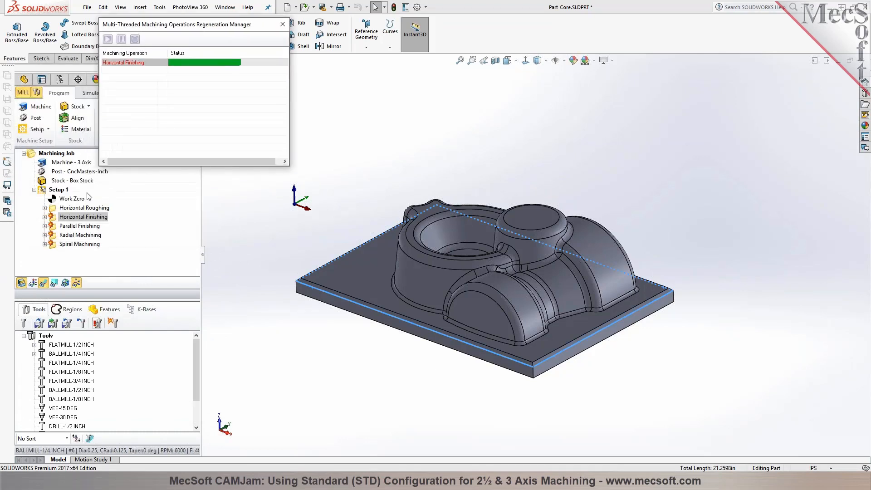
Set the edge loop around the top of the base plate as the Parallel Finishing containment region and generate the toolpath
double_click(73, 227)
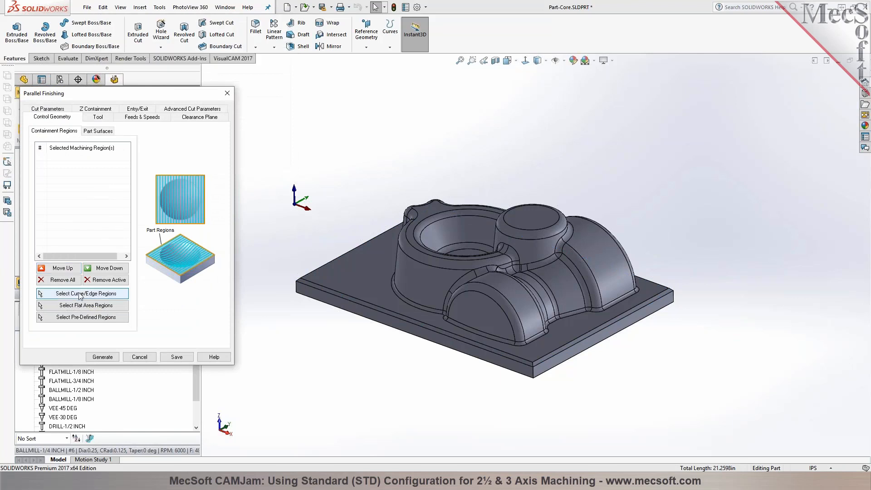
left_click(82, 294)
right_click(322, 293)
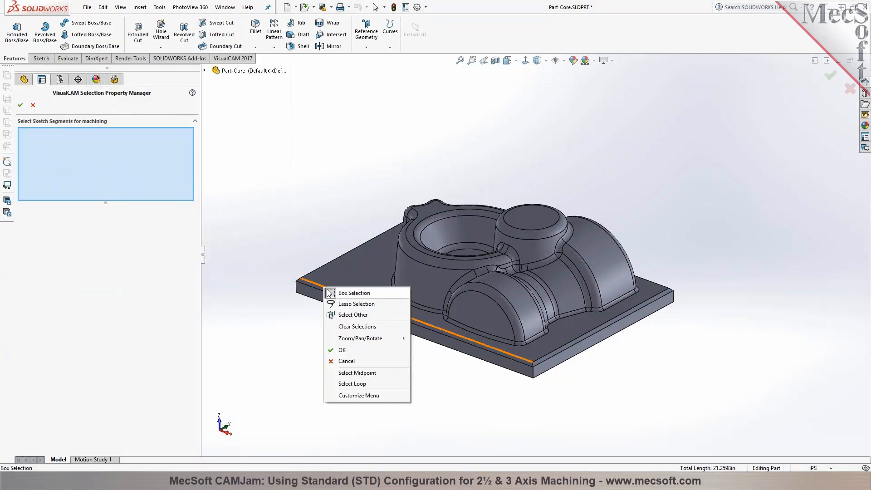
left_click(381, 384)
left_click(450, 341)
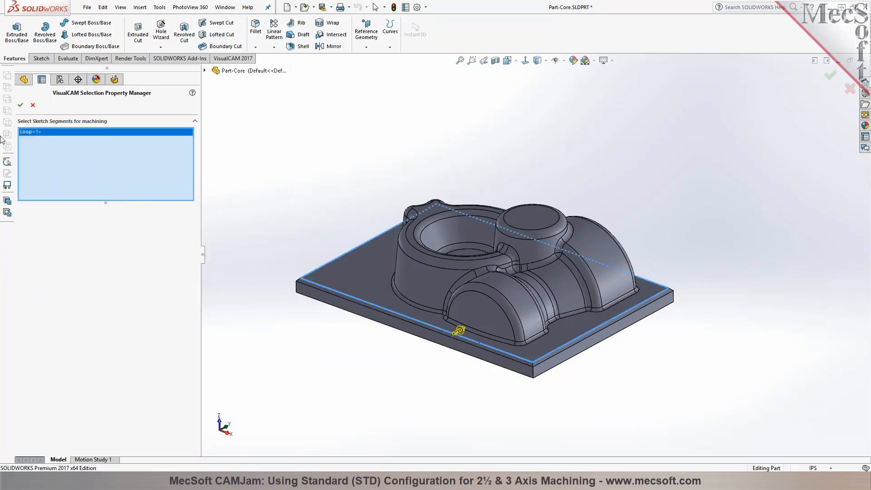
left_click(20, 105)
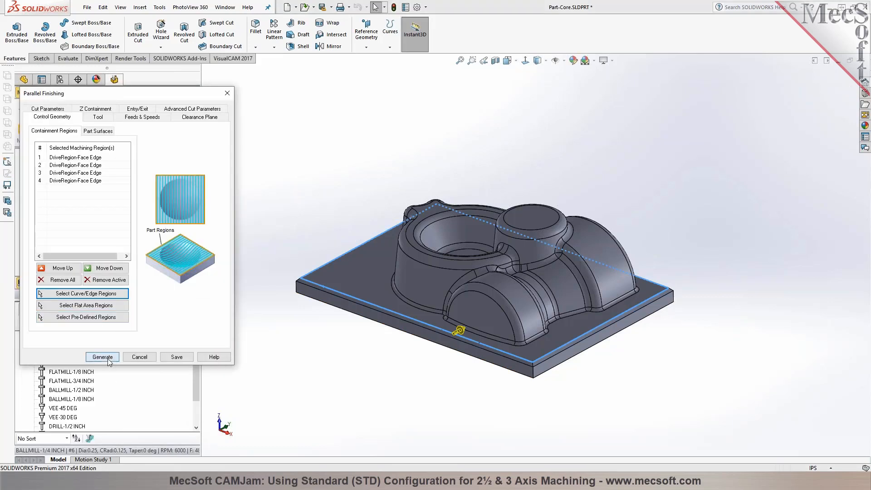
left_click(108, 359)
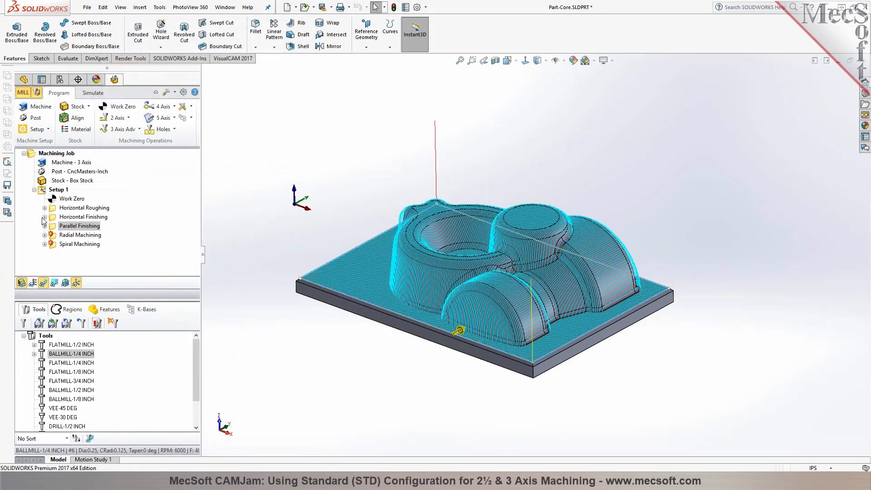
Compare the Horizontal Finishing and Parallel Finishing toolpaths on the Part-Core model
left_click(83, 217)
left_click(91, 225)
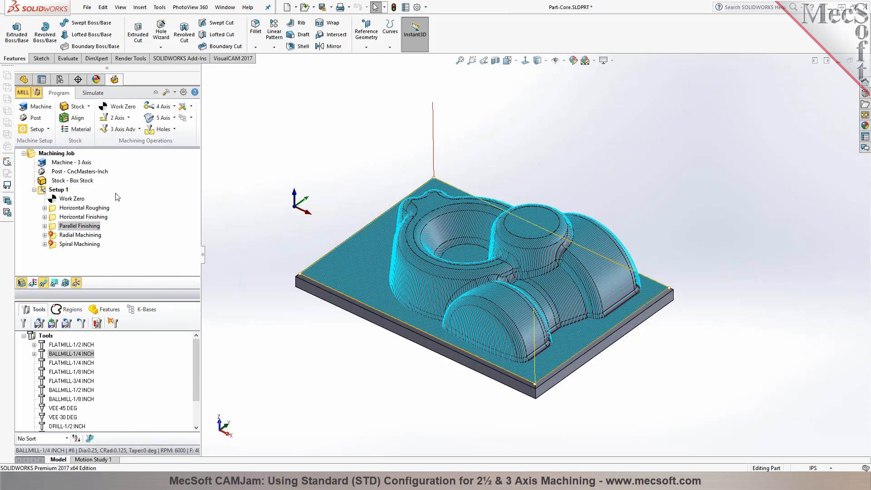
middle_click_drag(257, 260, 252, 241)
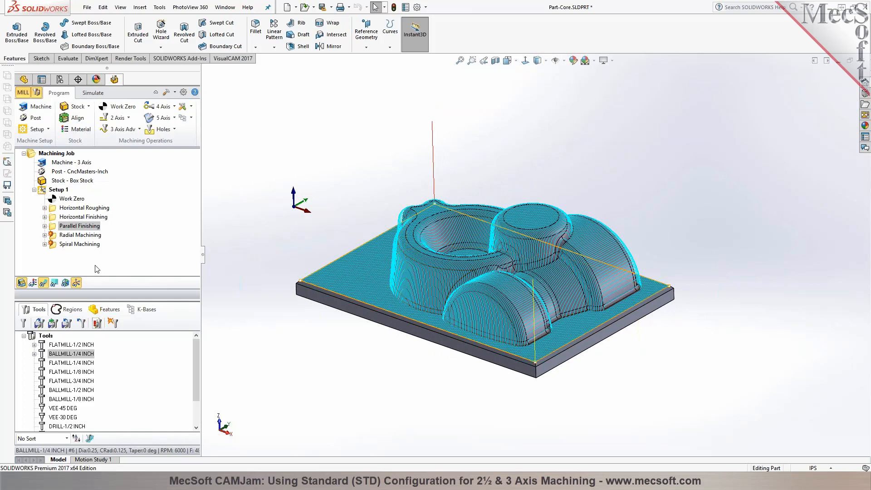
left_click(80, 217)
left_click(72, 226)
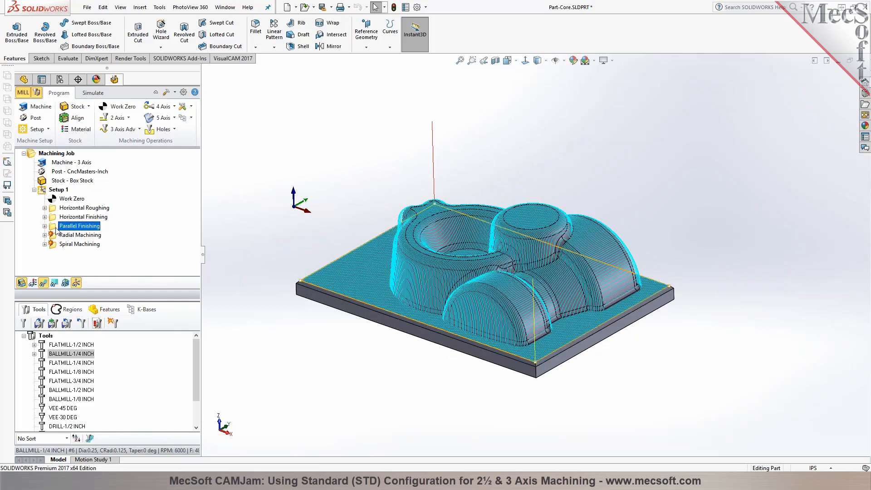
Set the Parallel Finishing stock allowance to -0.01 and regenerate the toolpath
double_click(73, 226)
left_click(62, 110)
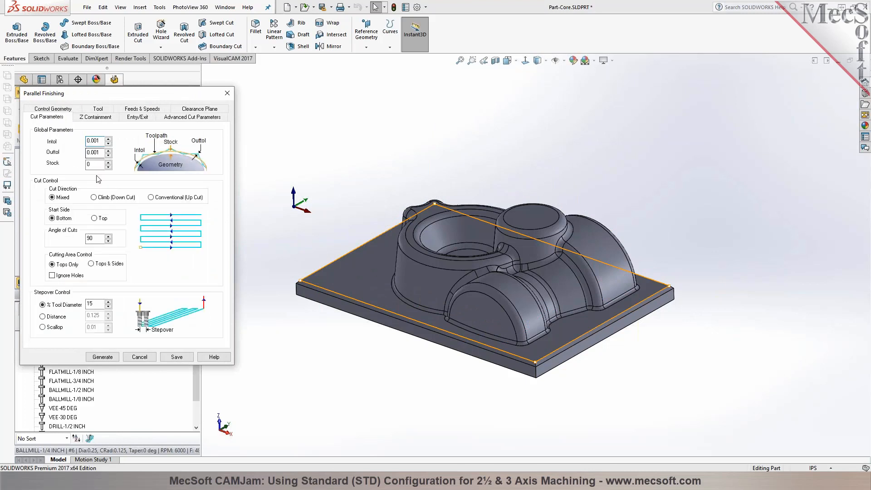
left_click_drag(98, 165, 88, 165)
type("-0.01")
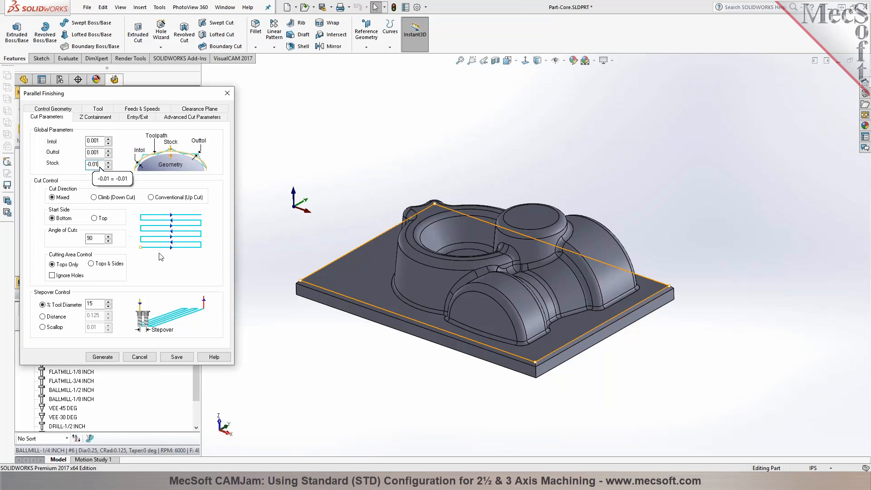
left_click(101, 357)
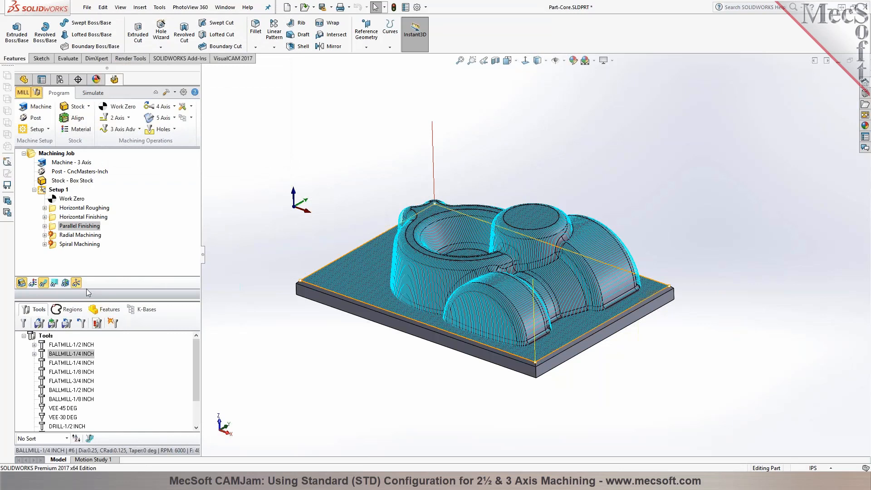
Replace the Stock value in the Parallel Finishing cut parameters and generate its toolpath again
double_click(53, 231)
left_click(50, 116)
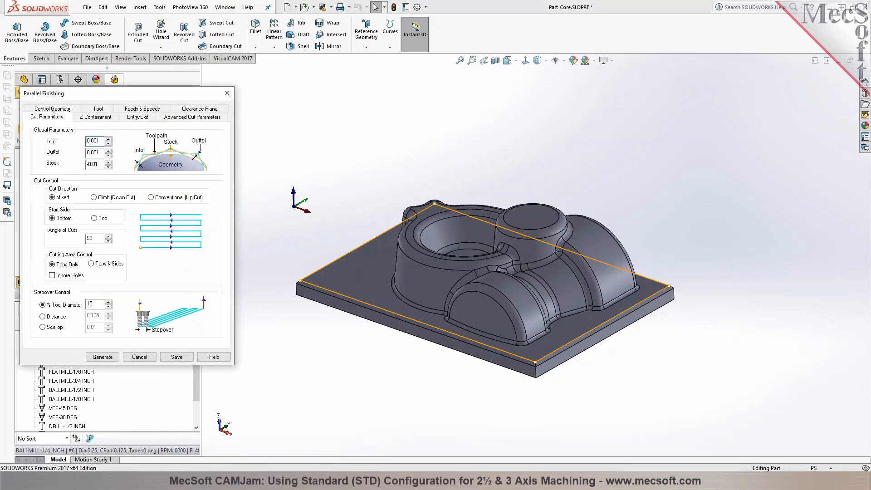
left_click(88, 164)
double_click(93, 164)
left_click(97, 358)
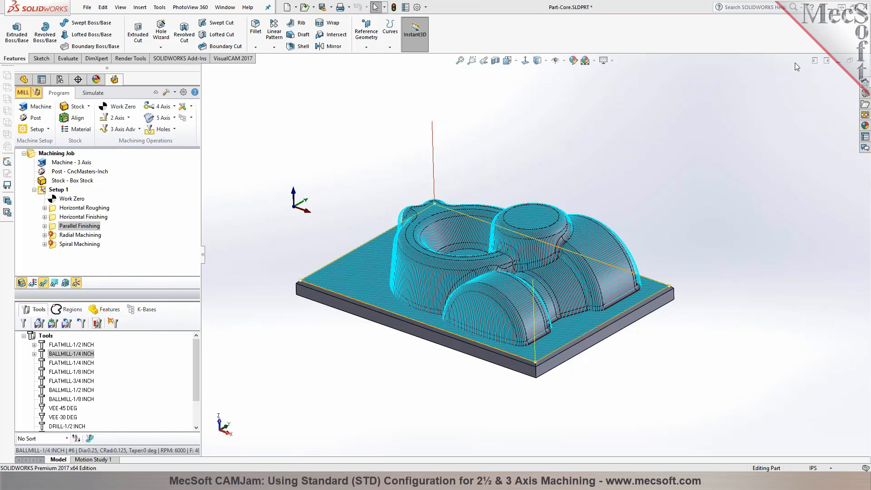
Close the Part-Core document without saving its changes and open the 3Axis part
left_click(863, 63)
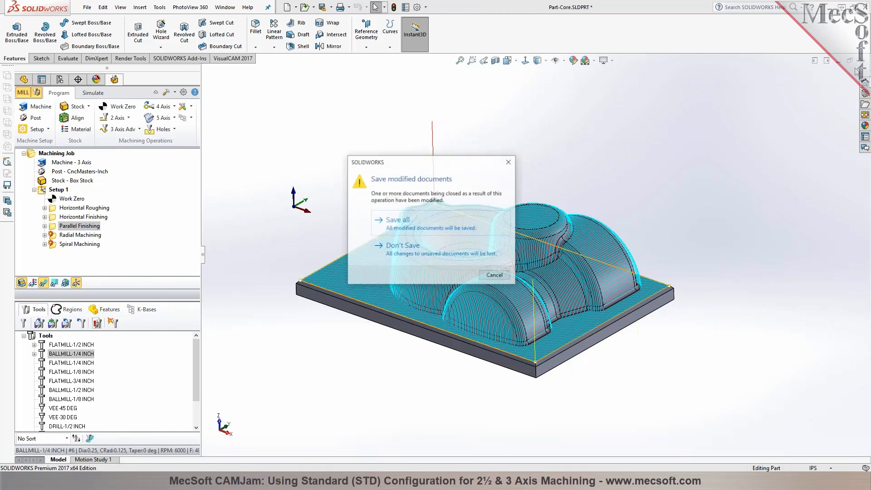
left_click(490, 240)
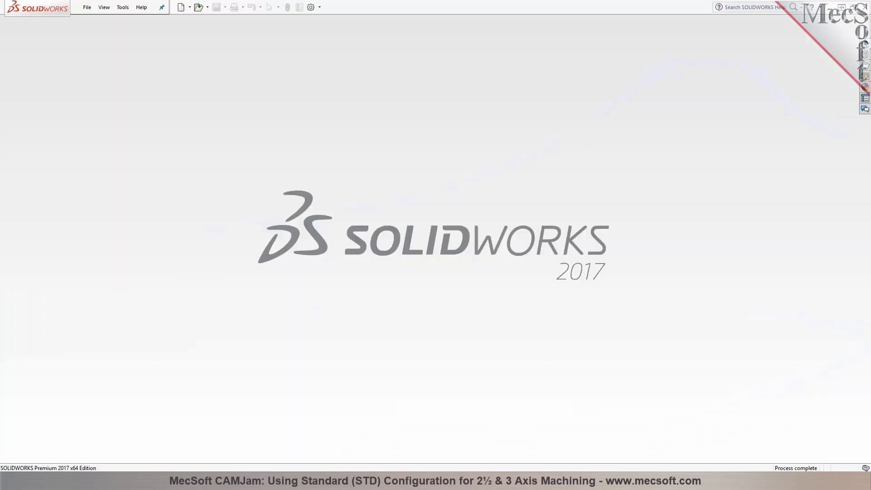
left_click_drag(699, 188, 699, 187)
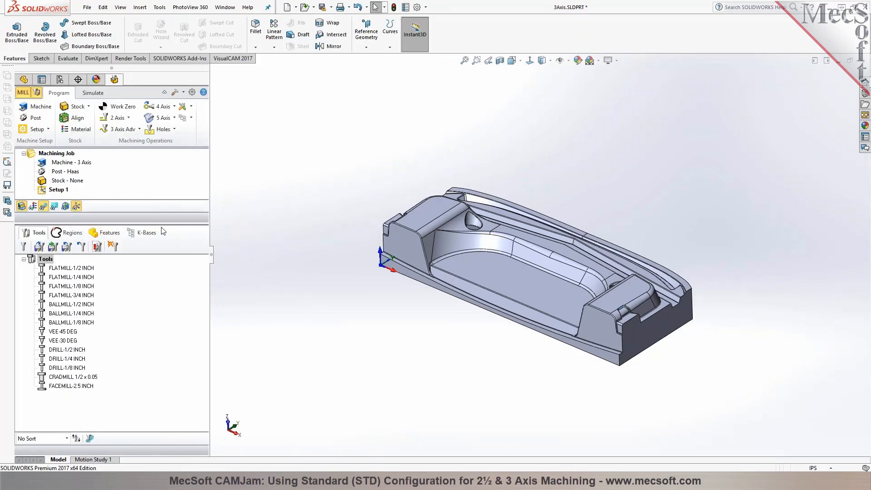
Load the Part-Cavity.vkb knowledge base into the 3Axis part's machining job
left_click_drag(160, 222, 160, 281)
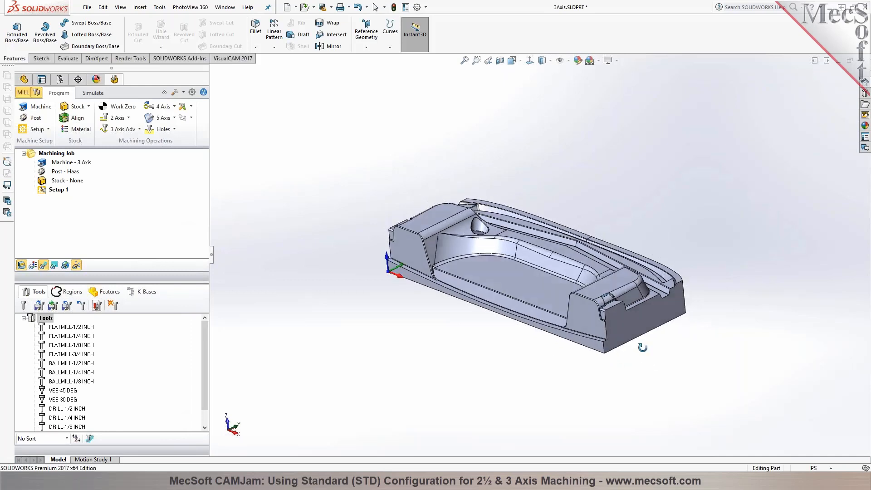
left_click(184, 117)
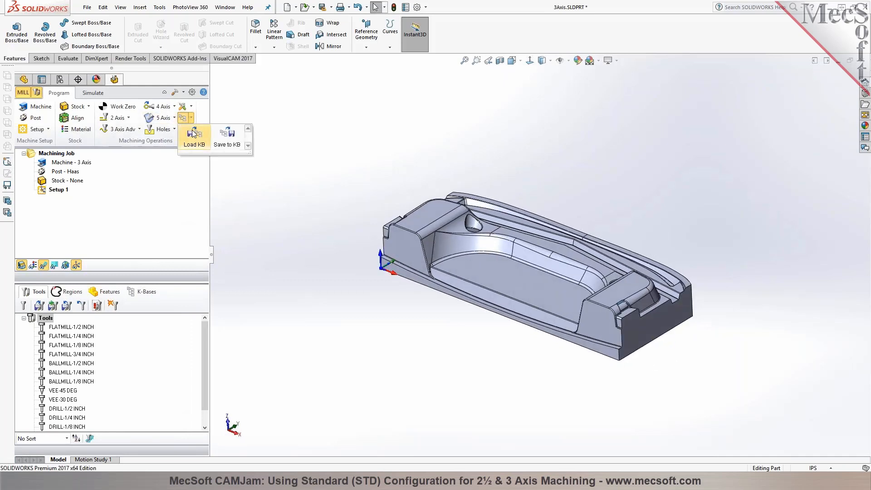
left_click(195, 134)
left_click(440, 184)
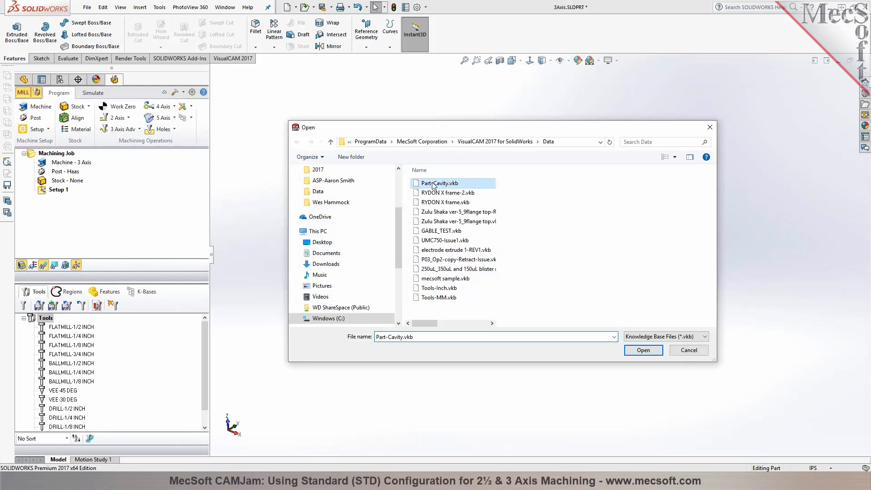
left_click(641, 348)
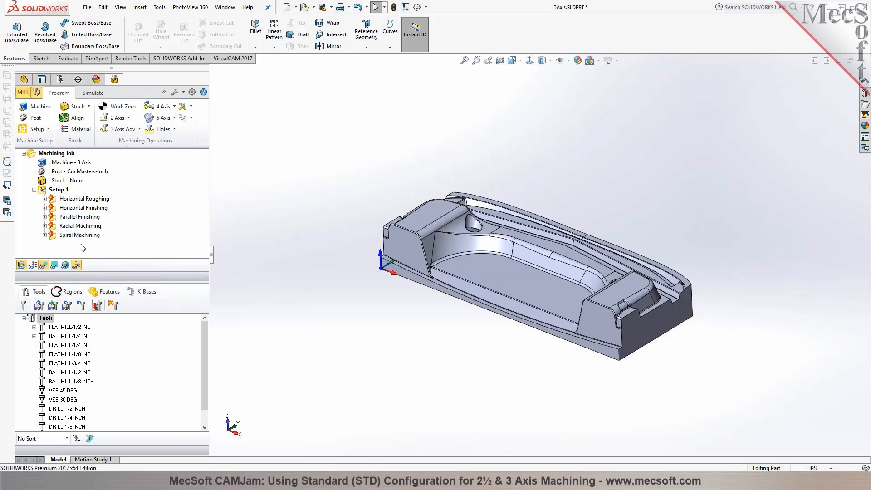
Create a box stock from the 3Axis model's bounding box and set its height to 3.5 inches
right_click(68, 182)
key("Escape")
left_click(145, 277)
left_click_drag(139, 261, 156, 265)
type("5")
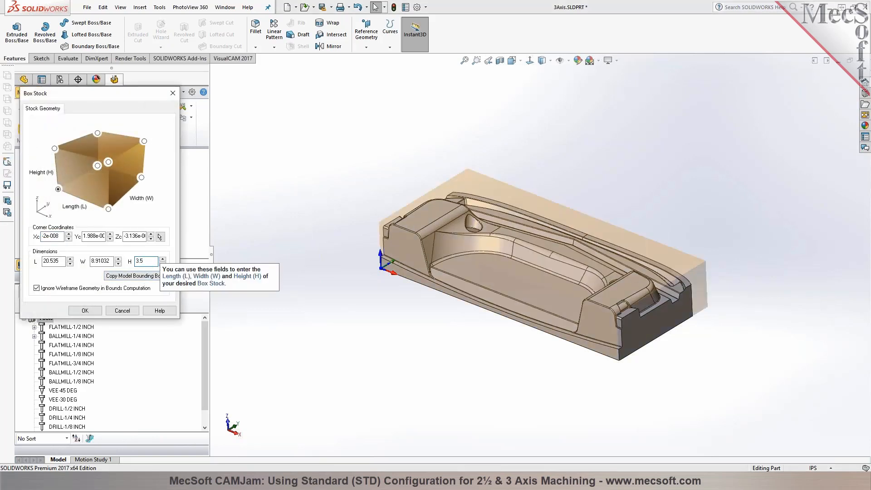
left_click(85, 311)
Regenerate the Horizontal Roughing toolpath and move Parallel Finishing ahead of Horizontal Finishing in Setup 1
right_click(75, 199)
left_click(79, 203)
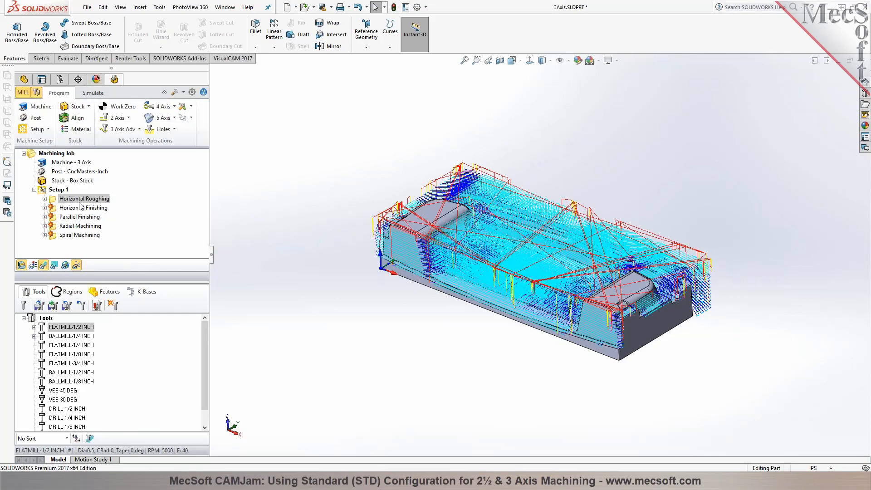
left_click_drag(78, 217, 55, 206)
Set the part's flat bottom face as the flat area containment region for Parallel Finishing and generate the toolpath
double_click(55, 208)
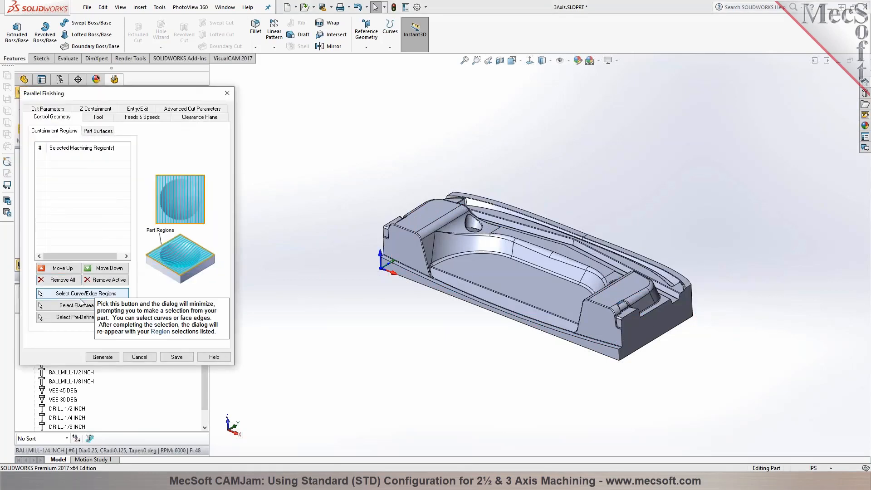
left_click(82, 305)
key("ctrl+1")
left_click(497, 277)
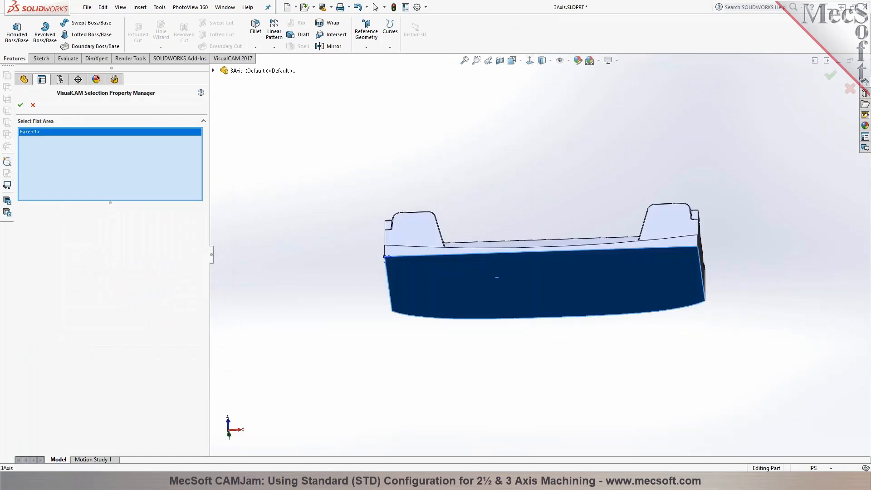
left_click(20, 105)
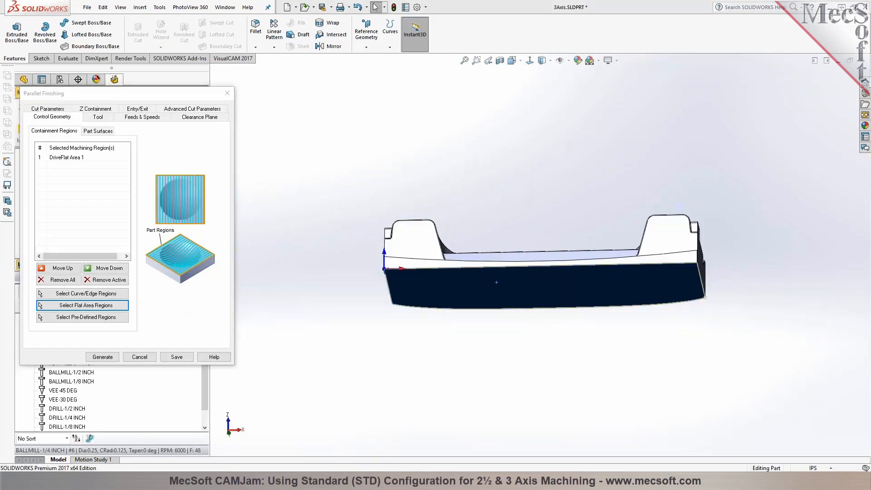
left_click(104, 357)
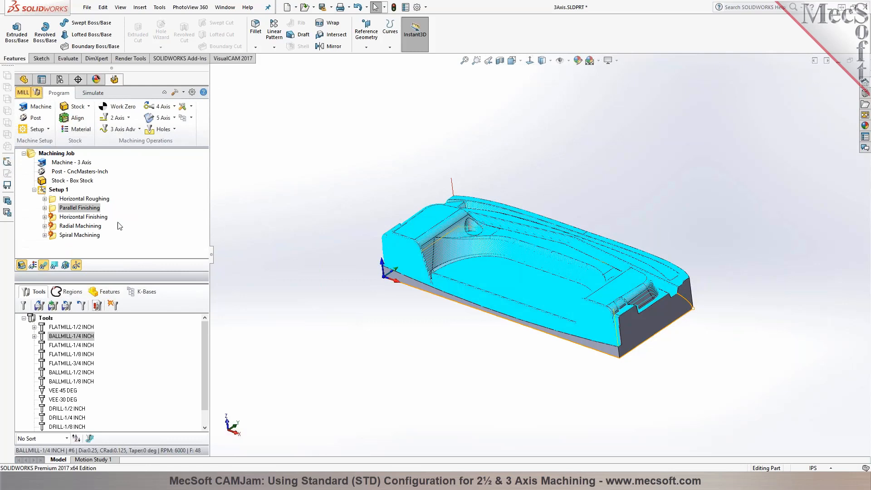
Simulate the Horizontal Roughing operation on the box stock straight to its end and inspect the cut part
left_click(101, 201)
left_click(95, 94)
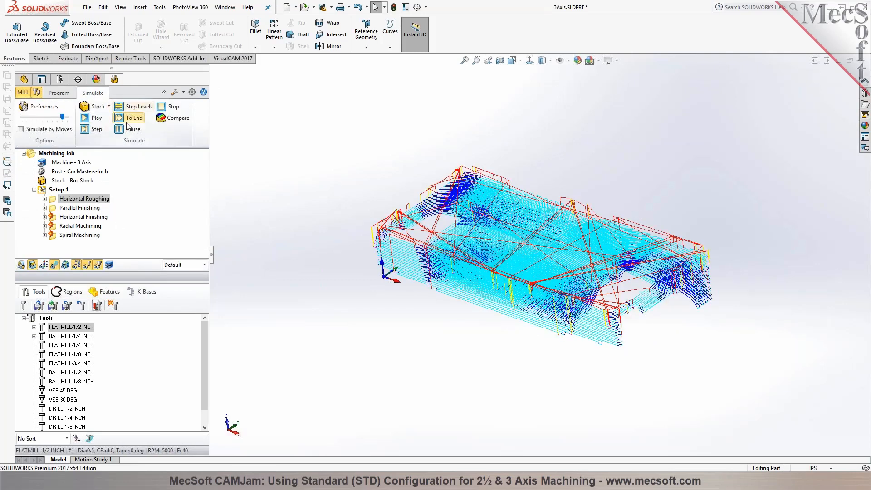
left_click(129, 118)
middle_click_drag(310, 213, 311, 191)
scroll(556, 256, "down", 2)
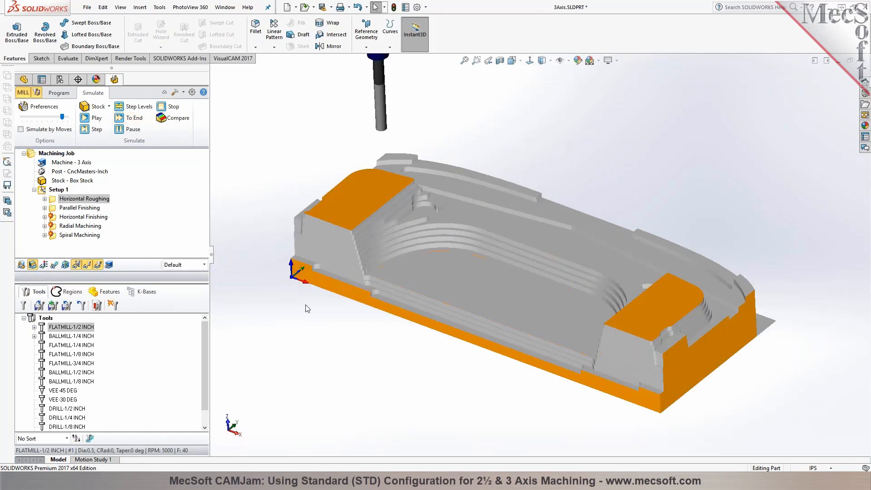
Play the cutting simulation of the Parallel Finishing operation on the roughed stock
left_click(80, 208)
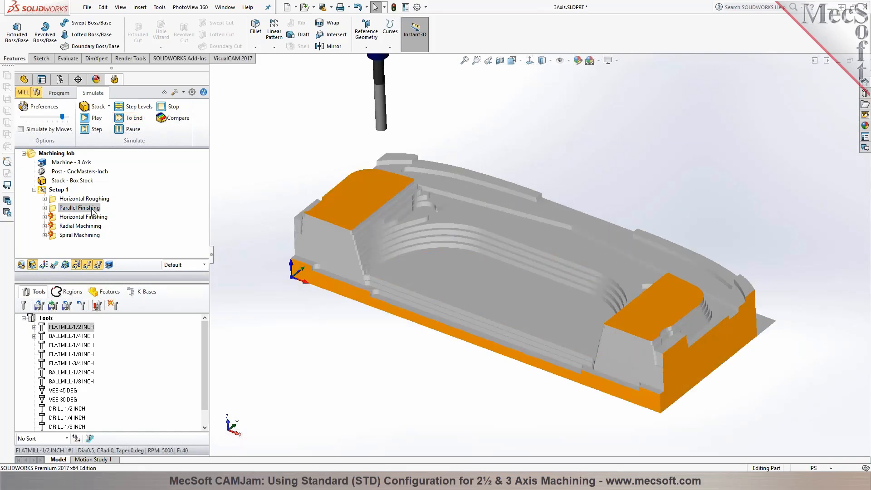
left_click(91, 119)
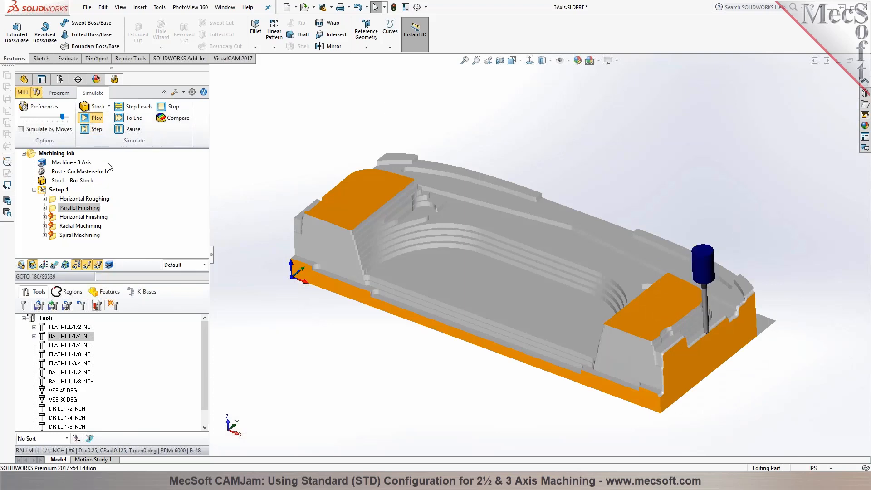